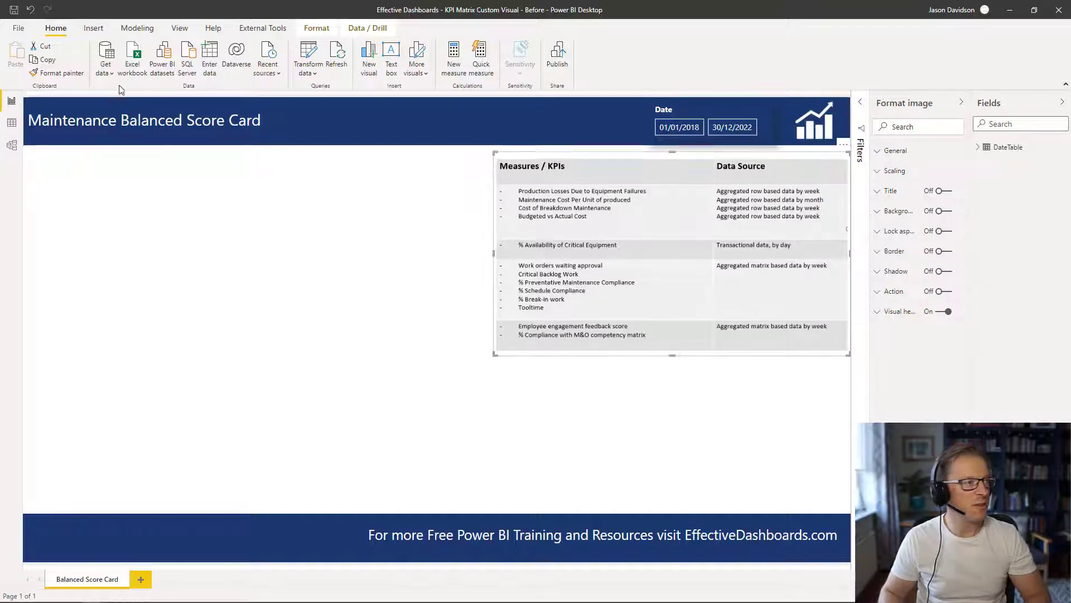
Connect to Losses Due to Equipment Failures.xlsx and open its Equipment Failure Losses sheet for transformation in Power Query.
{"action": "left_click", "coordinate": [132, 59]}
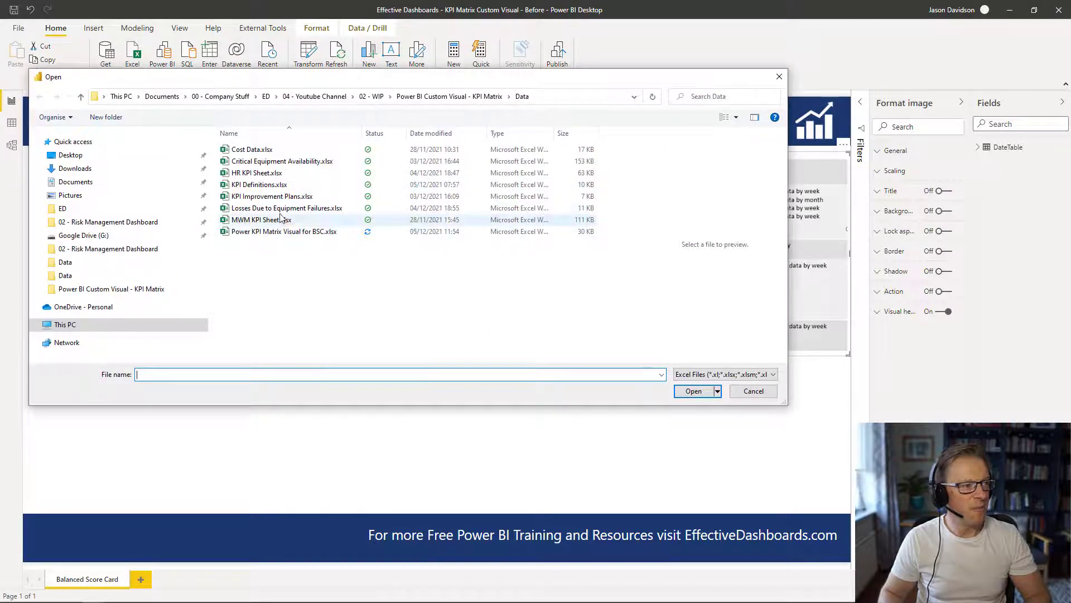
{"action": "left_click", "coordinate": [255, 210]}
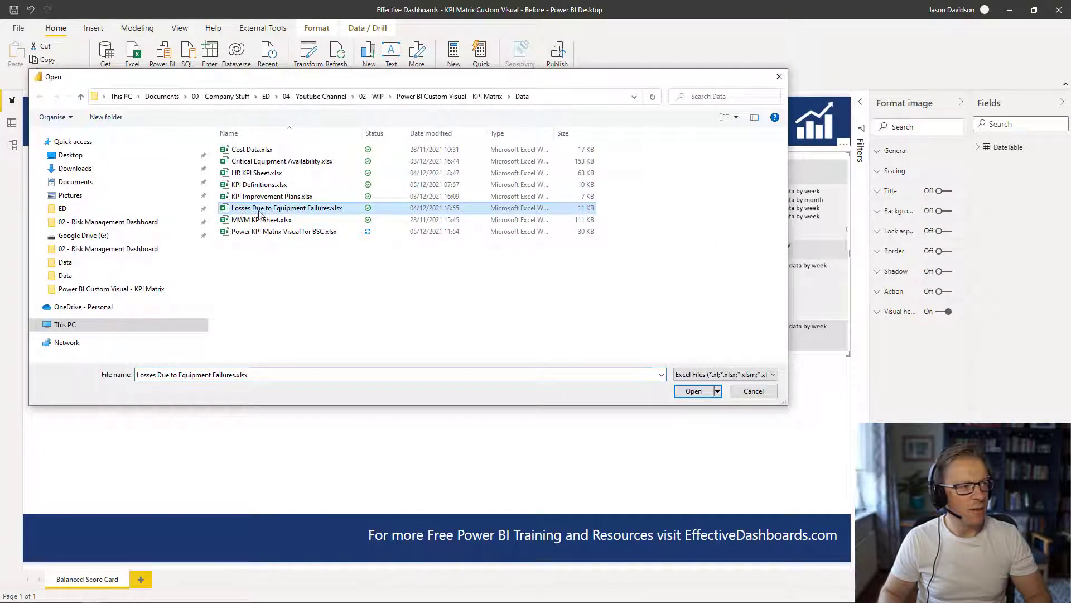
{"action": "double_click", "coordinate": [316, 210]}
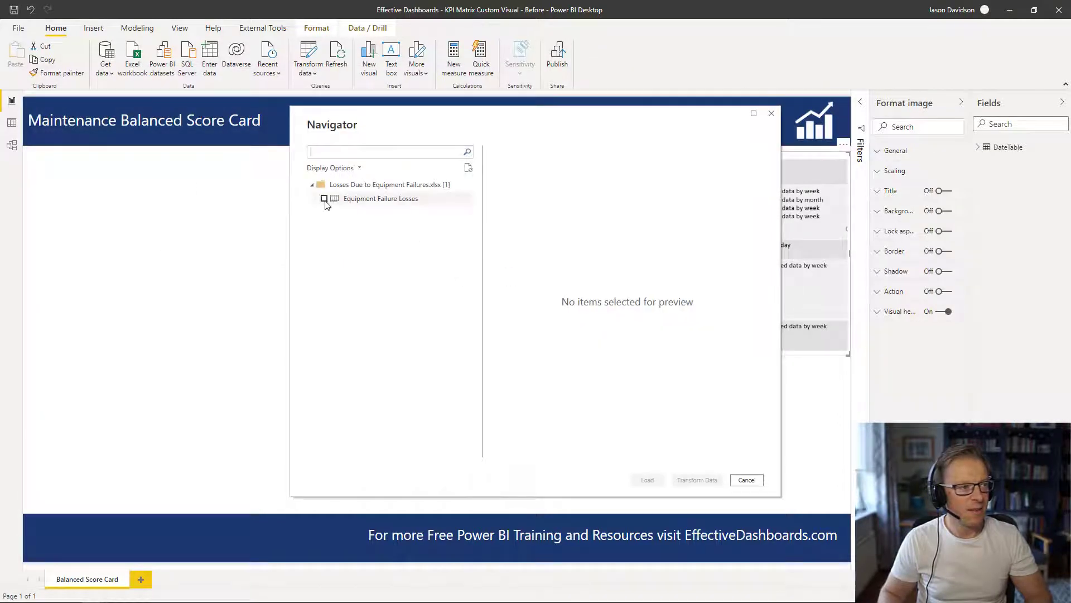
{"action": "left_click", "coordinate": [324, 199]}
{"action": "left_click", "coordinate": [698, 480]}
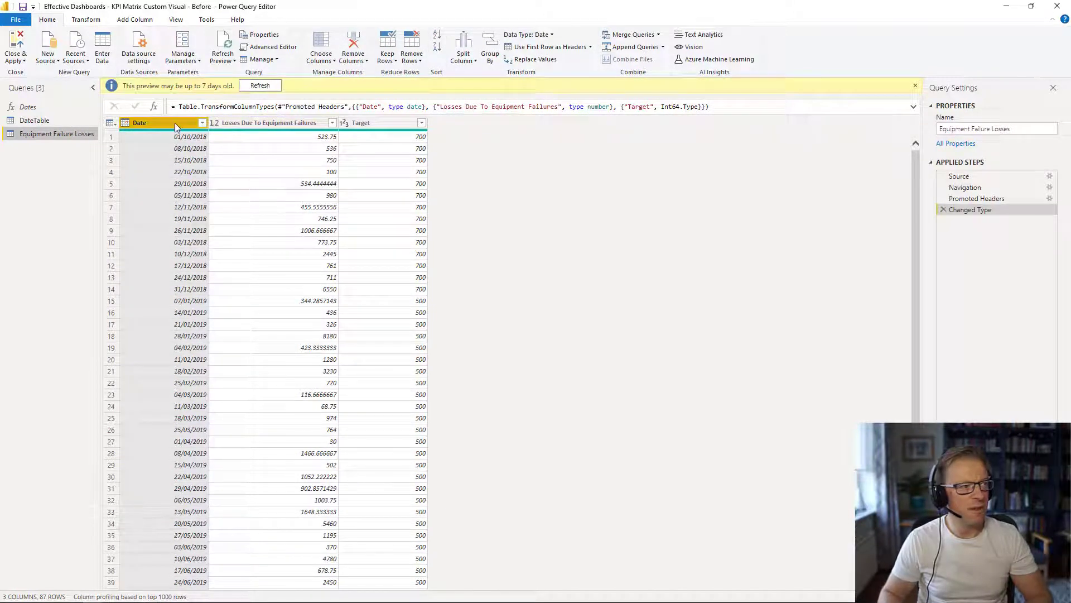
Add a custom column named KPI Name with the formula "Losses Due To Equipment Failures" to the Equipment Failure Losses query.
{"action": "left_click", "coordinate": [279, 122]}
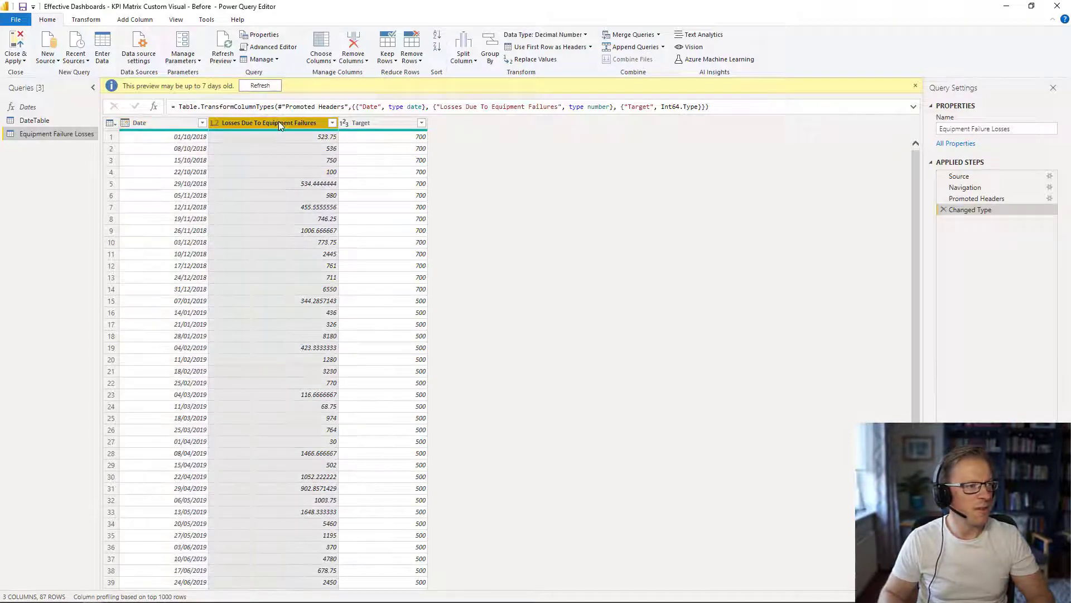
{"action": "left_click", "coordinate": [136, 21]}
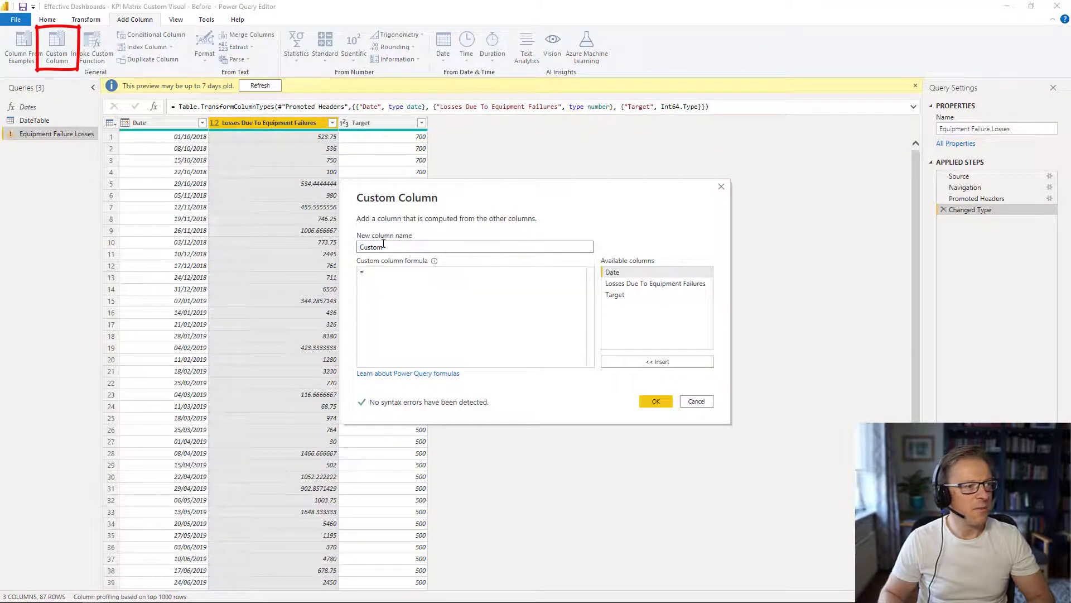
{"action": "double_click", "coordinate": [389, 252]}
{"action": "type", "text": "KPI Name"}
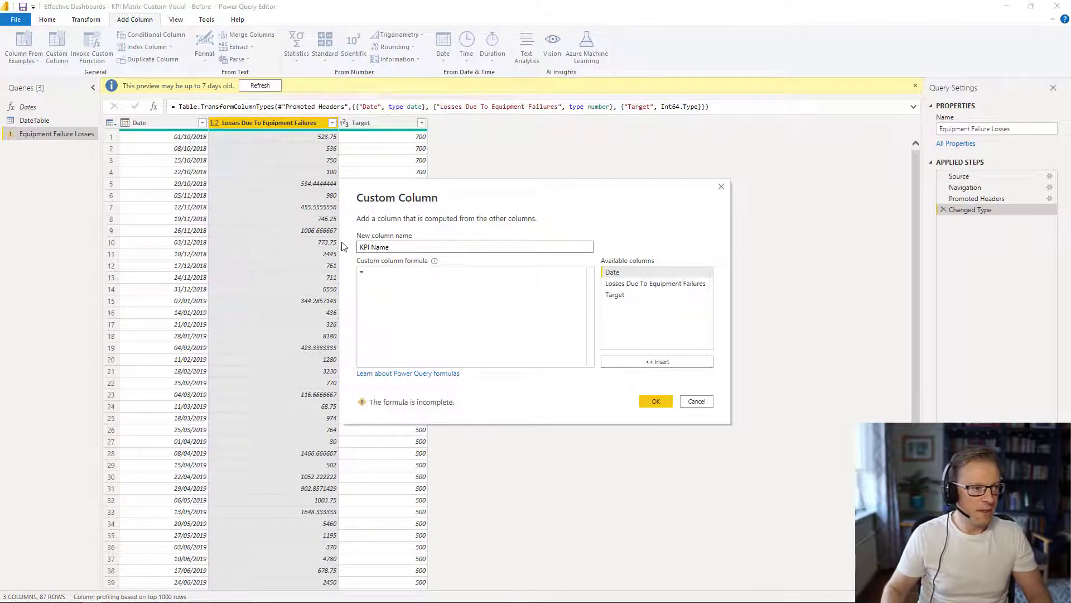
{"action": "left_click", "coordinate": [395, 276]}
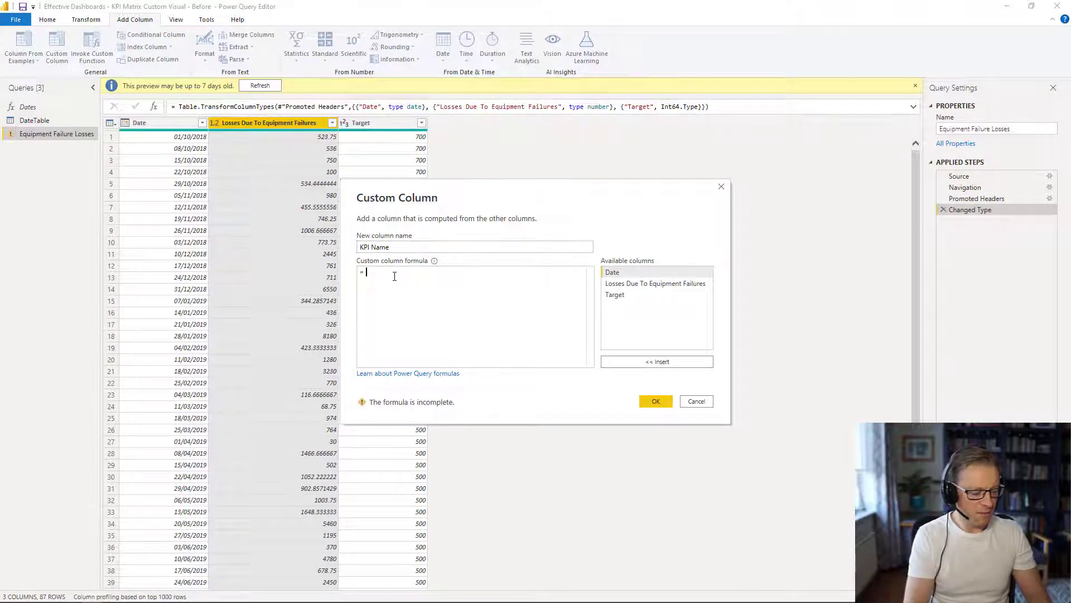
{"action": "type", "text": "\""}
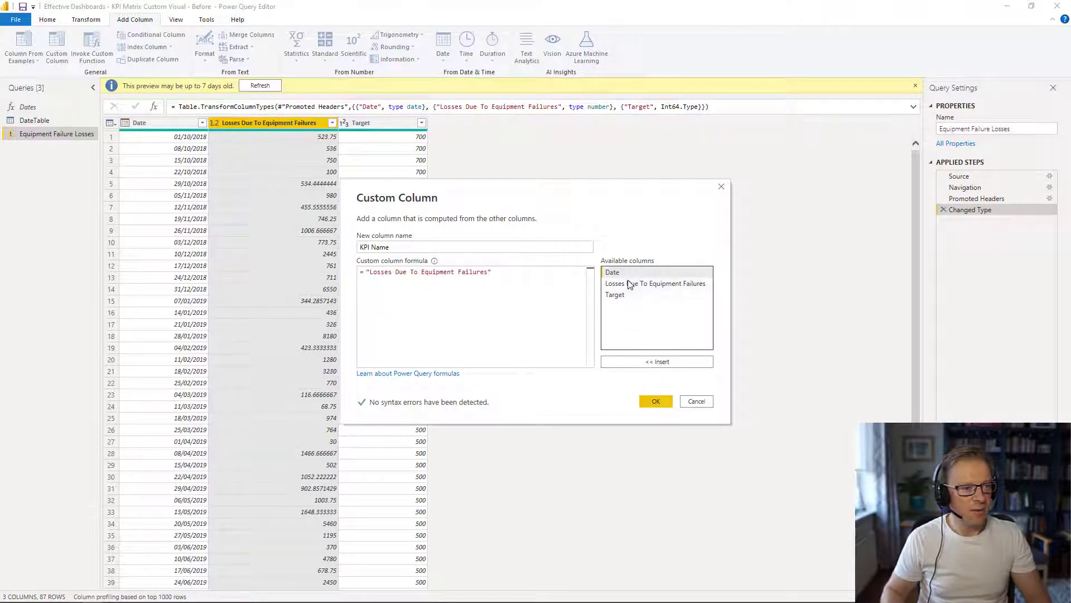
{"action": "left_click", "coordinate": [654, 401]}
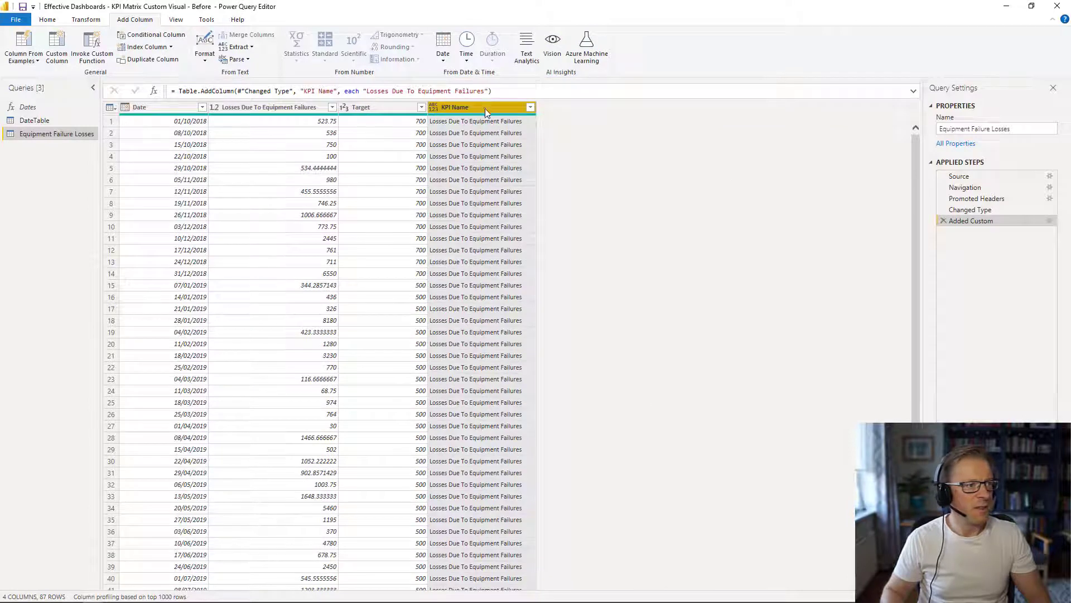
Move the KPI Name column directly after Date and change its data type to Text.
{"action": "left_click_drag", "start_coordinate": [485, 108], "coordinate": [309, 126]}
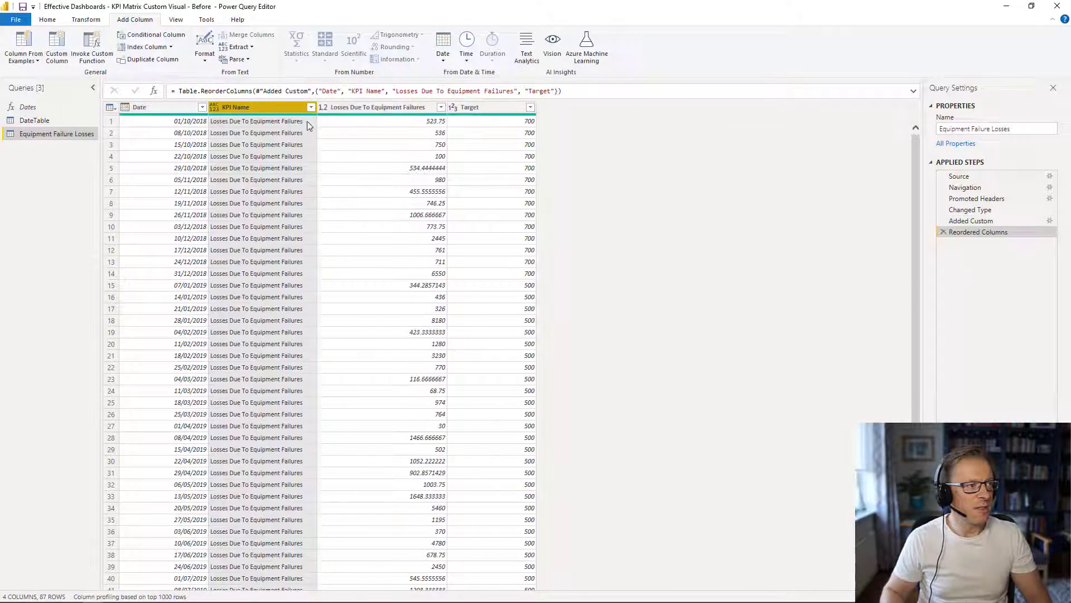
{"action": "right_click", "coordinate": [282, 109]}
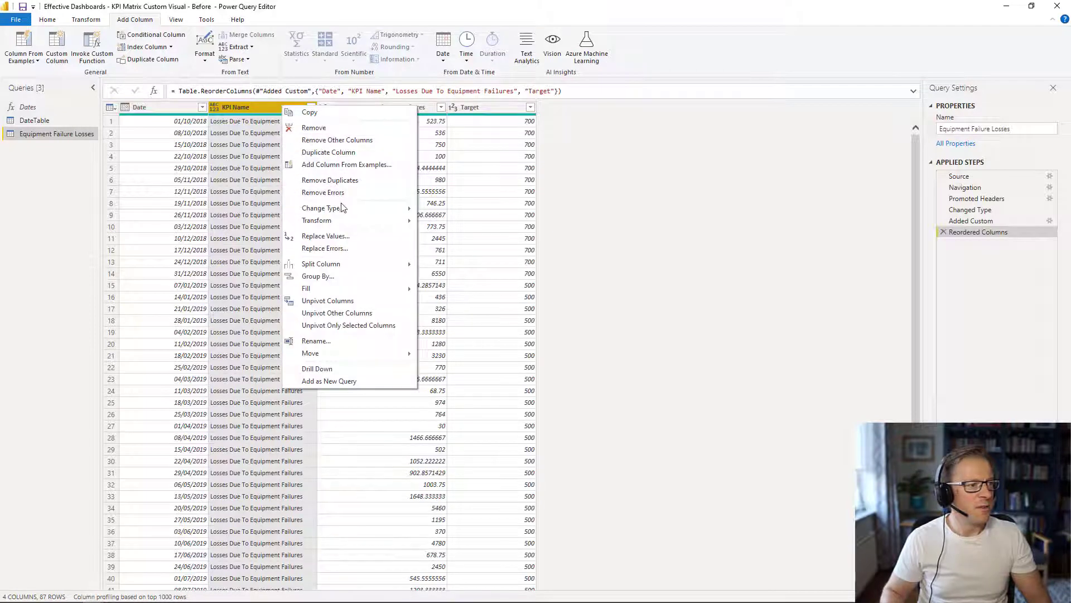
{"action": "mouse_move", "coordinate": [343, 208]}
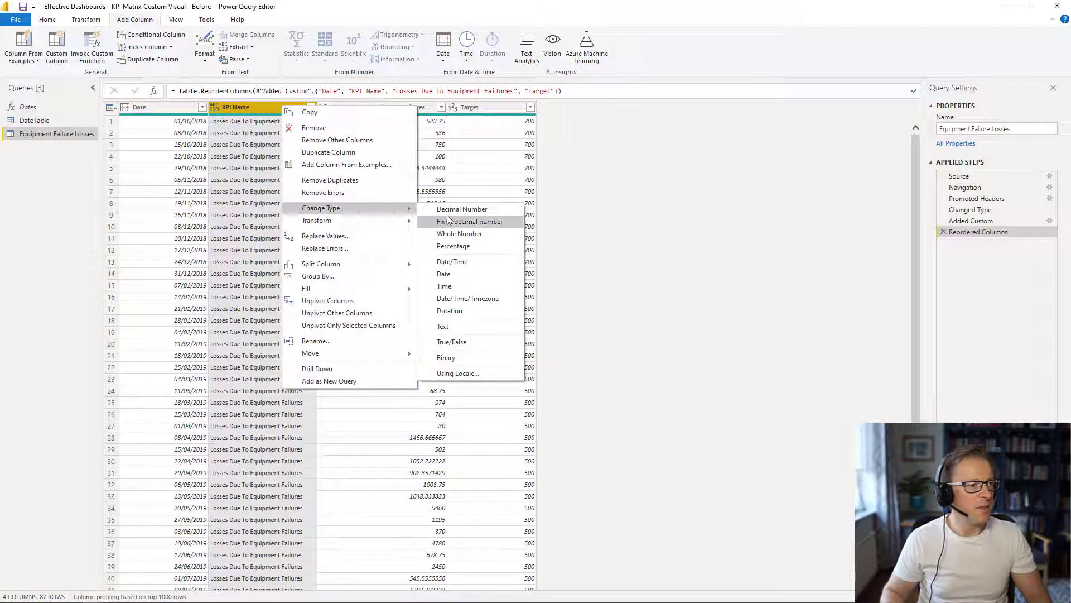
{"action": "left_click", "coordinate": [477, 327]}
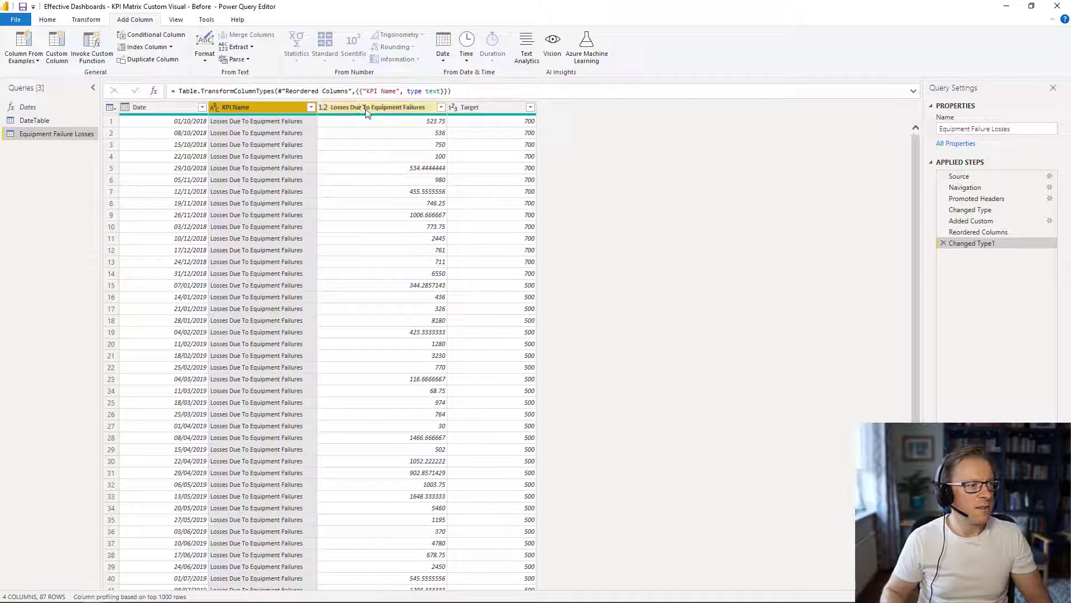
Rename the numeric Losses Due To Equipment Failures column to Value.
{"action": "left_click", "coordinate": [366, 108]}
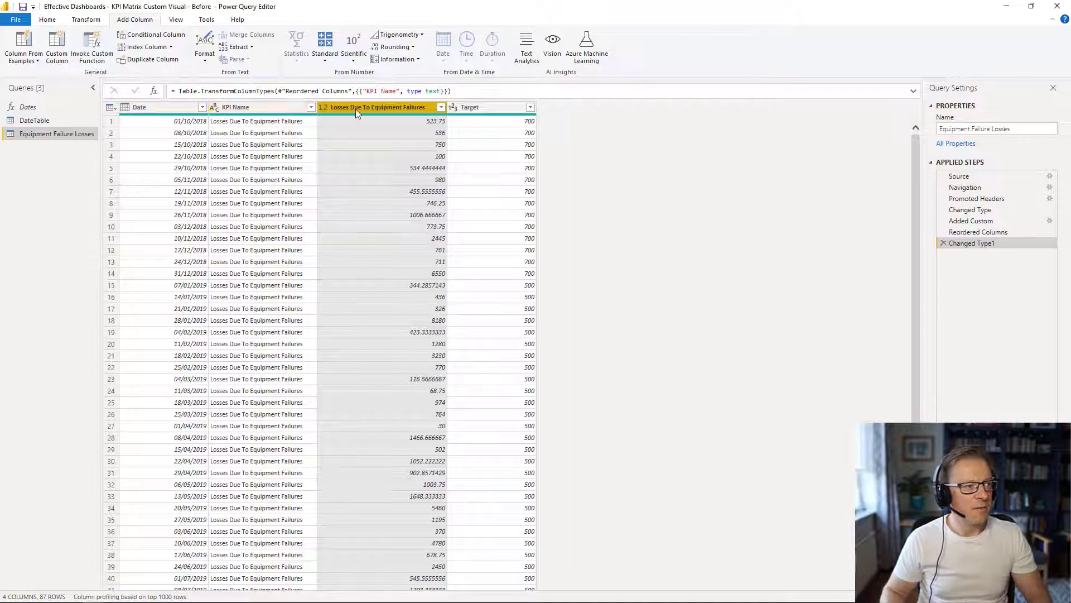
{"action": "double_click", "coordinate": [395, 107]}
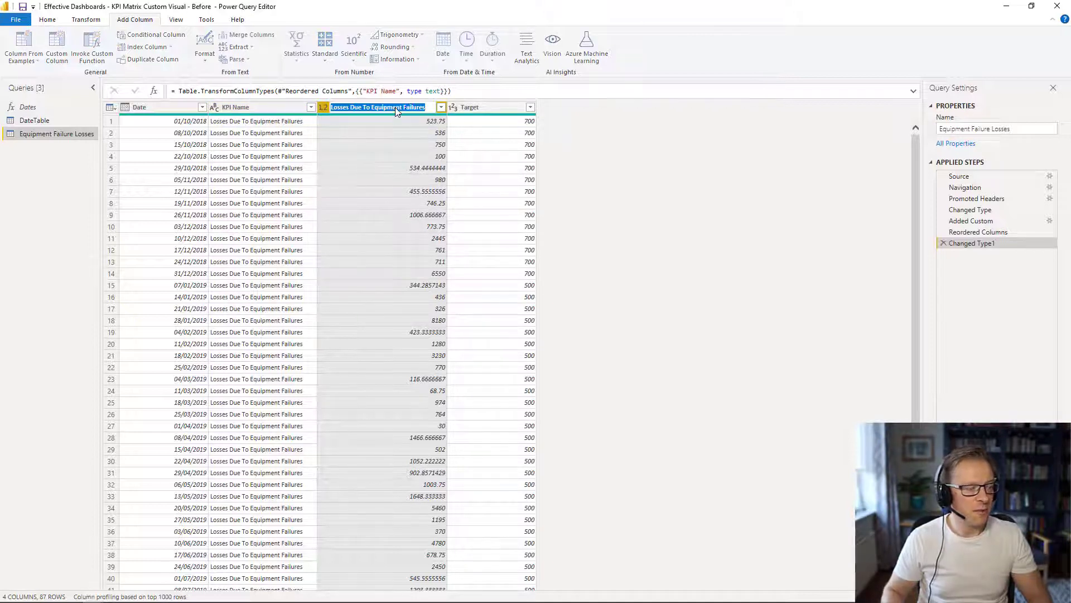
{"action": "type", "text": "Val"}
{"action": "key", "text": "BackSpace"}
{"action": "key", "text": "BackSpace"}
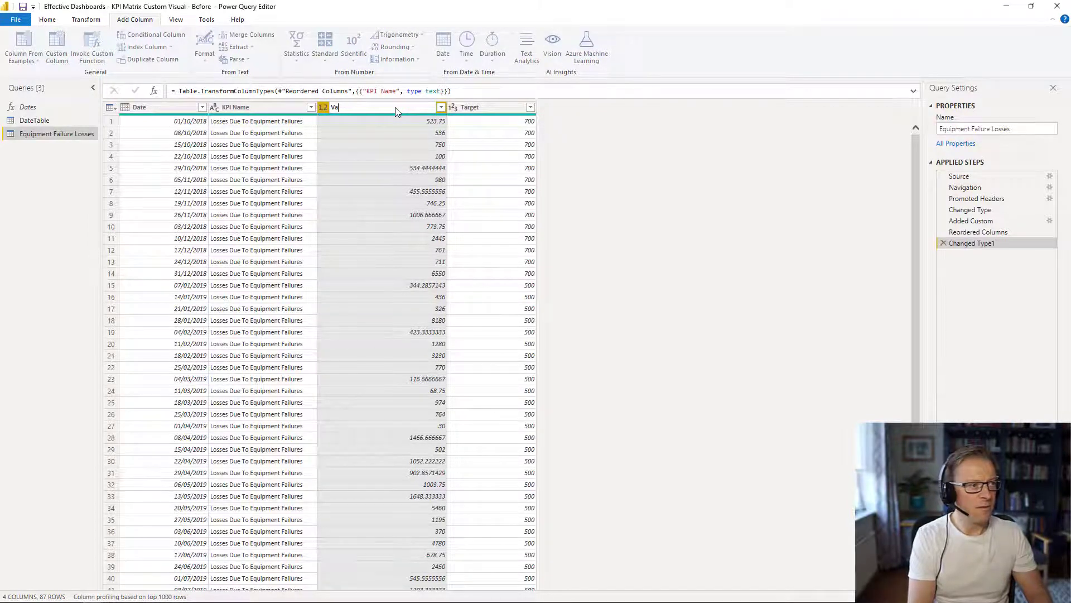
{"action": "key", "text": "Return"}
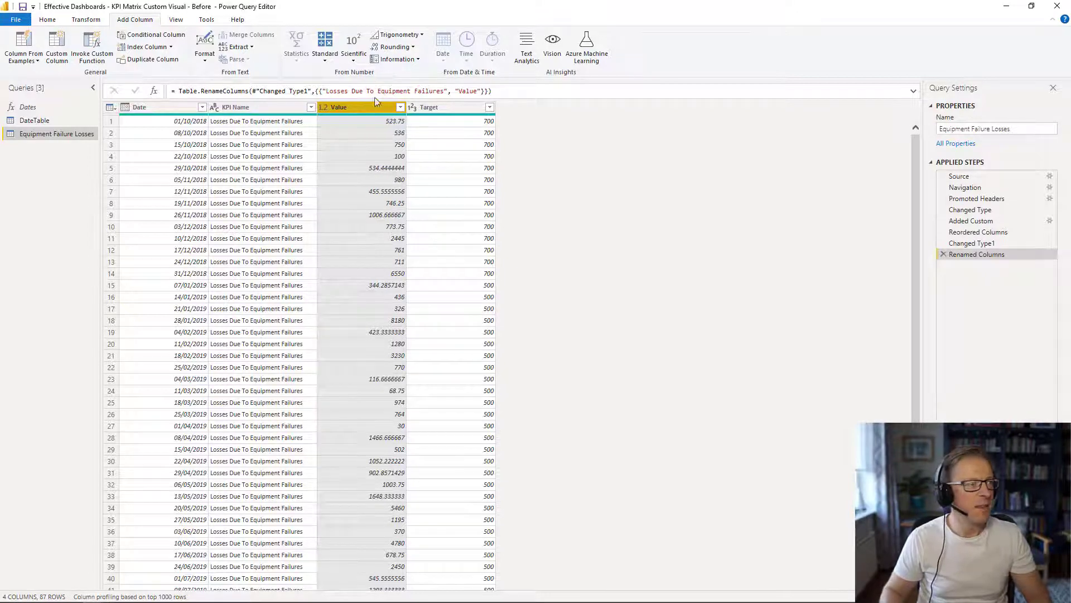
Add a separate column that rounds Value to 2 decimal places.
{"action": "left_click", "coordinate": [395, 47]}
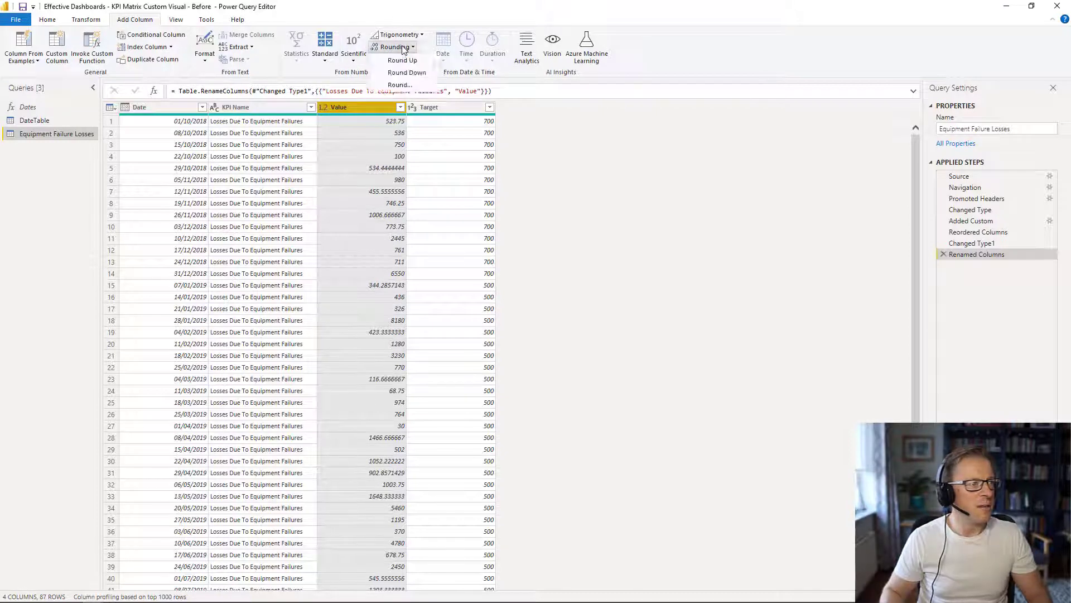
{"action": "left_click", "coordinate": [399, 85]}
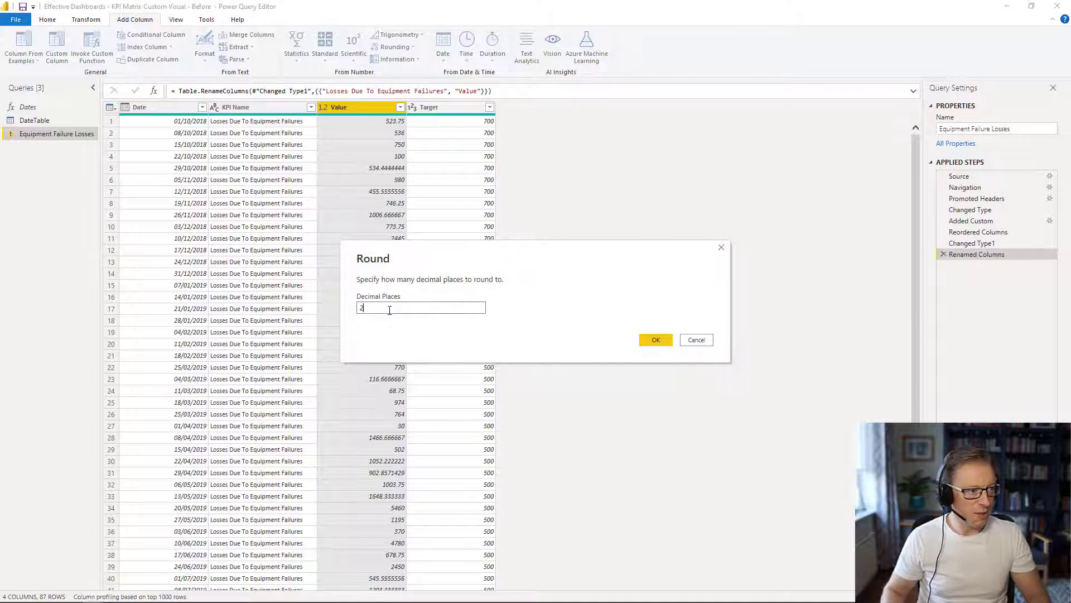
{"action": "key", "text": "Return"}
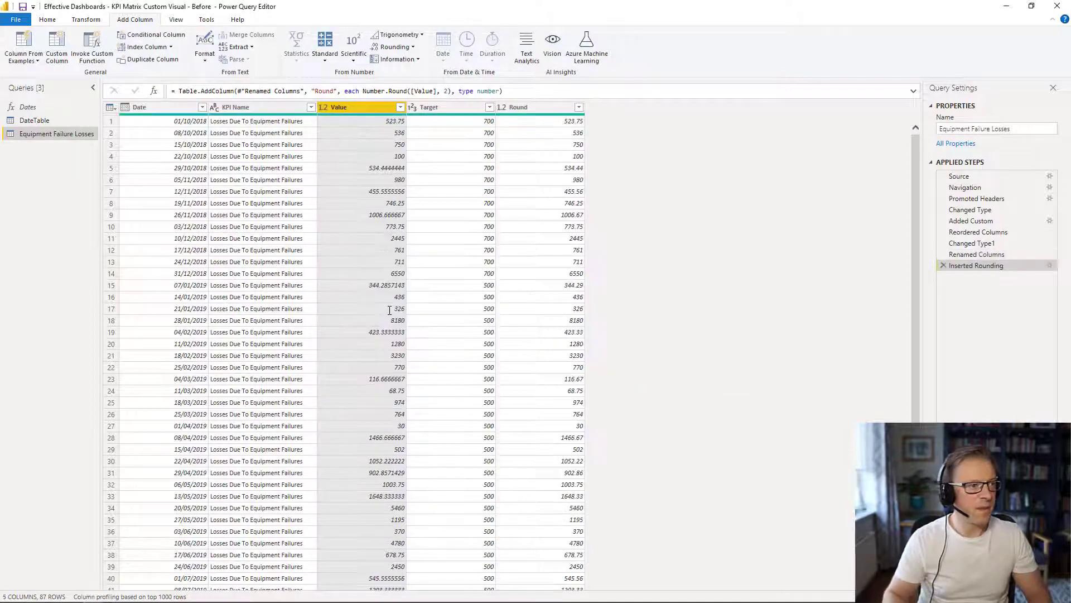
Remove the added Round column from the query.
{"action": "left_click", "coordinate": [557, 112]}
{"action": "right_click", "coordinate": [556, 112]}
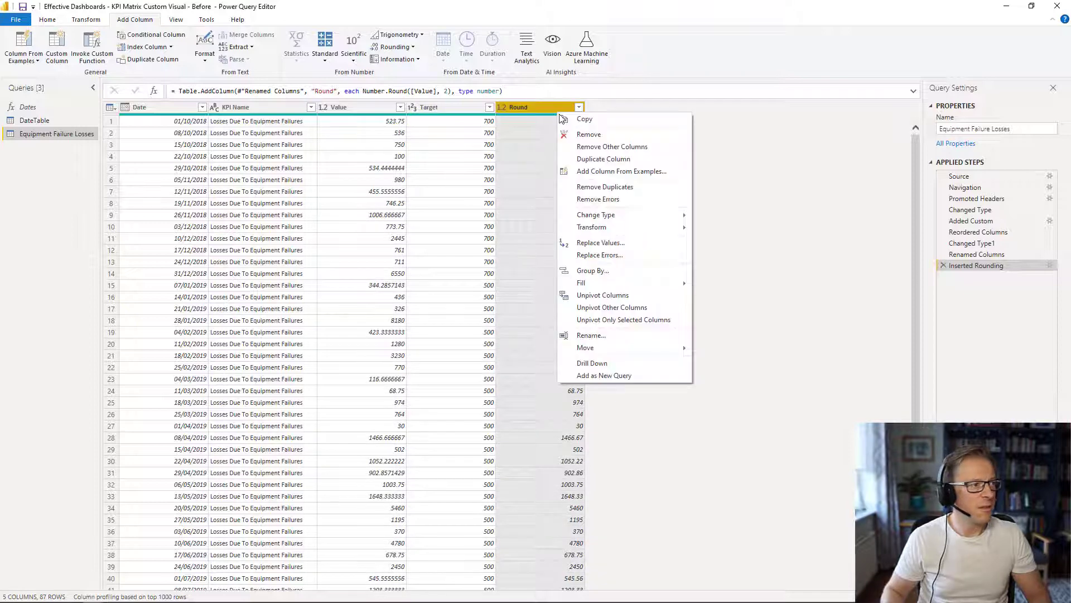
{"action": "left_click", "coordinate": [591, 137]}
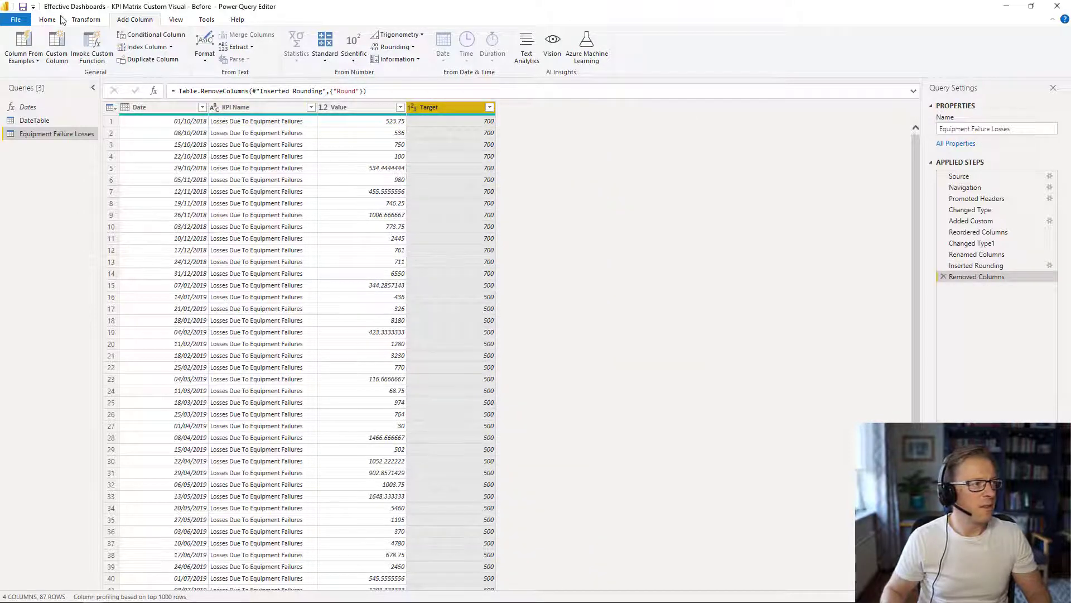
Round the existing Value column in place to 2 decimal places, then close the query editor and apply the changes.
{"action": "left_click", "coordinate": [86, 20]}
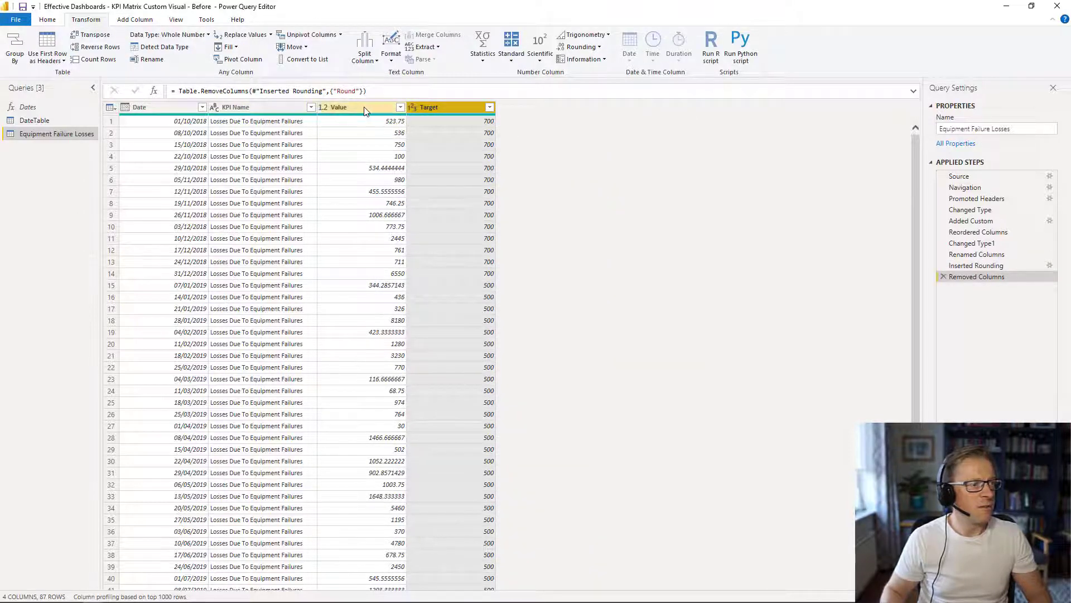
{"action": "left_click", "coordinate": [383, 112]}
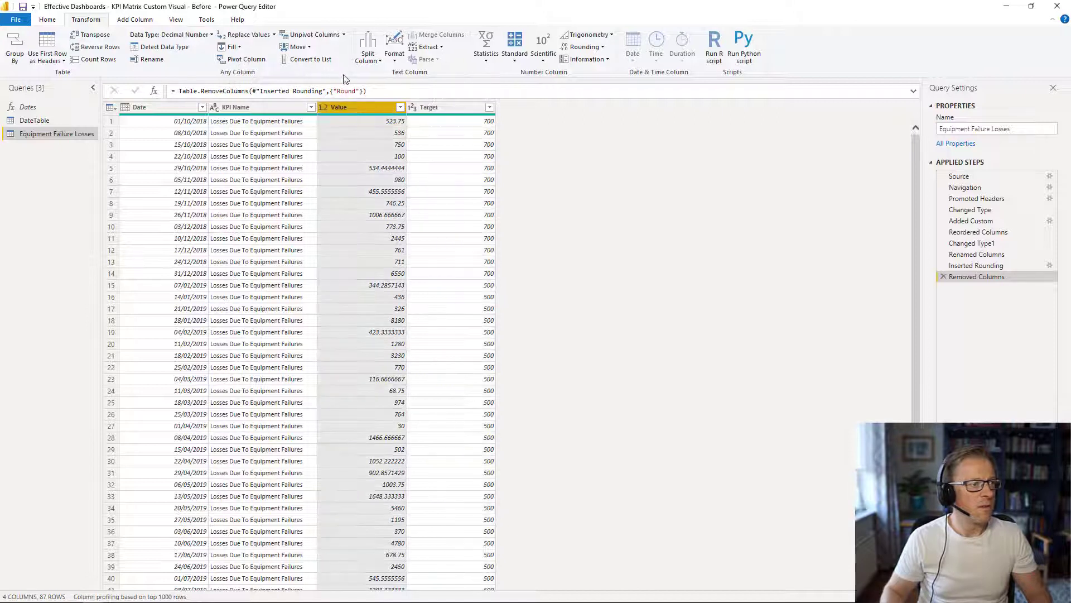
{"action": "left_click", "coordinate": [603, 49]}
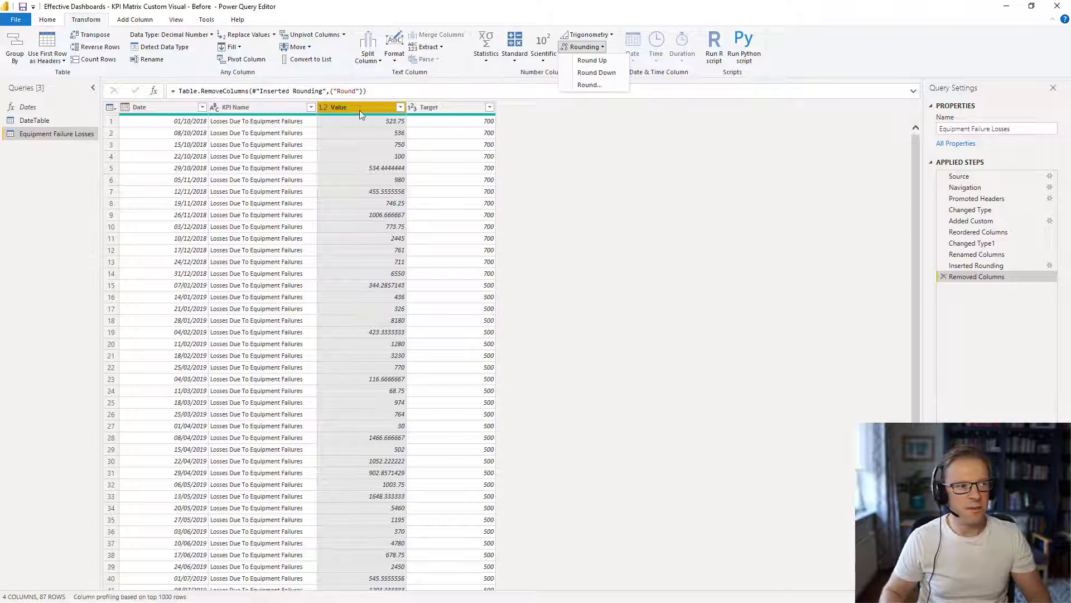
{"action": "left_click", "coordinate": [589, 84]}
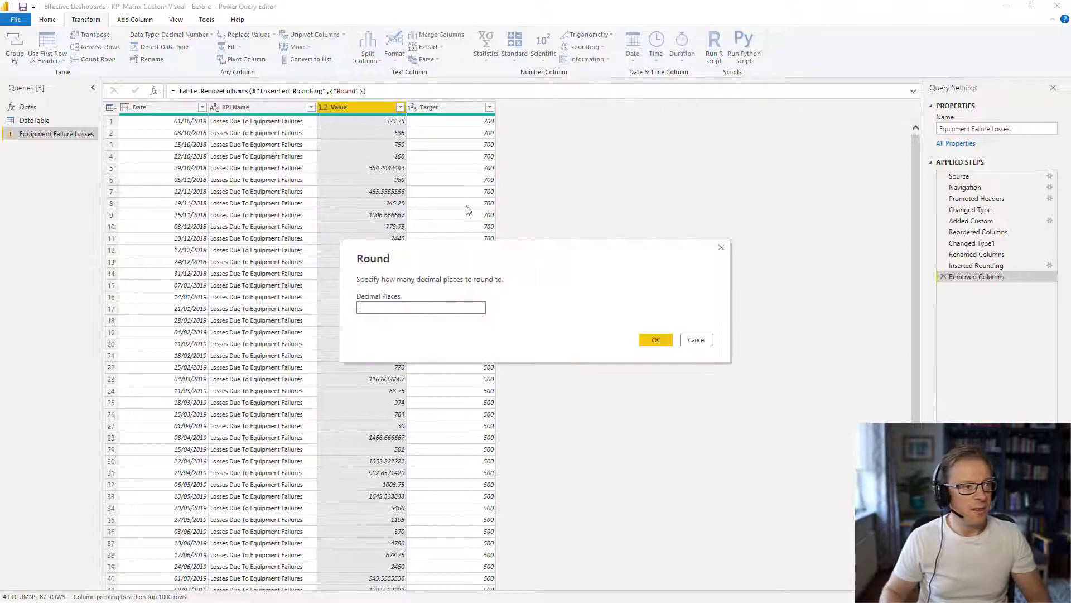
{"action": "type", "text": "2"}
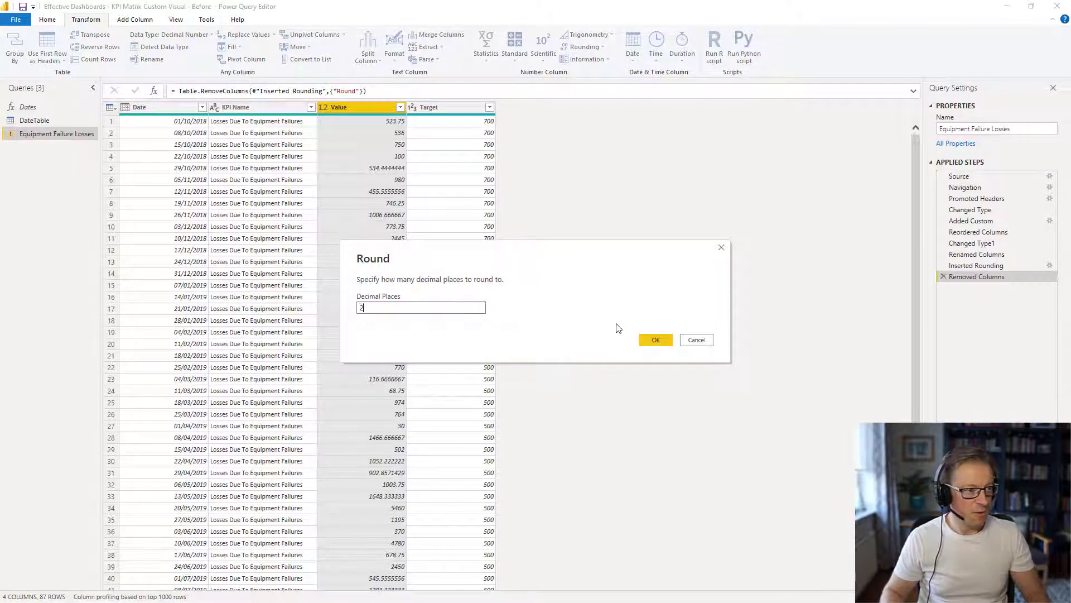
{"action": "left_click", "coordinate": [645, 341]}
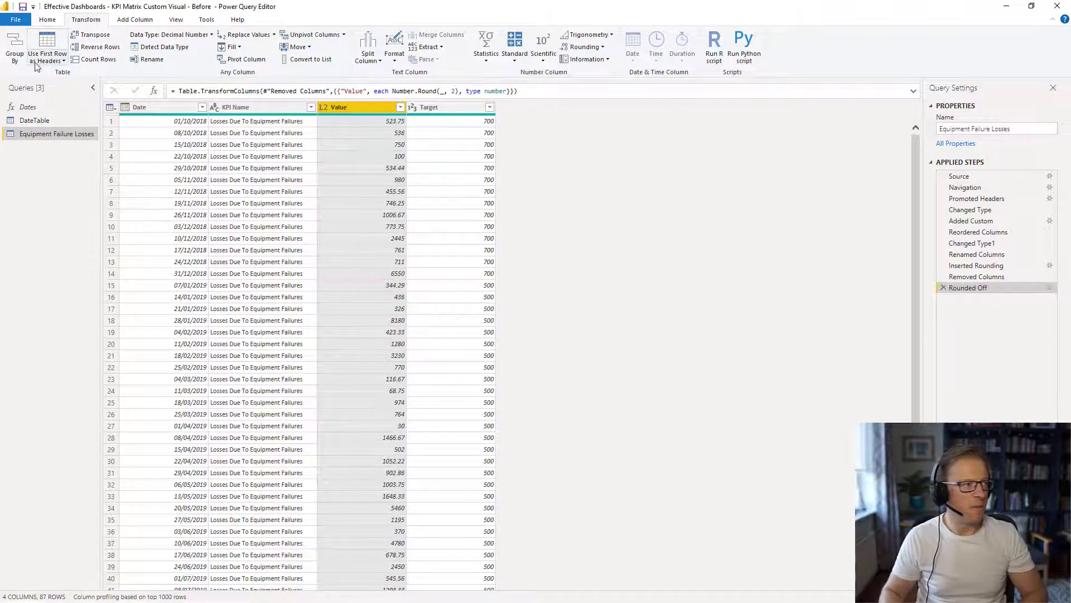
{"action": "left_click", "coordinate": [48, 20]}
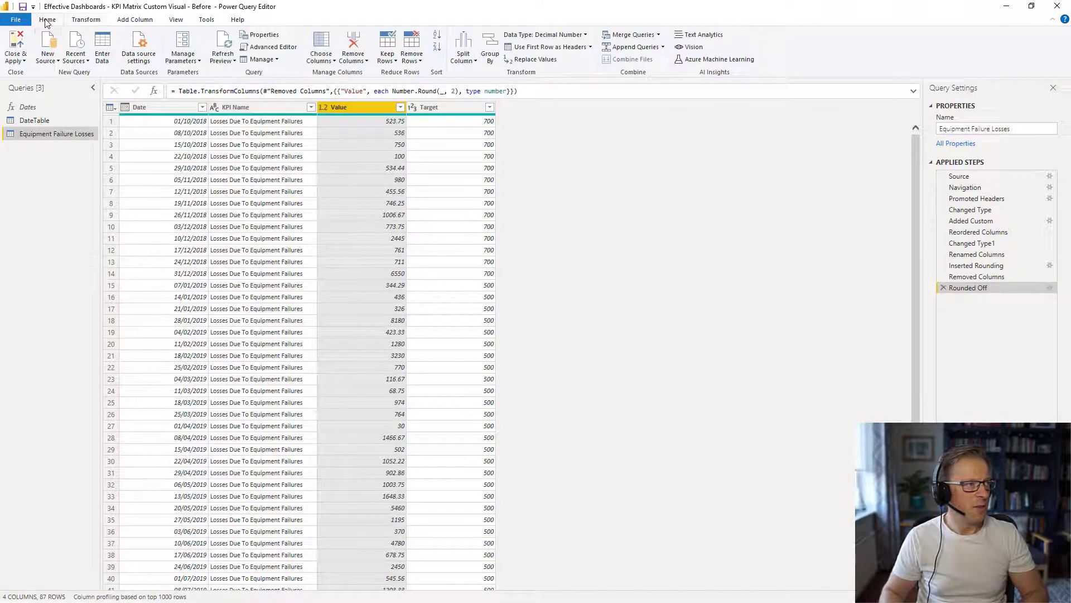
{"action": "left_click", "coordinate": [16, 45]}
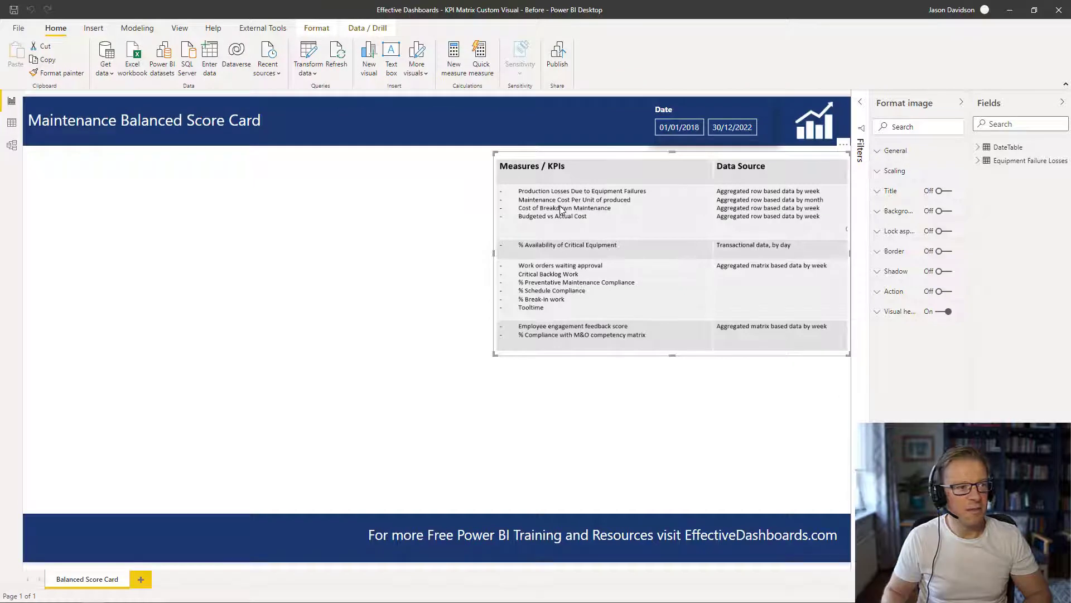
Import the Cost Per BBL sheet from Cost Data.xlsx and open it for transformation in the query editor.
{"action": "left_click", "coordinate": [136, 53]}
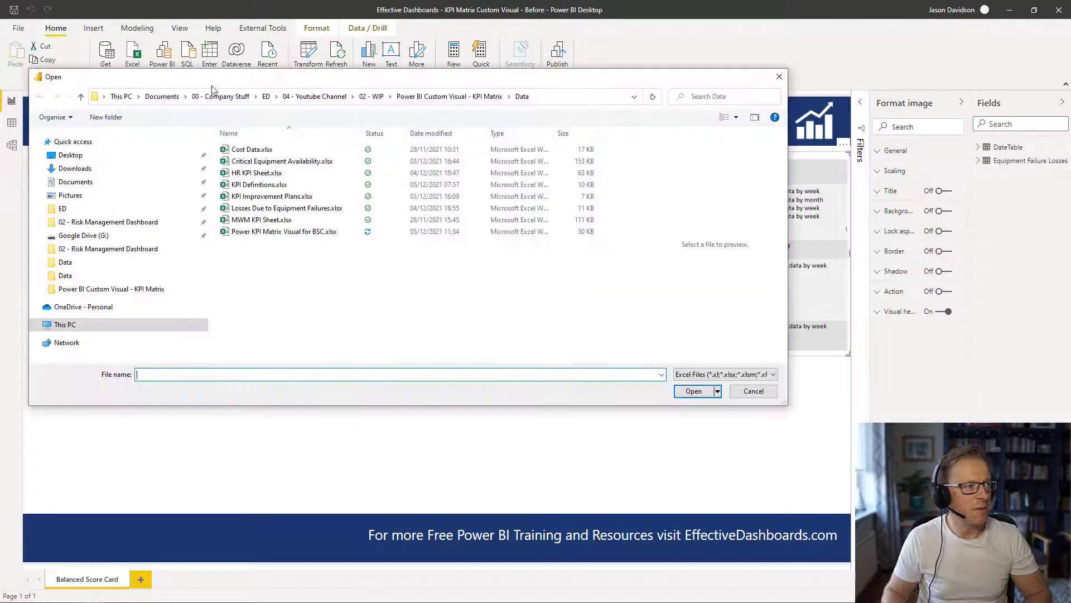
{"action": "double_click", "coordinate": [258, 154]}
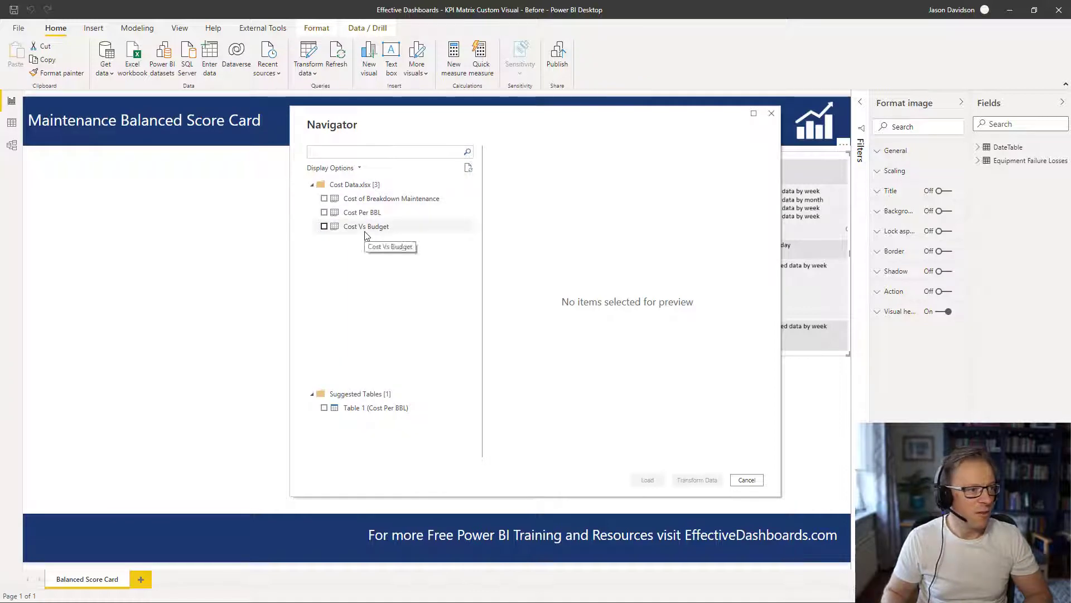
{"action": "left_click_drag", "start_coordinate": [393, 143], "coordinate": [360, 97]}
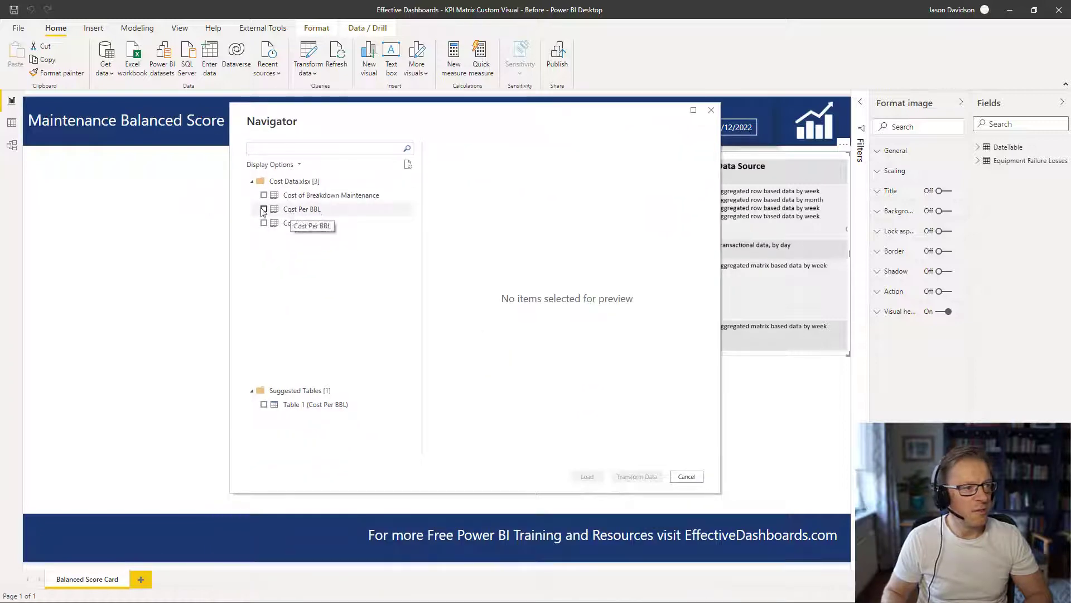
{"action": "left_click", "coordinate": [265, 210]}
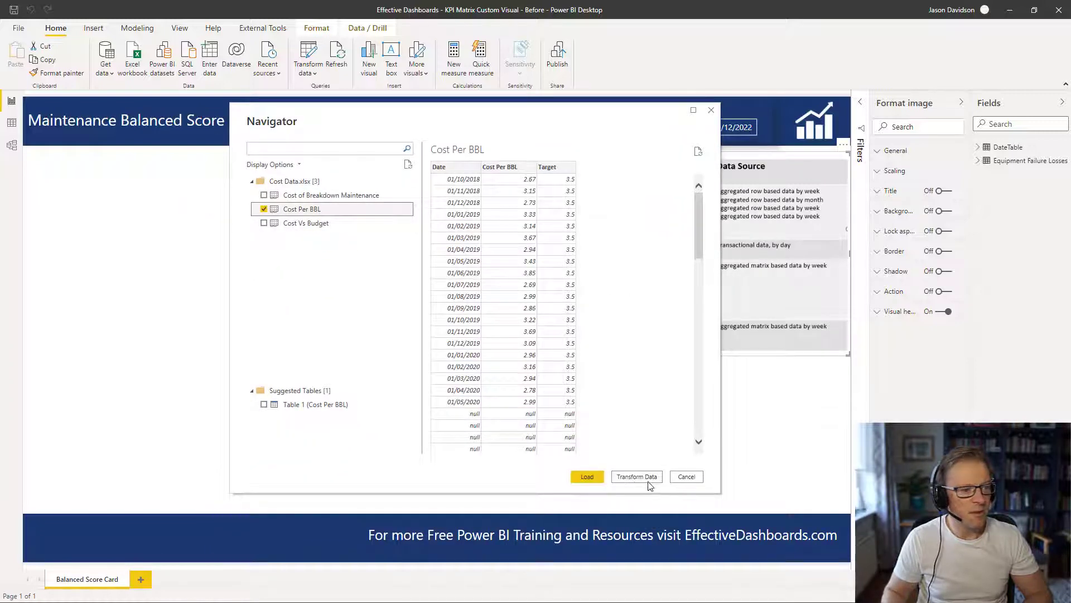
{"action": "left_click", "coordinate": [642, 478]}
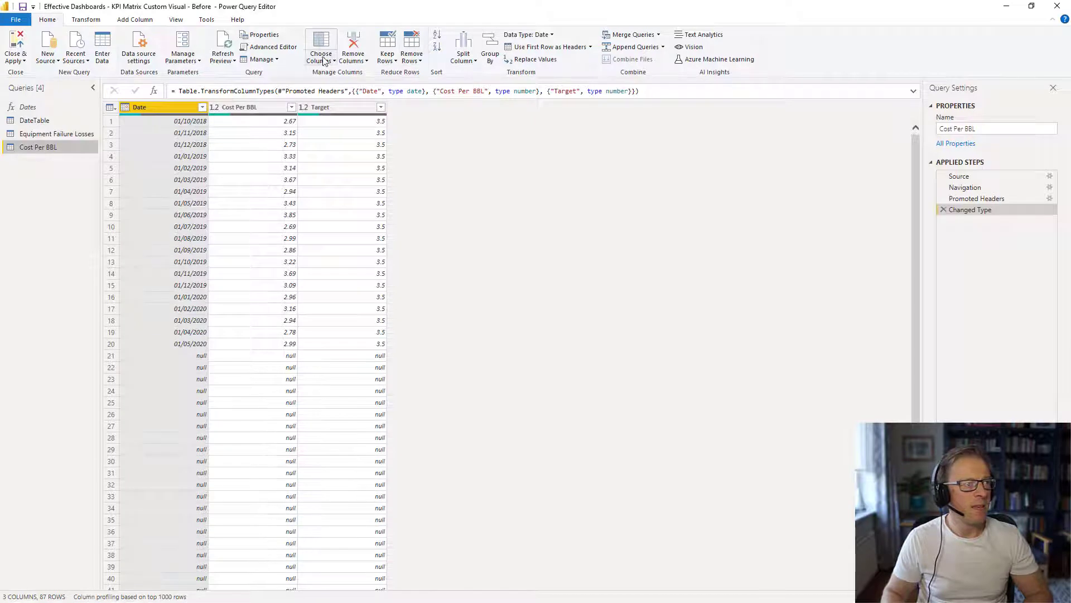
Remove the blank rows from the Cost Per BBL query.
{"action": "left_click", "coordinate": [412, 56]}
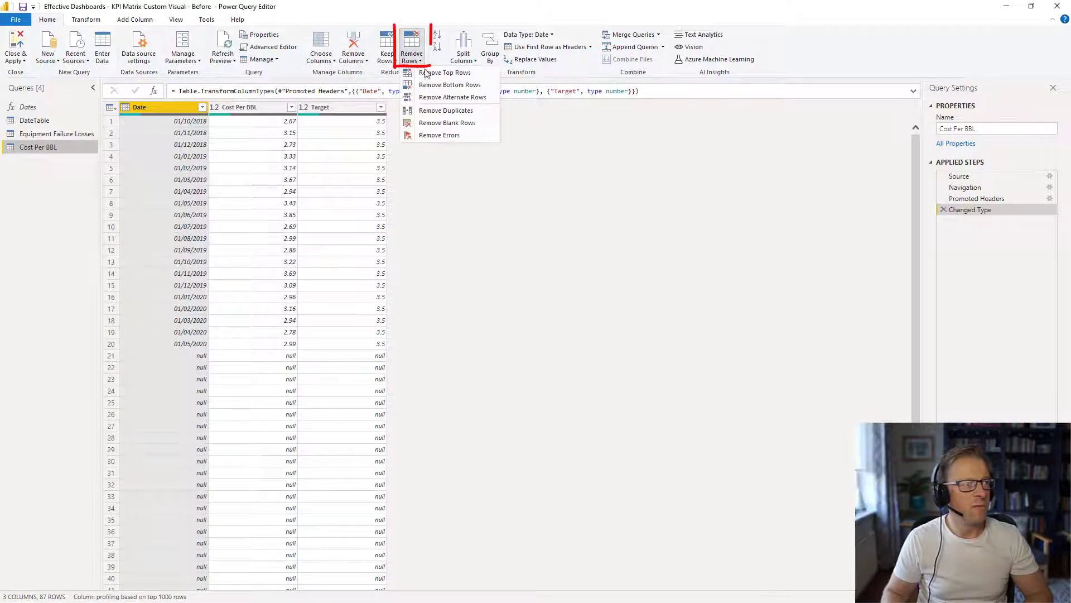
{"action": "left_click", "coordinate": [453, 124]}
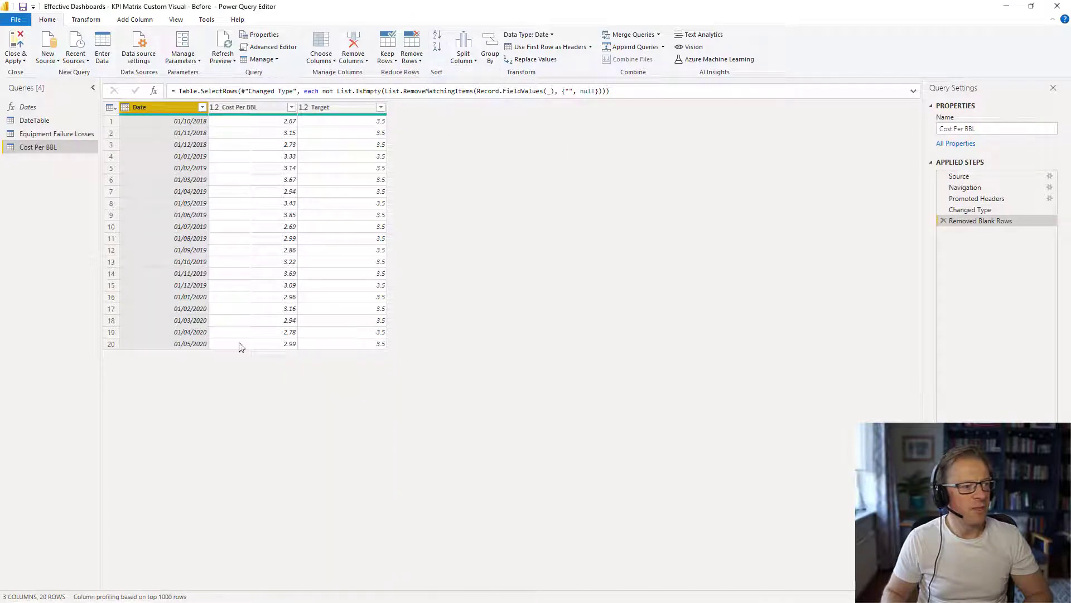
{"action": "left_click", "coordinate": [236, 109], "text": "ctrl"}
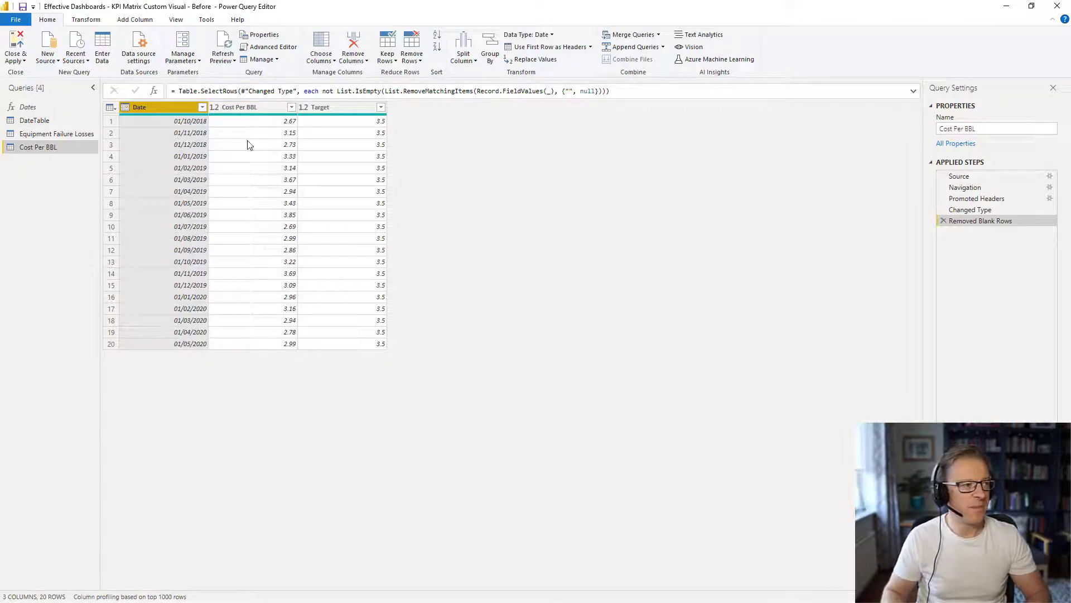
Add a custom column named KPI Name with the constant text "Maintenance Cost Per BBL" to the Cost Per BBL query.
{"action": "left_click", "coordinate": [247, 110]}
{"action": "left_click", "coordinate": [134, 19]}
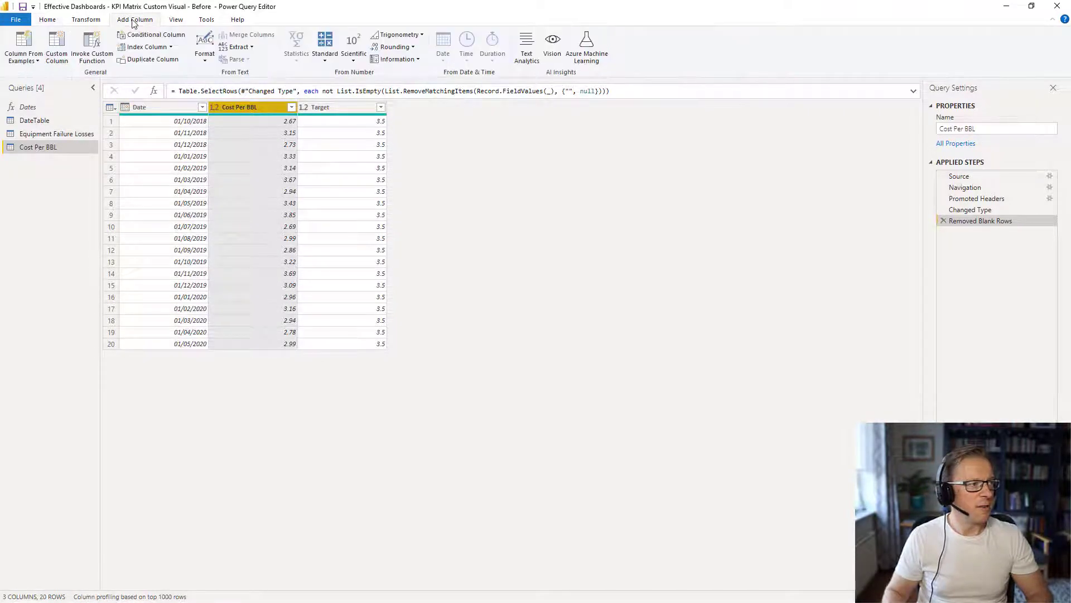
{"action": "left_click", "coordinate": [56, 45]}
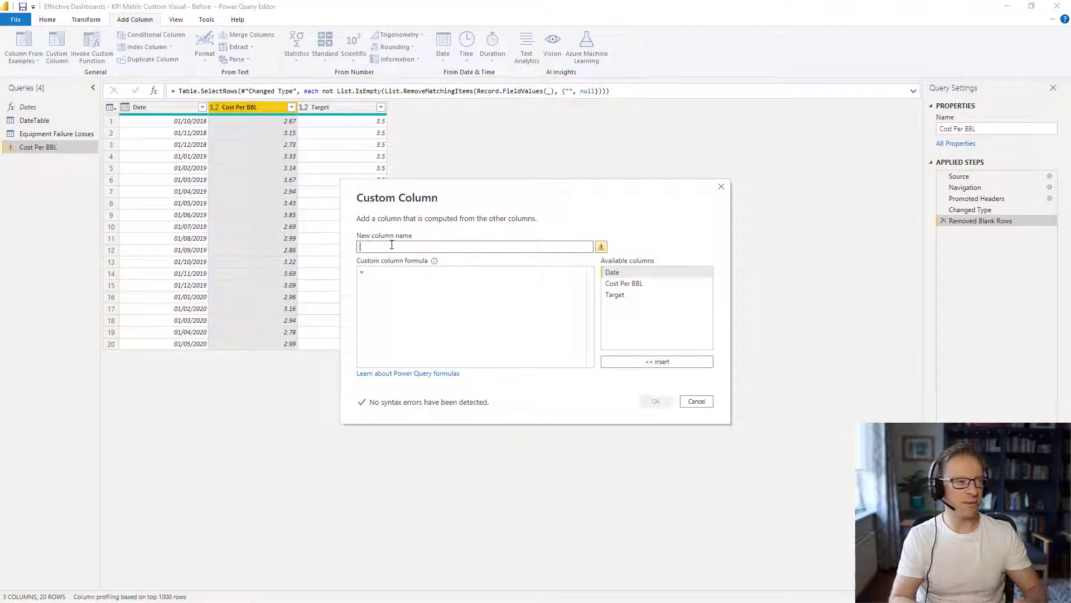
{"action": "type", "text": "KPI Name"}
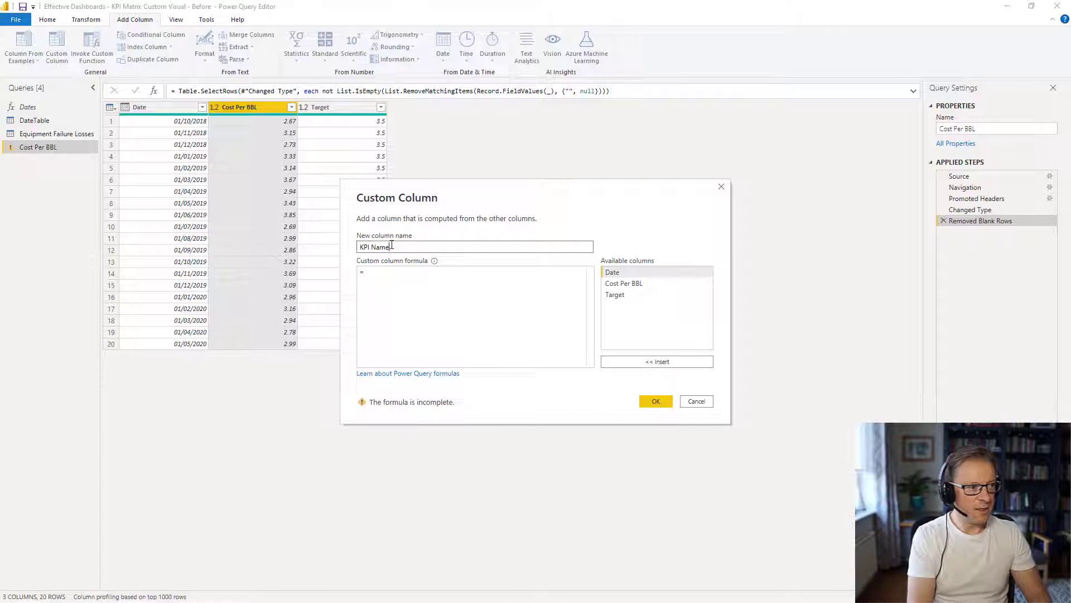
{"action": "left_click", "coordinate": [388, 272]}
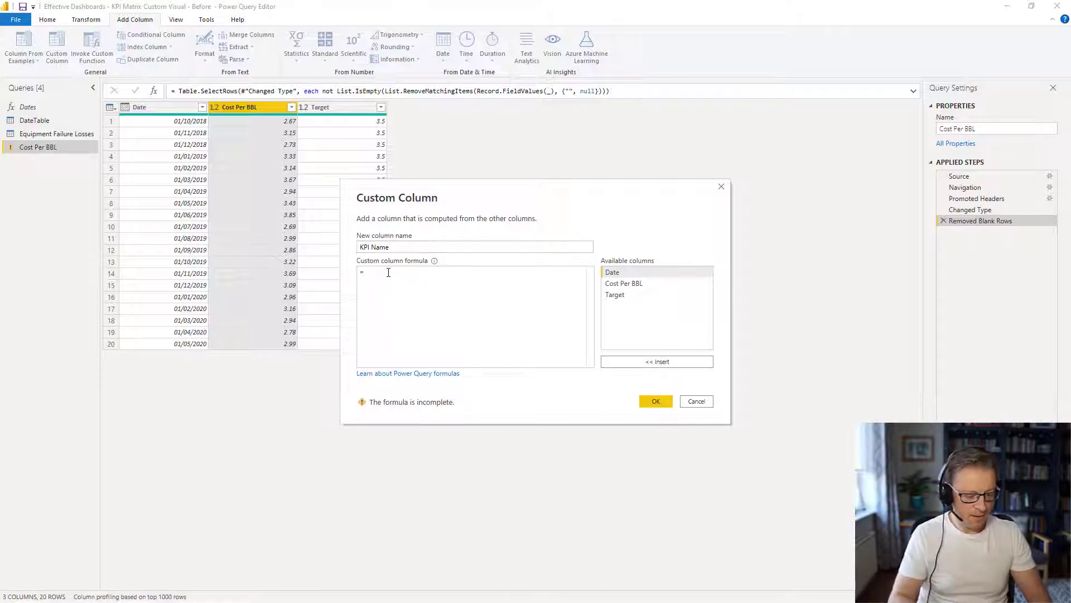
{"action": "type", "text": "\"Cost Per BBL"}
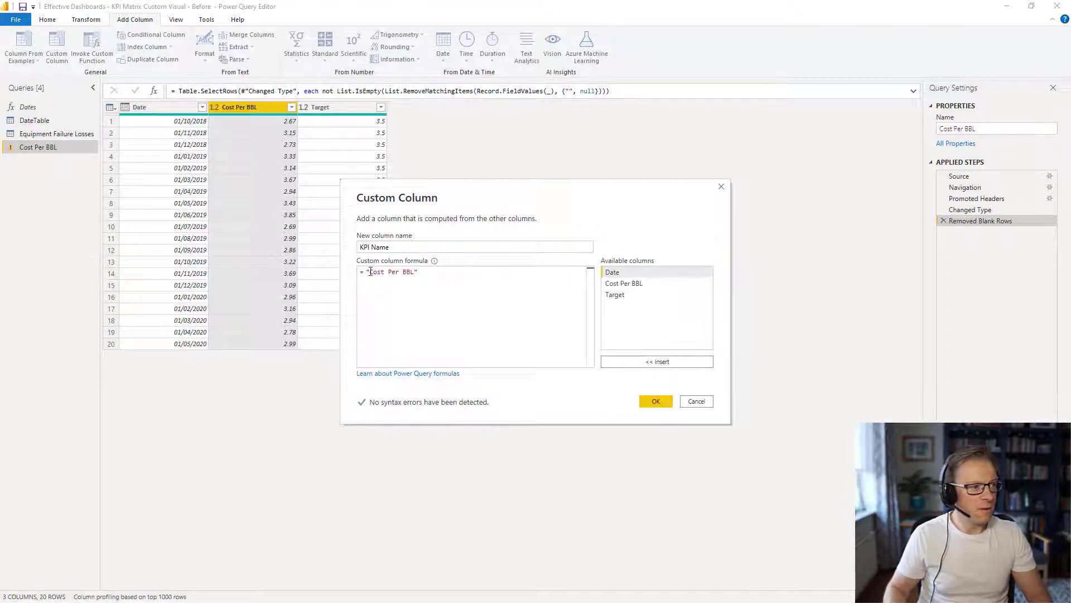
{"action": "left_click", "coordinate": [370, 272]}
{"action": "type", "text": "Maintenanc"}
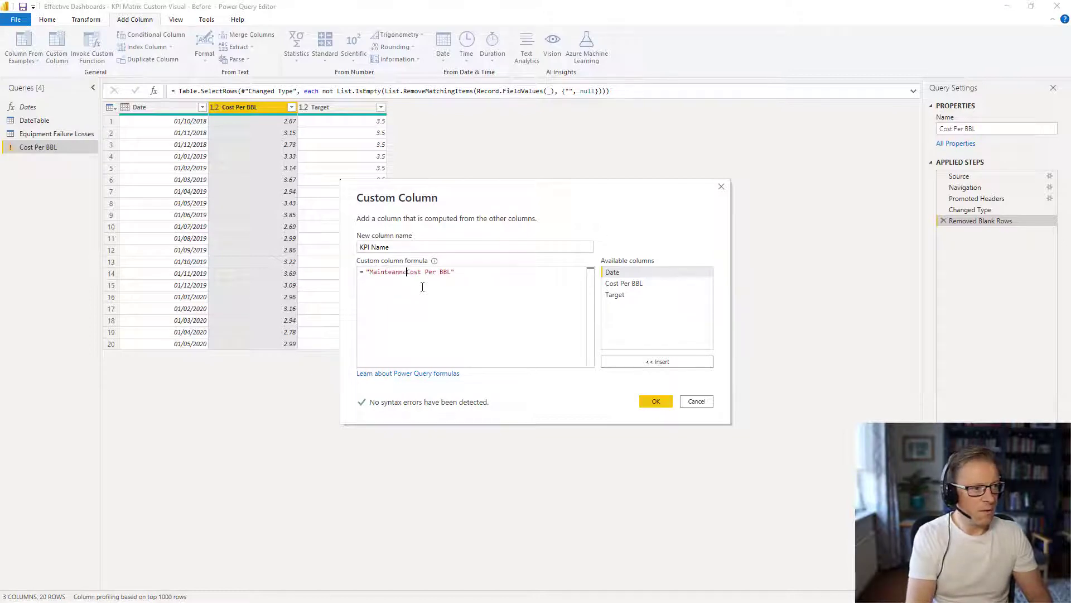
{"action": "key", "text": "BackSpace"}
{"action": "key", "text": "BackSpace"}
{"action": "key", "text": "BackSpace"}
{"action": "key", "text": "BackSpace"}
{"action": "type", "text": "nanc"}
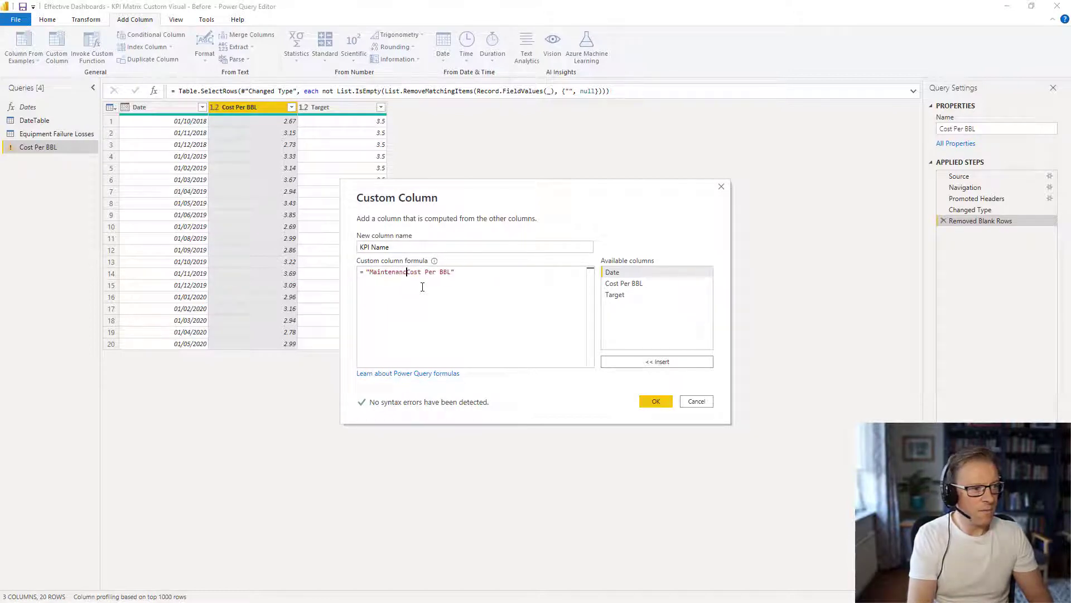
{"action": "type", "text": "e"}
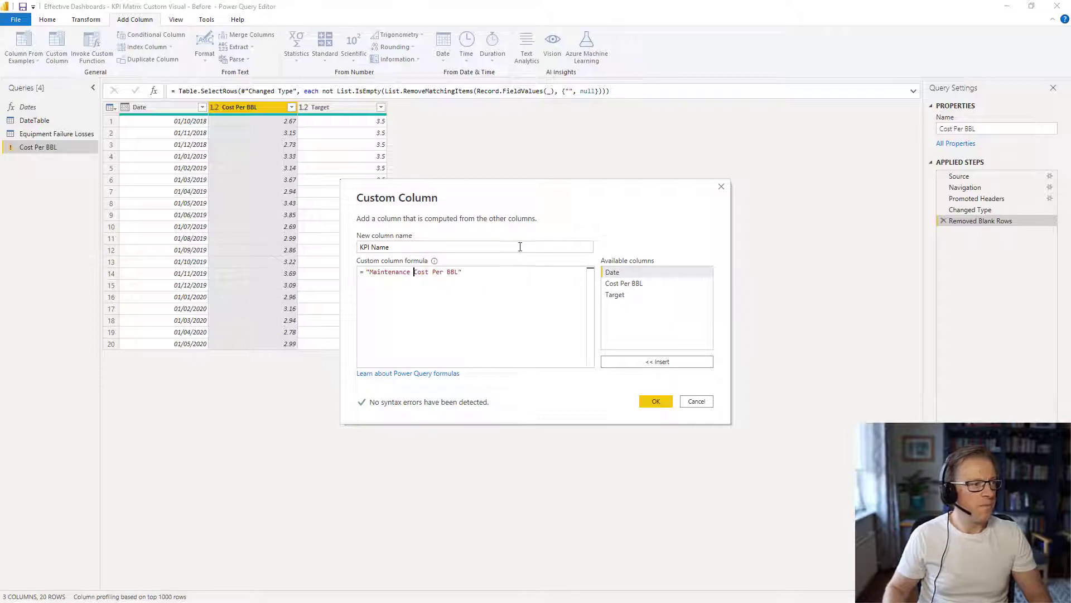
{"action": "left_click", "coordinate": [665, 401]}
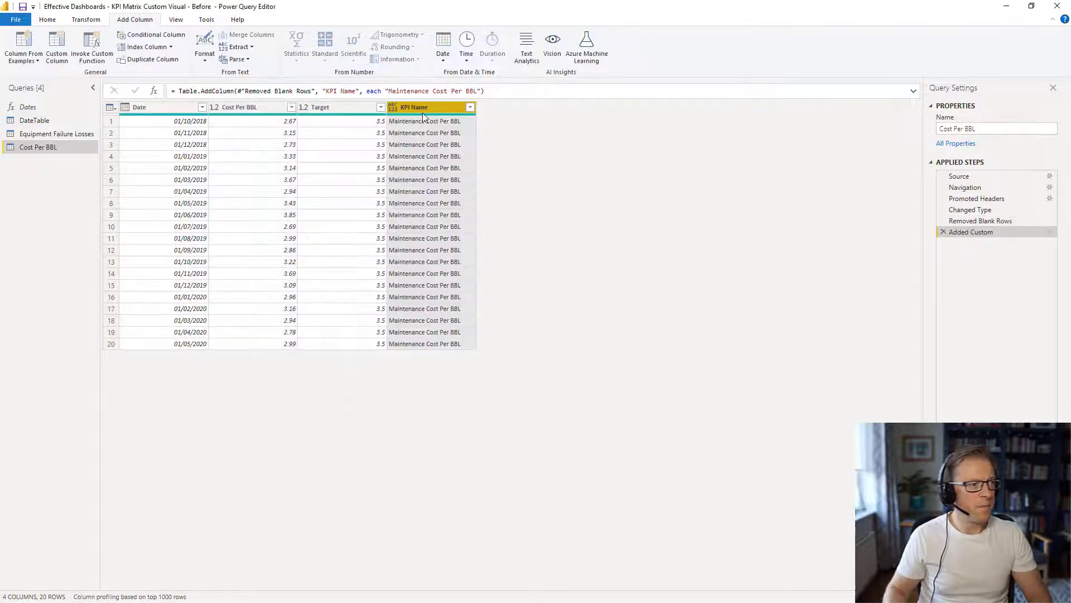
Place the KPI Name column directly after Date and rename the Cost Per BBL column to Value.
{"action": "left_click_drag", "start_coordinate": [423, 108], "coordinate": [272, 120]}
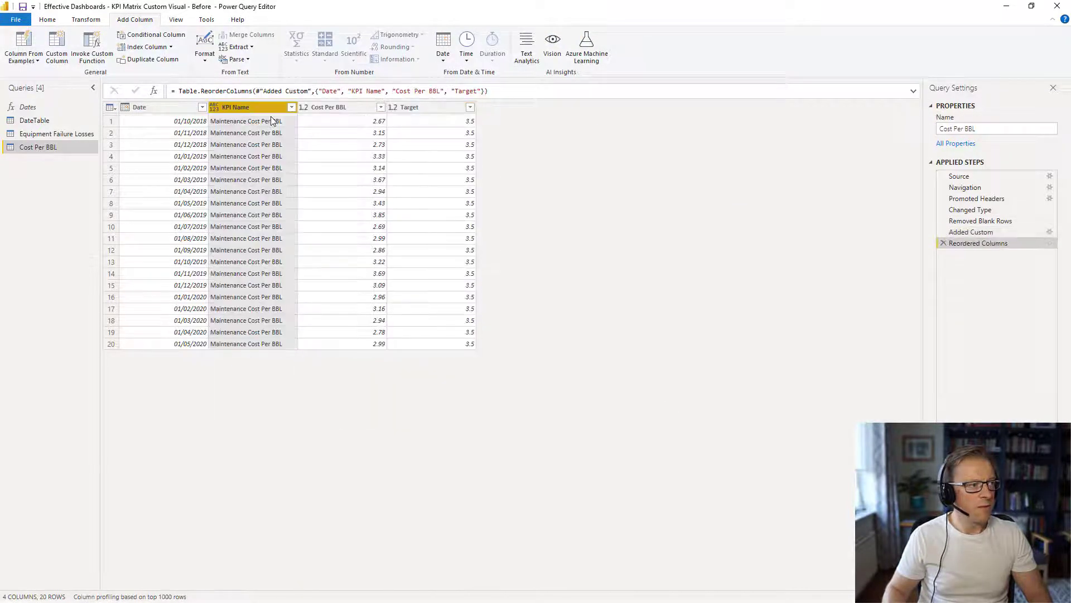
{"action": "double_click", "coordinate": [342, 108]}
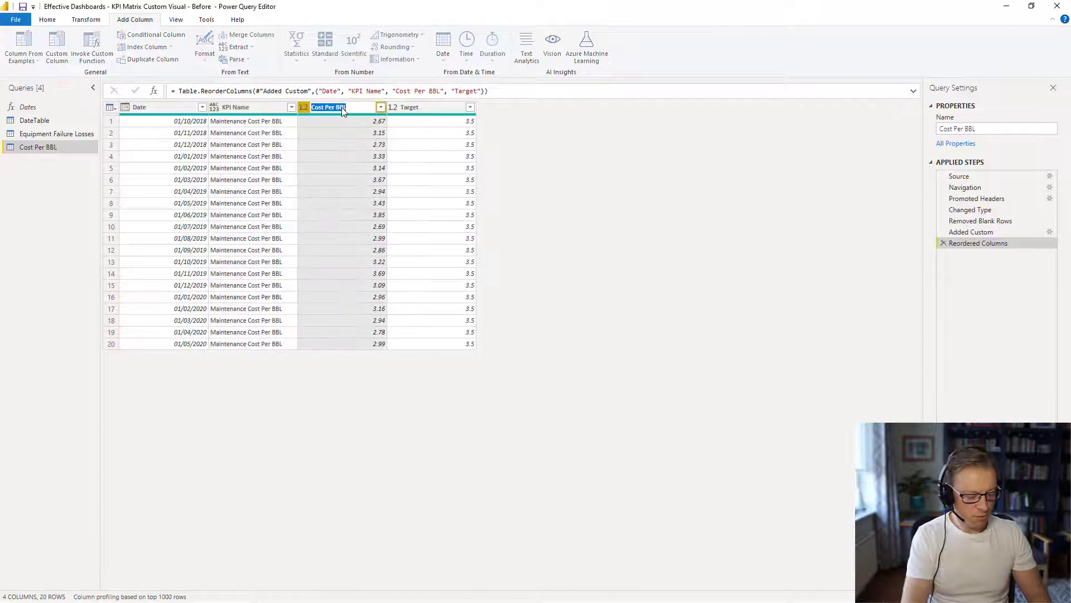
{"action": "type", "text": "Vav"}
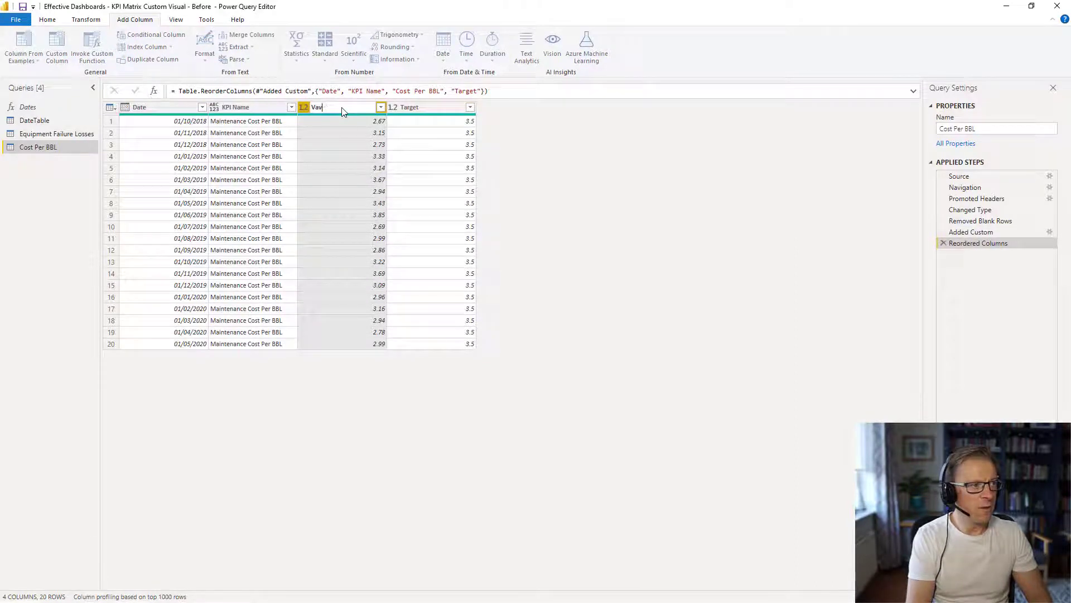
{"action": "key", "text": "Return"}
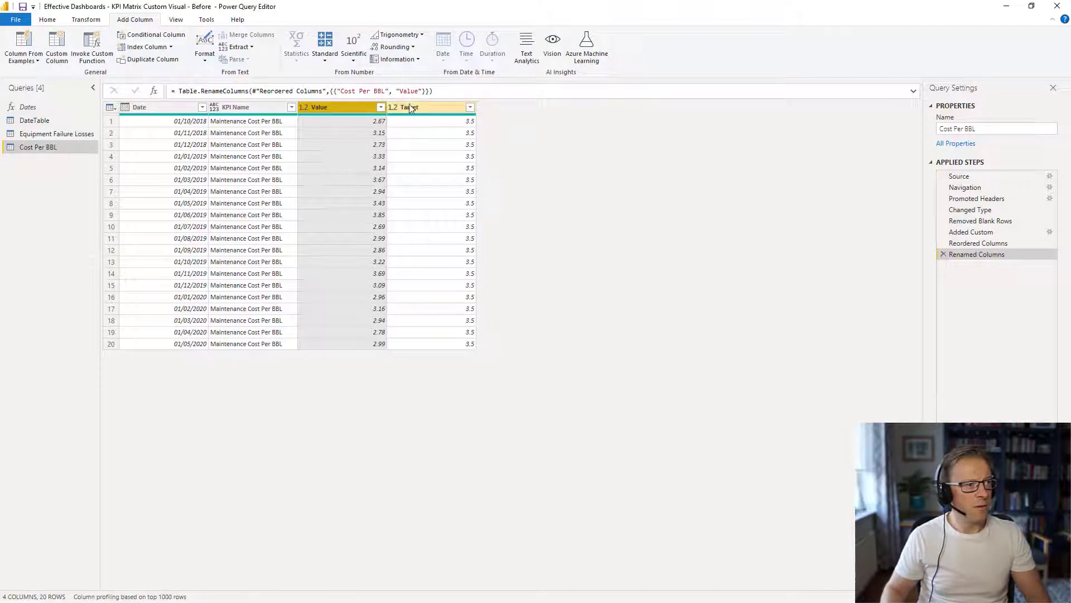
Set the KPI Name column's data type to Text, then close the query editor and apply the changes.
{"action": "left_click", "coordinate": [246, 111]}
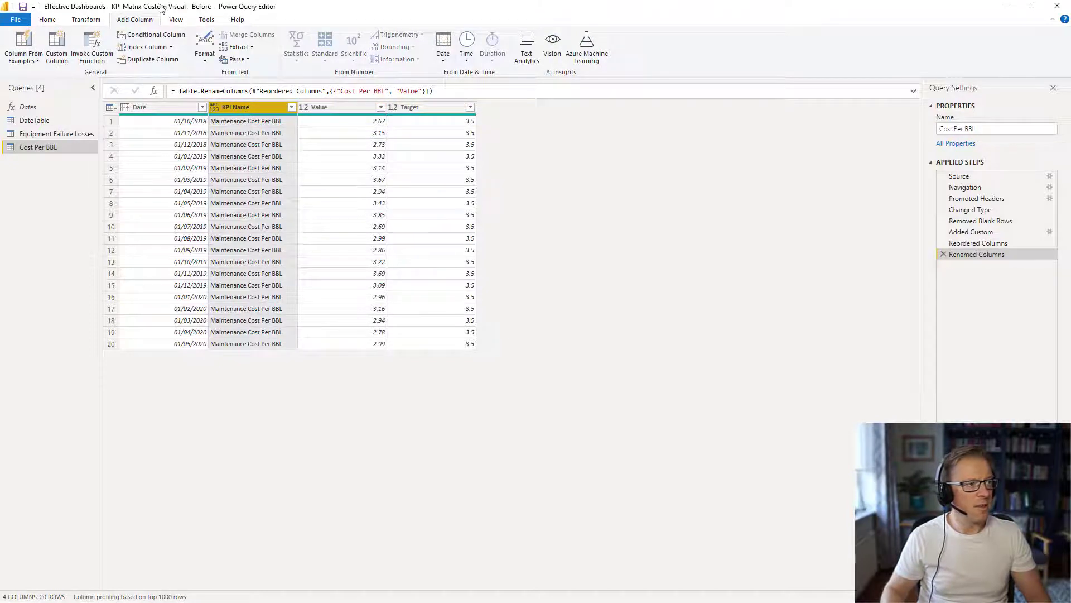
{"action": "left_click", "coordinate": [86, 21]}
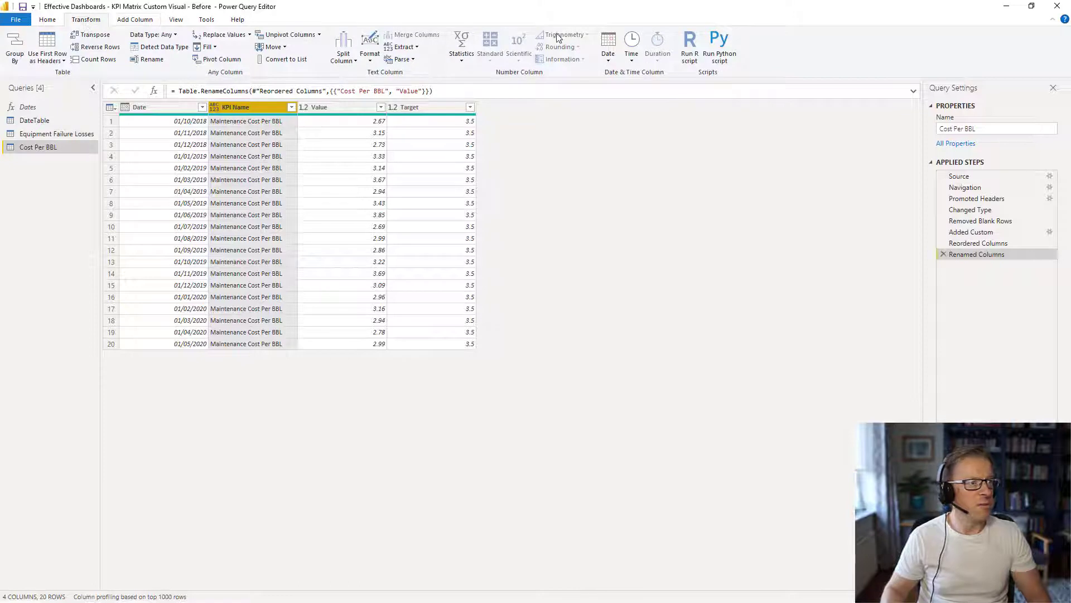
{"action": "left_click", "coordinate": [179, 37]}
{"action": "left_click", "coordinate": [182, 160]}
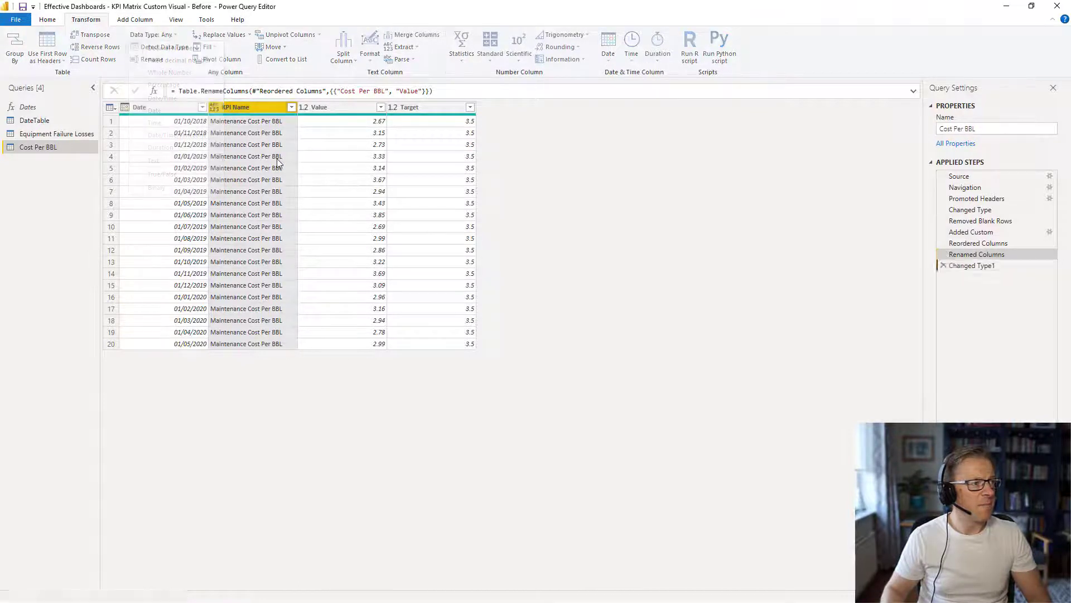
{"action": "left_click", "coordinate": [47, 20]}
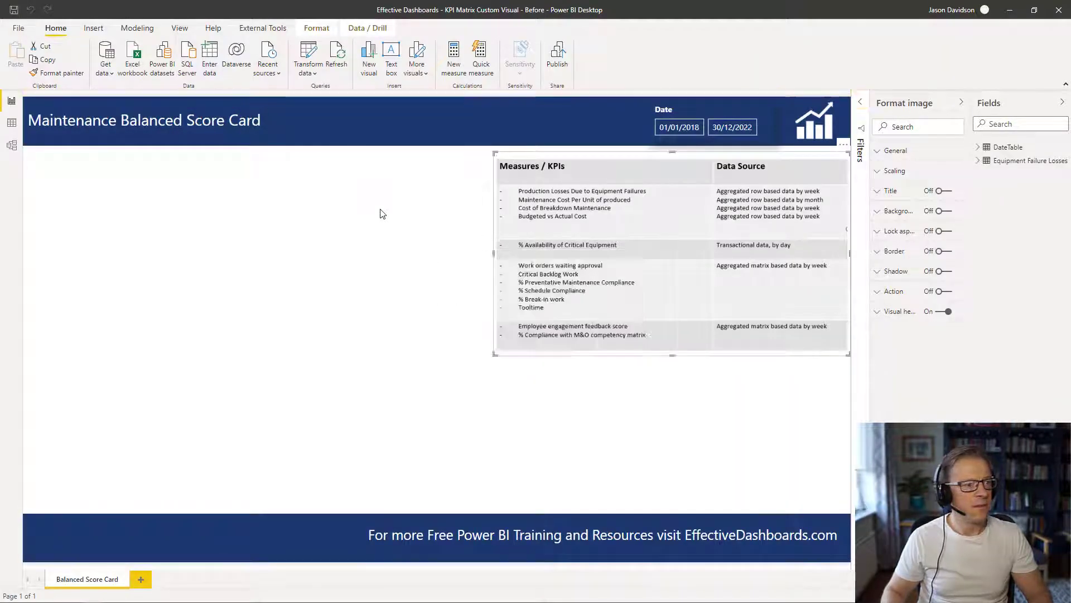
Compare the column structure of the loaded Cost Per BBL and Equipment Failure Losses tables in the data view.
{"action": "left_click", "coordinate": [13, 124]}
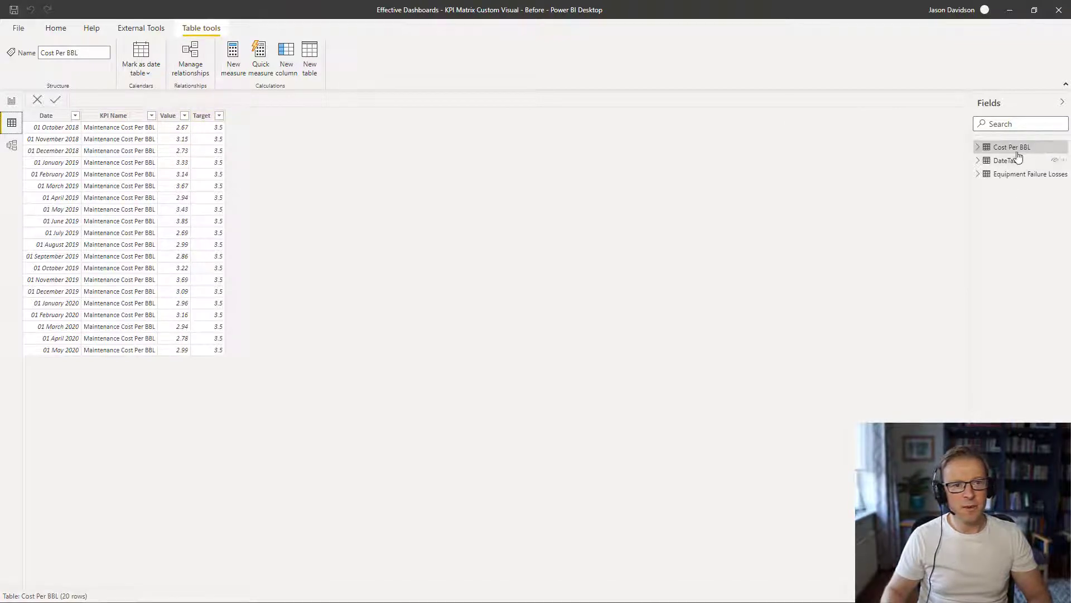
{"action": "left_click", "coordinate": [1017, 174]}
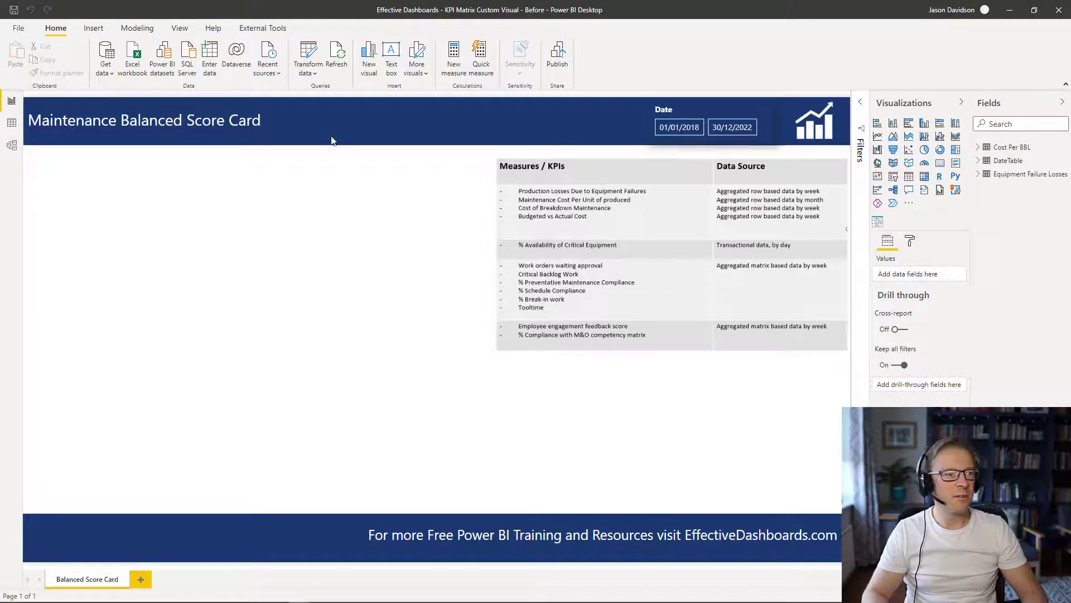
Import the Cost of Breakdown Maintenance sheet from Cost Data.xlsx and open it for transformation in the query editor.
{"action": "left_click", "coordinate": [137, 58]}
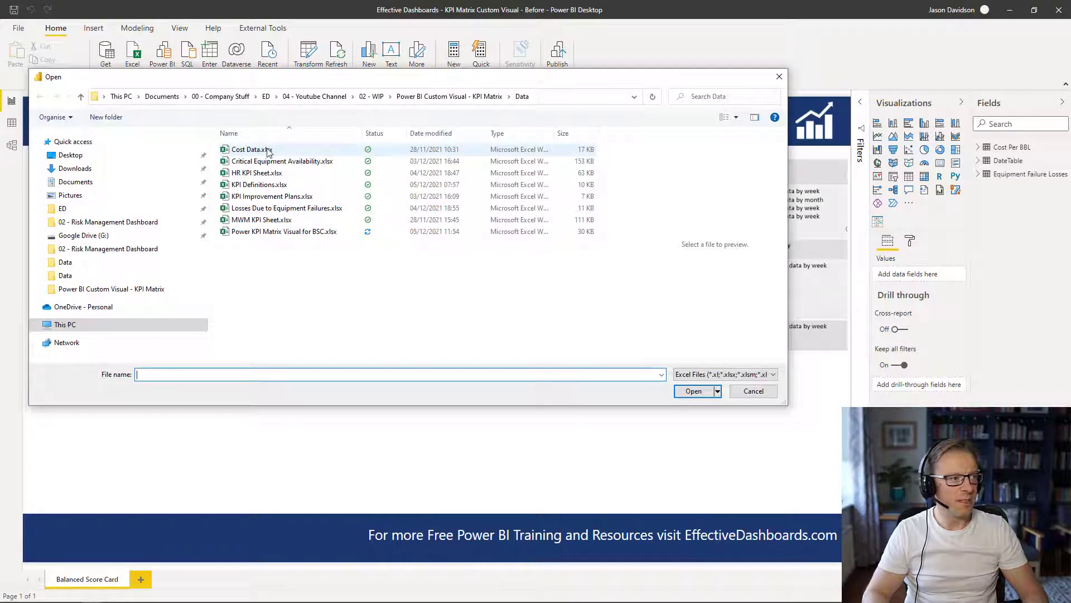
{"action": "double_click", "coordinate": [269, 151]}
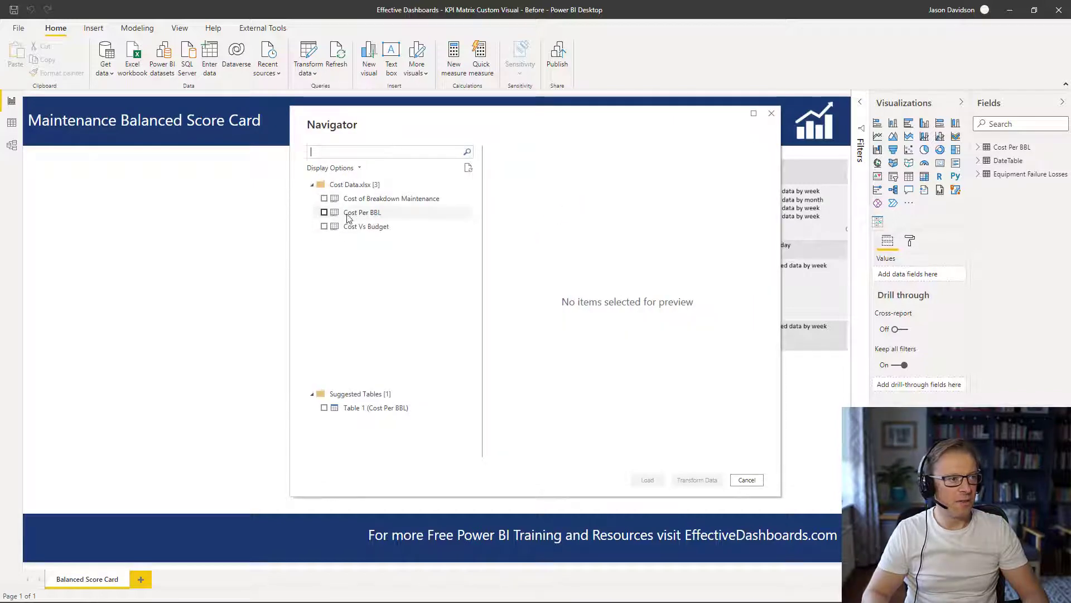
{"action": "left_click", "coordinate": [324, 199]}
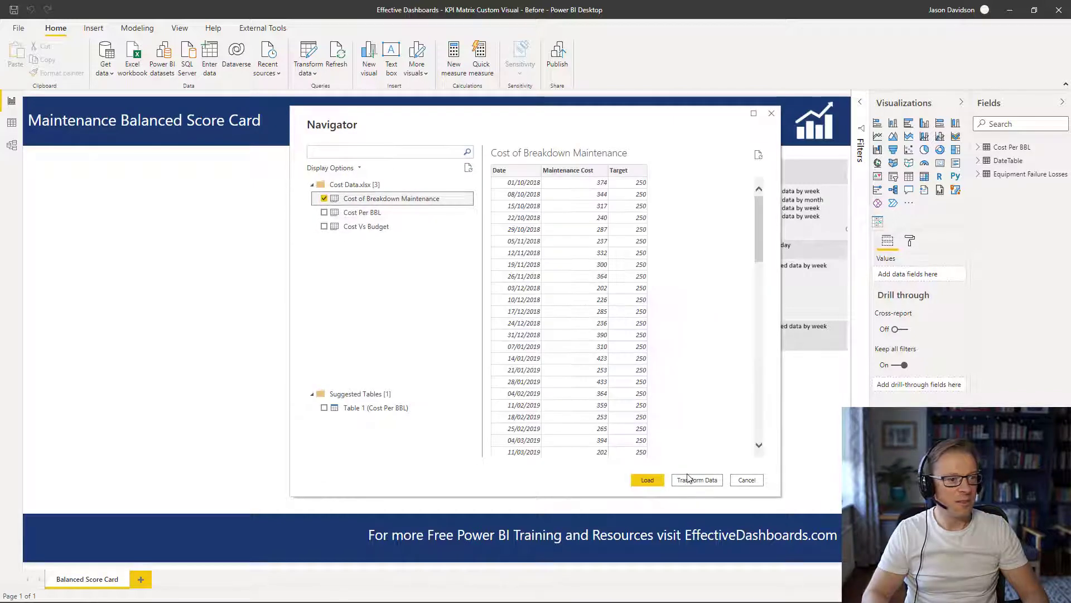
{"action": "left_click", "coordinate": [703, 481]}
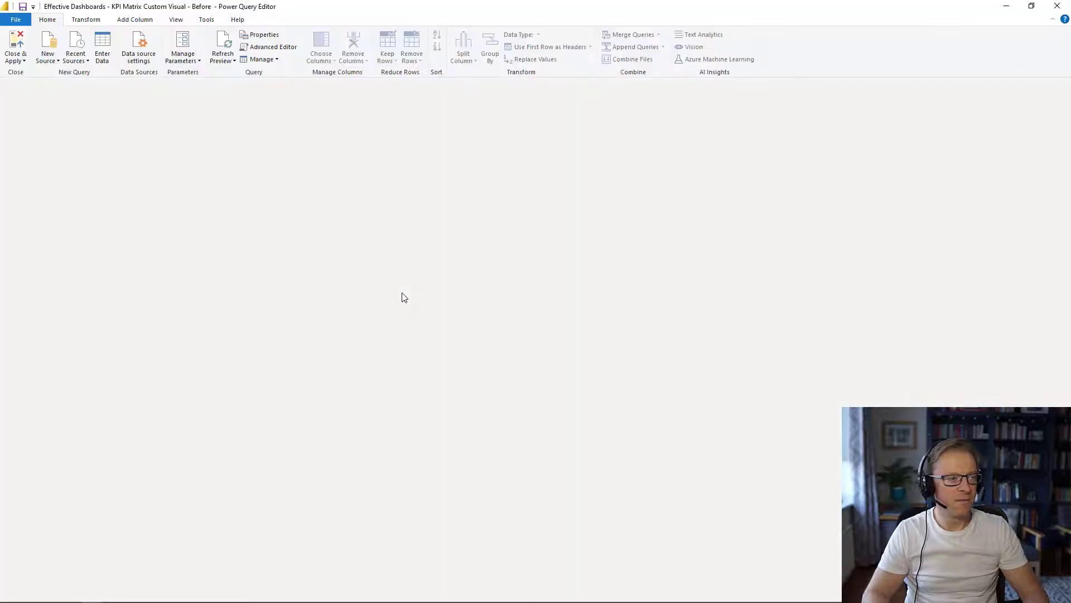
Add a custom KPI Name column with the constant text "Cost of Breakdown Maintenance" and place it directly after Date.
{"action": "left_click", "coordinate": [247, 107]}
{"action": "left_click", "coordinate": [134, 19]}
{"action": "left_click", "coordinate": [56, 53]}
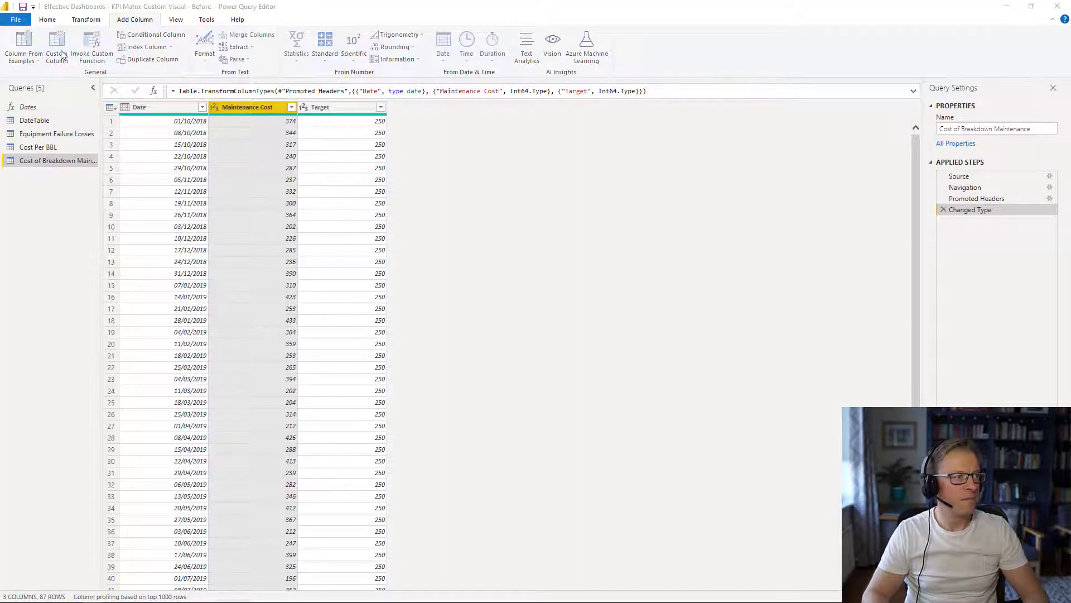
{"action": "double_click", "coordinate": [388, 246]}
{"action": "type", "text": "KPI Name"}
{"action": "left_click", "coordinate": [371, 271]}
{"action": "type", "text": "\"\""}
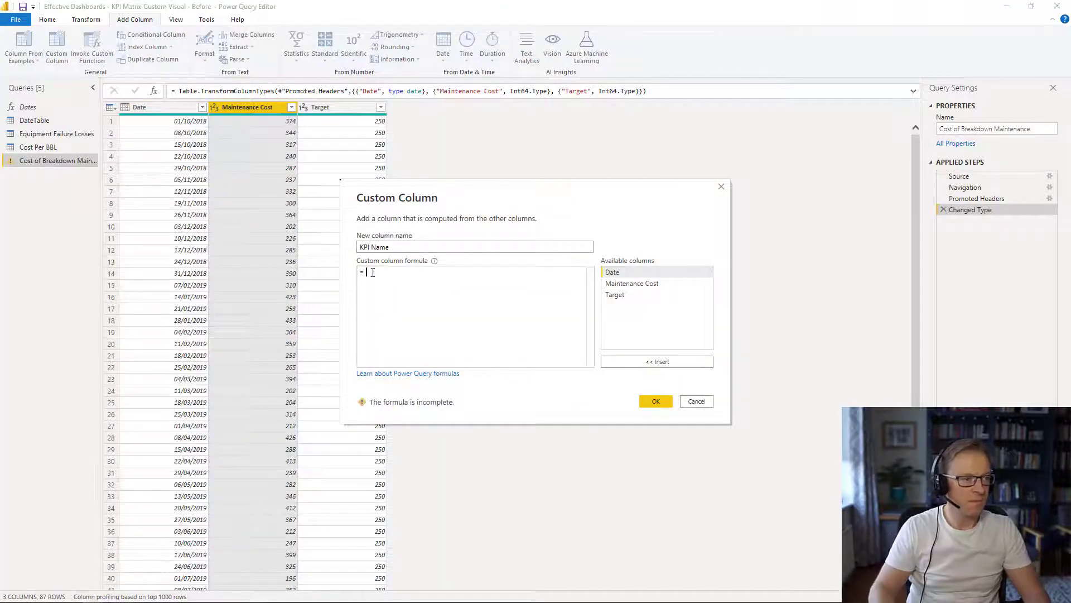
{"action": "type", "text": "Cost of Breakdown Maintenance"}
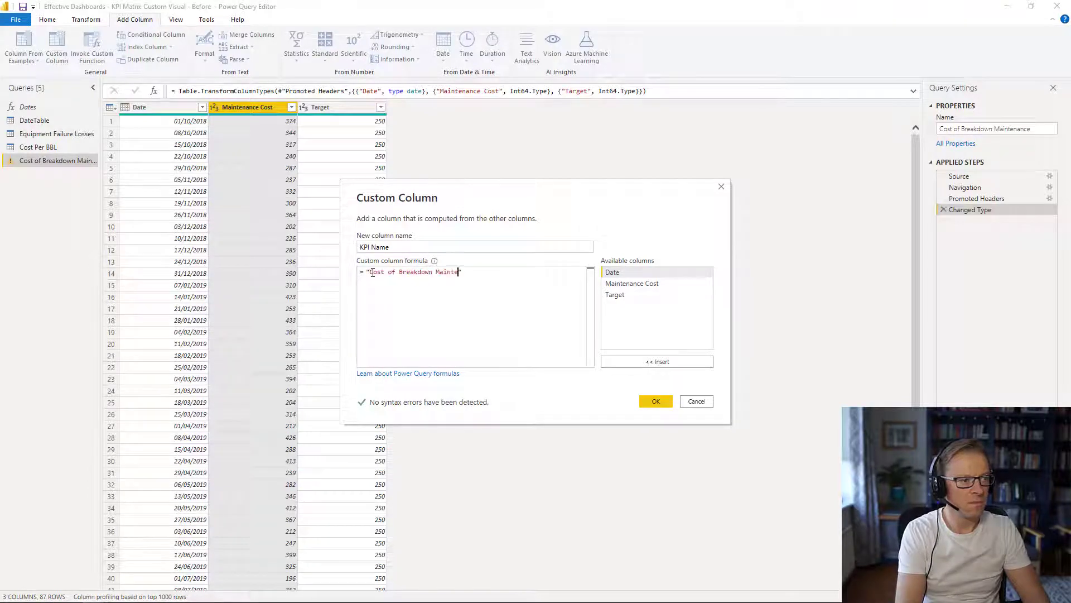
{"action": "left_click", "coordinate": [656, 401]}
{"action": "left_click_drag", "start_coordinate": [435, 107], "coordinate": [218, 107]}
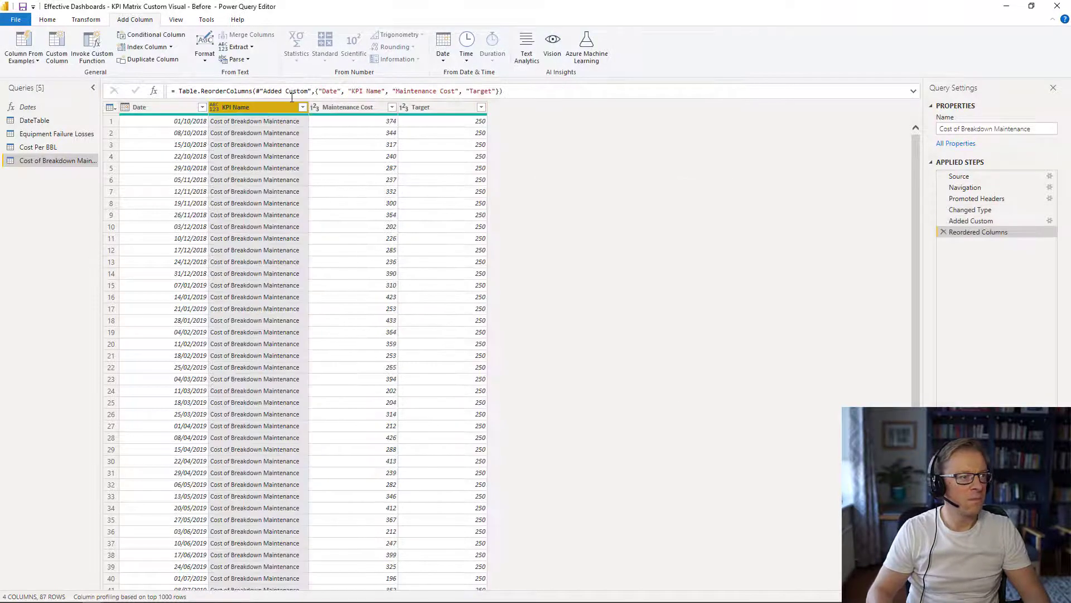
Set the KPI Name column's data type to Text in the Cost of Breakdown Maintenance query.
{"action": "left_click", "coordinate": [86, 20]}
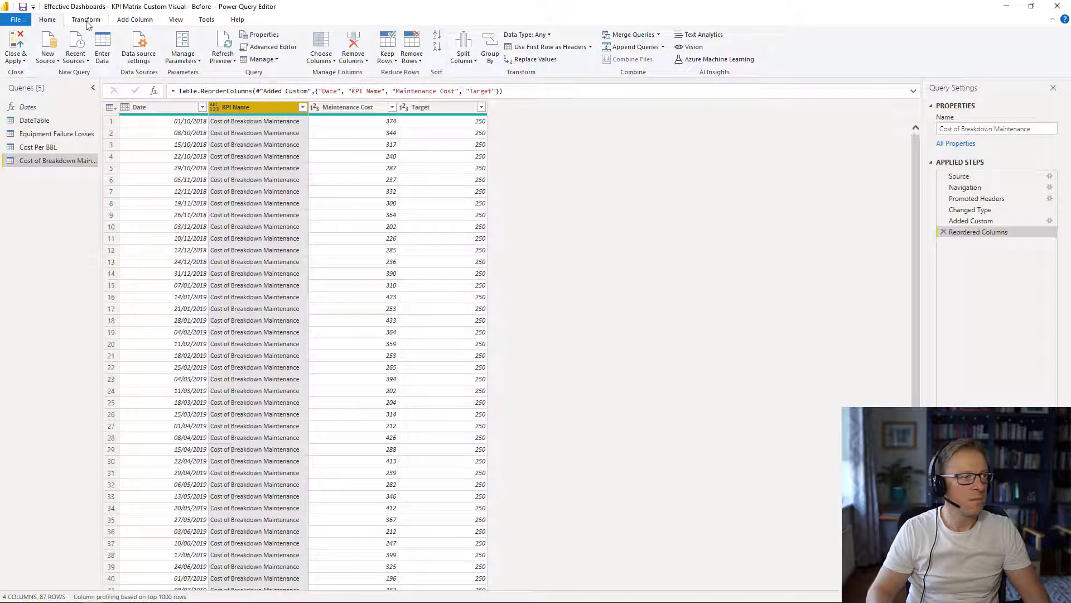
{"action": "left_click", "coordinate": [168, 35]}
{"action": "left_click", "coordinate": [153, 161]}
Rename the Maintenance Cost column as Value, and close the query editor with the changes applied.
{"action": "double_click", "coordinate": [342, 106]}
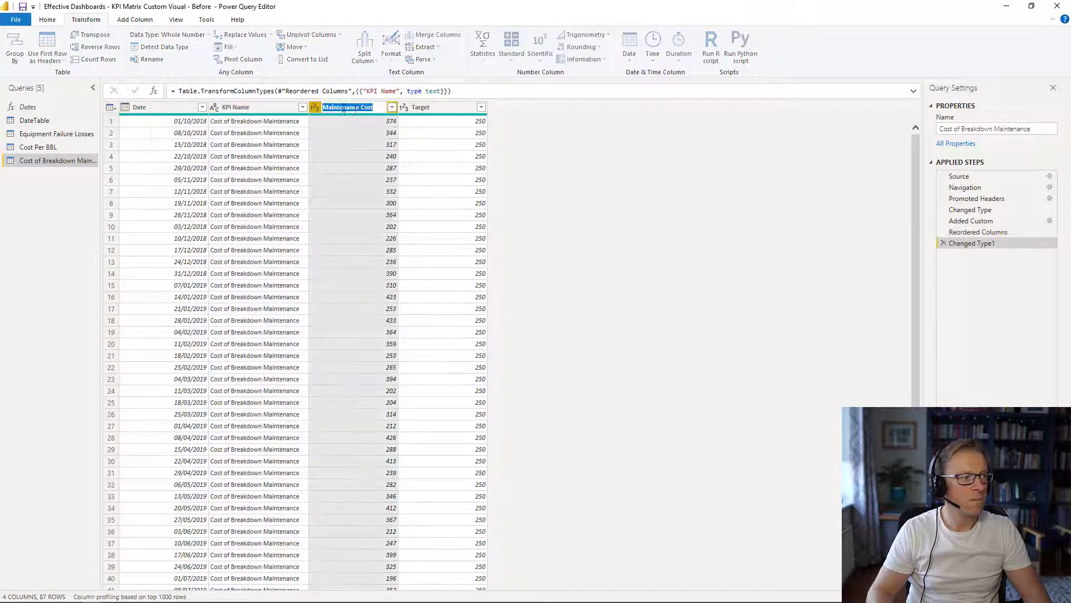
{"action": "type", "text": "Value"}
{"action": "key", "text": "Return"}
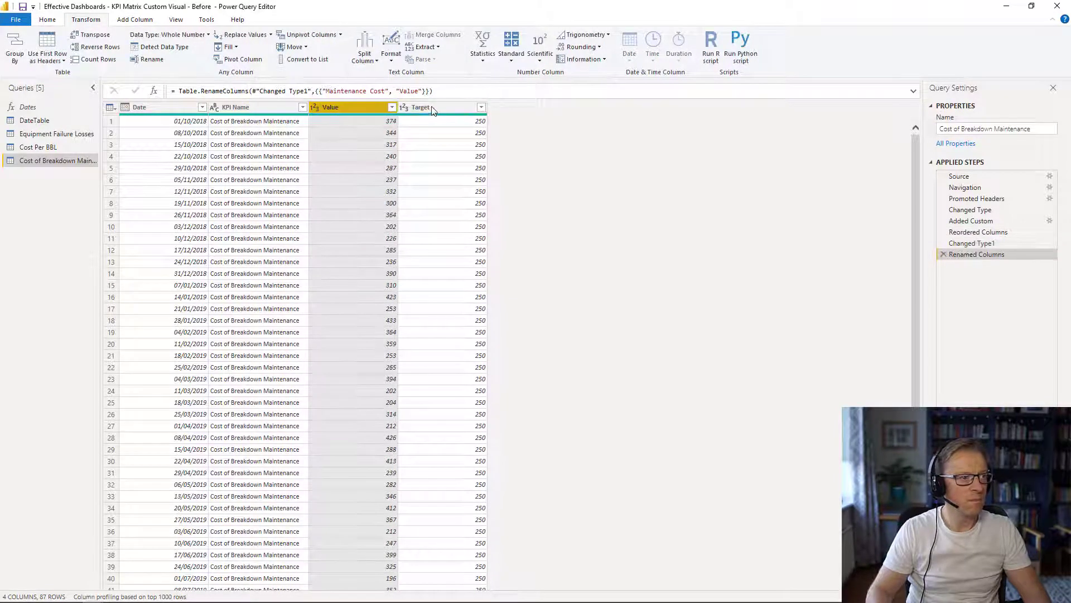
{"action": "key", "text": "Right"}
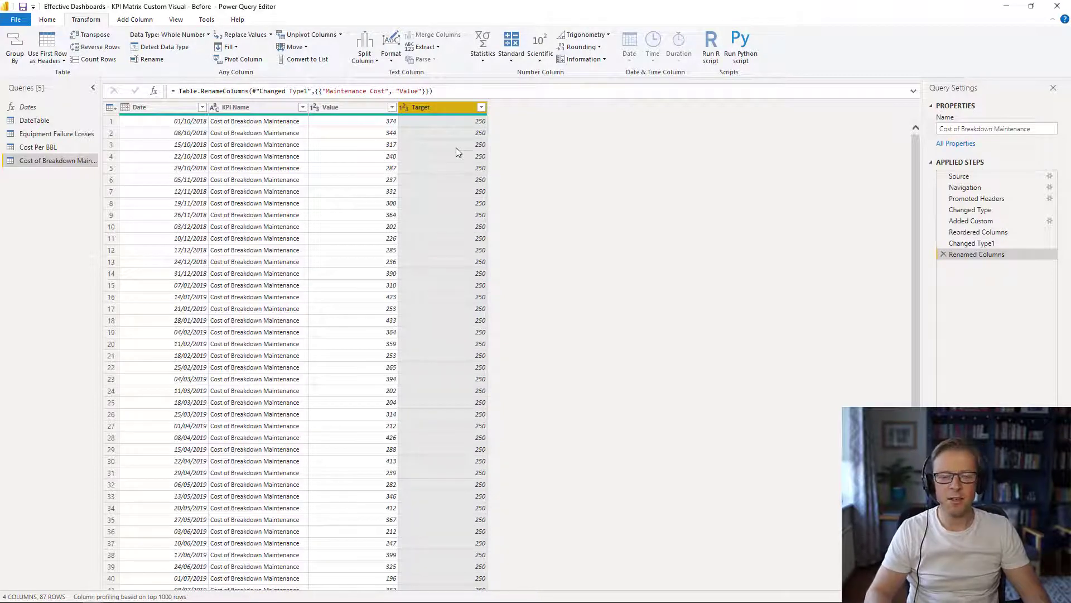
{"action": "left_click", "coordinate": [47, 20]}
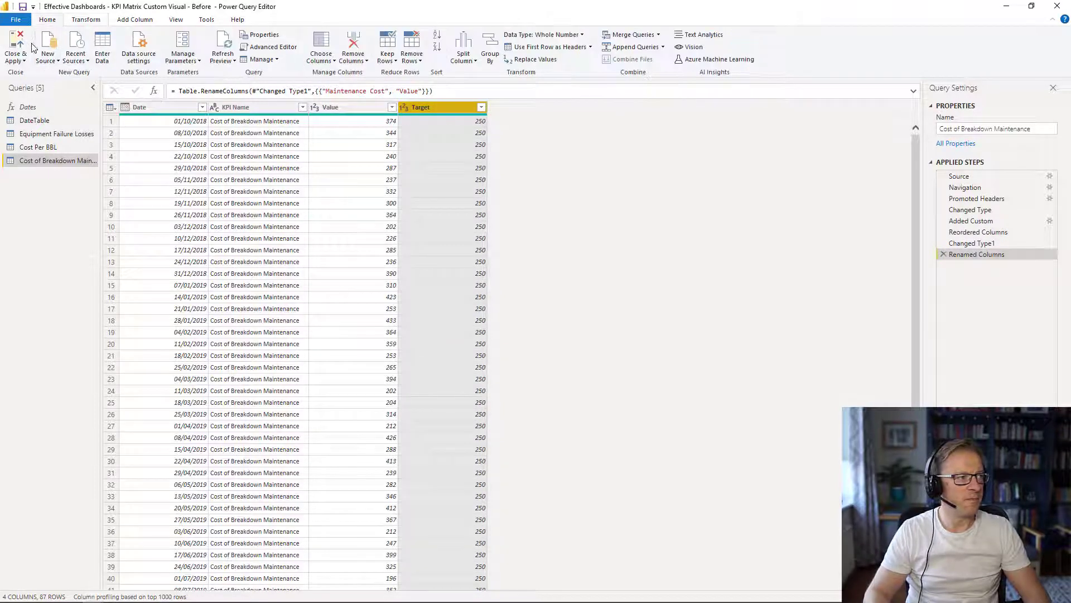
{"action": "left_click", "coordinate": [17, 44]}
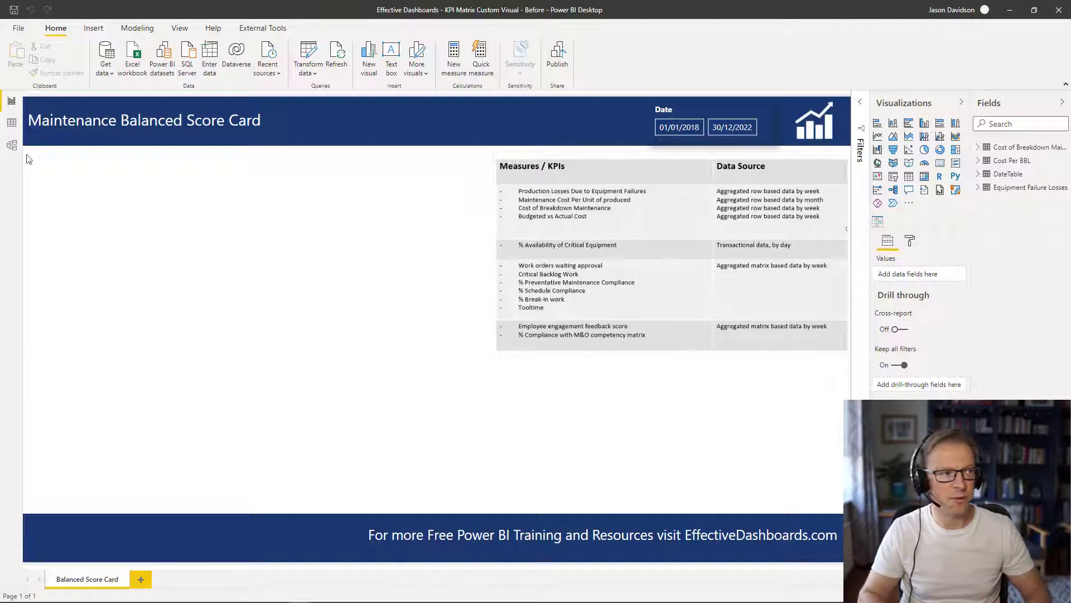
Import the Cost Vs Budget sheet from Cost Data.xlsx and open it for transformation in the query editor.
{"action": "left_click", "coordinate": [132, 53]}
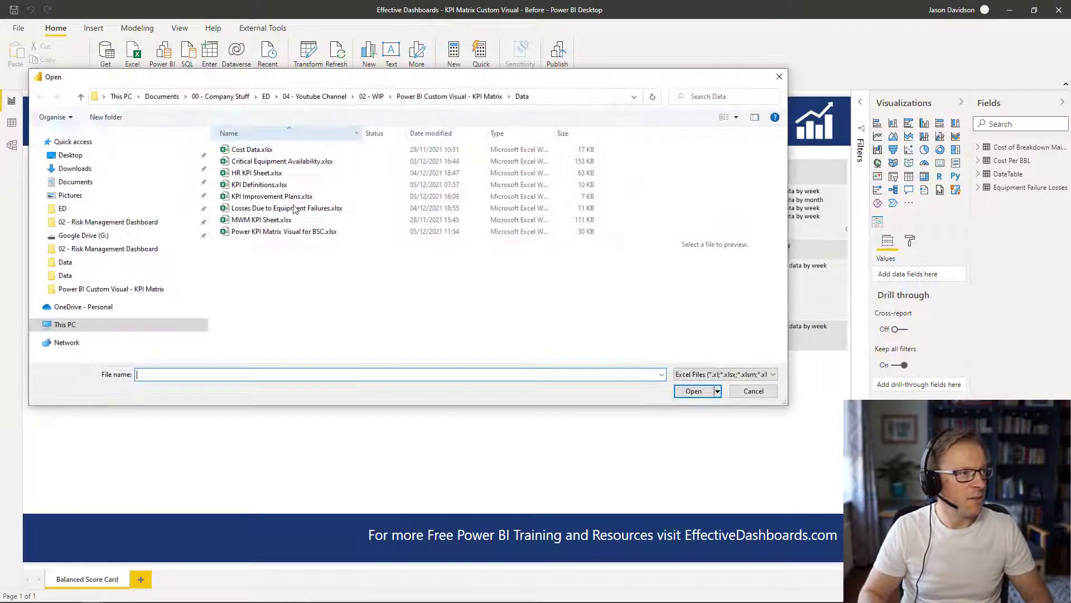
{"action": "double_click", "coordinate": [258, 149]}
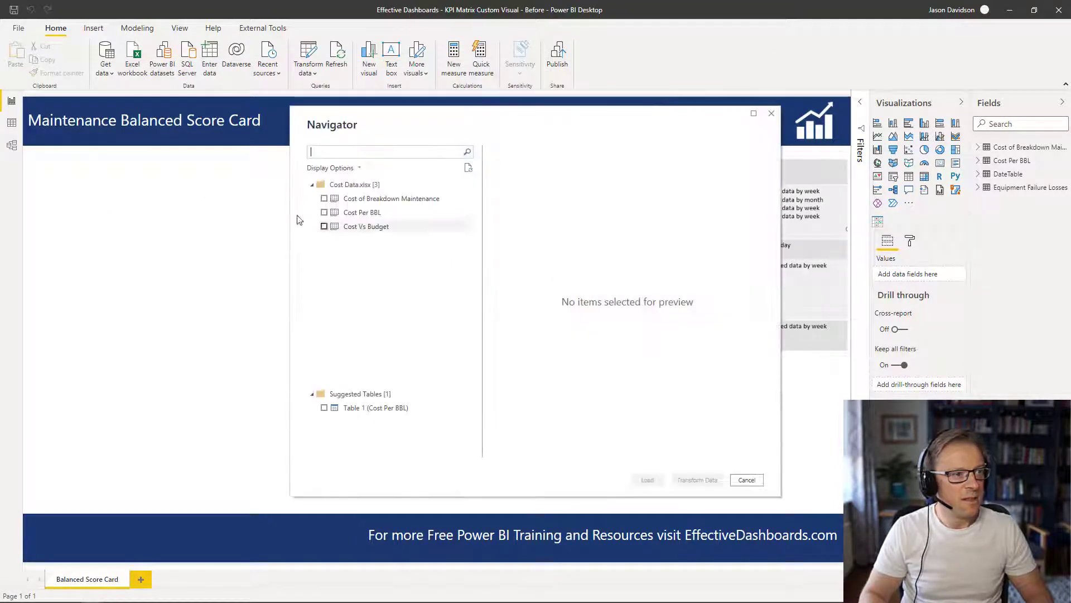
{"action": "left_click", "coordinate": [354, 229]}
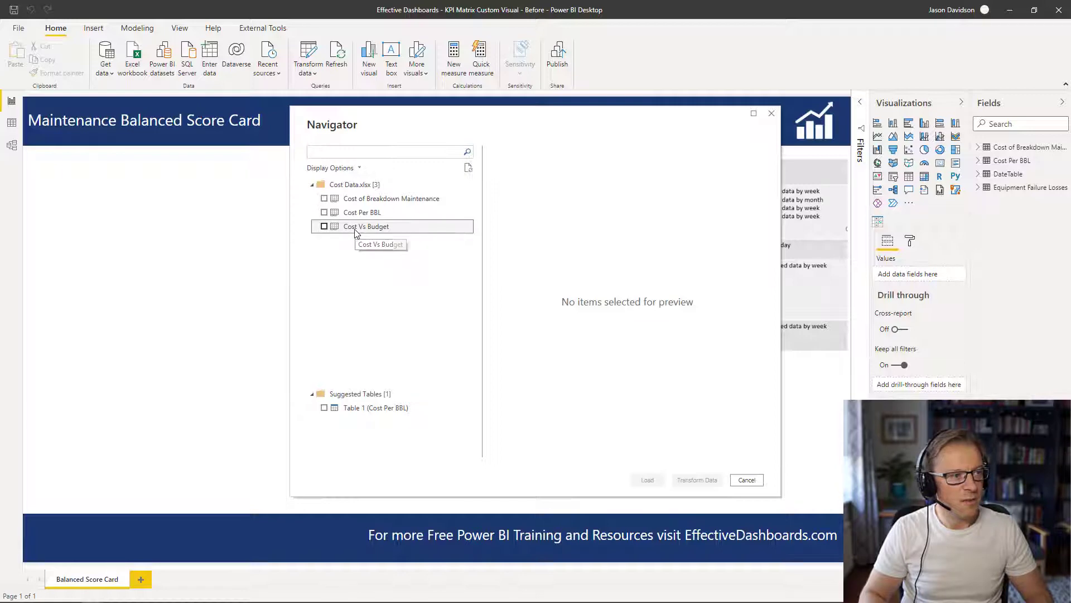
{"action": "left_click", "coordinate": [324, 226]}
{"action": "left_click", "coordinate": [697, 480]}
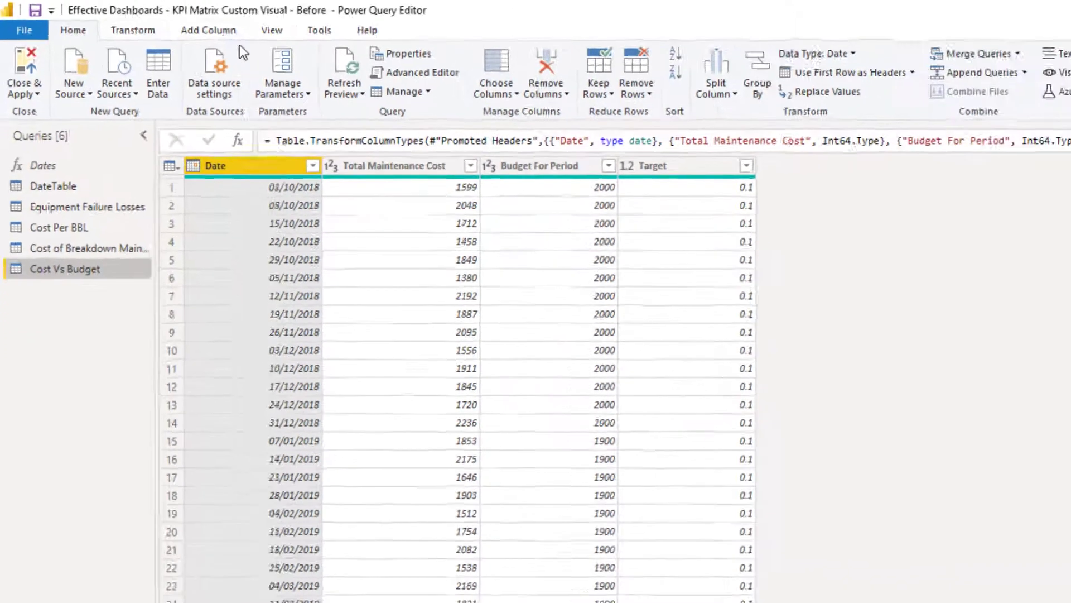
Add a custom column named "Total vs Budget Diff" with the formula [Total Maintenance Cost] - [Budget For Period].
{"action": "left_click", "coordinate": [266, 38]}
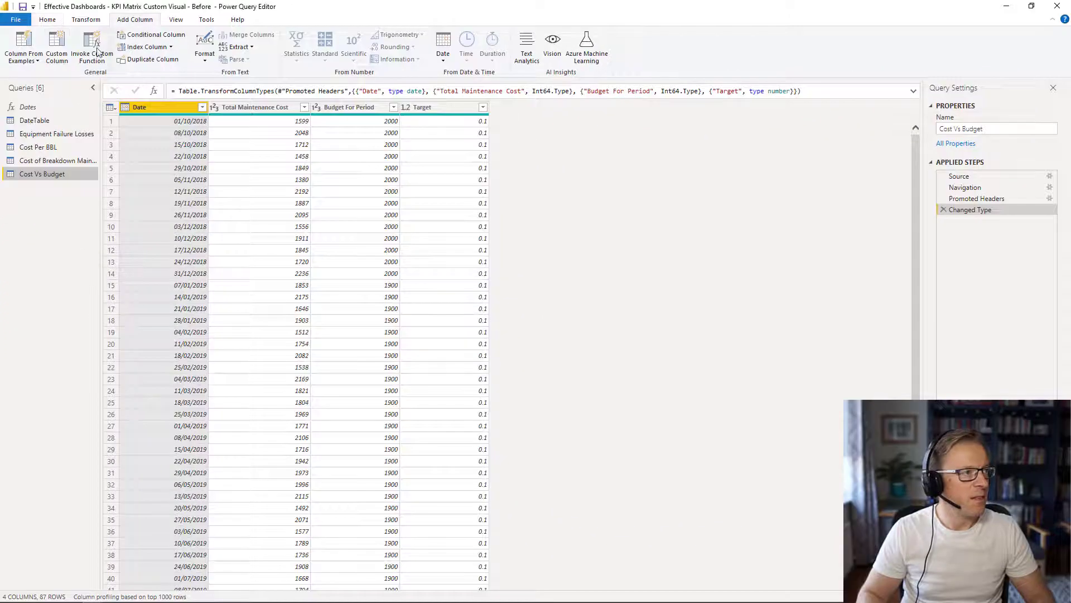
{"action": "left_click", "coordinate": [61, 53]}
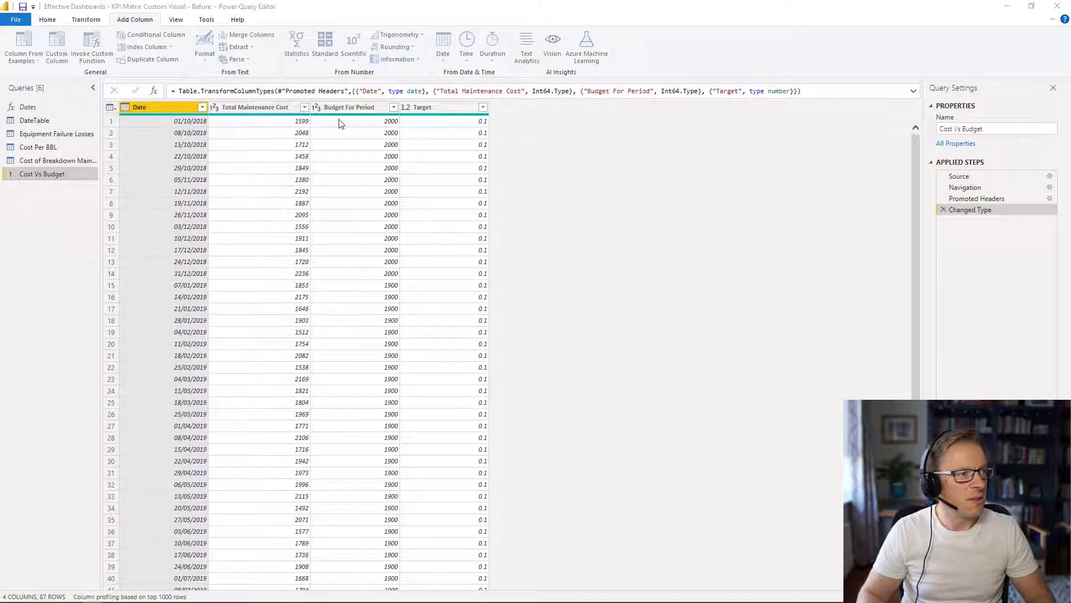
{"action": "double_click", "coordinate": [363, 248]}
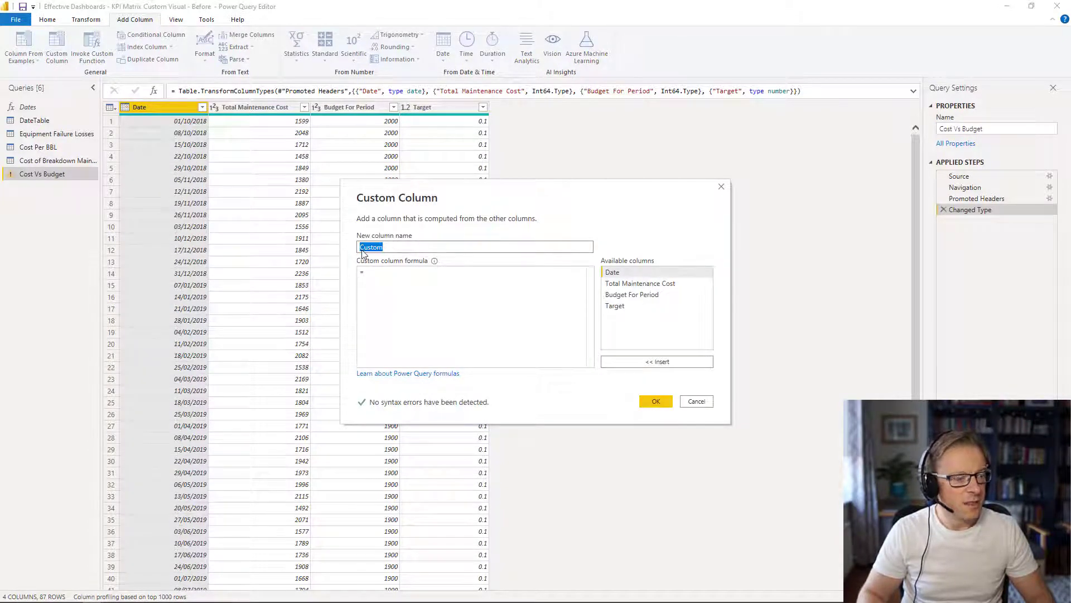
{"action": "type", "text": "d"}
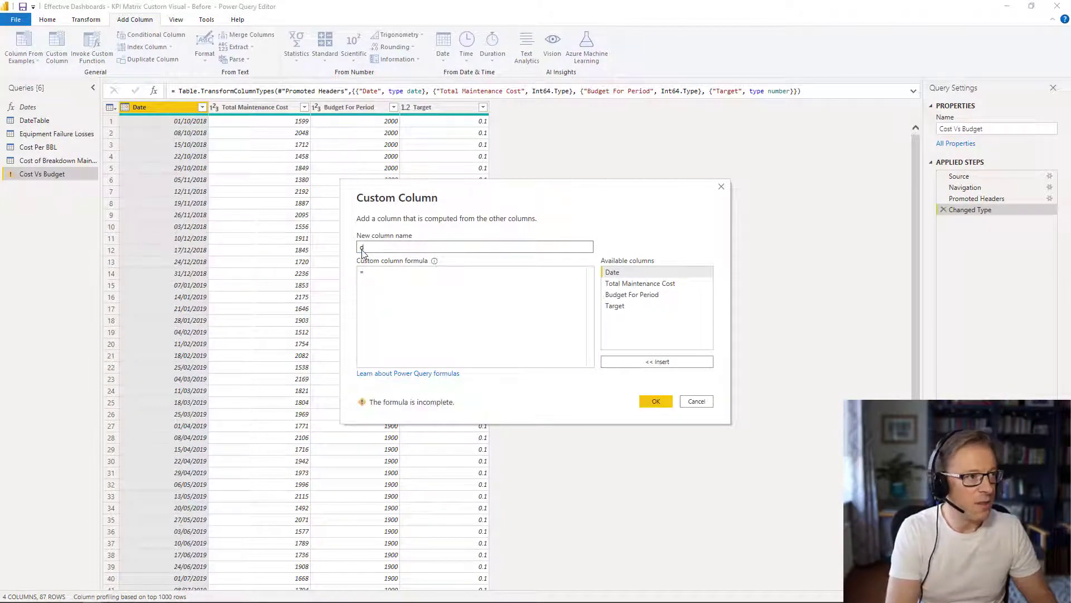
{"action": "type", "text": "Total vs Budget Diff"}
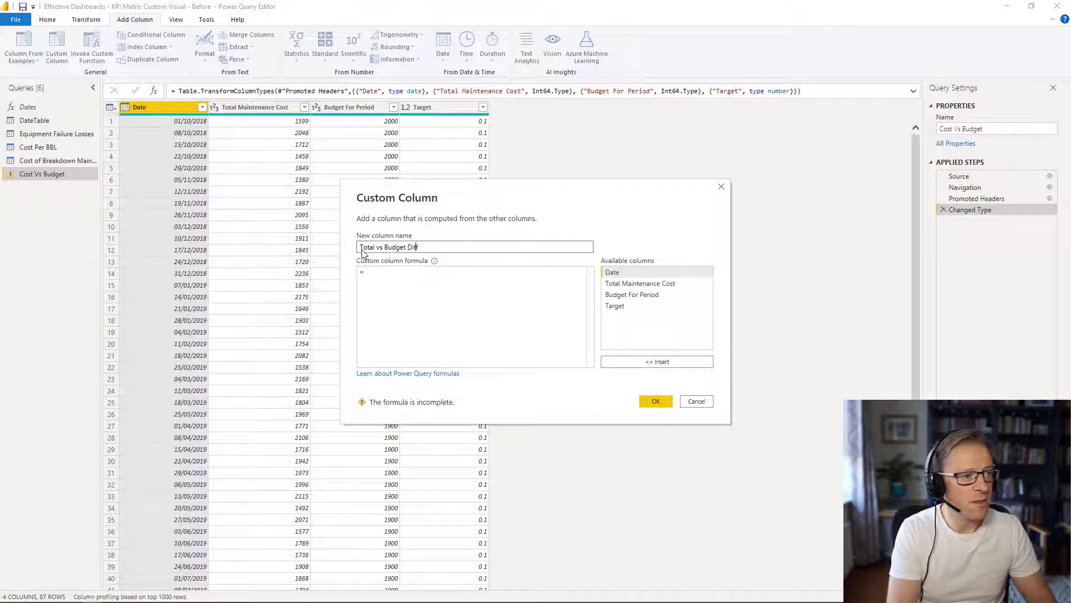
{"action": "type", "text": "="}
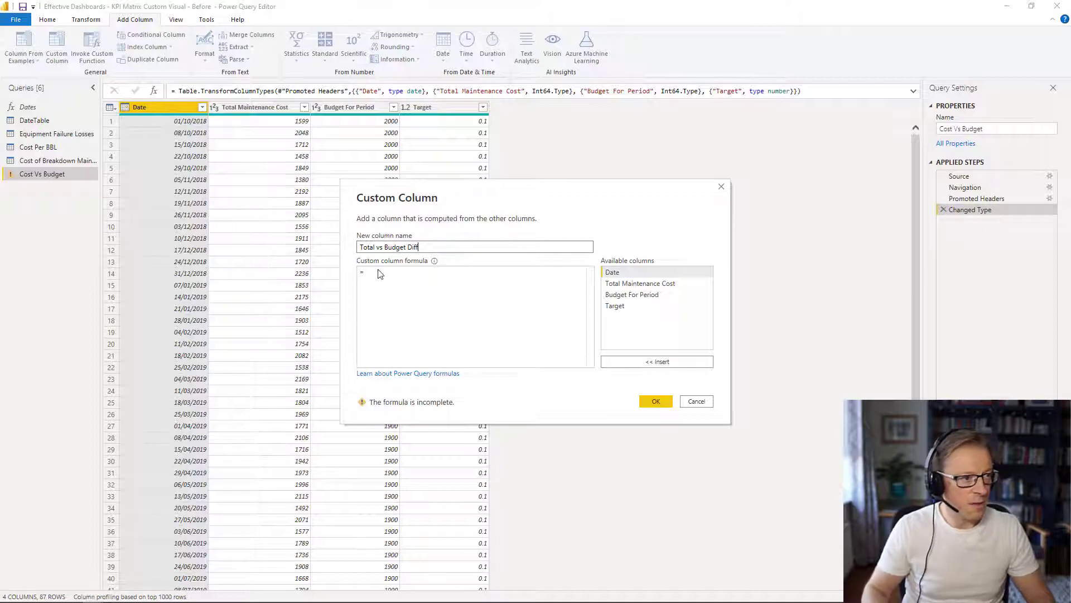
{"action": "left_click", "coordinate": [379, 272]}
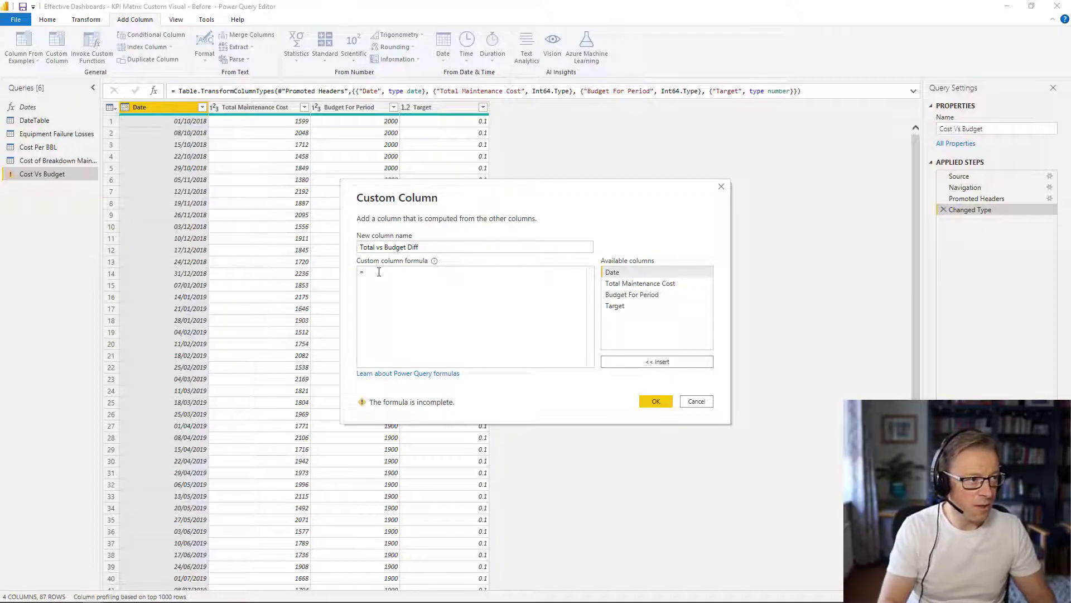
{"action": "type", "text": "[To"}
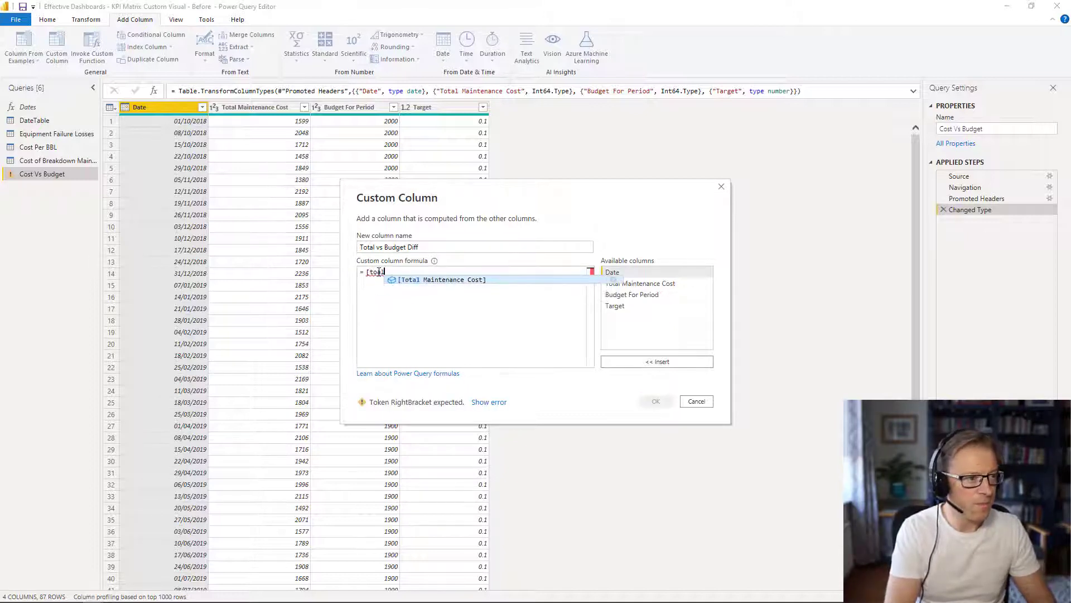
{"action": "key", "text": "Tab"}
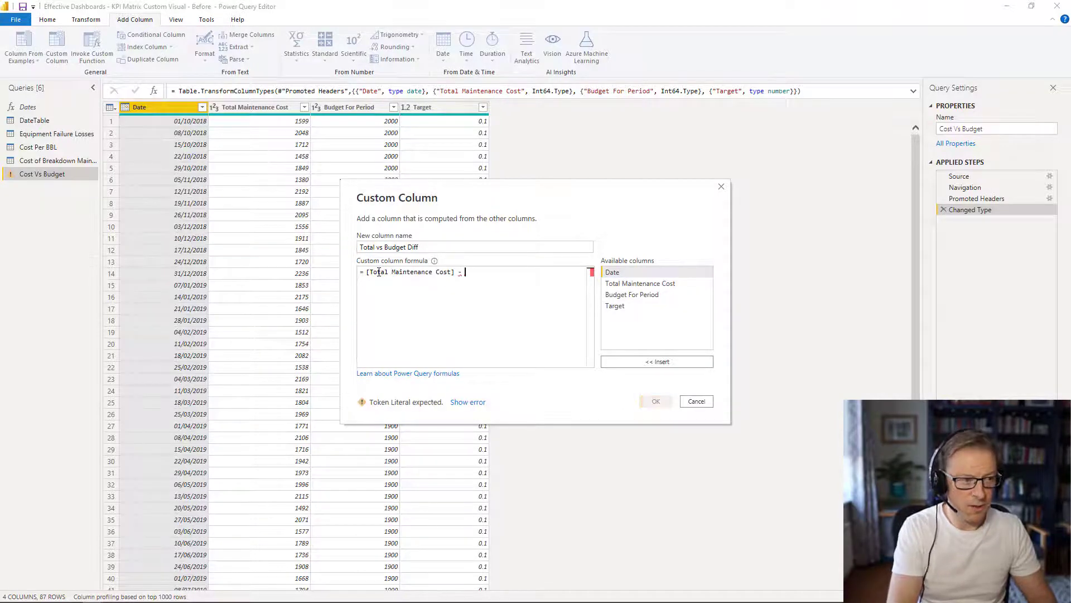
{"action": "type", "text": "- "}
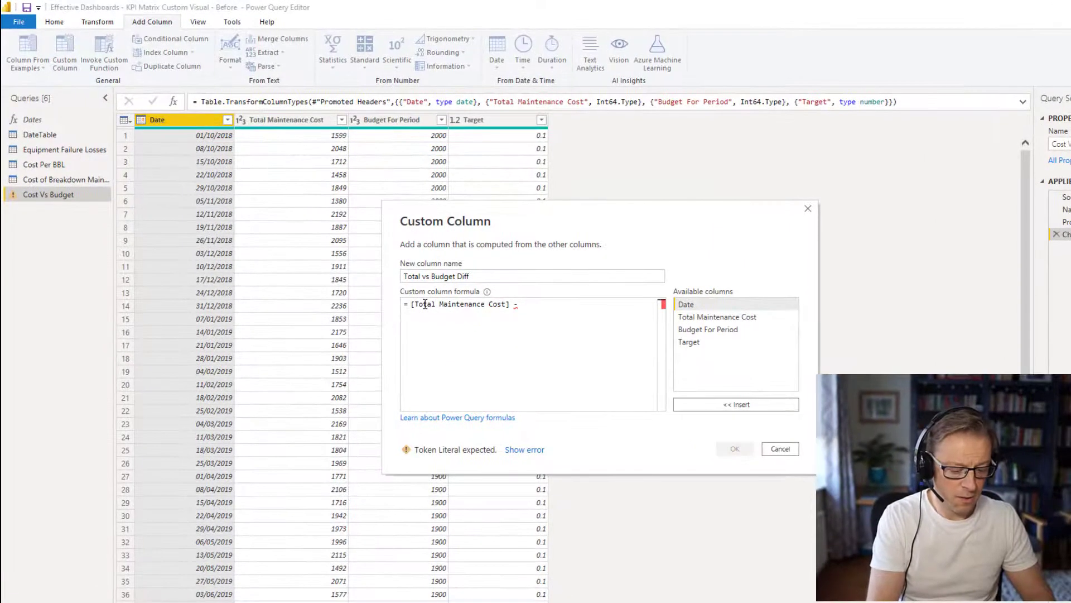
{"action": "type", "text": "[B"}
{"action": "key", "text": "Tab"}
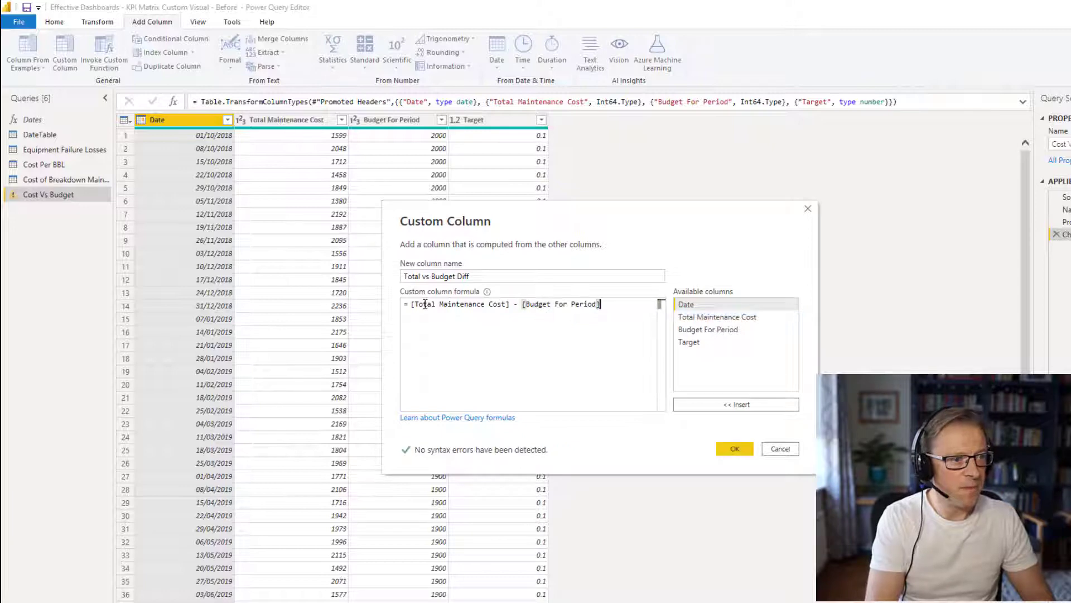
{"action": "left_click", "coordinate": [735, 449]}
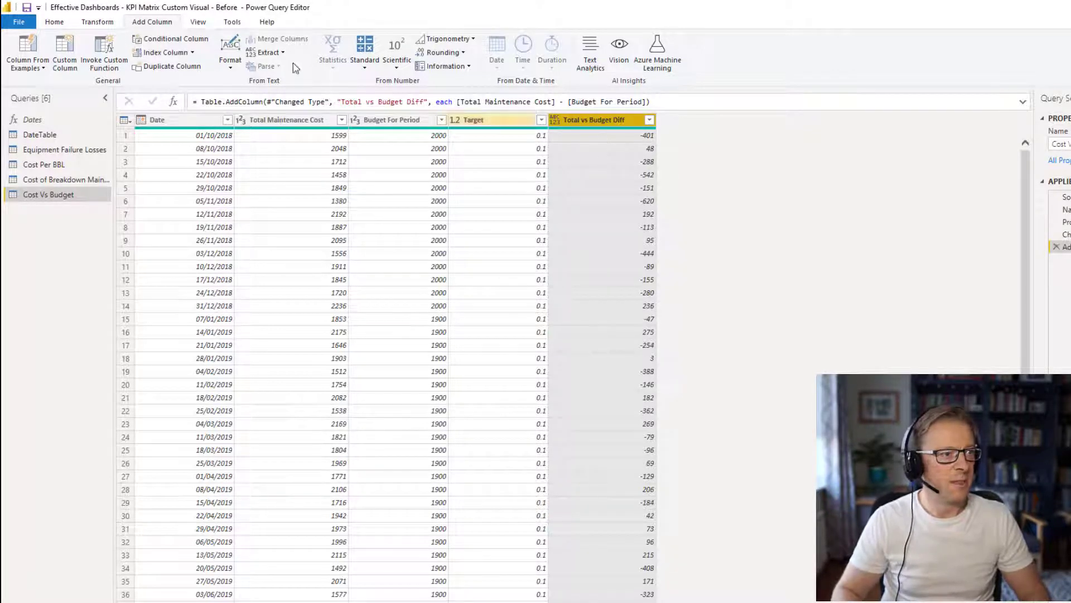
Add a custom column named "Budget vs Actual Diff %" with the formula [Total vs Budget Diff] / [Budget For Period].
{"action": "left_click", "coordinate": [66, 55]}
{"action": "type", "text": "Budget vs Actual Diff %"}
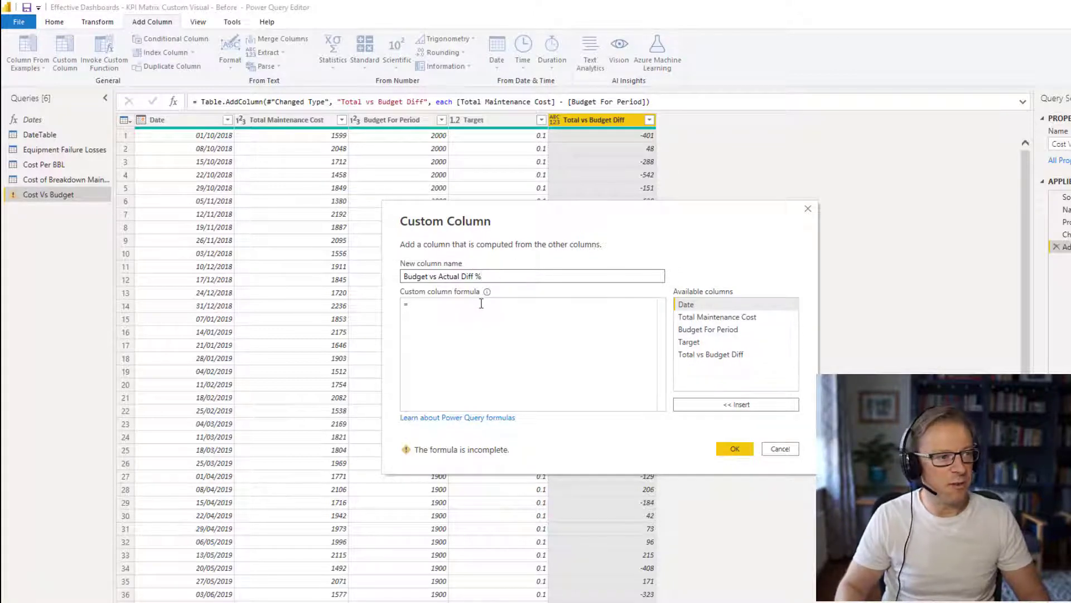
{"action": "left_click", "coordinate": [481, 303]}
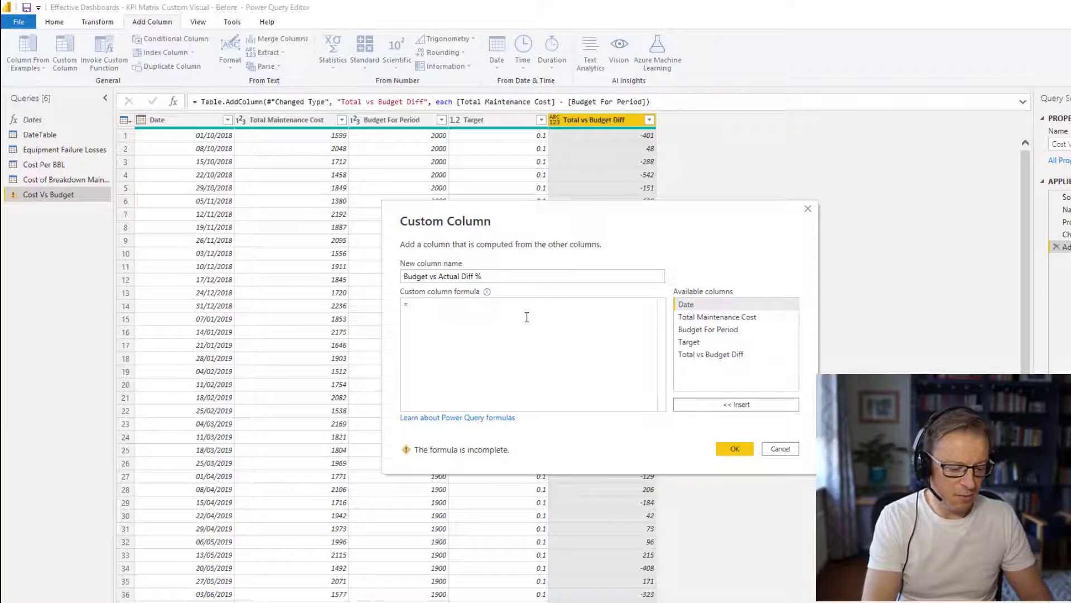
{"action": "type", "text": "total"}
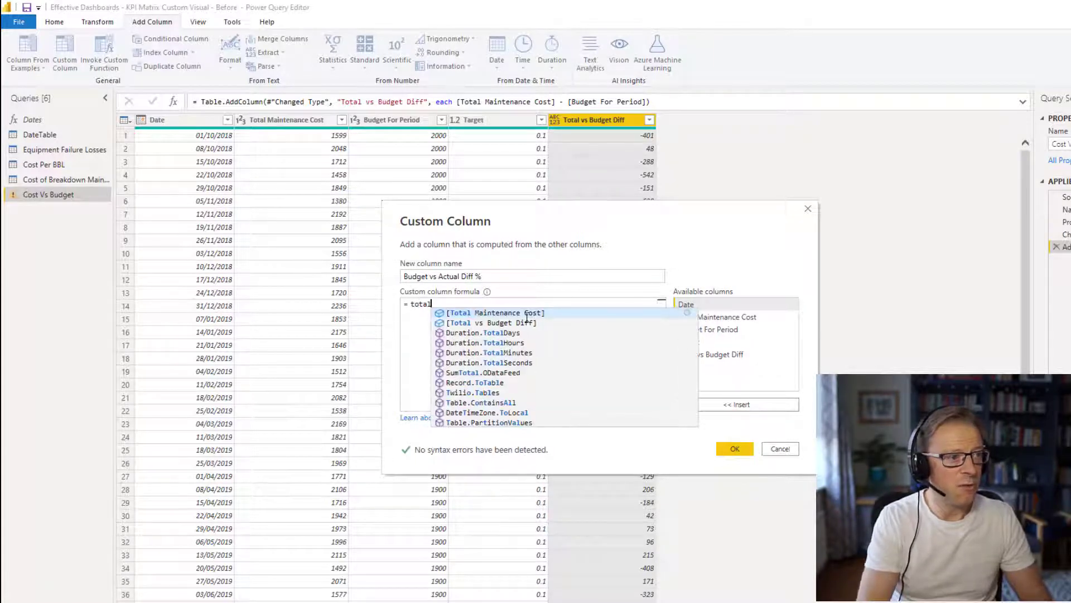
{"action": "key", "text": "Down"}
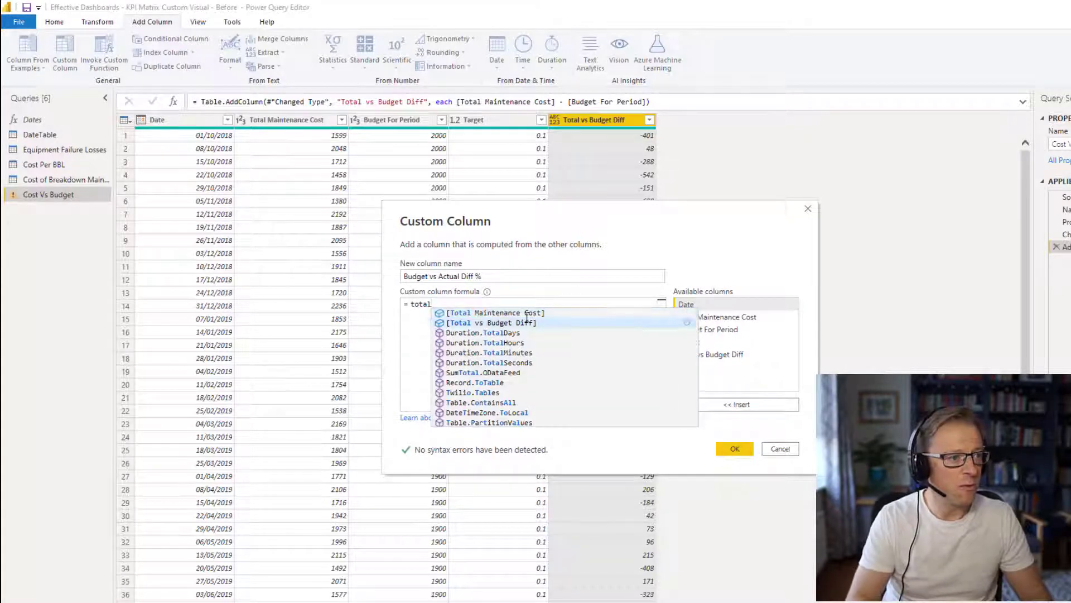
{"action": "key", "text": "Tab"}
{"action": "type", "text": "/ "}
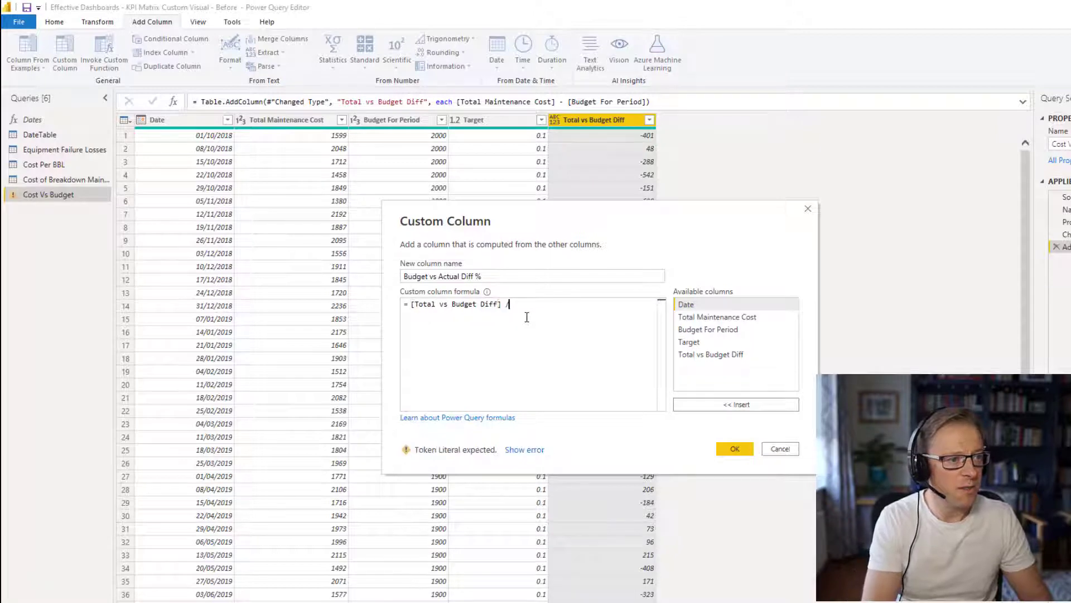
{"action": "type", "text": "[bu"}
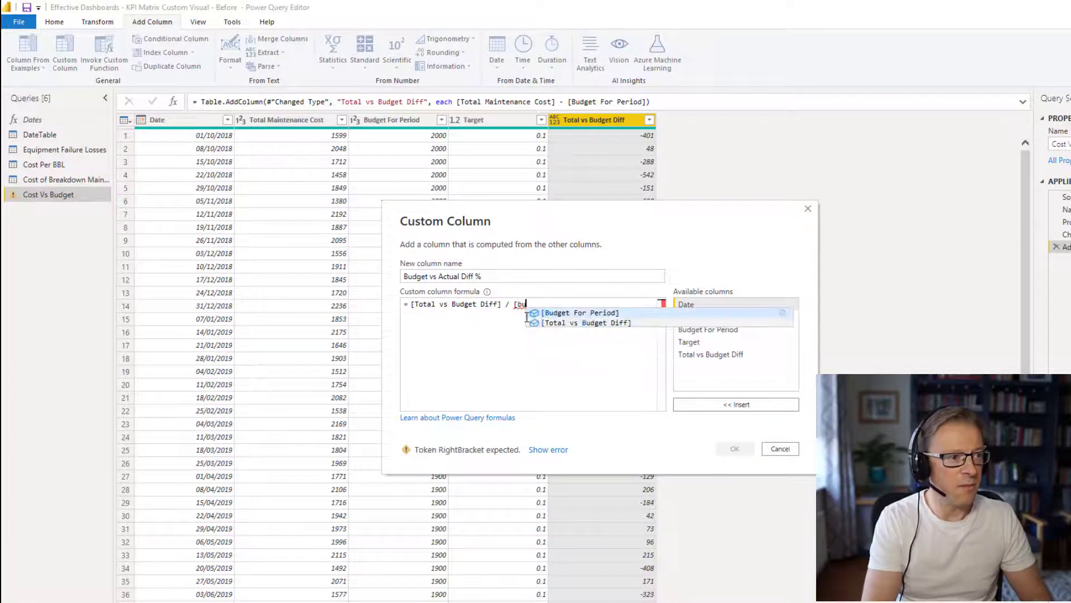
{"action": "key", "text": "Tab"}
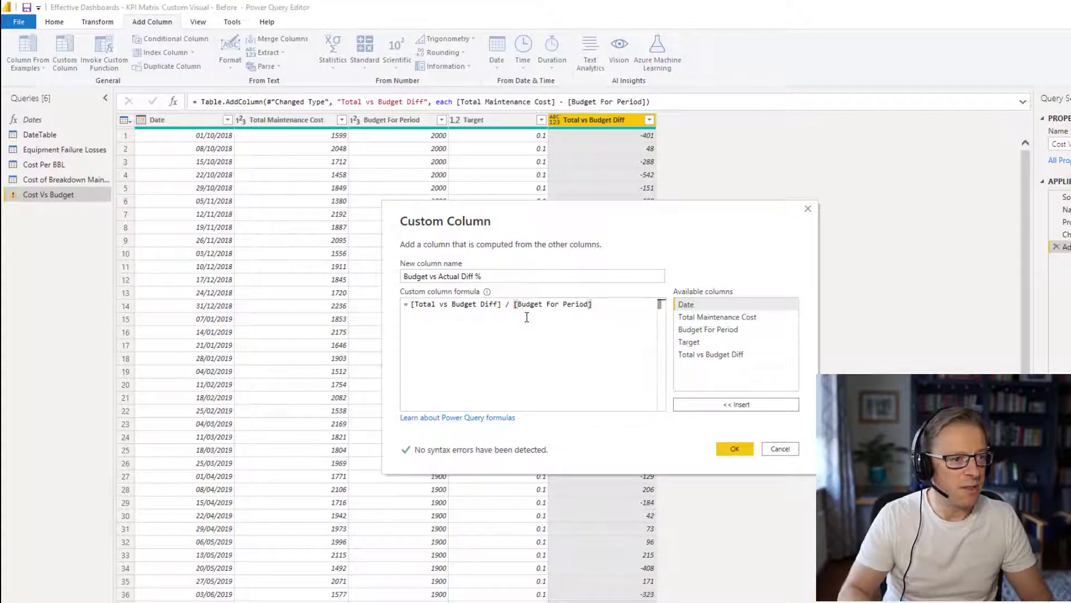
{"action": "left_click", "coordinate": [734, 449]}
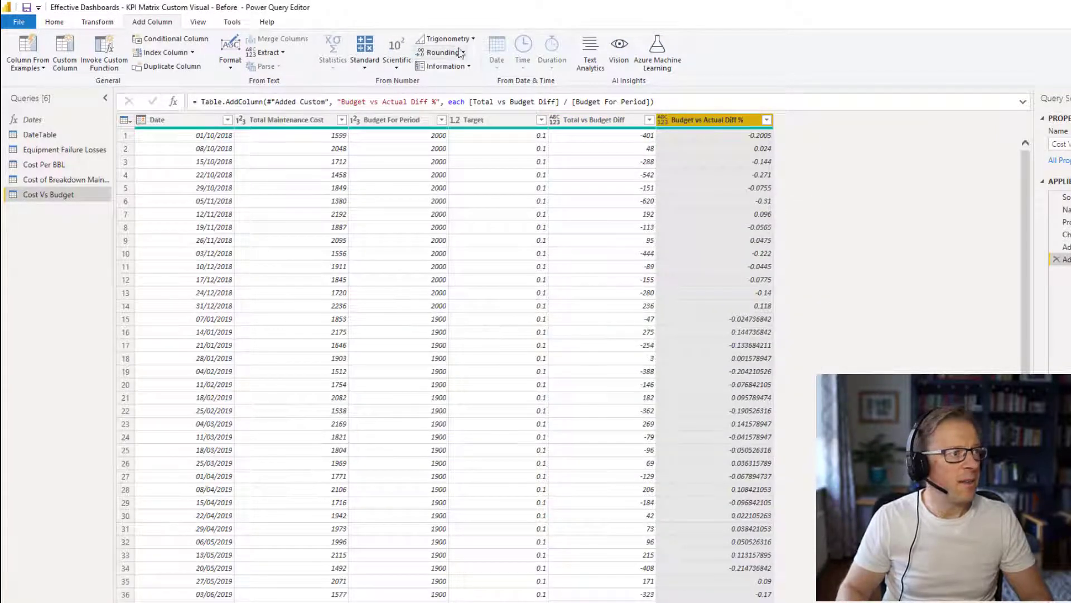
Set the data type of both the Budget vs Actual Diff % and Target columns to Percentage.
{"action": "left_click", "coordinate": [98, 23]}
{"action": "left_click", "coordinate": [180, 40]}
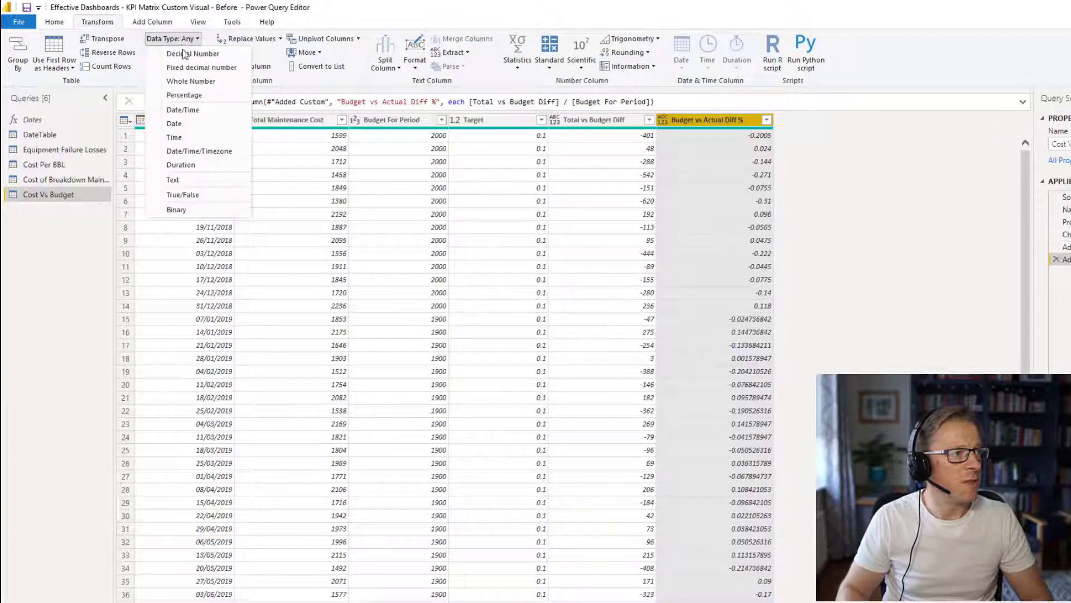
{"action": "left_click", "coordinate": [192, 96]}
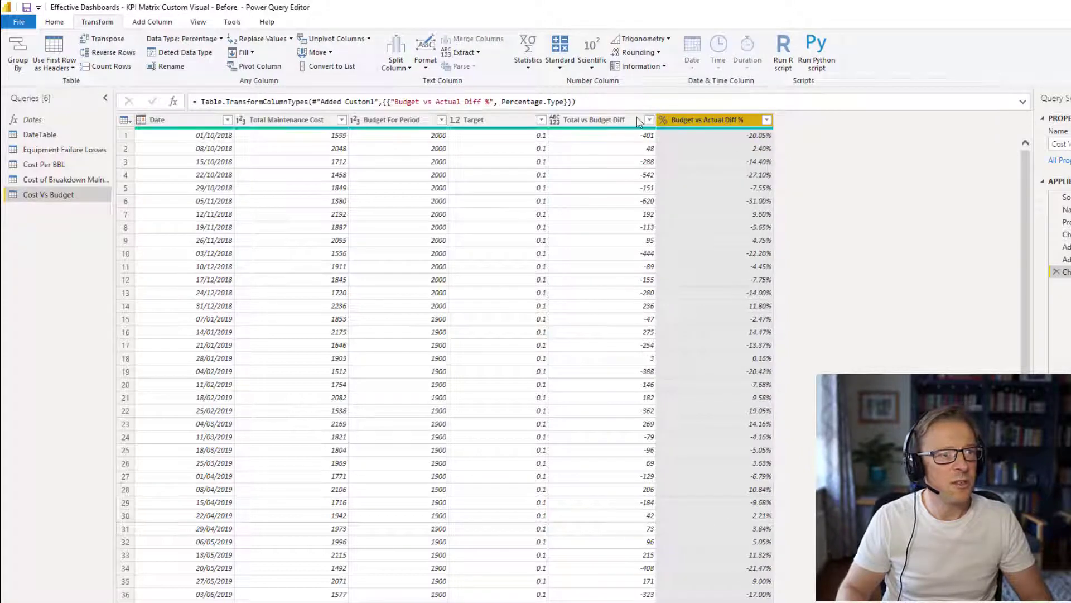
{"action": "left_click", "coordinate": [497, 124]}
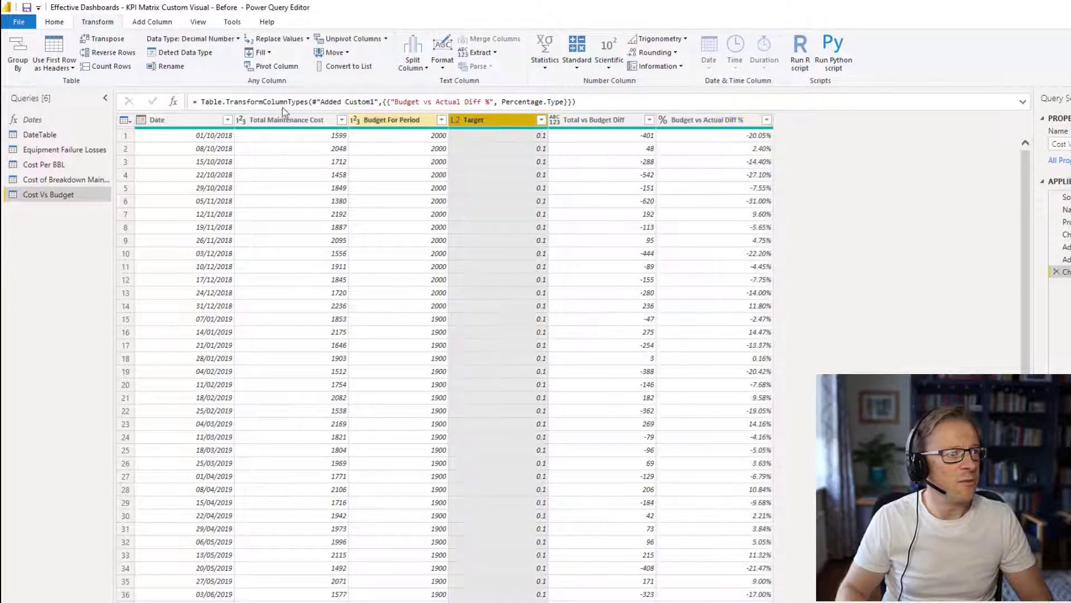
{"action": "left_click", "coordinate": [232, 40]}
{"action": "left_click", "coordinate": [218, 95]}
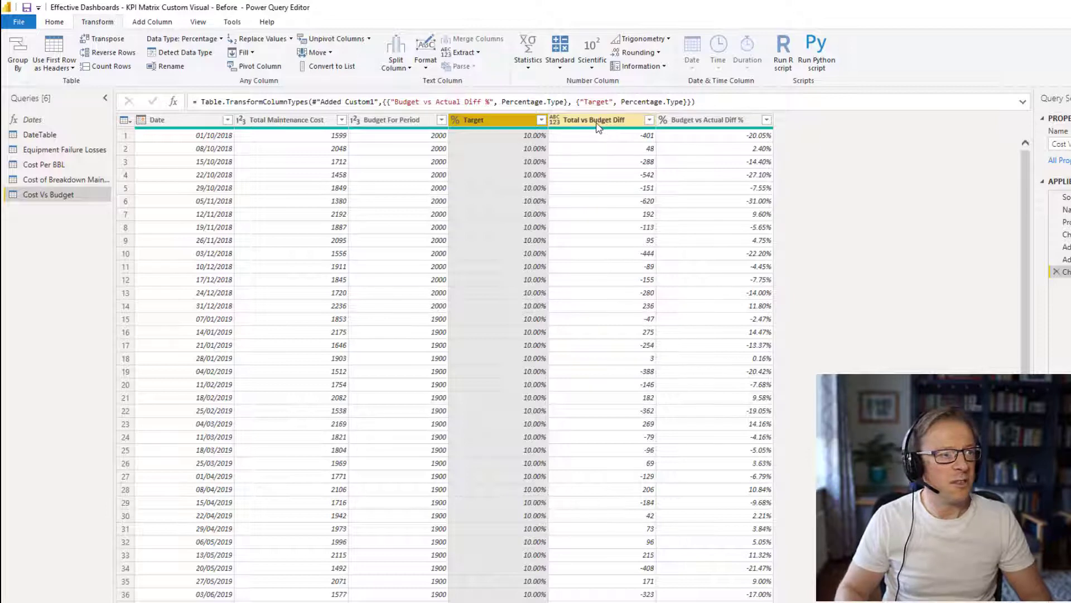
Remove the Budget For Period, Total vs Budget Diff and Total Maintenance Cost columns from the Cost Vs Budget query.
{"action": "left_click", "coordinate": [373, 126]}
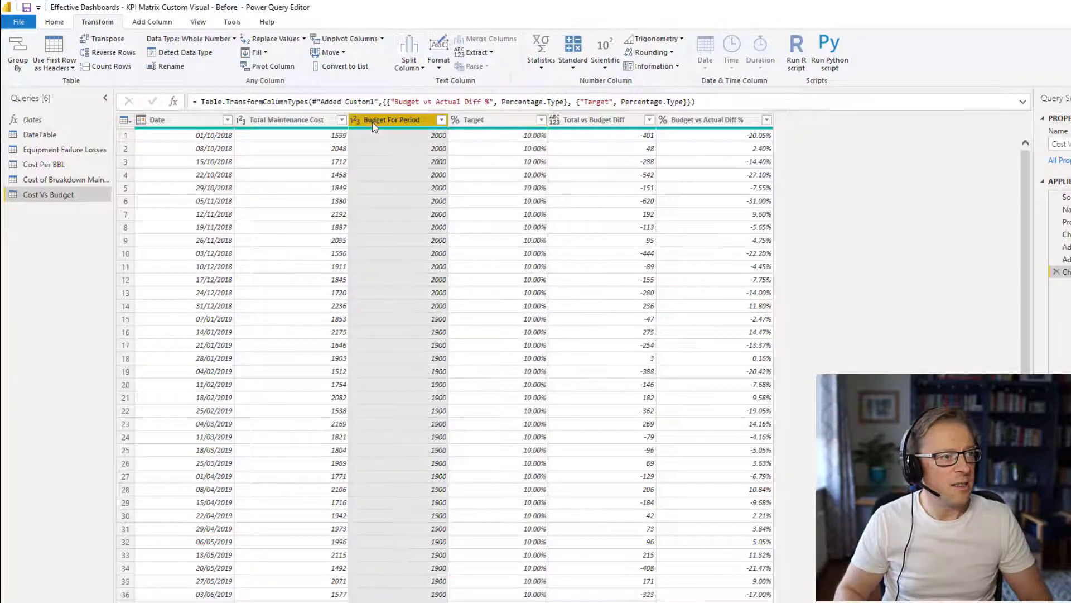
{"action": "right_click", "coordinate": [373, 124]}
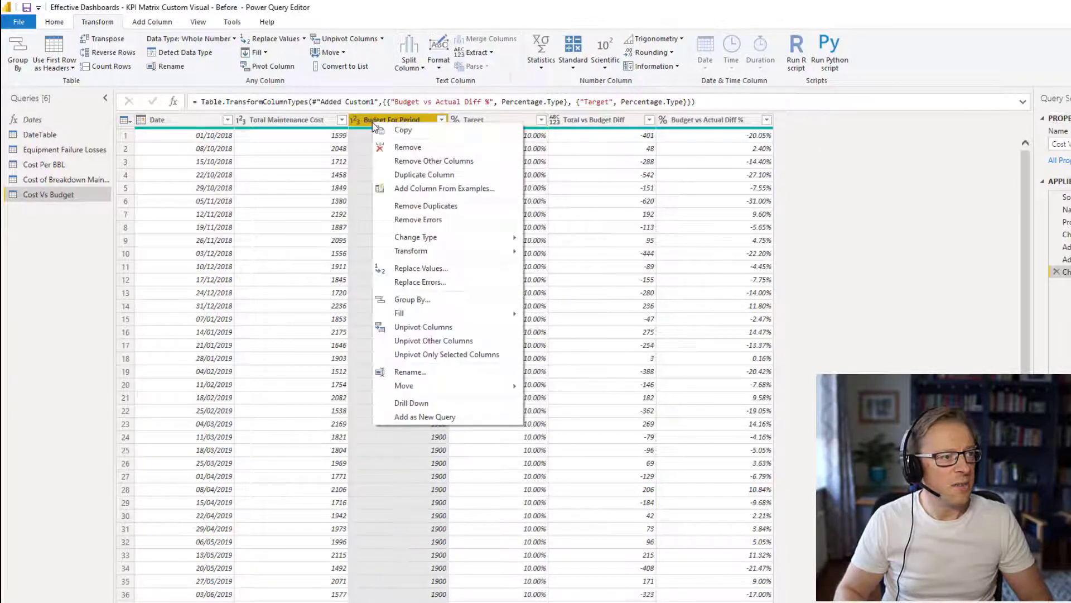
{"action": "left_click", "coordinate": [432, 147]}
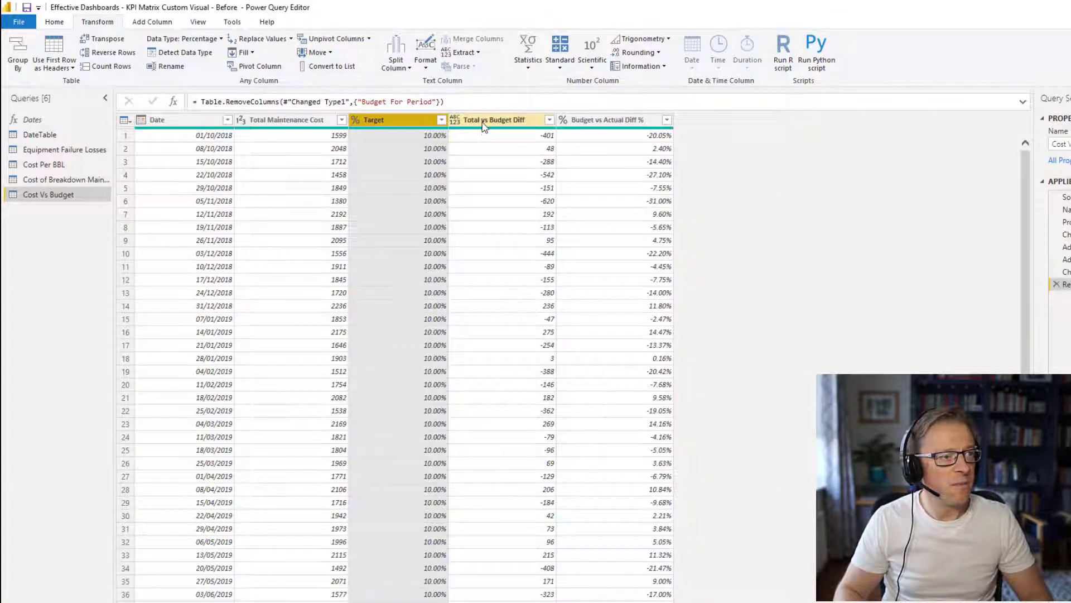
{"action": "left_click", "coordinate": [484, 123]}
{"action": "right_click", "coordinate": [484, 125]}
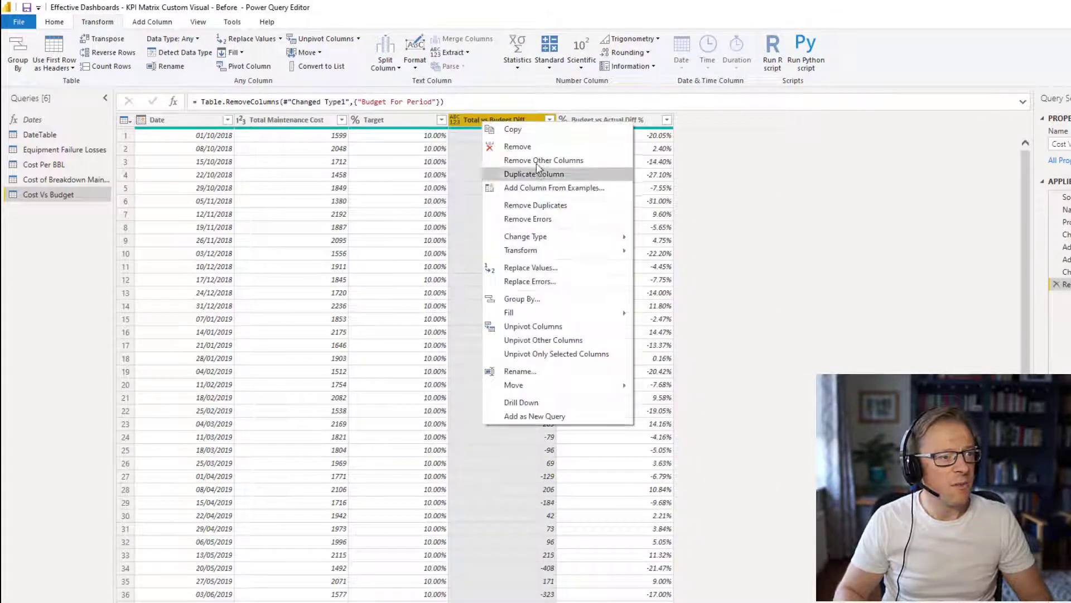
{"action": "left_click", "coordinate": [534, 148]}
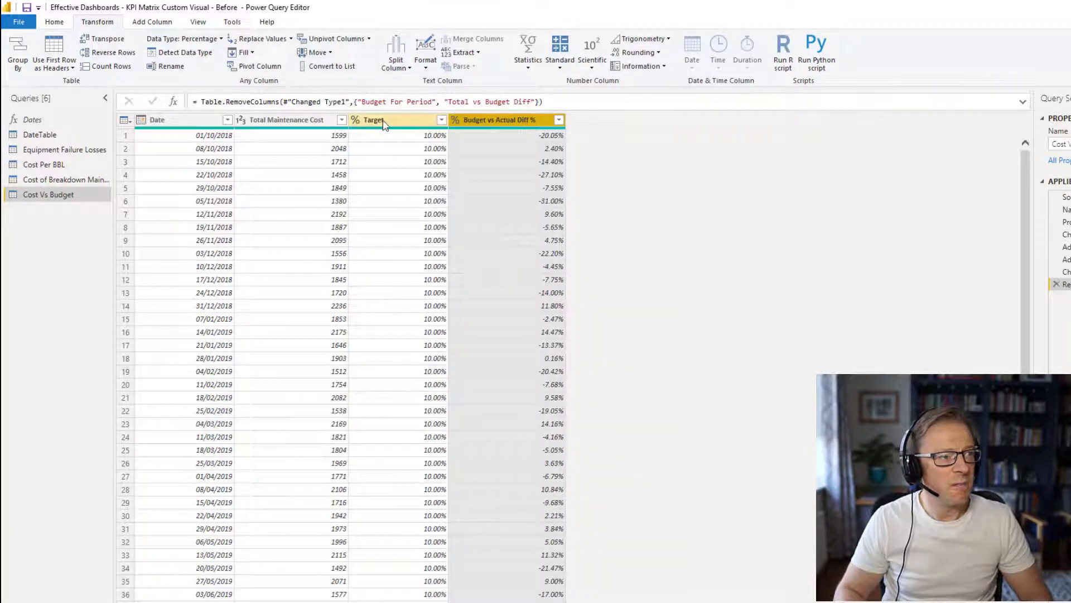
{"action": "left_click", "coordinate": [300, 123]}
{"action": "right_click", "coordinate": [300, 124]}
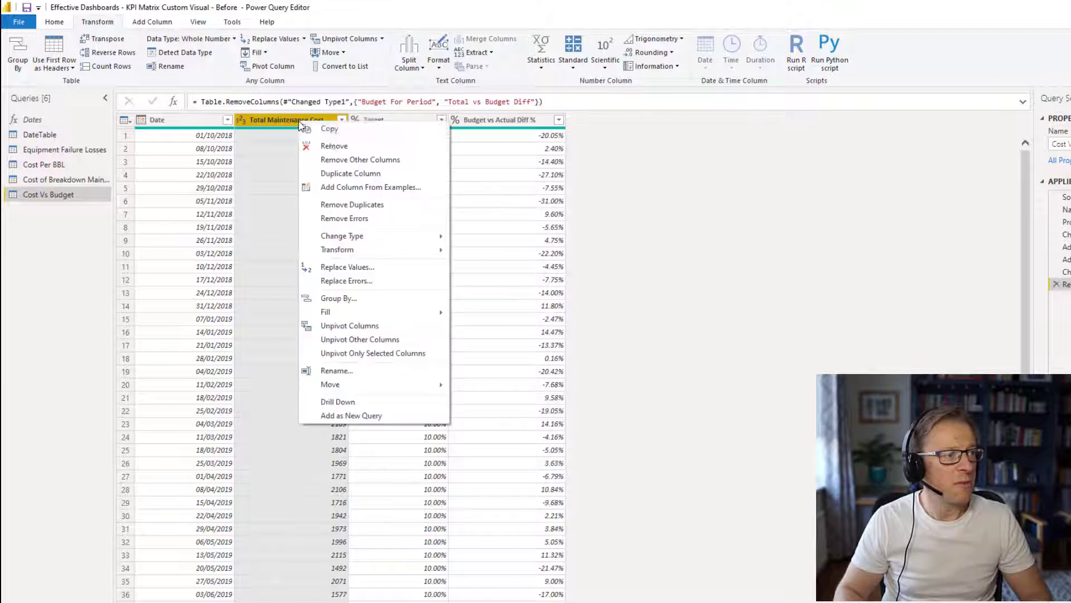
{"action": "left_click", "coordinate": [335, 146]}
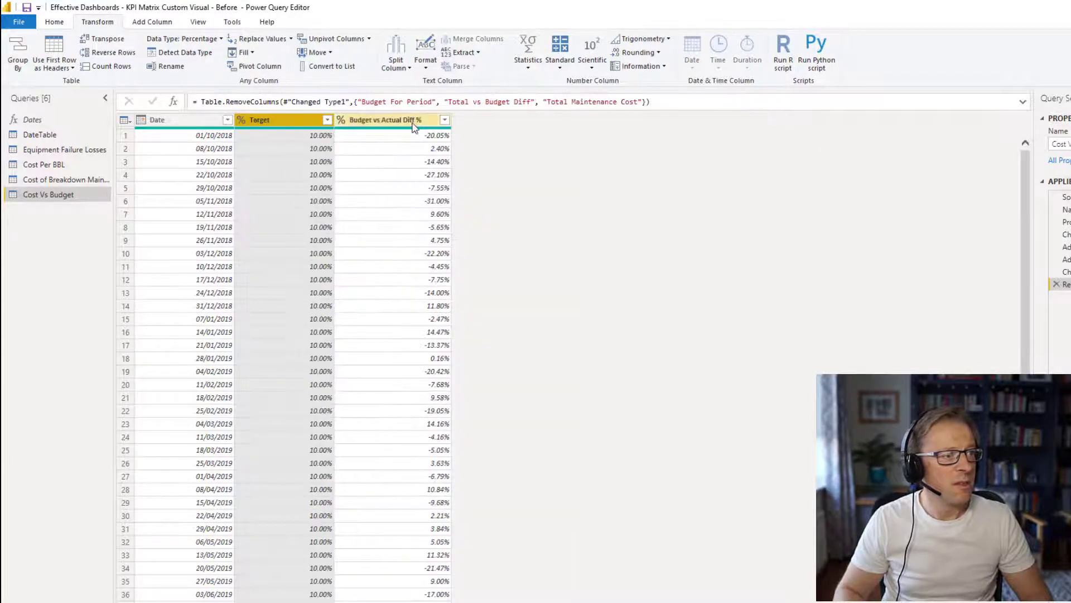
Add a custom column named "KPI Name" with the formula "Actual vs Budget Cost".
{"action": "left_click", "coordinate": [151, 22]}
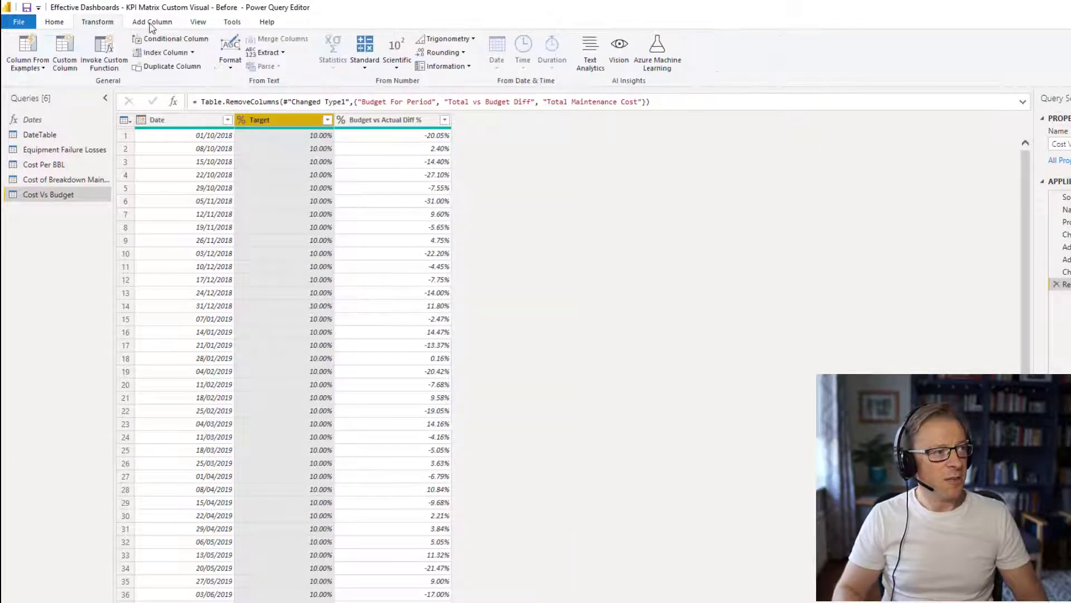
{"action": "left_click", "coordinate": [65, 51]}
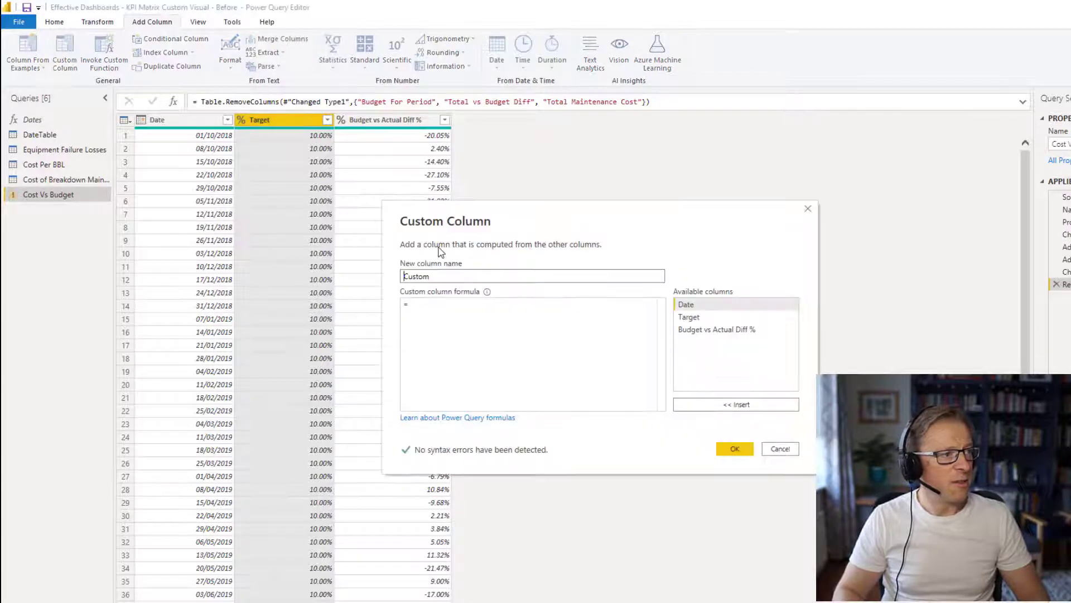
{"action": "double_click", "coordinate": [432, 276]}
{"action": "type", "text": "K"}
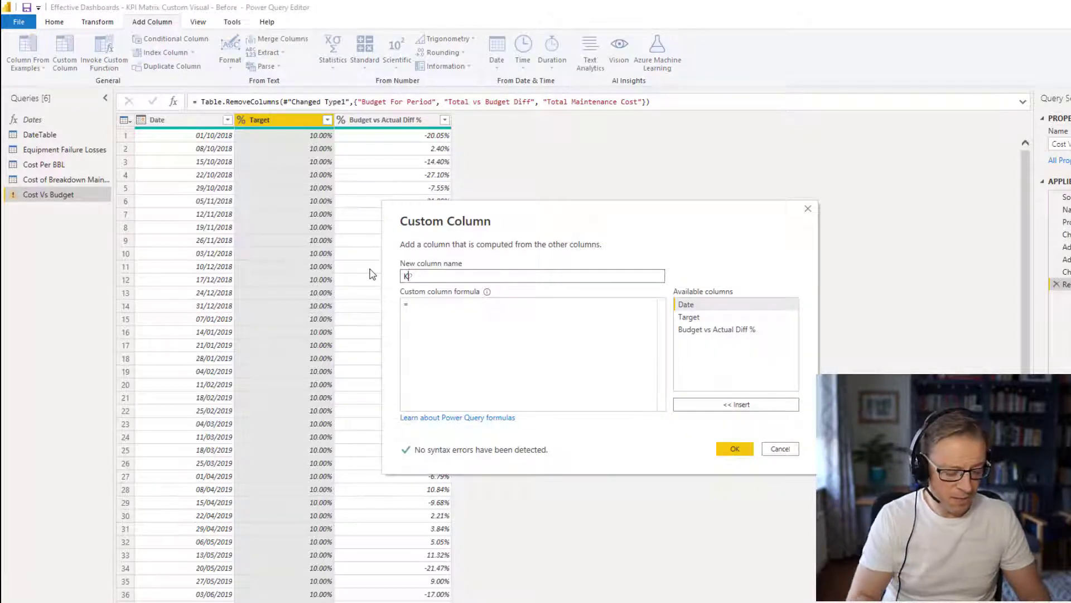
{"action": "type", "text": "PI "}
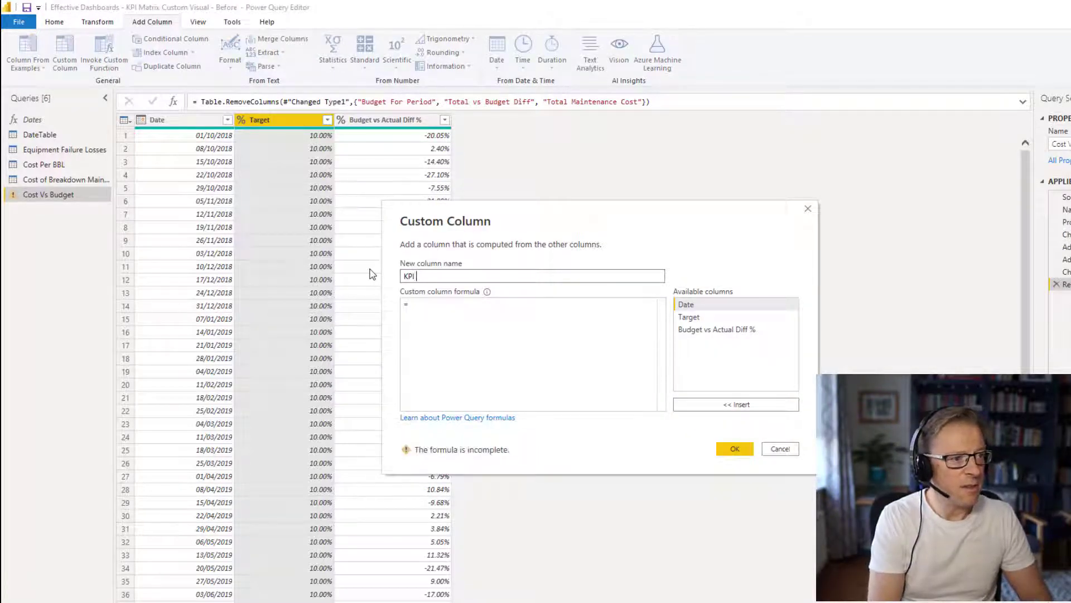
{"action": "type", "text": "nName"}
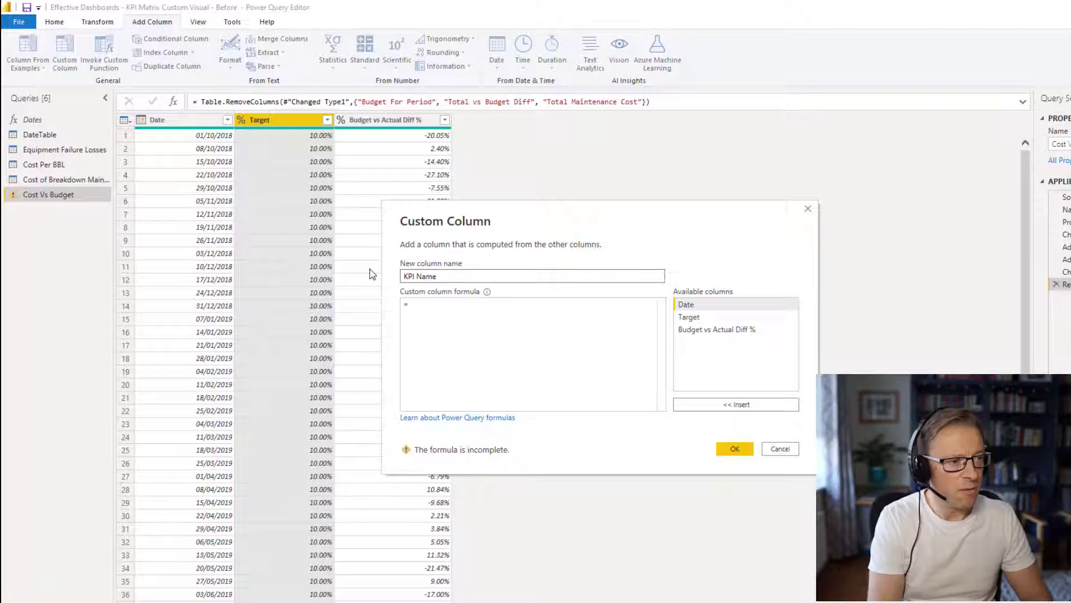
{"action": "left_click", "coordinate": [454, 306]}
{"action": "type", "text": "\"Acc"}
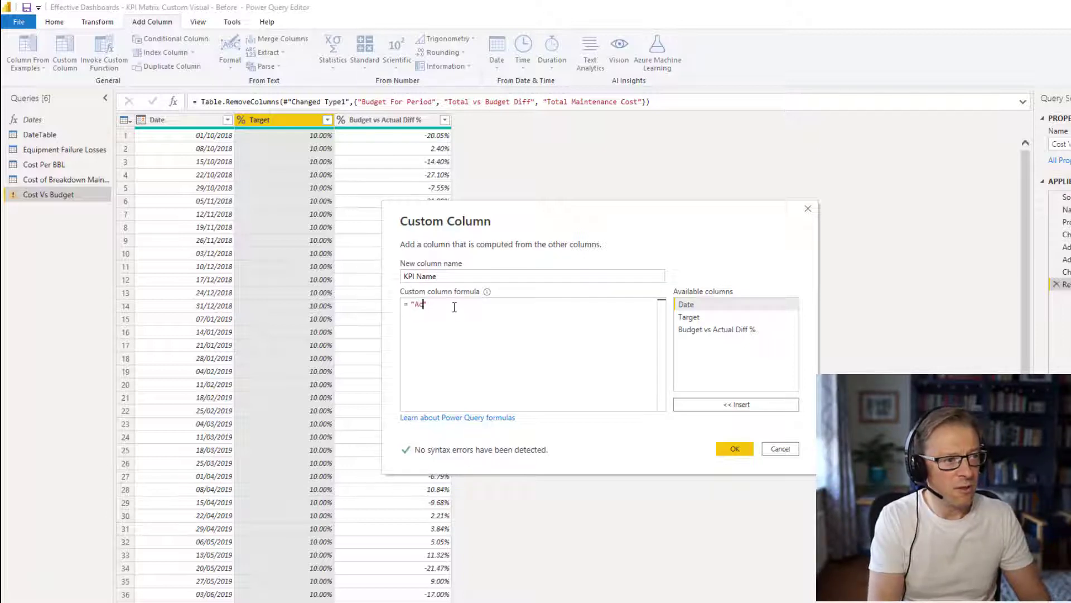
{"action": "type", "text": "tu"}
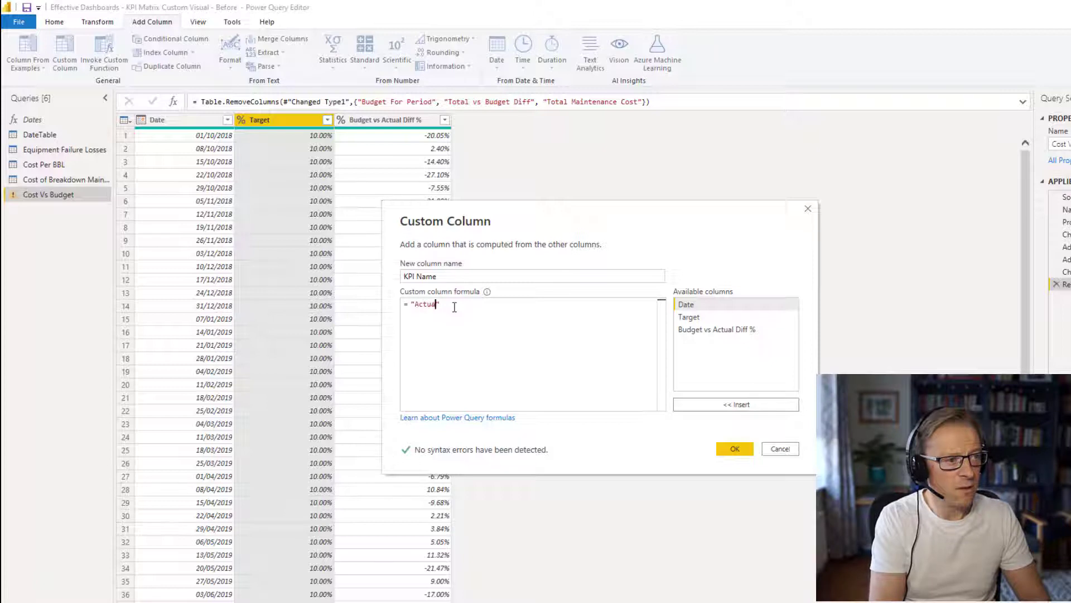
{"action": "type", "text": "al vs Budget "}
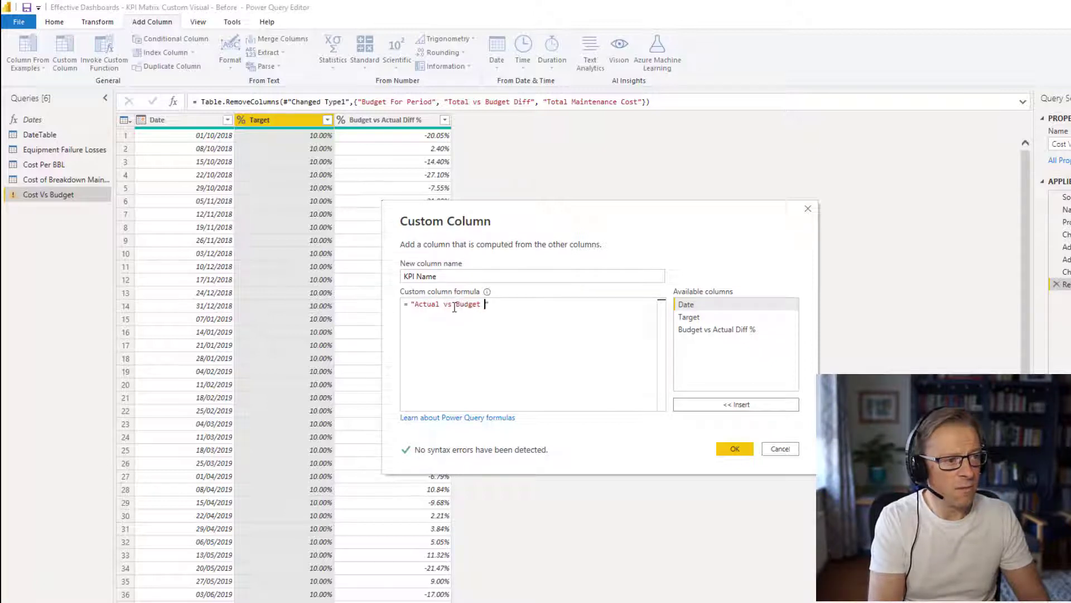
{"action": "type", "text": "Cost"}
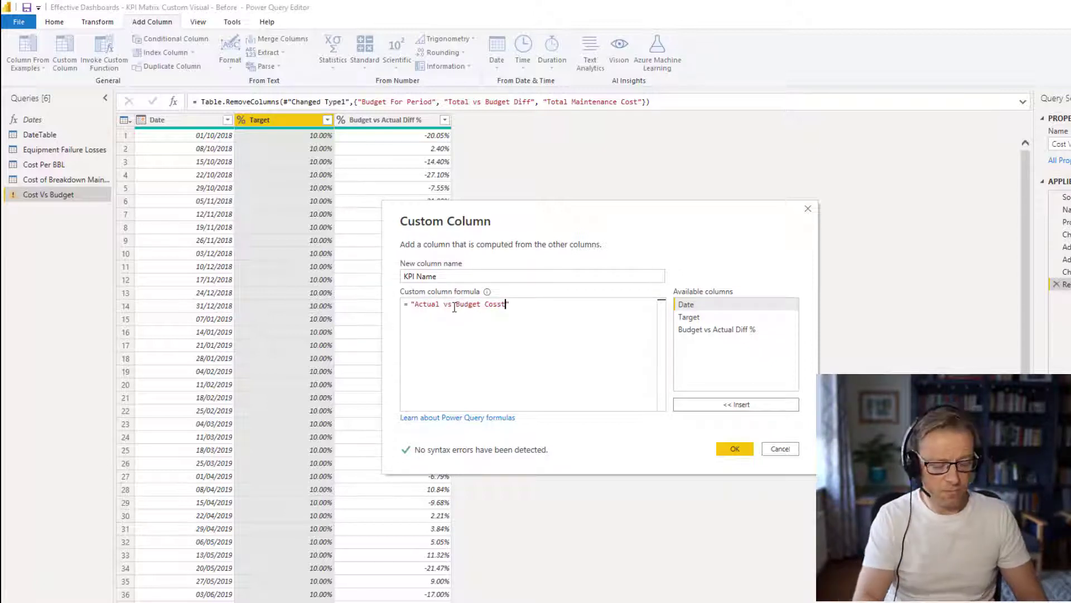
{"action": "left_click", "coordinate": [740, 453]}
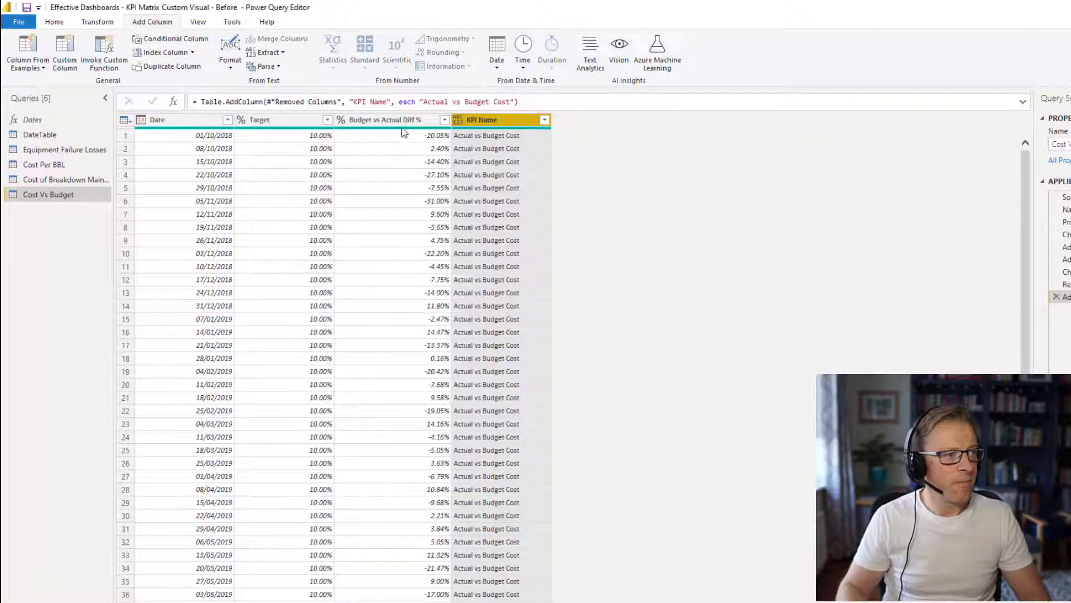
Reorder the columns to Date, KPI Name, Budget vs Actual Diff %, Target, and rename Budget vs Actual Diff % to "Value".
{"action": "left_click_drag", "start_coordinate": [467, 124], "coordinate": [295, 126]}
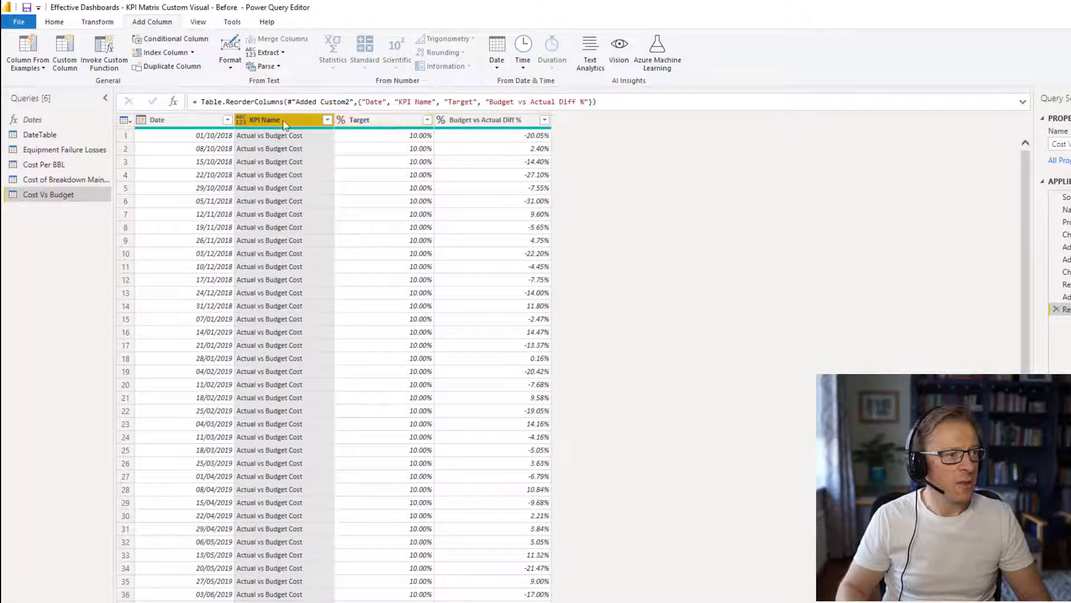
{"action": "left_click", "coordinate": [457, 124]}
{"action": "left_click_drag", "start_coordinate": [458, 124], "coordinate": [369, 118]}
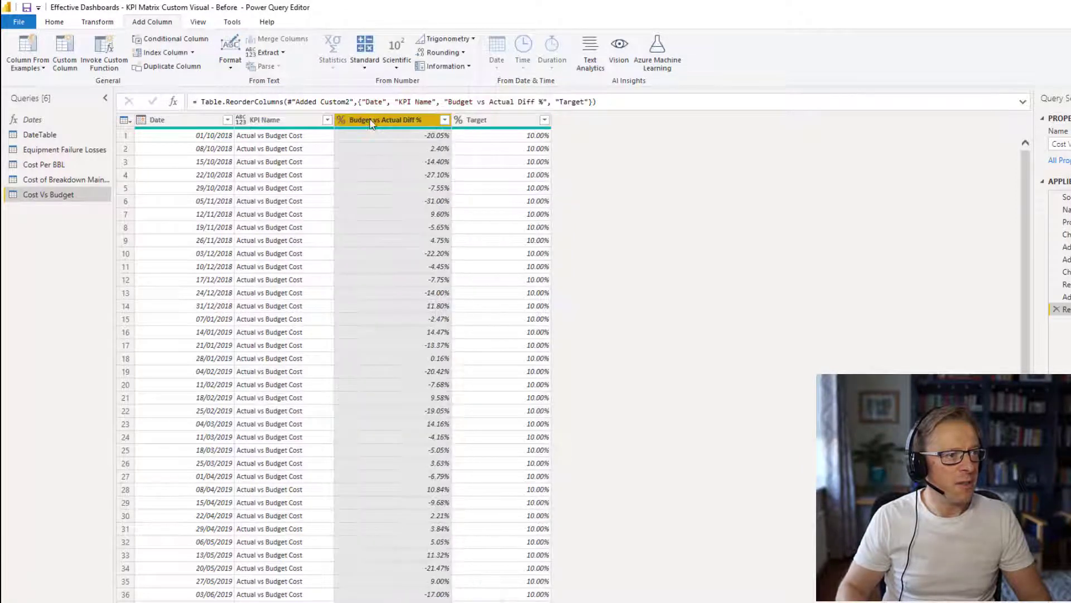
{"action": "double_click", "coordinate": [369, 119]}
{"action": "type", "text": "Value"}
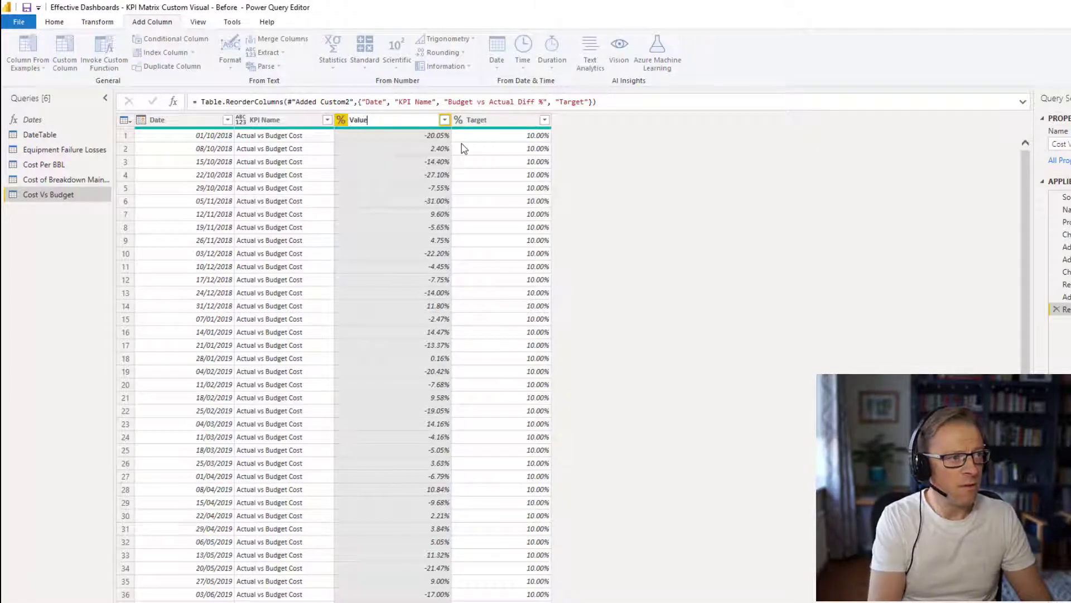
{"action": "left_click", "coordinate": [595, 139]}
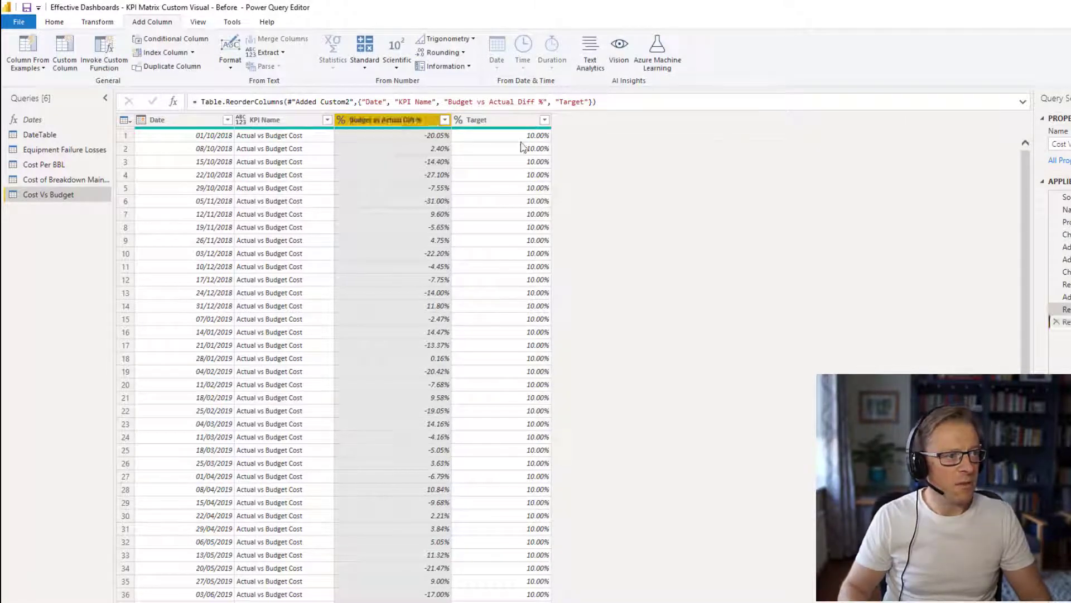
Set the data type of the KPI Name column to Text.
{"action": "left_click", "coordinate": [254, 120]}
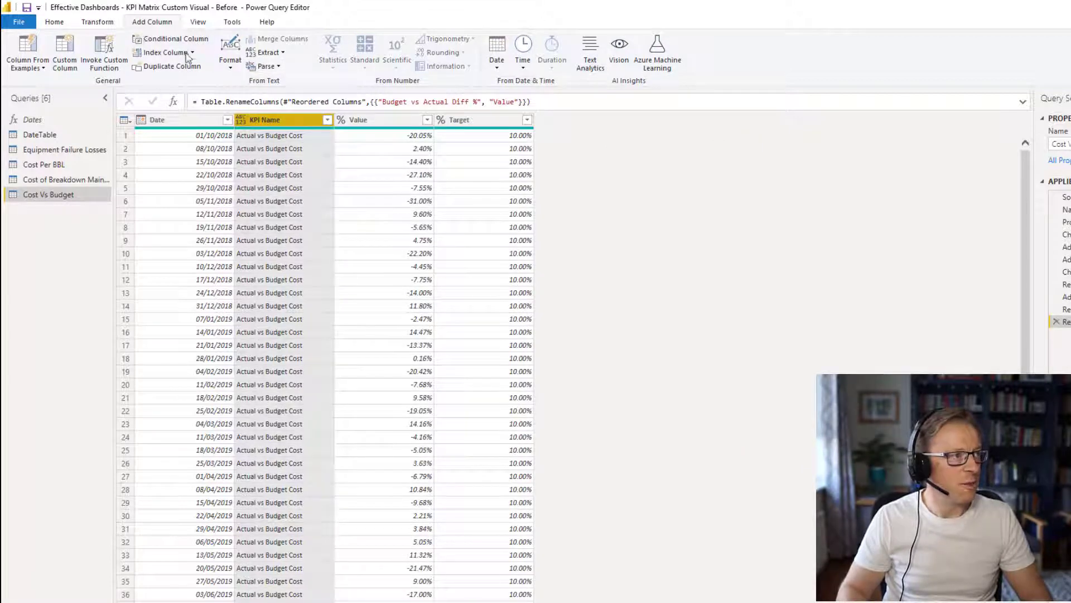
{"action": "left_click", "coordinate": [60, 23]}
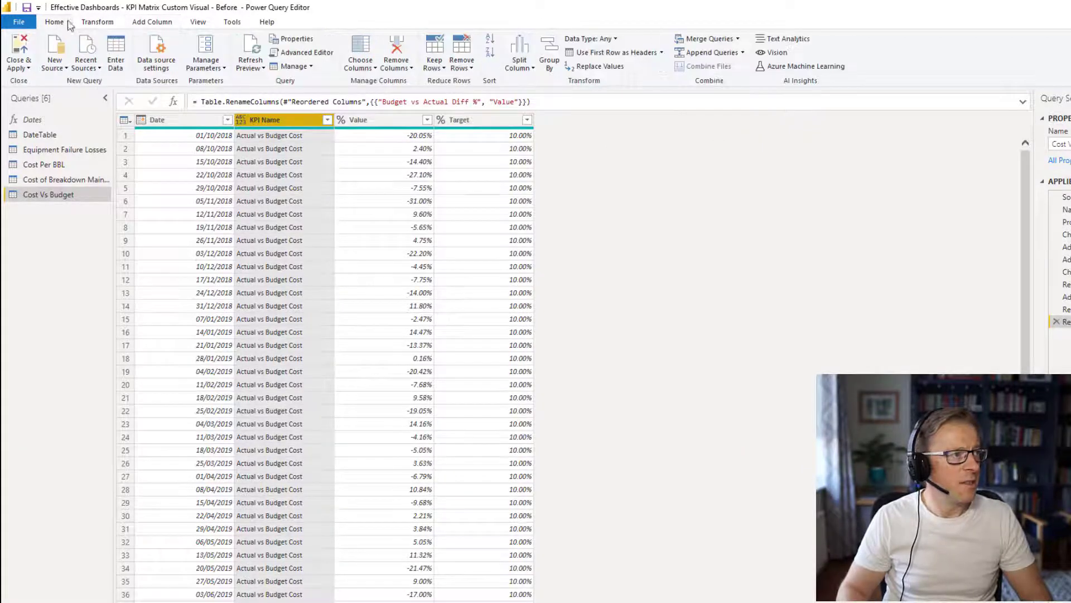
{"action": "left_click", "coordinate": [616, 39]}
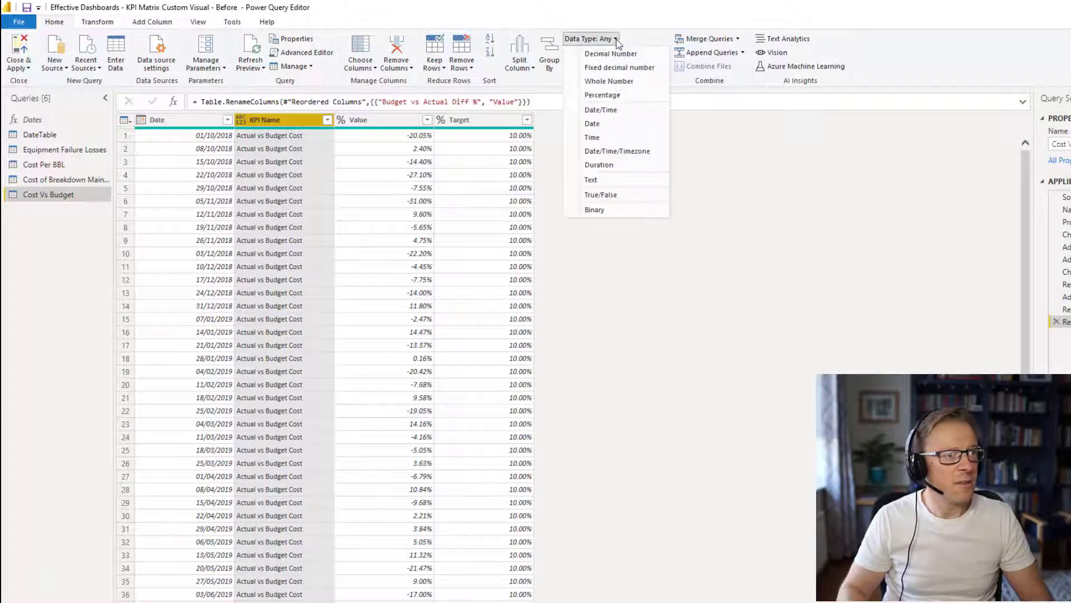
{"action": "left_click", "coordinate": [603, 180]}
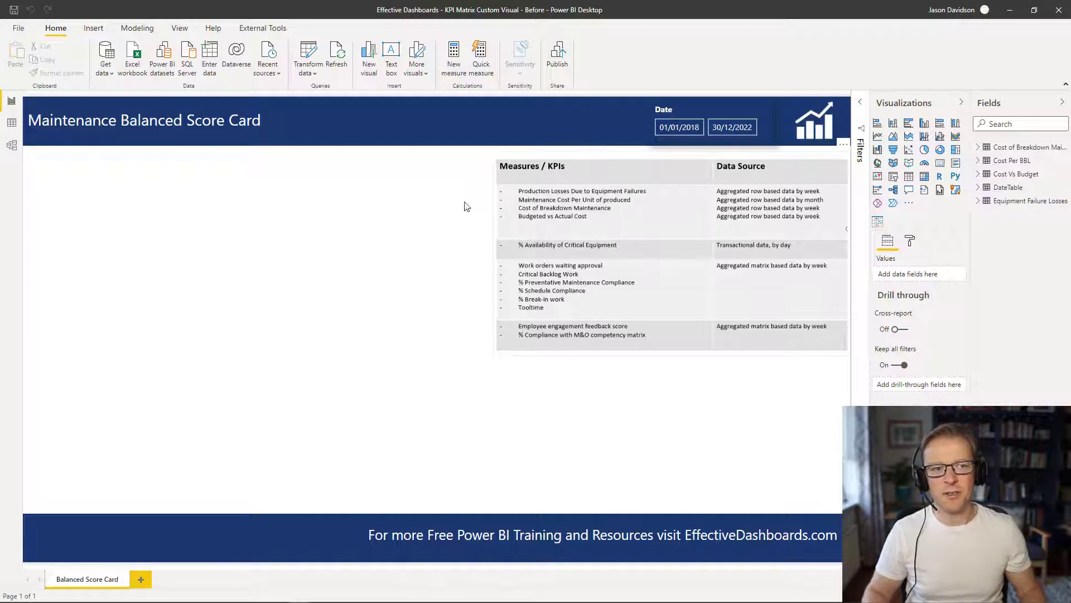
Import the Availability Data sheet from Critical Equipment Availability.xlsx and open it in the query editor.
{"action": "left_click", "coordinate": [136, 60]}
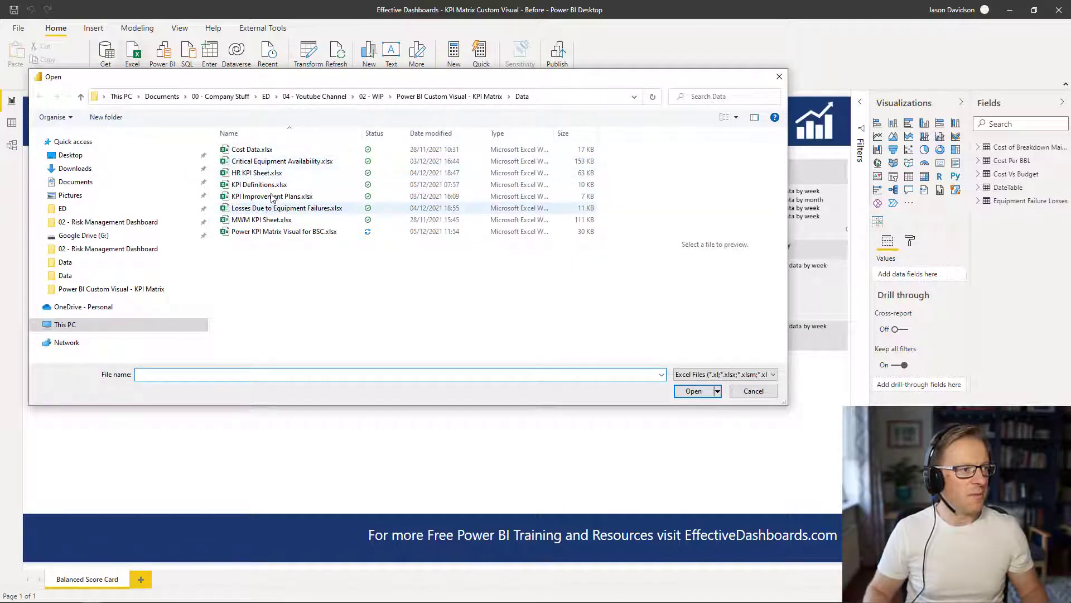
{"action": "double_click", "coordinate": [277, 161]}
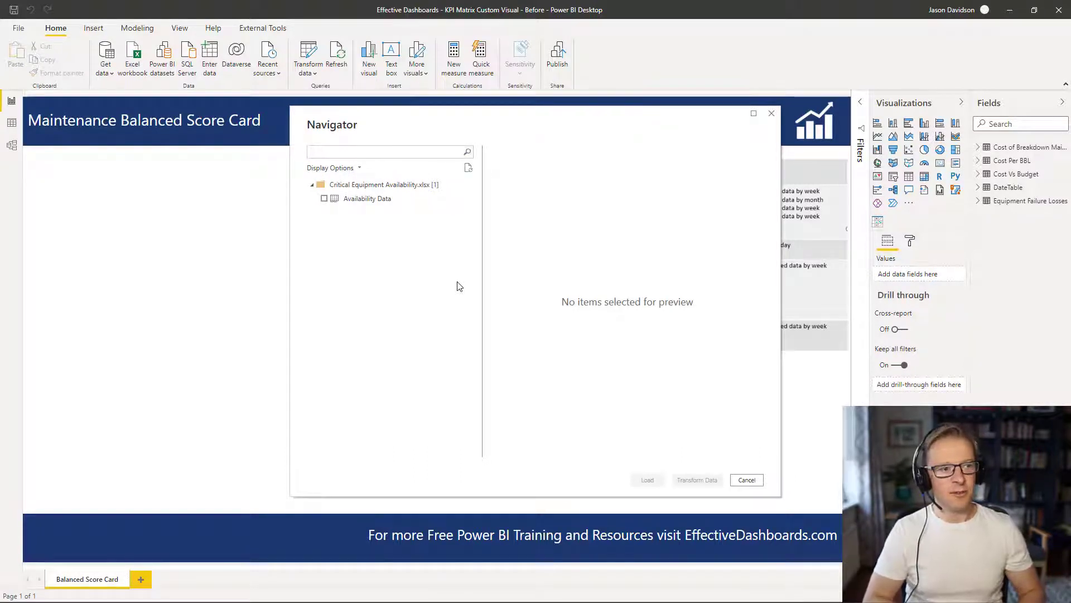
{"action": "left_click", "coordinate": [325, 199]}
{"action": "left_click", "coordinate": [661, 483]}
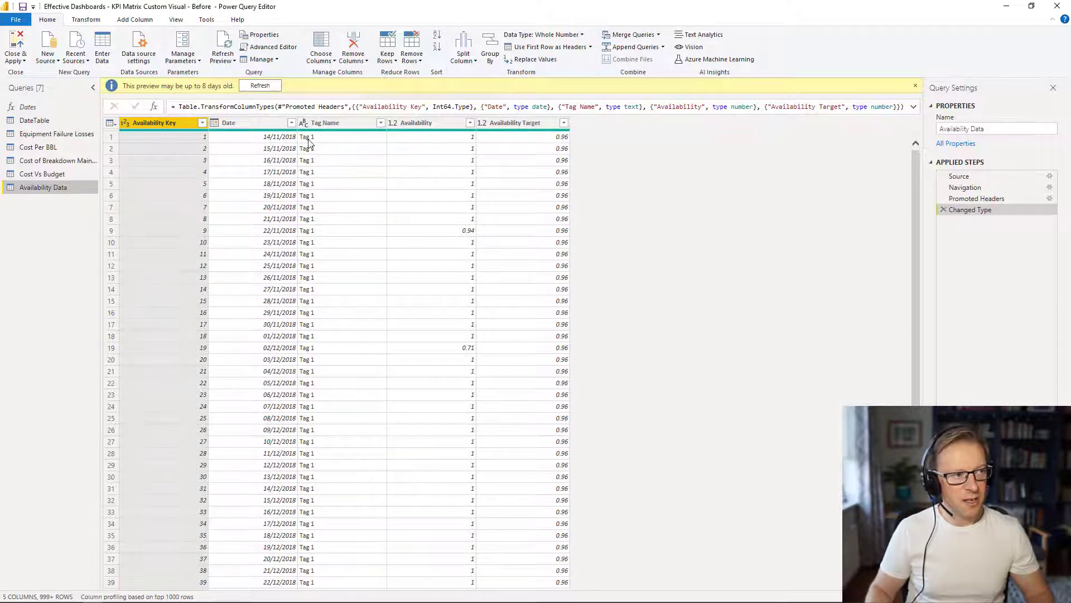
Load the full list of Tag Name filter values to examine the tags, leaving the column unfiltered.
{"action": "left_click", "coordinate": [381, 123]}
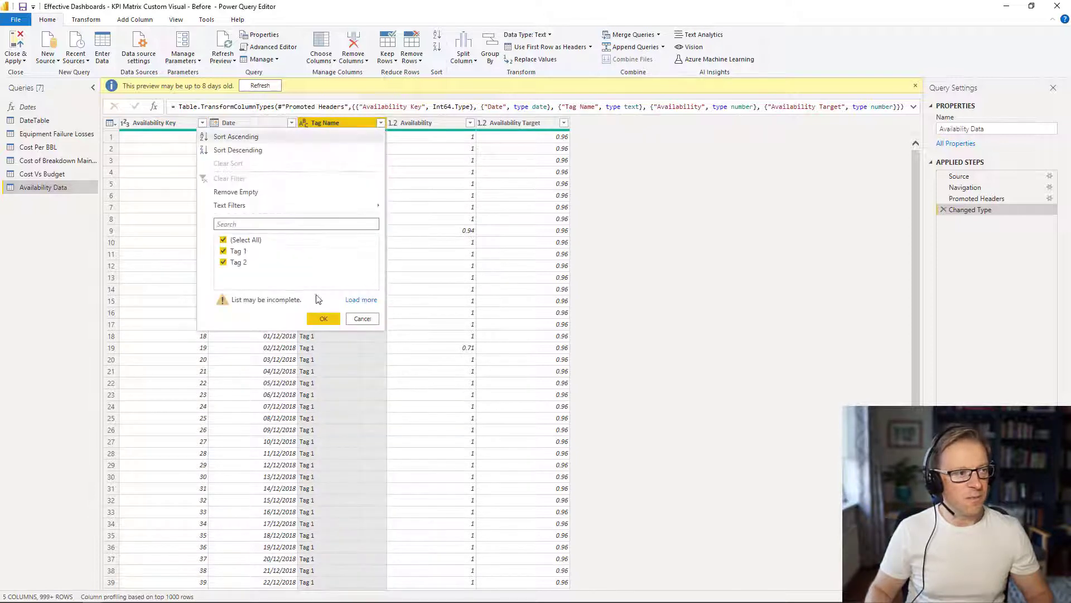
{"action": "left_click", "coordinate": [360, 300]}
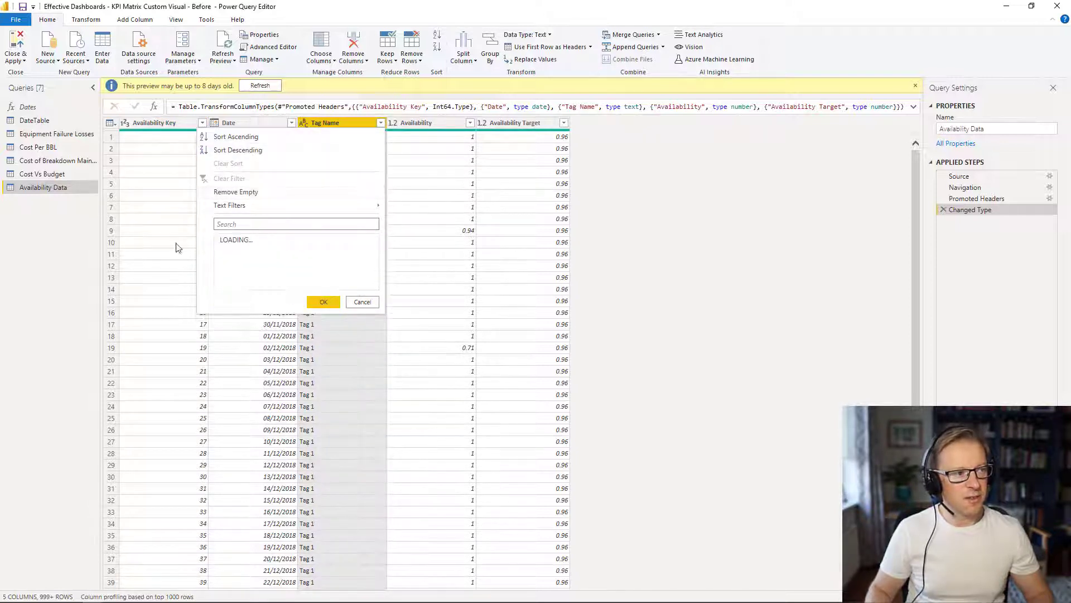
{"action": "left_click", "coordinate": [362, 370]}
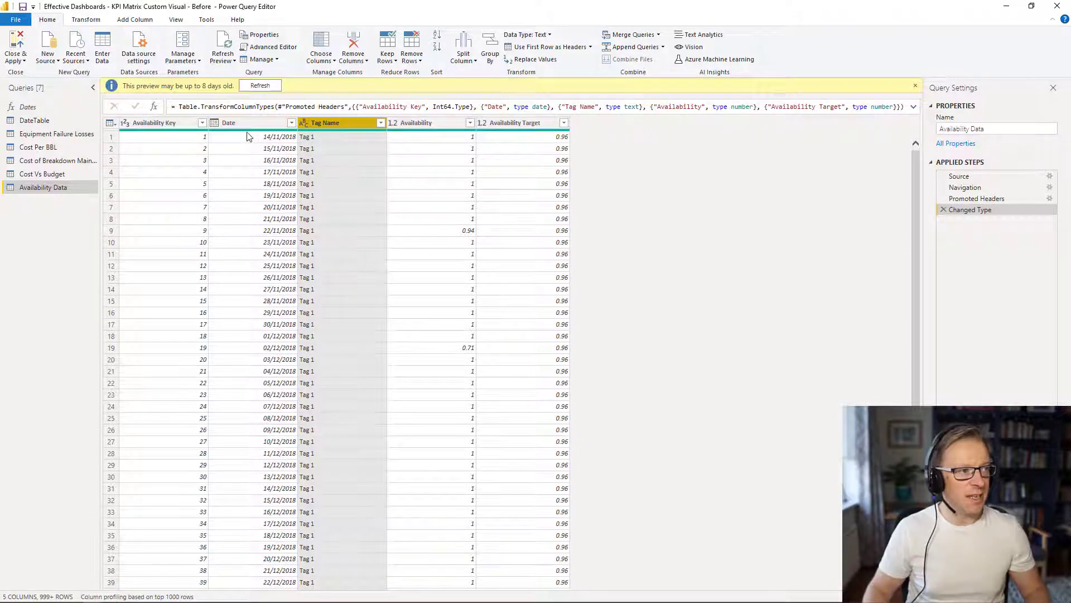
Start a custom column named "Week End Date" in the Availability Data query.
{"action": "left_click", "coordinate": [264, 124]}
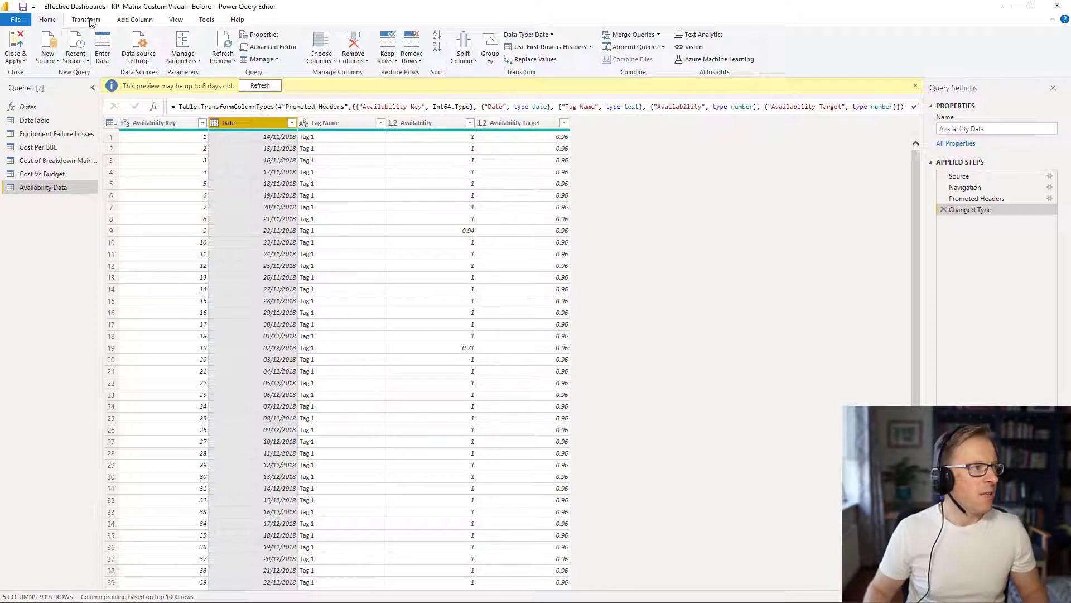
{"action": "left_click", "coordinate": [134, 19]}
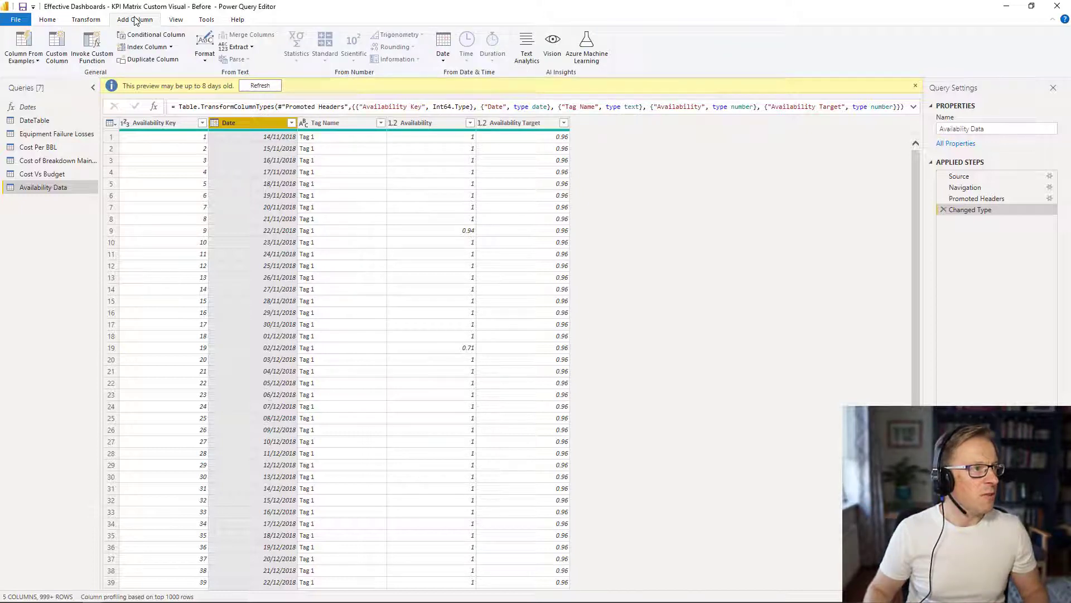
{"action": "left_click", "coordinate": [62, 56]}
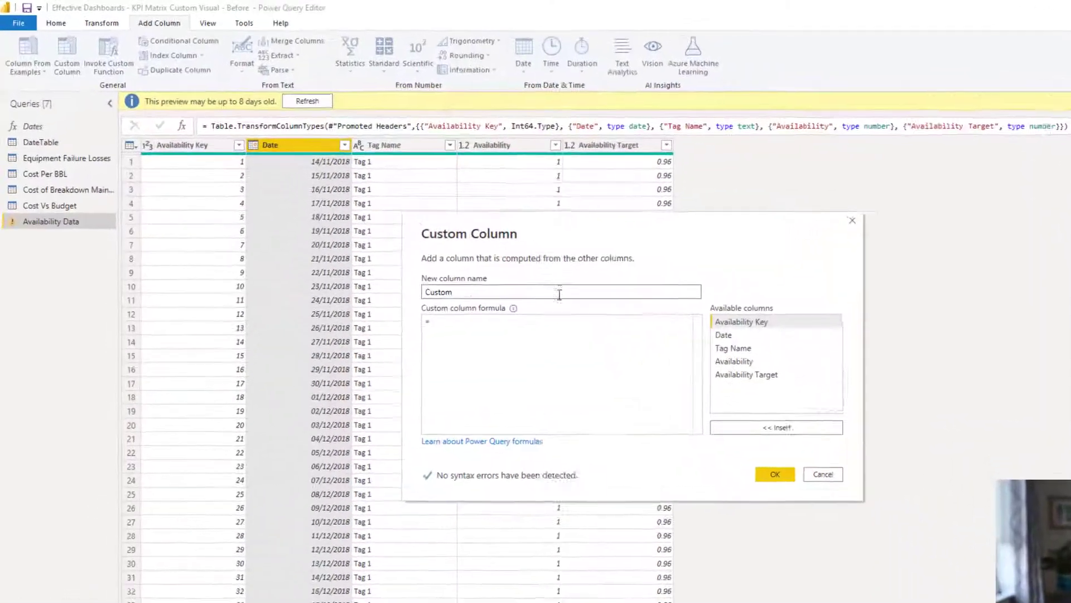
{"action": "left_click_drag", "start_coordinate": [464, 291], "coordinate": [387, 292]}
{"action": "type", "text": "We"}
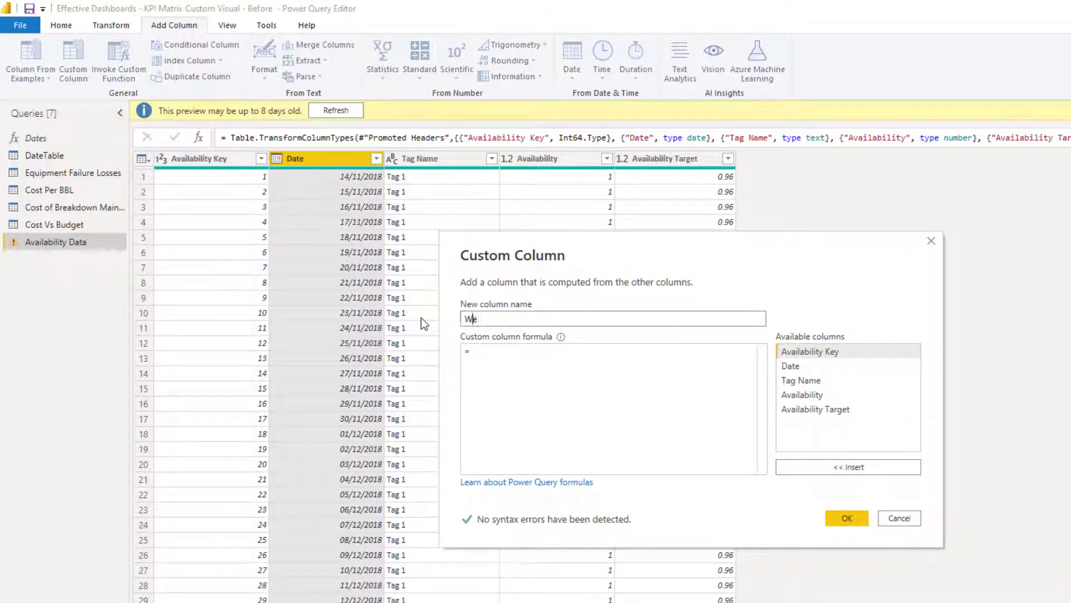
{"action": "type", "text": "ek End Dateda"}
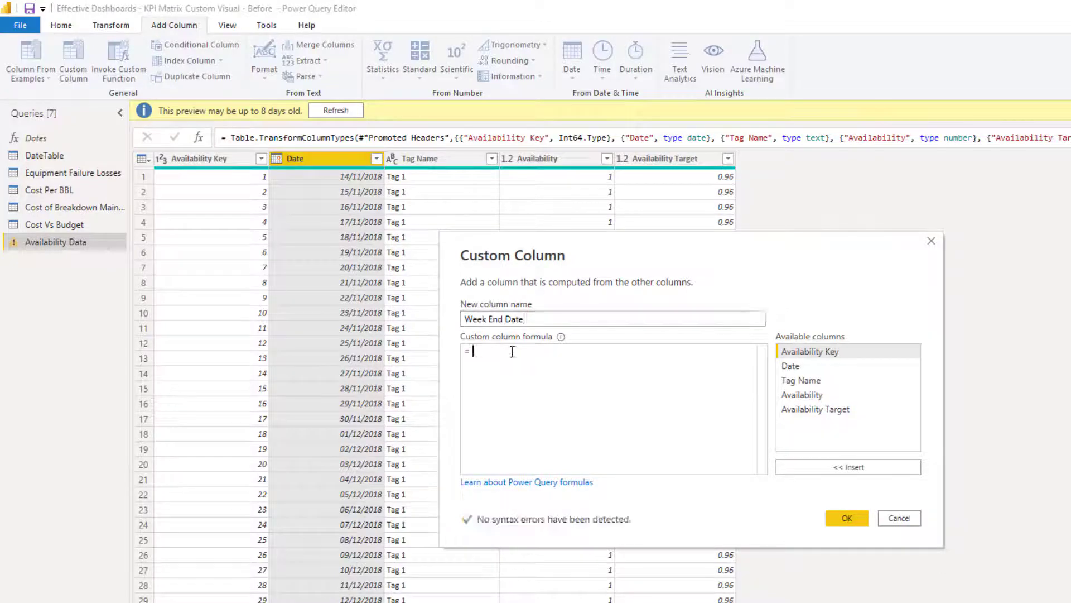
Begin the Week End Date formula with the Date.EndOfWeek function.
{"action": "type", "text": "te.we"}
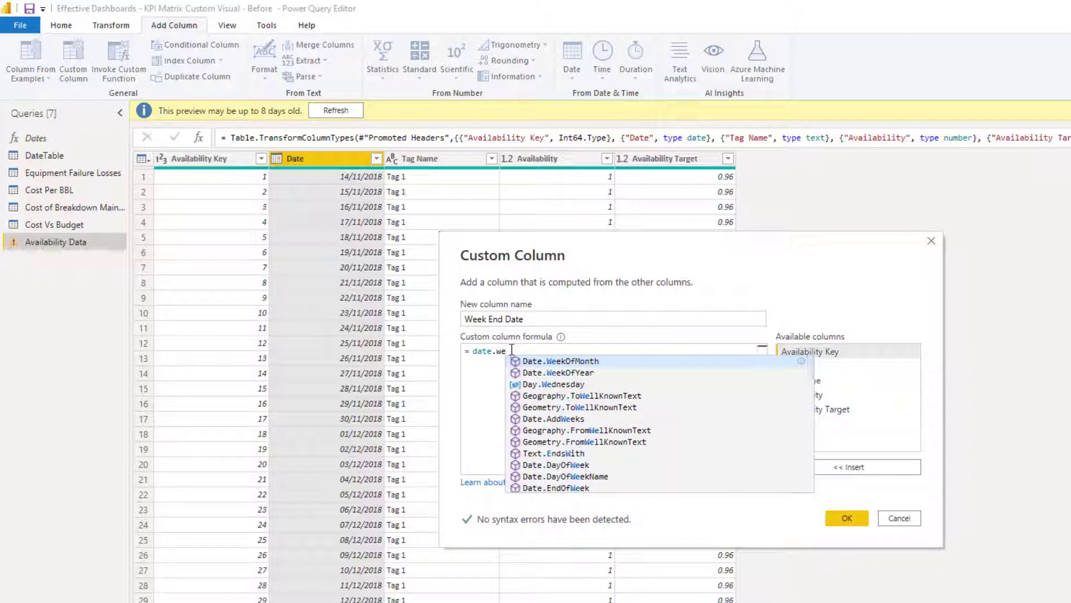
{"action": "key", "text": "BackSpace"}
{"action": "key", "text": "BackSpace"}
{"action": "type", "text": "ed"}
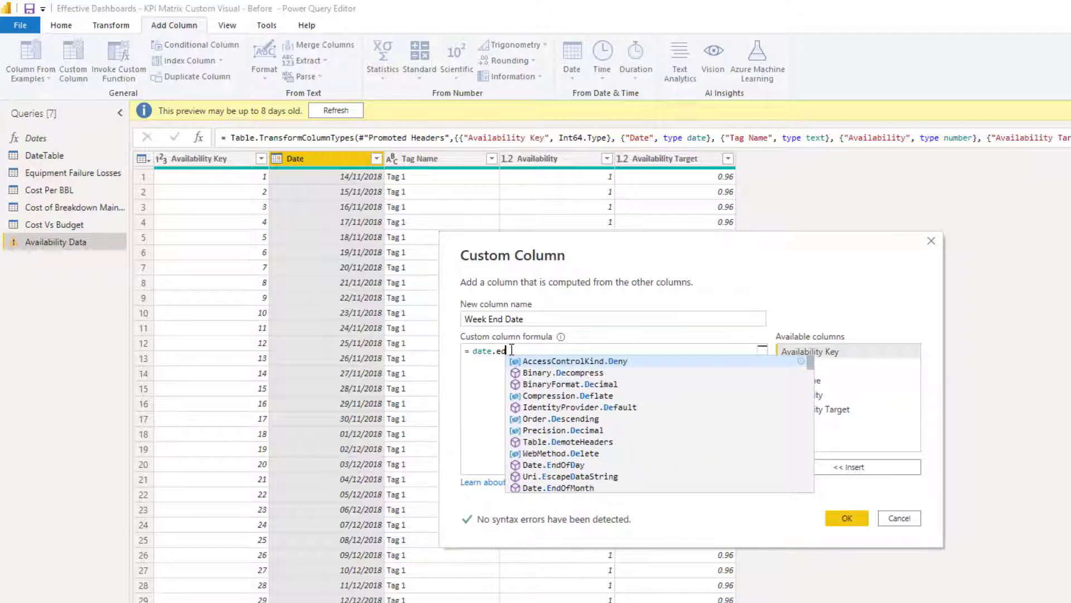
{"action": "key", "text": "BackSpace"}
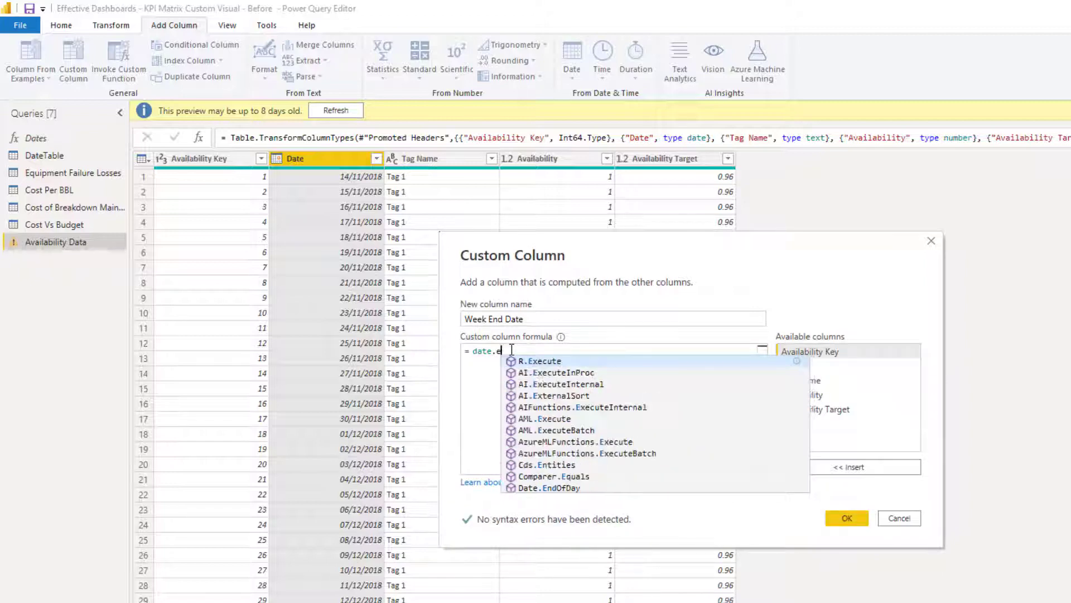
{"action": "type", "text": "nd"}
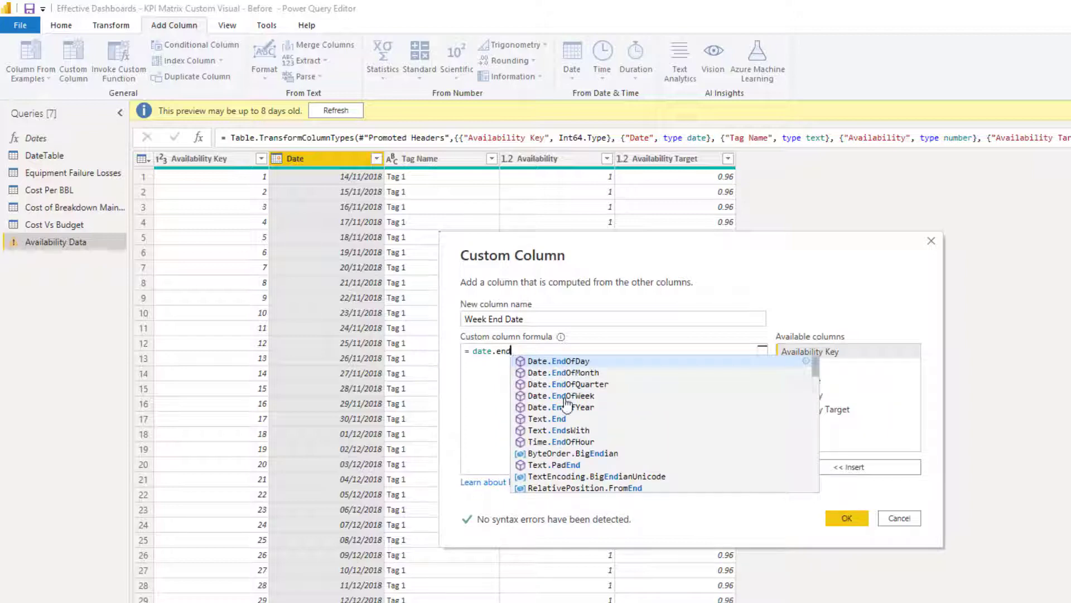
{"action": "left_click", "coordinate": [565, 396]}
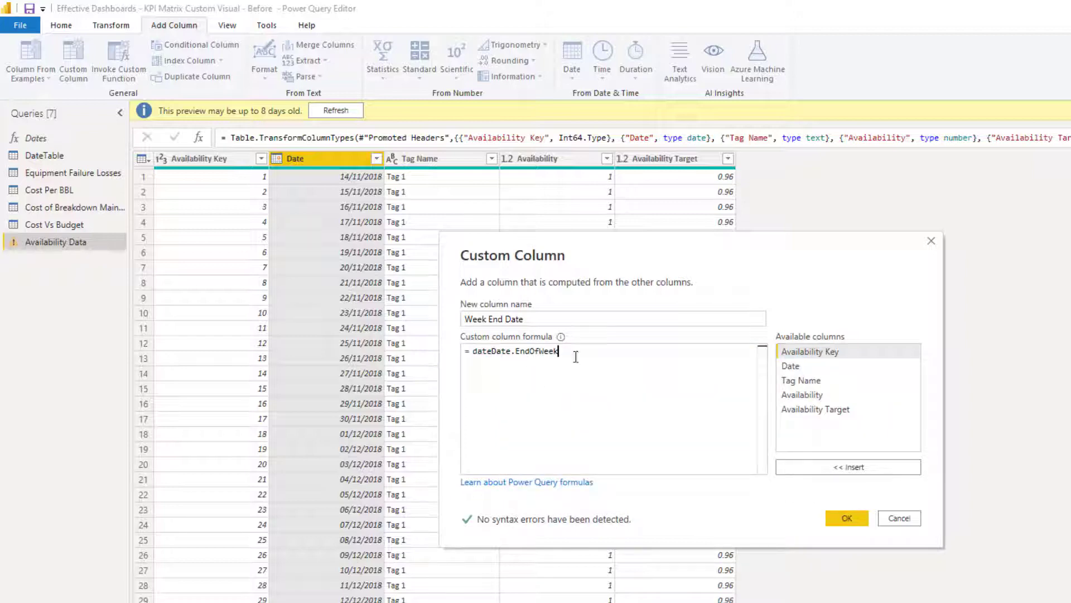
{"action": "key", "text": "Delete"}
{"action": "key", "text": "Delete"}
{"action": "key", "text": "Delete"}
{"action": "key", "text": "Delete"}
{"action": "key", "text": "End"}
Complete the formula as Date.EndOfWeek([Date], 2) and add the custom column to the table.
{"action": "type", "text": "("}
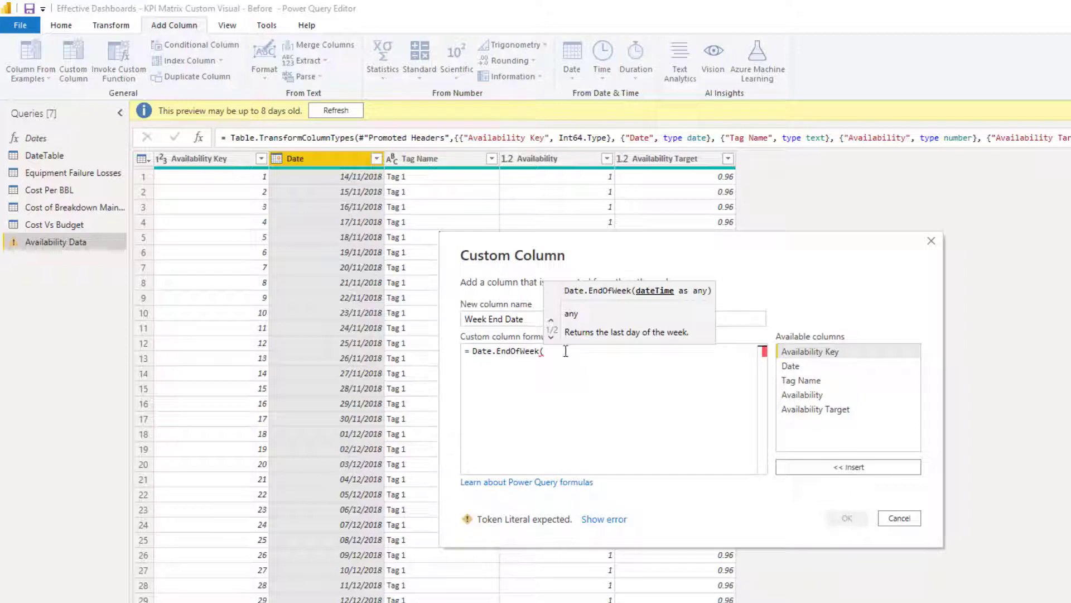
{"action": "type", "text": "[Da"}
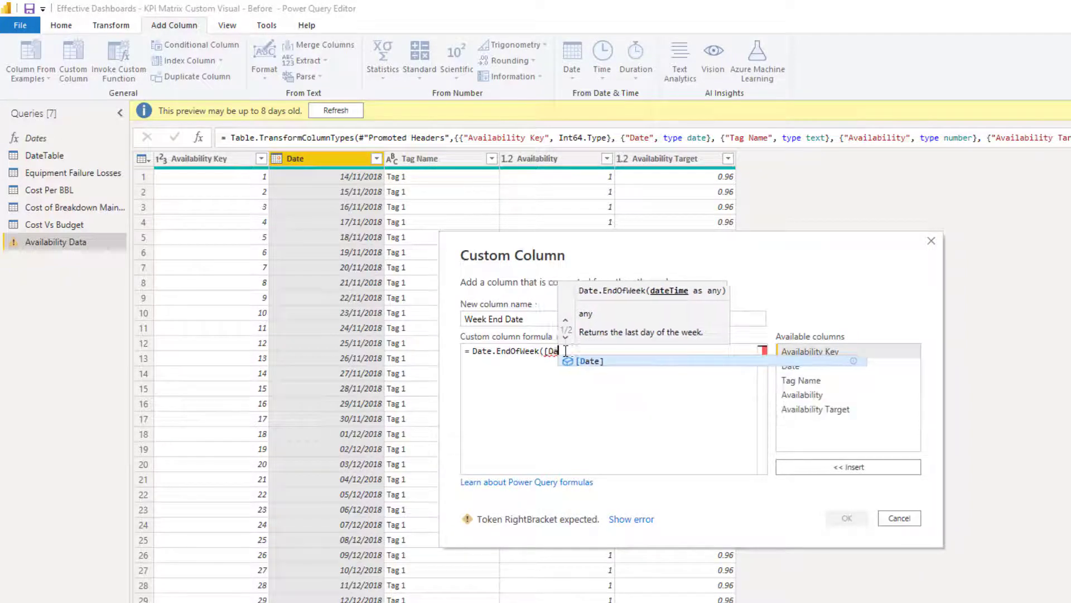
{"action": "type", "text": "te"}
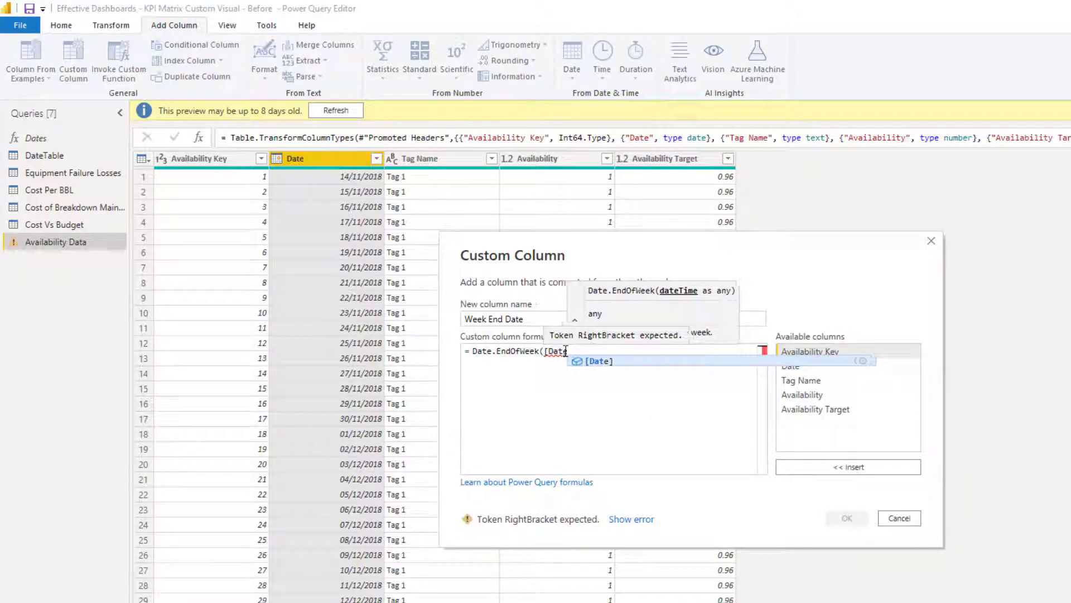
{"action": "type", "text": "], 2)"}
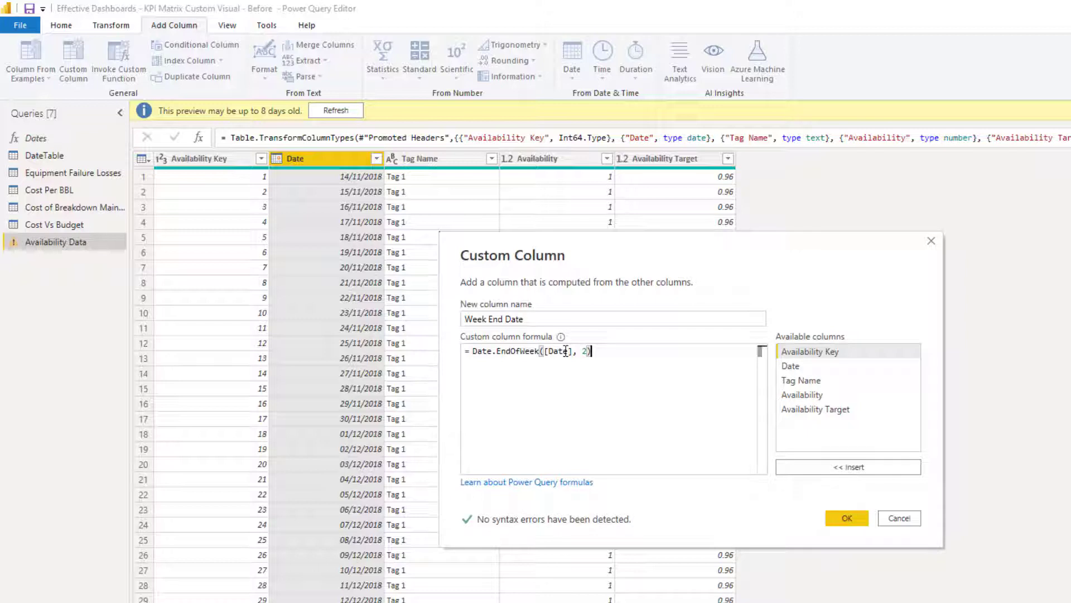
{"action": "key", "text": "Return"}
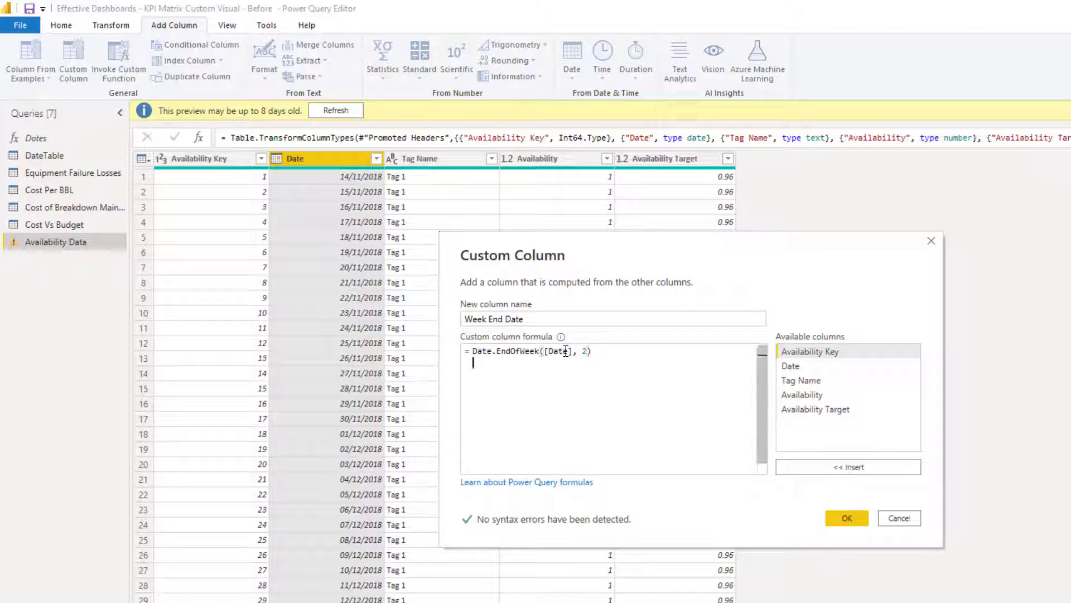
{"action": "key", "text": "BackSpace"}
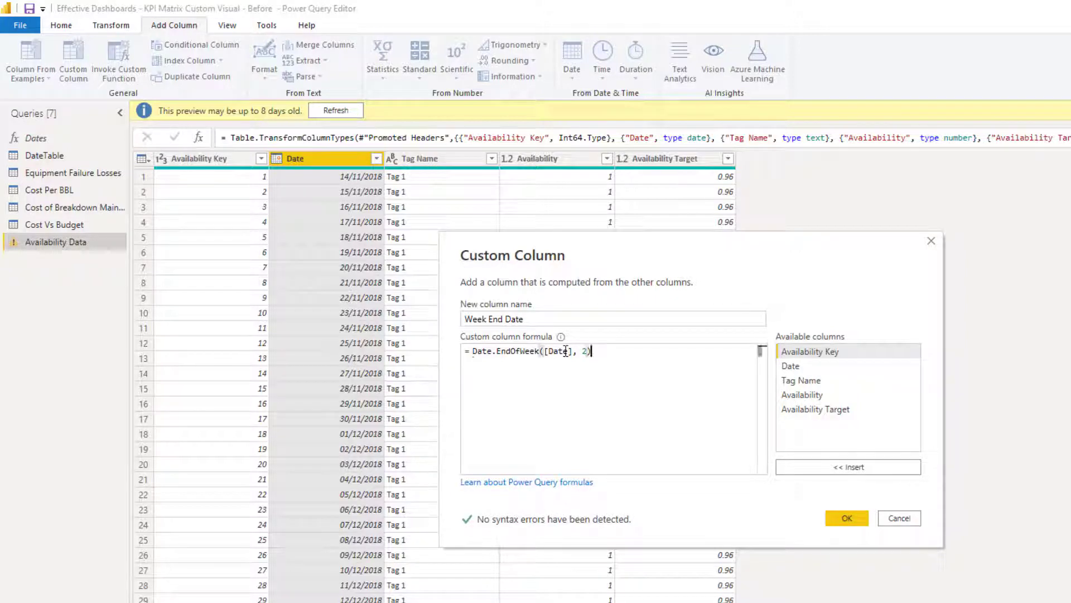
{"action": "left_click", "coordinate": [846, 518]}
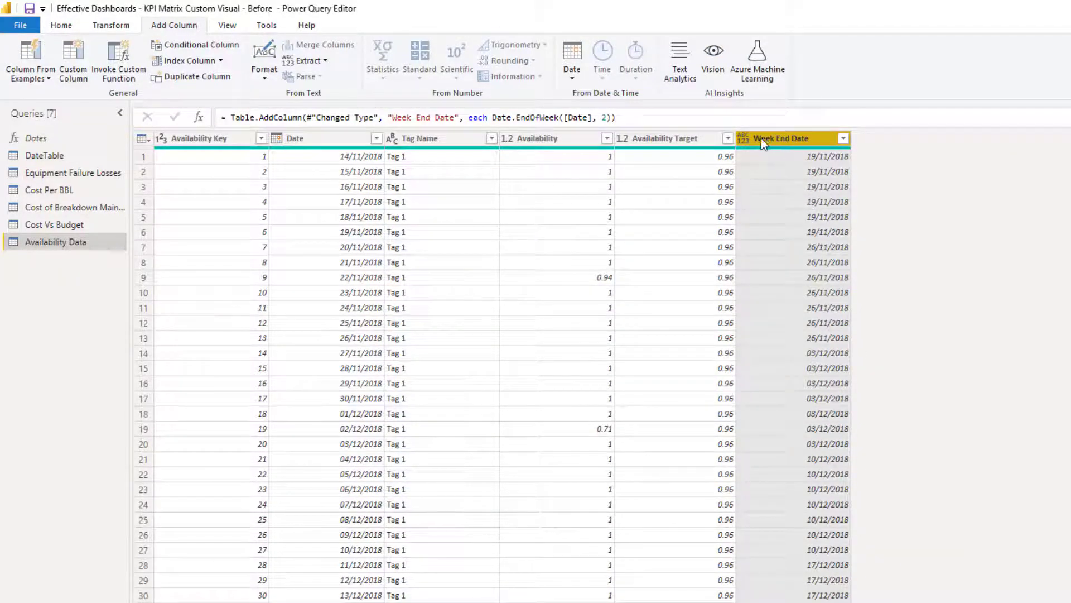
Set the data type of the Week End Date column to Date.
{"action": "left_click", "coordinate": [116, 25]}
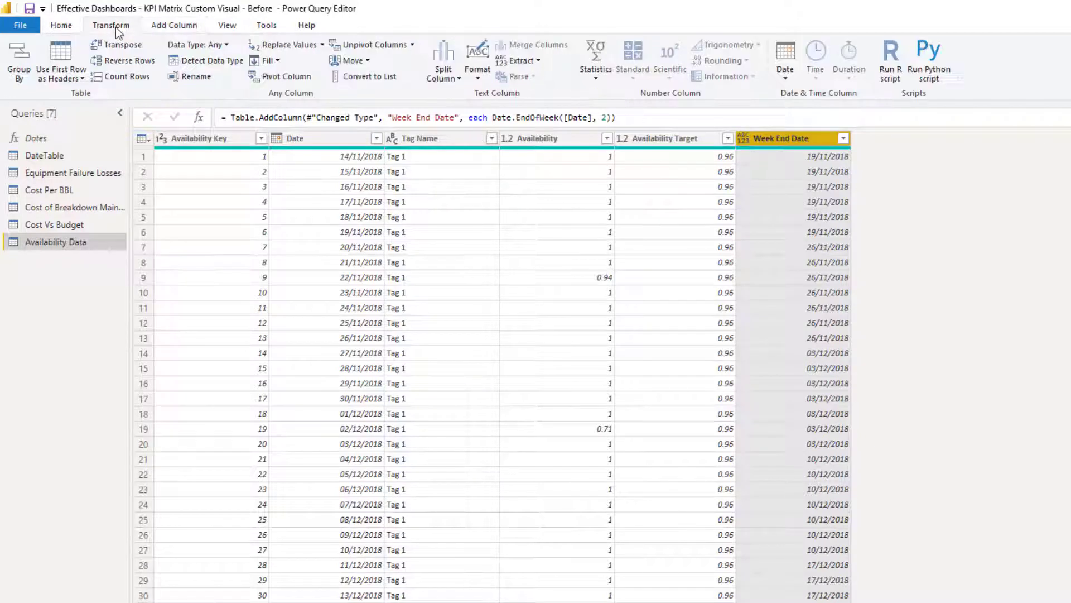
{"action": "left_click", "coordinate": [202, 44]}
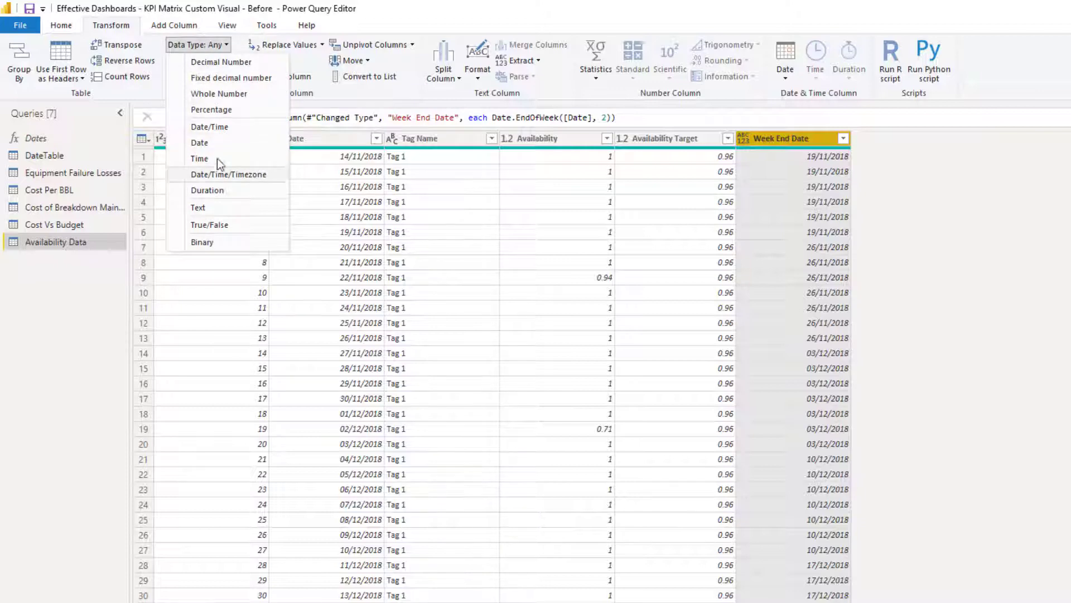
{"action": "left_click", "coordinate": [199, 143]}
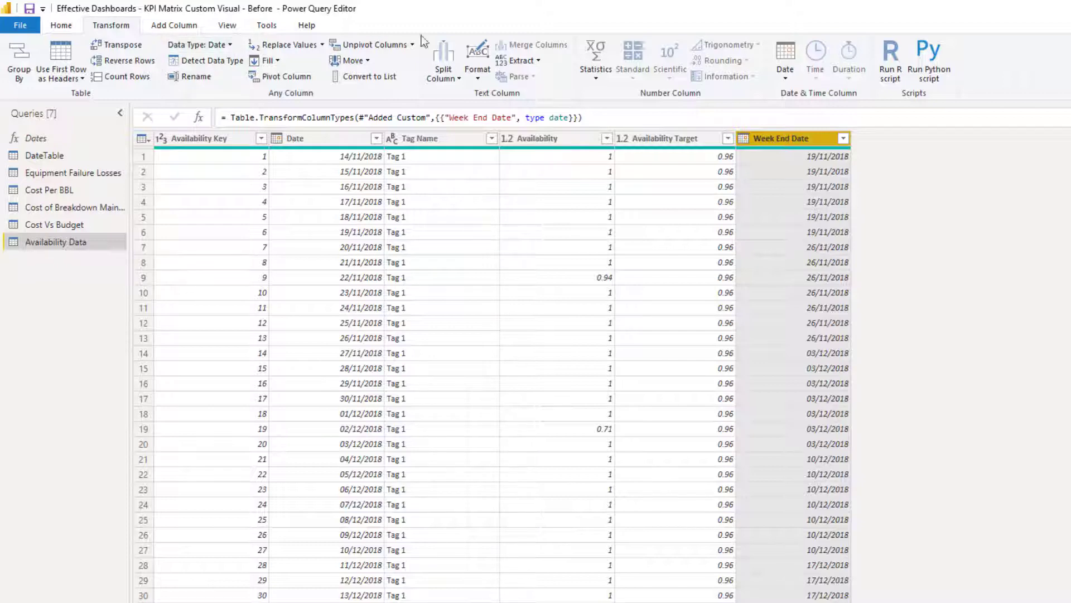
Group the rows by Week End Date with an aggregated column "Value" holding the Average of Availability.
{"action": "left_click", "coordinate": [67, 26]}
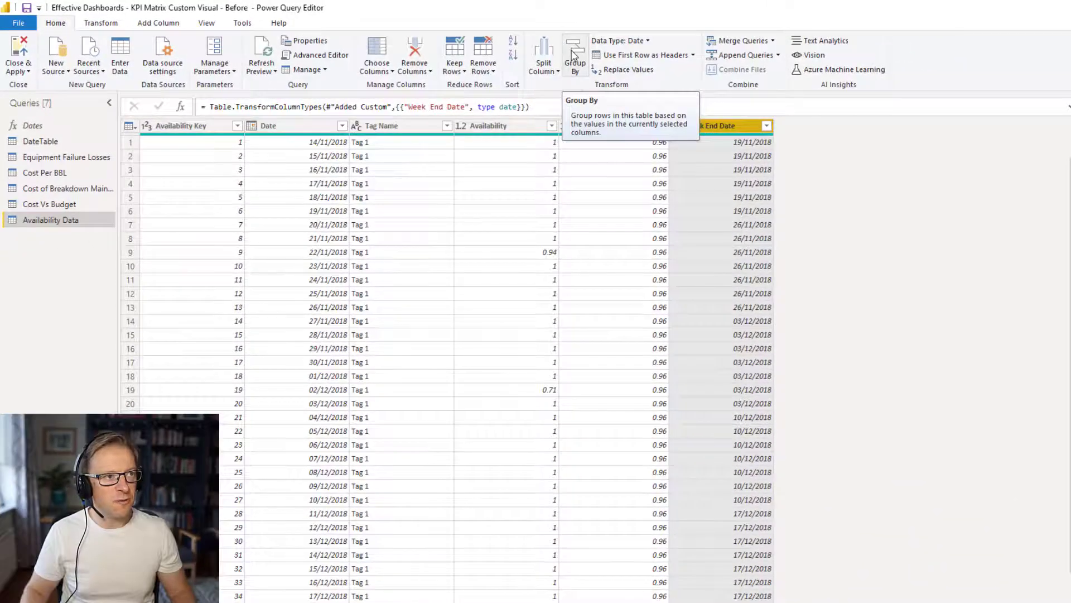
{"action": "left_click", "coordinate": [575, 56]}
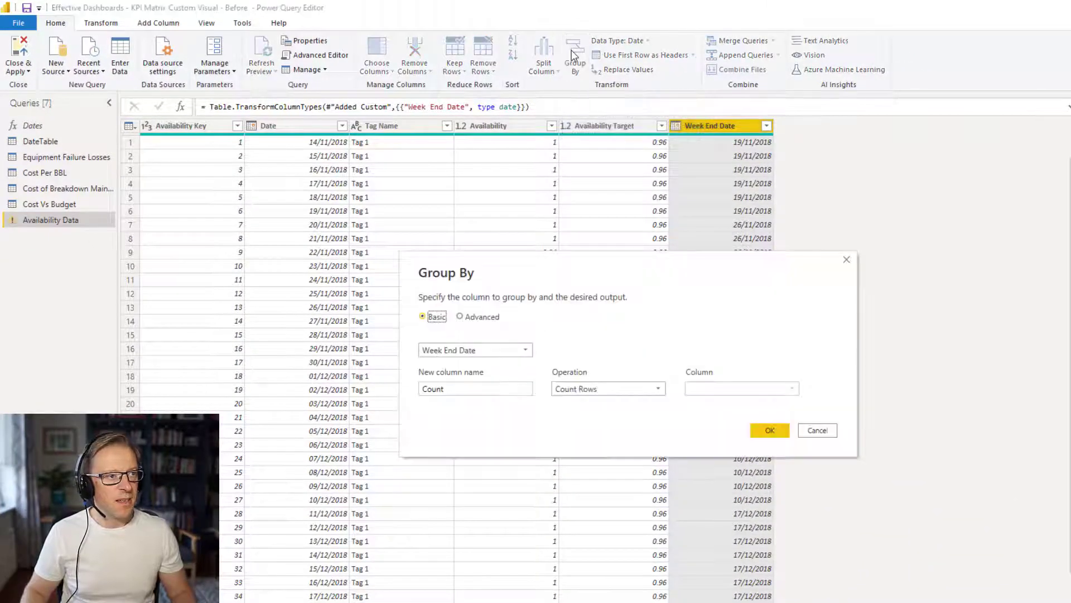
{"action": "left_click", "coordinate": [475, 317]}
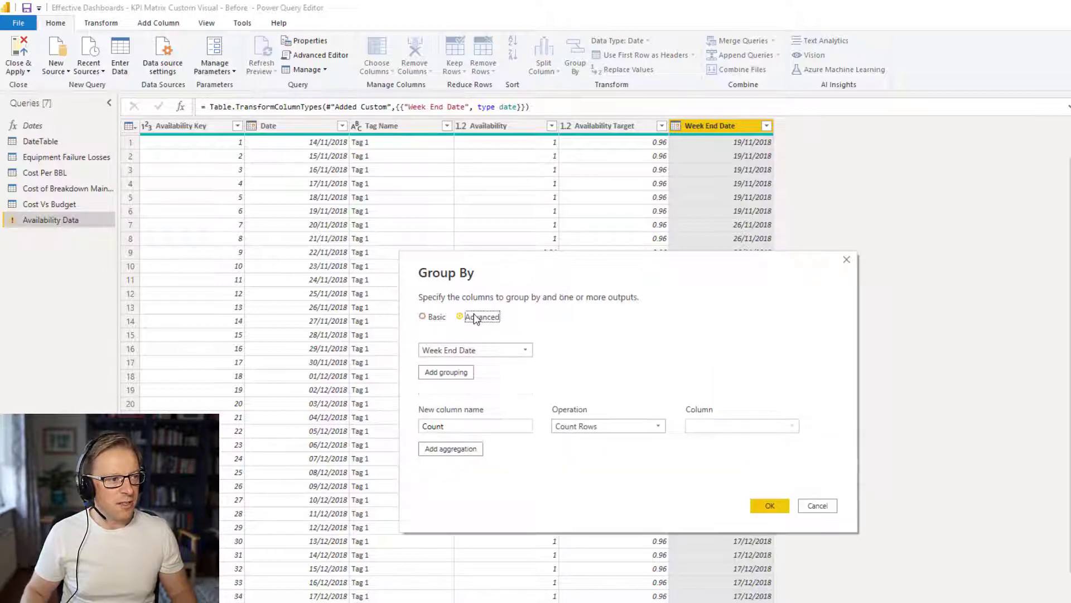
{"action": "left_click", "coordinate": [437, 317]}
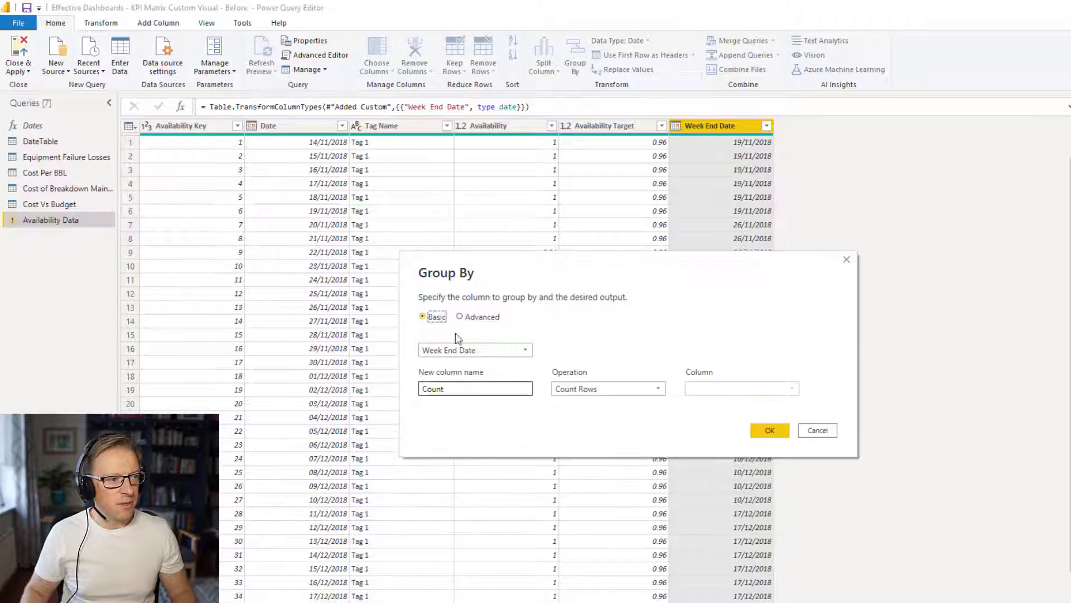
{"action": "left_click", "coordinate": [481, 317]}
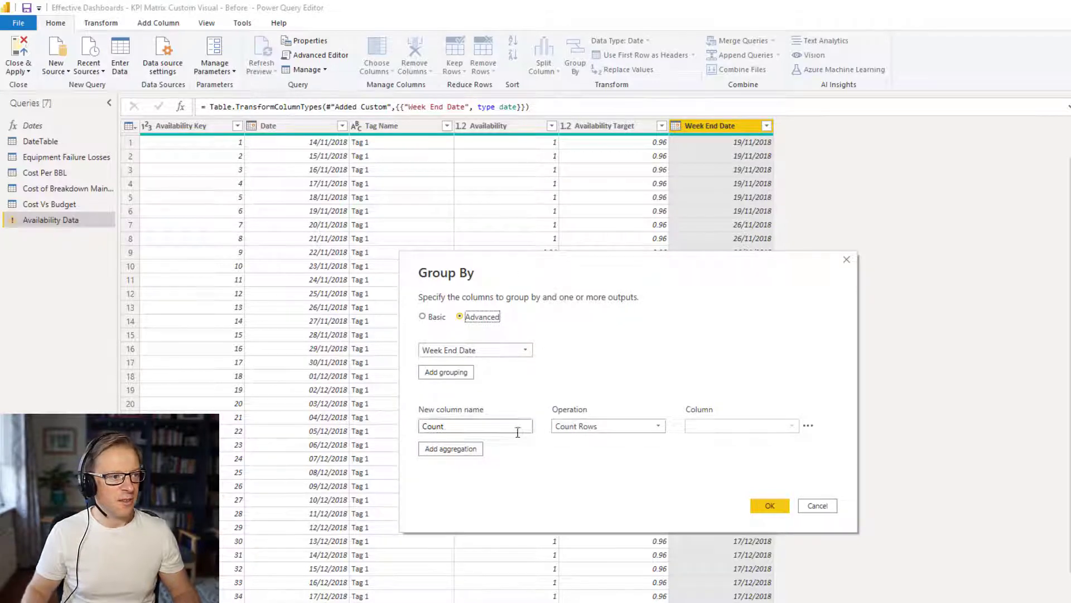
{"action": "left_click_drag", "start_coordinate": [502, 426], "coordinate": [431, 425]}
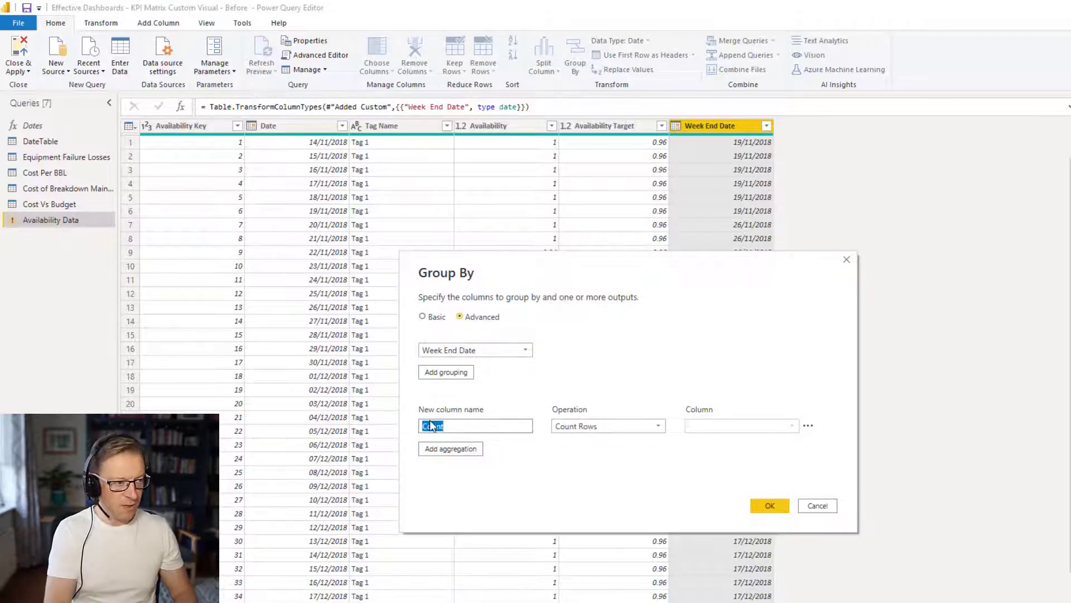
{"action": "type", "text": "Value"}
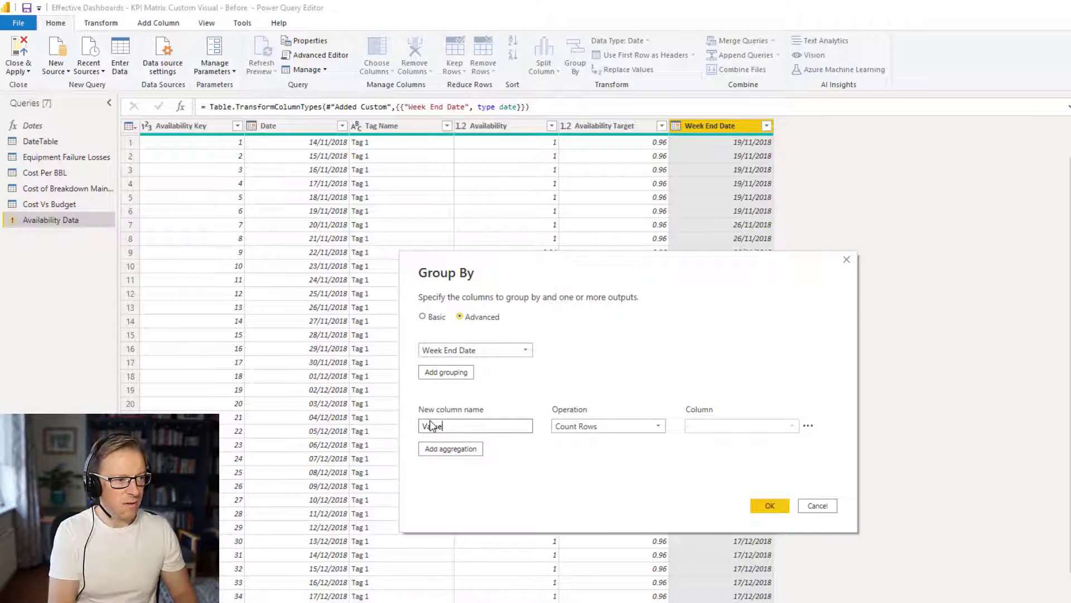
{"action": "left_click", "coordinate": [577, 430]}
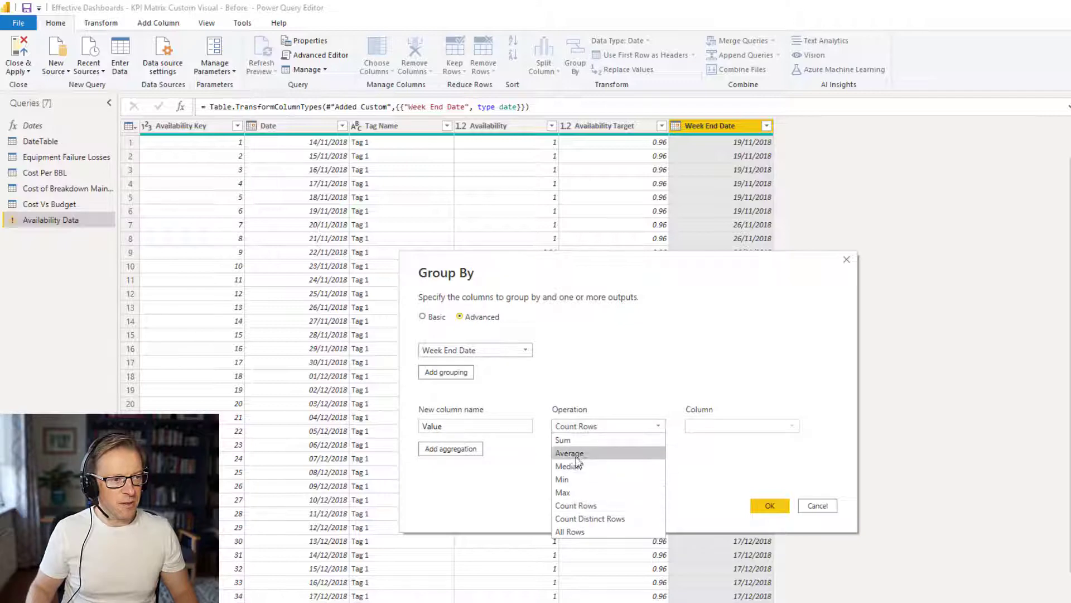
{"action": "left_click", "coordinate": [570, 453]}
{"action": "left_click", "coordinate": [738, 426]}
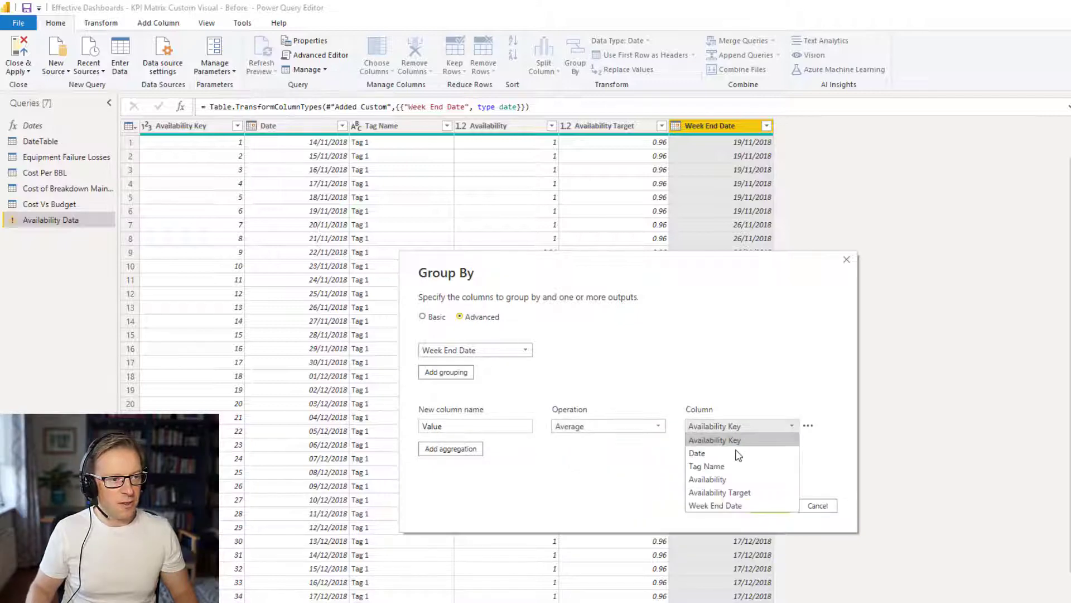
{"action": "left_click", "coordinate": [740, 479]}
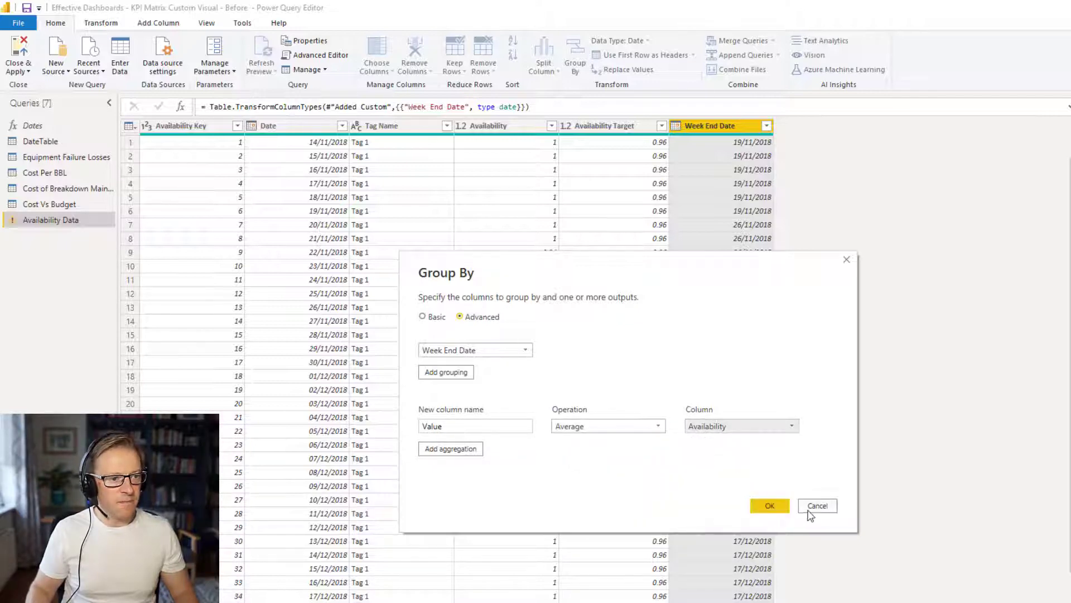
{"action": "left_click", "coordinate": [777, 505]}
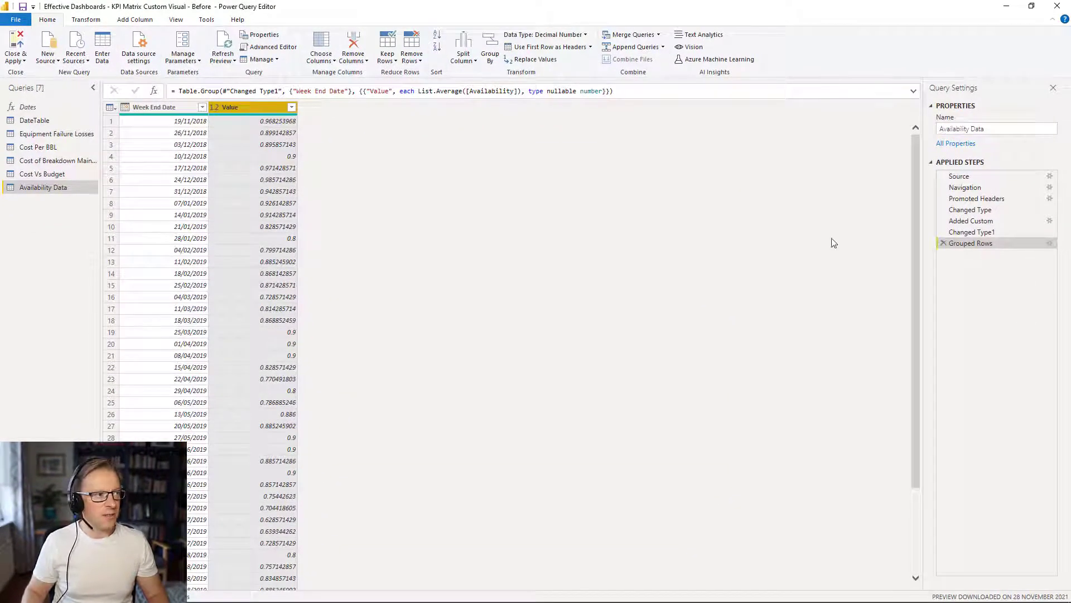
Edit the Grouped Rows step to add a second aggregation named "Target" that takes the Average of Availability Target.
{"action": "left_click", "coordinate": [1051, 245]}
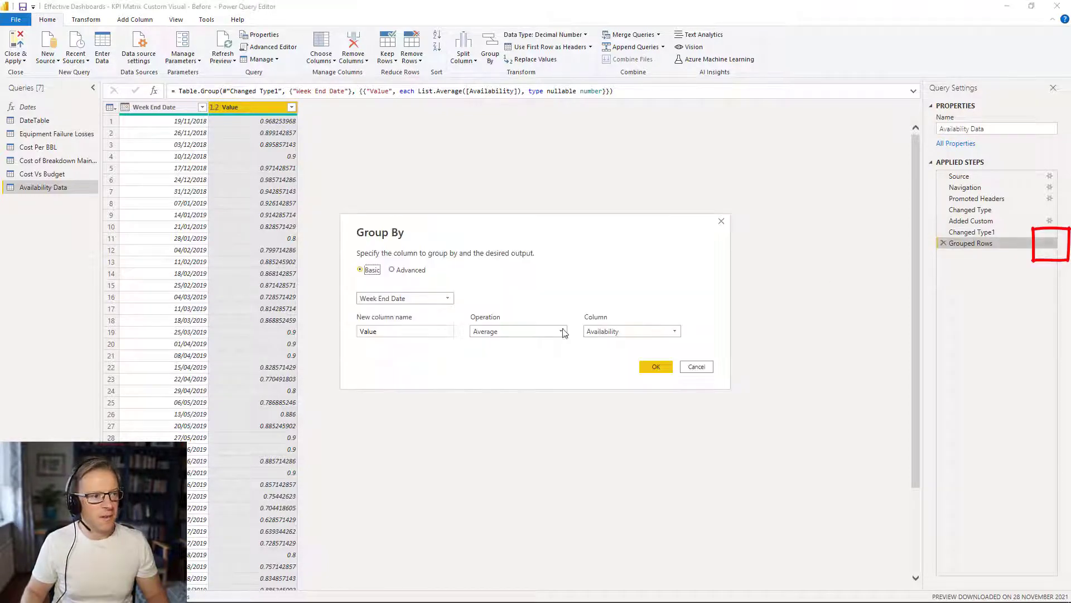
{"action": "left_click", "coordinate": [393, 270]}
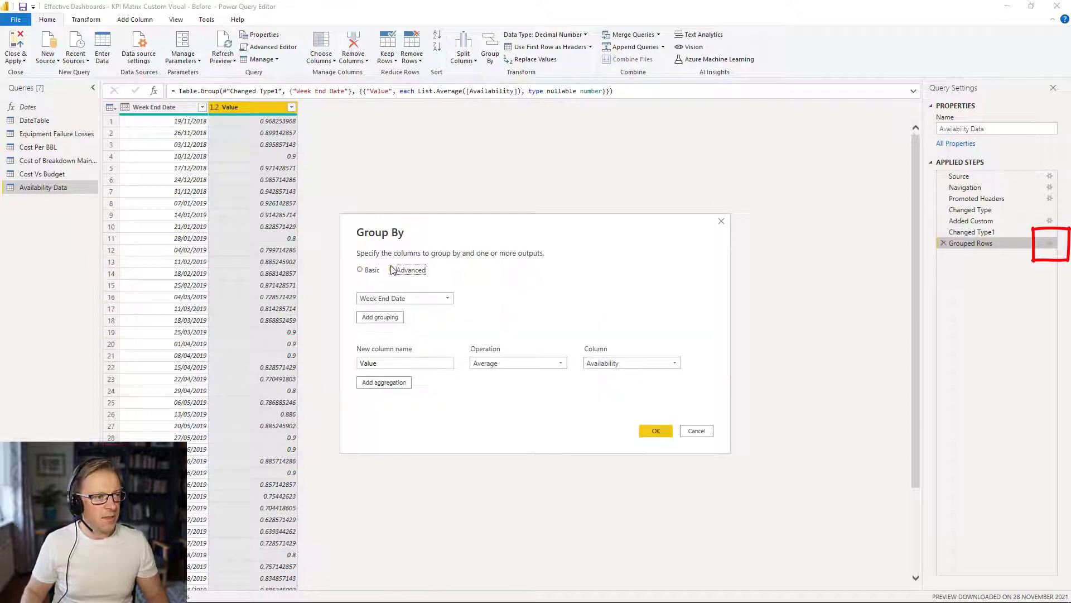
{"action": "left_click", "coordinate": [387, 382]}
{"action": "left_click", "coordinate": [387, 381]}
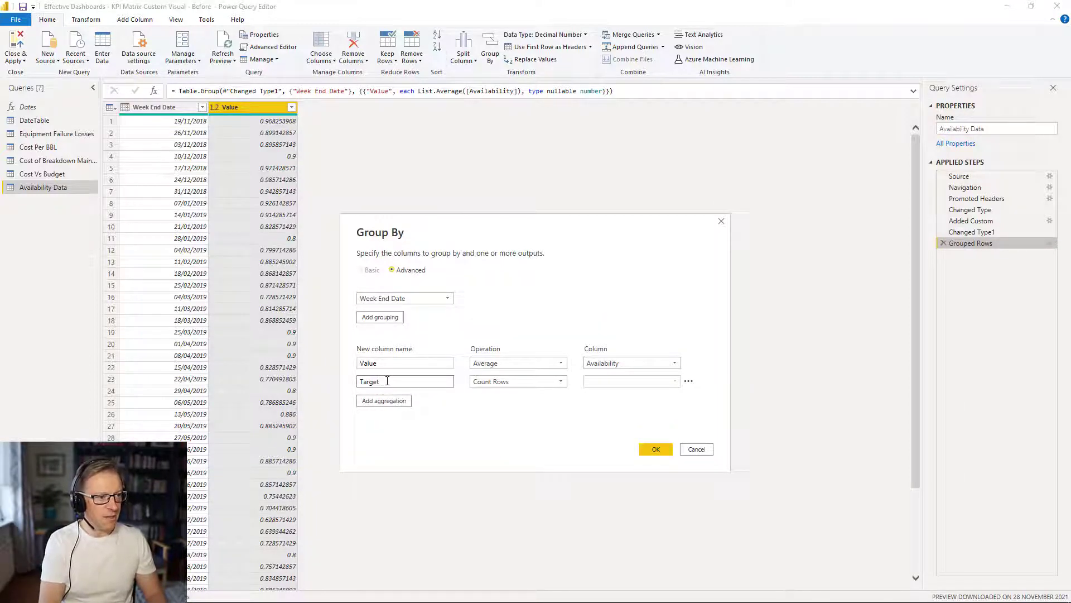
{"action": "left_click", "coordinate": [513, 382]}
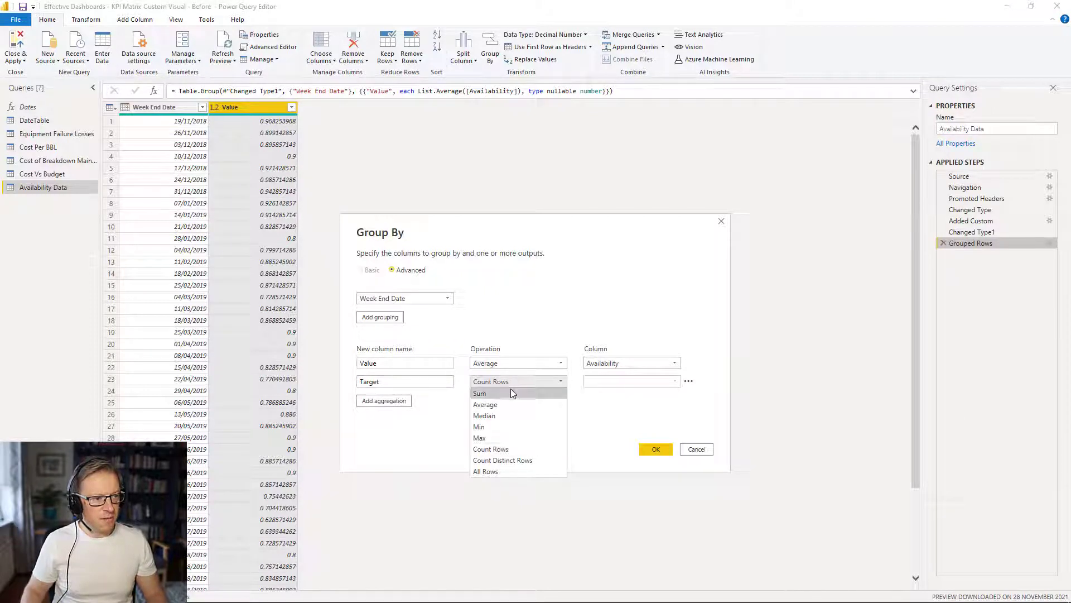
{"action": "left_click", "coordinate": [556, 383]}
{"action": "left_click", "coordinate": [612, 381]}
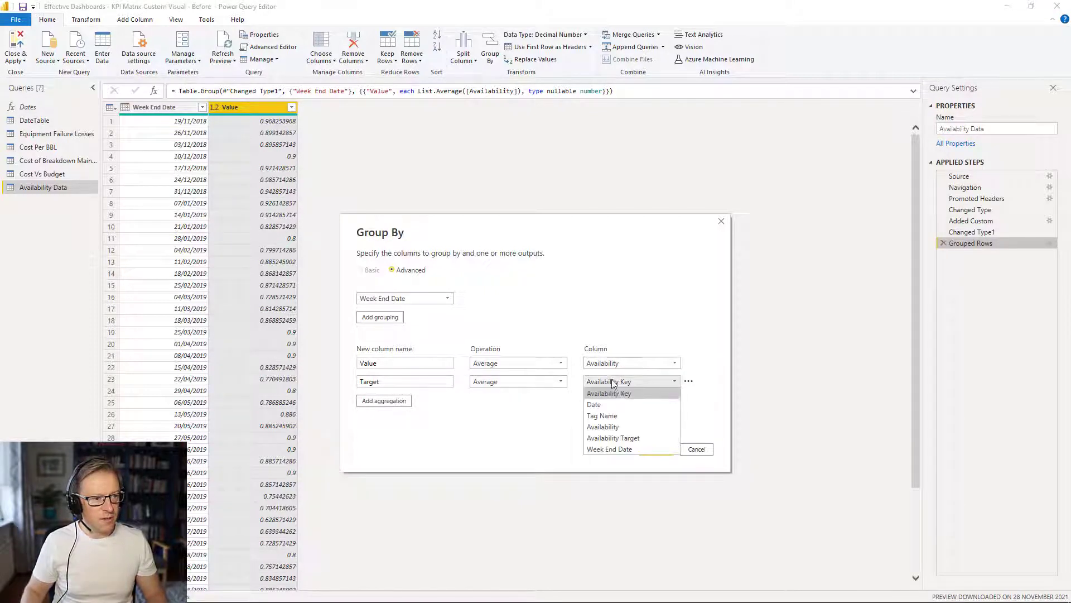
{"action": "left_click", "coordinate": [636, 438]}
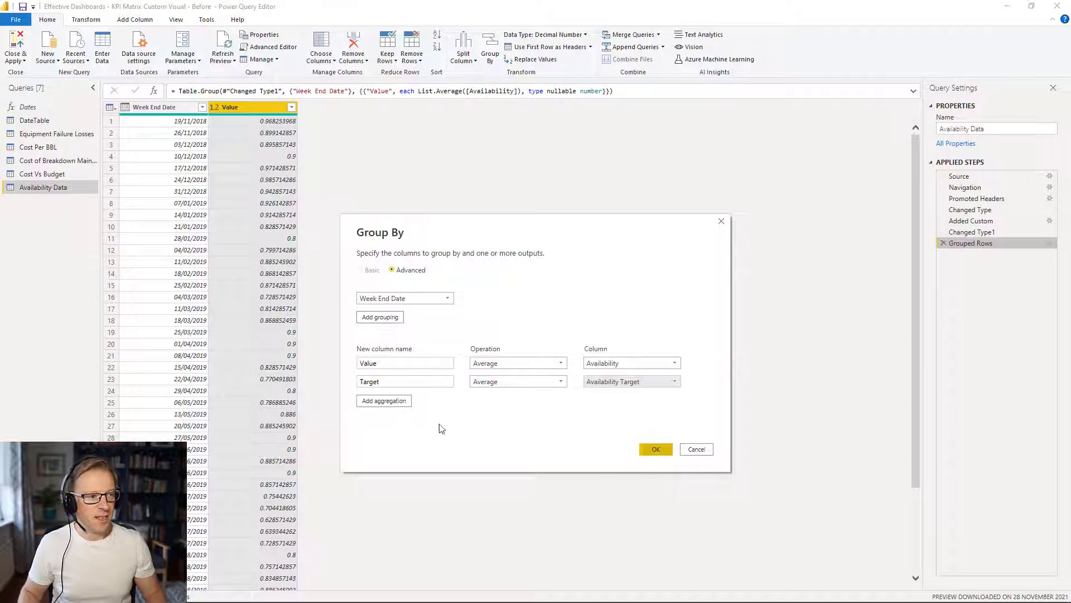
{"action": "left_click", "coordinate": [656, 450]}
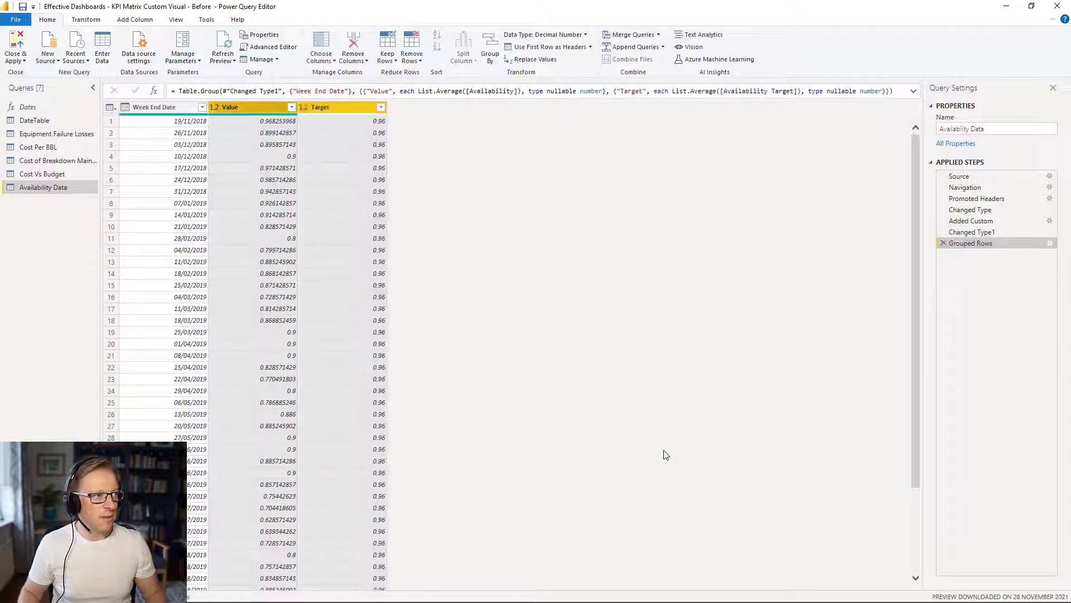
Rename the Week End Date column as Date.
{"action": "double_click", "coordinate": [162, 107]}
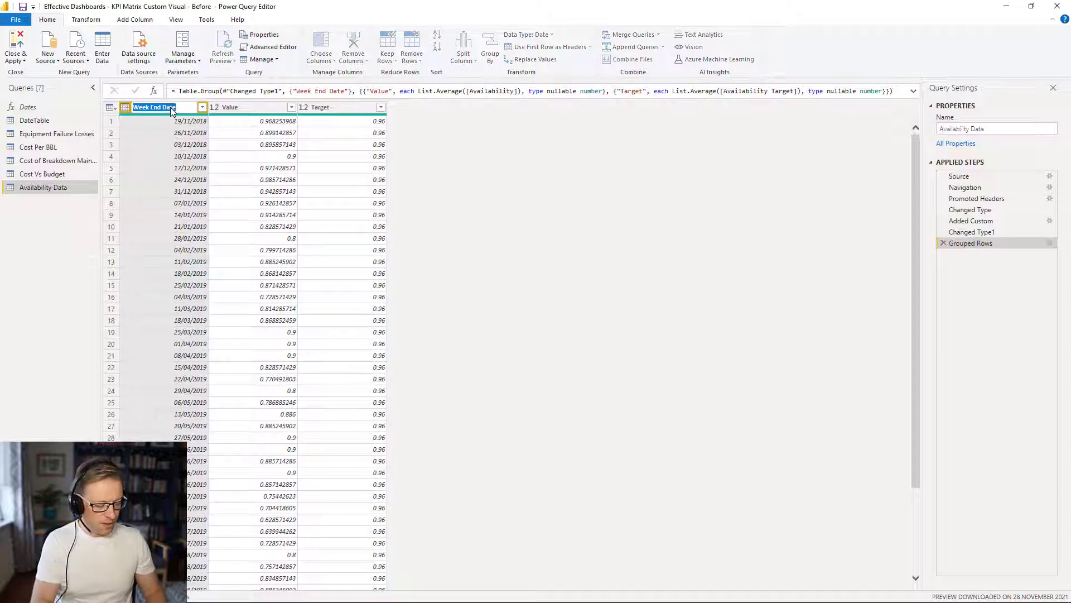
{"action": "type", "text": "Date"}
{"action": "key", "text": "Return"}
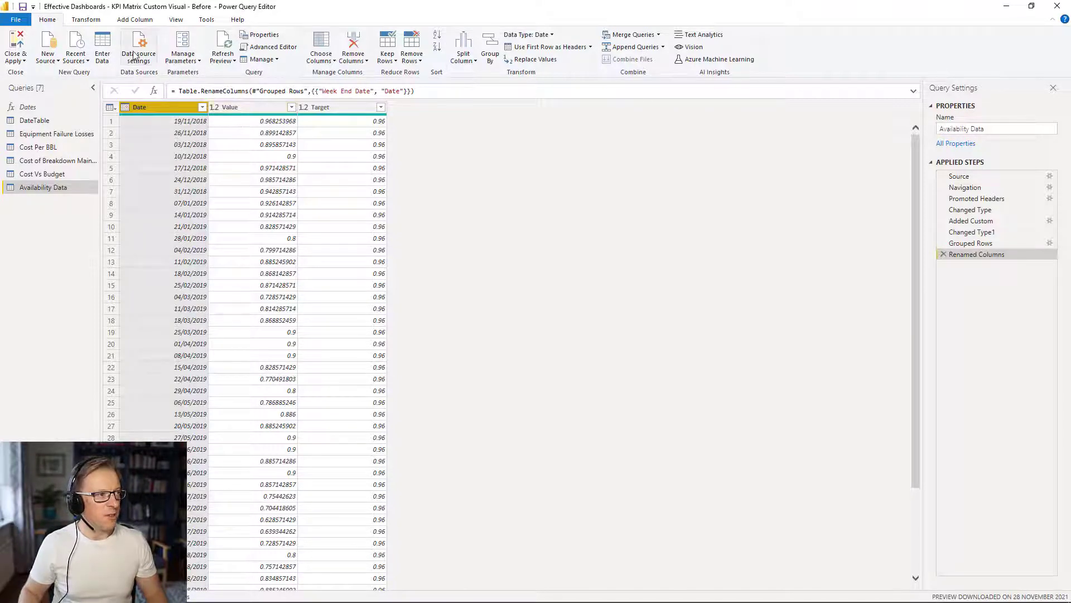
Start a new custom column and name it "KPI Name".
{"action": "left_click", "coordinate": [132, 22]}
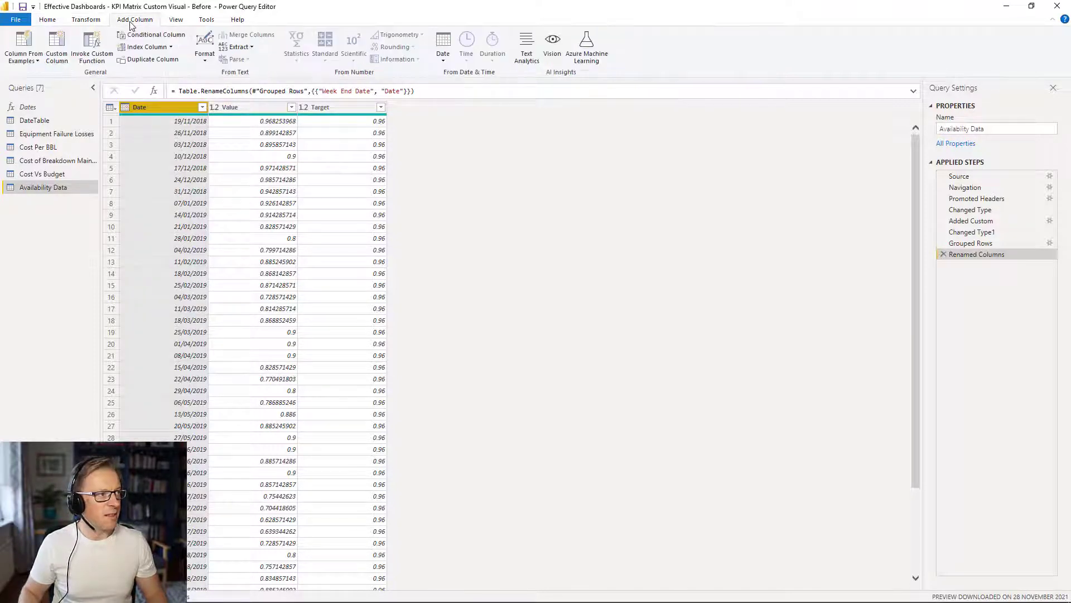
{"action": "left_click", "coordinate": [56, 49]}
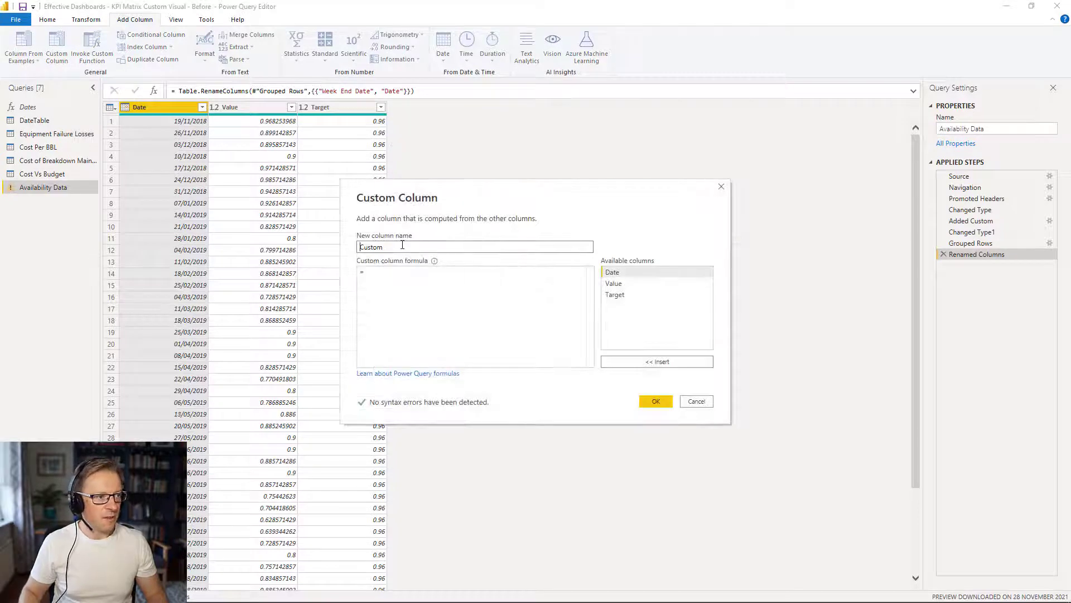
{"action": "key", "text": "ctrl+a"}
{"action": "type", "text": "KP"}
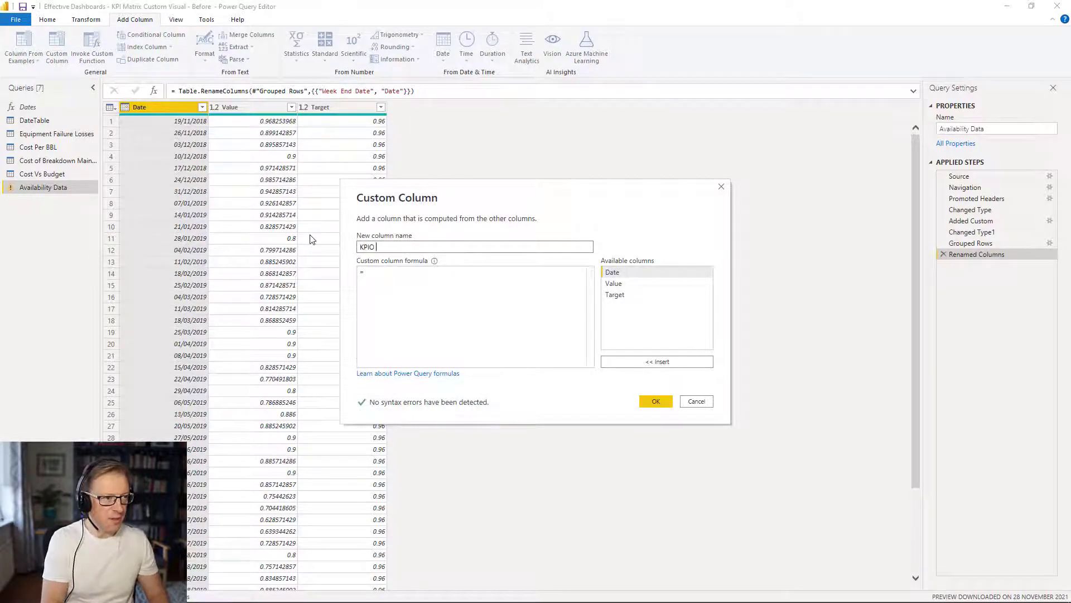
{"action": "type", "text": "I Name"}
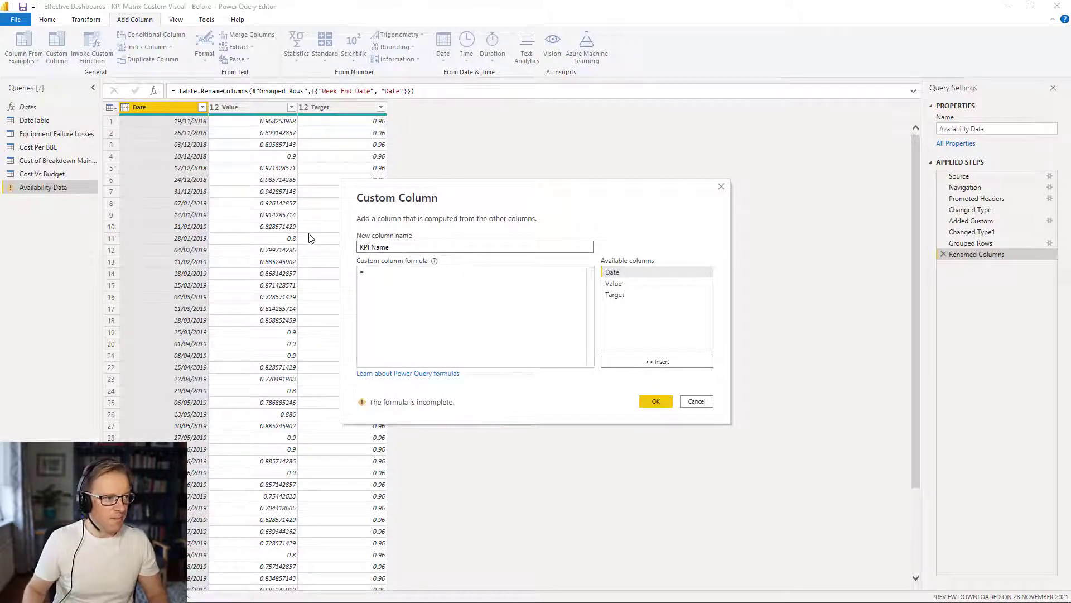
Enter the text "Critical Equipment % Availability" as the custom column's formula and add the column to the table.
{"action": "left_click", "coordinate": [378, 272]}
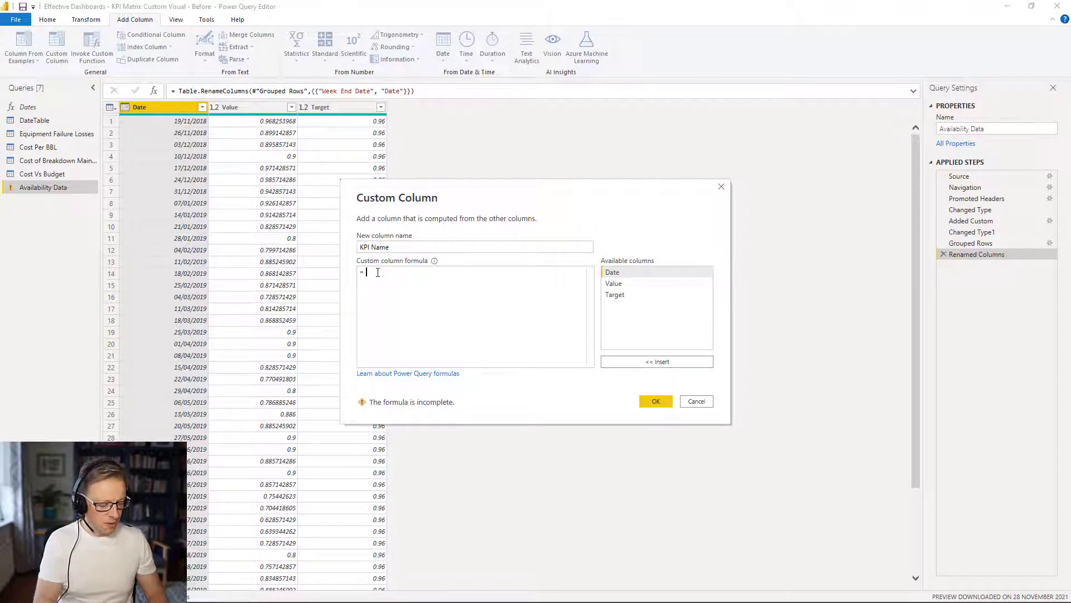
{"action": "type", "text": "\""}
{"action": "key", "text": "BackSpace"}
{"action": "type", "text": "\""}
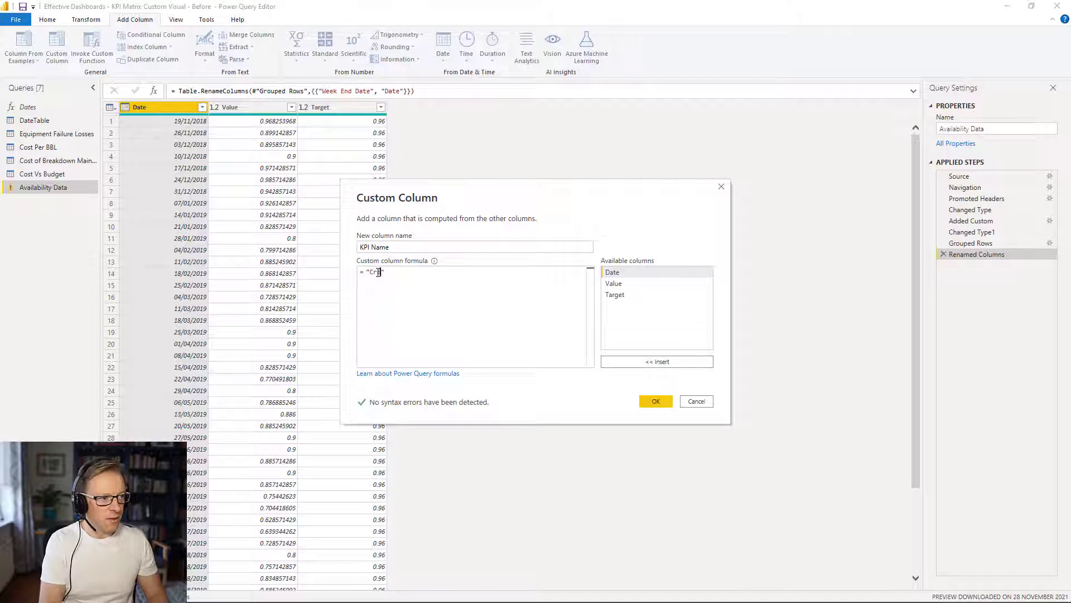
{"action": "type", "text": "Critical "}
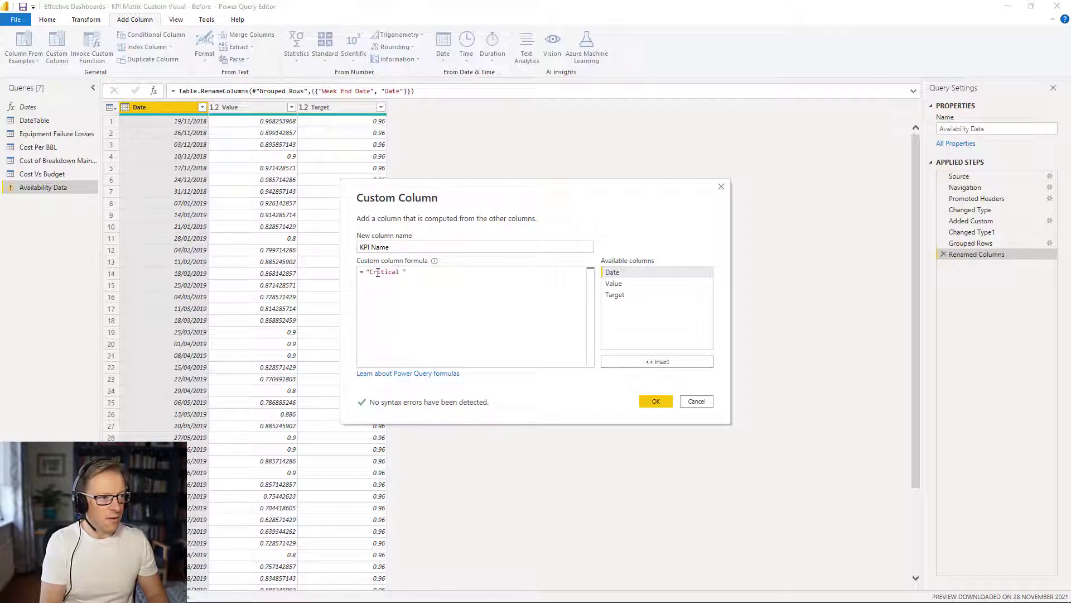
{"action": "type", "text": "Equipment"}
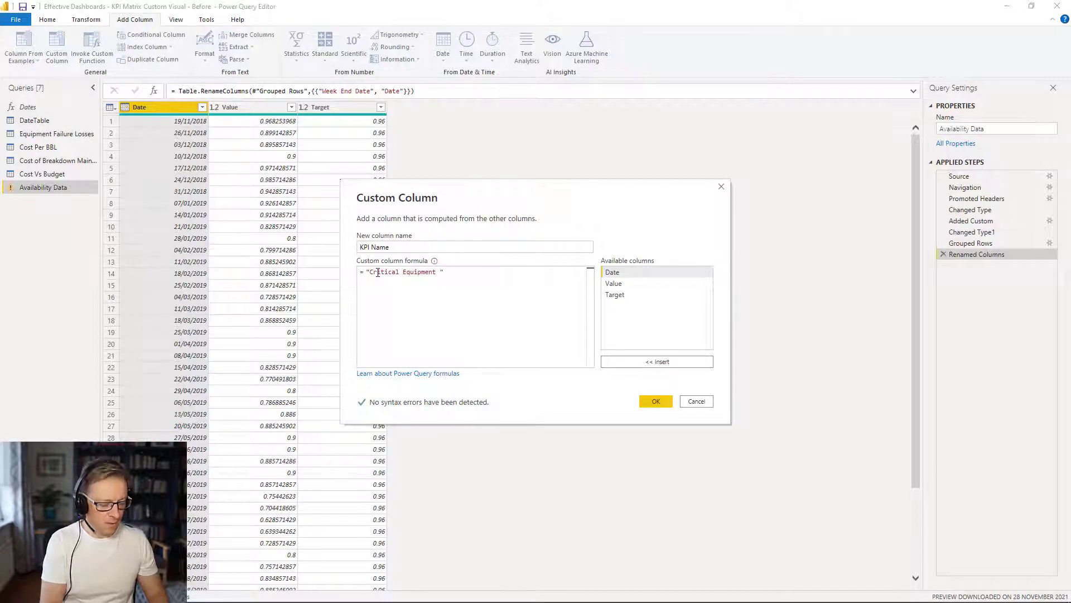
{"action": "type", "text": " % Avail"}
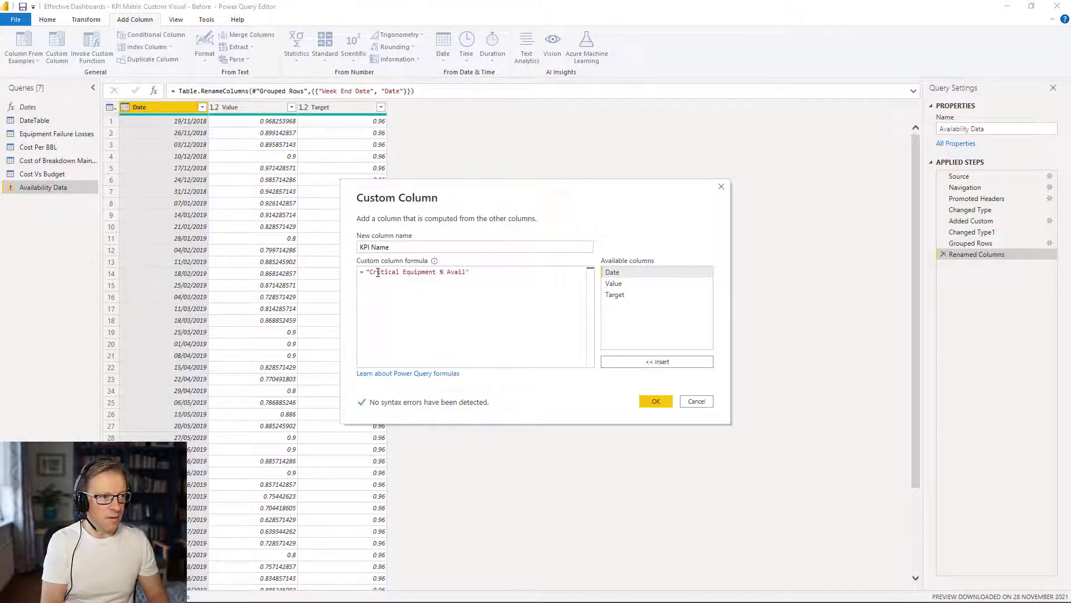
{"action": "type", "text": "ability"}
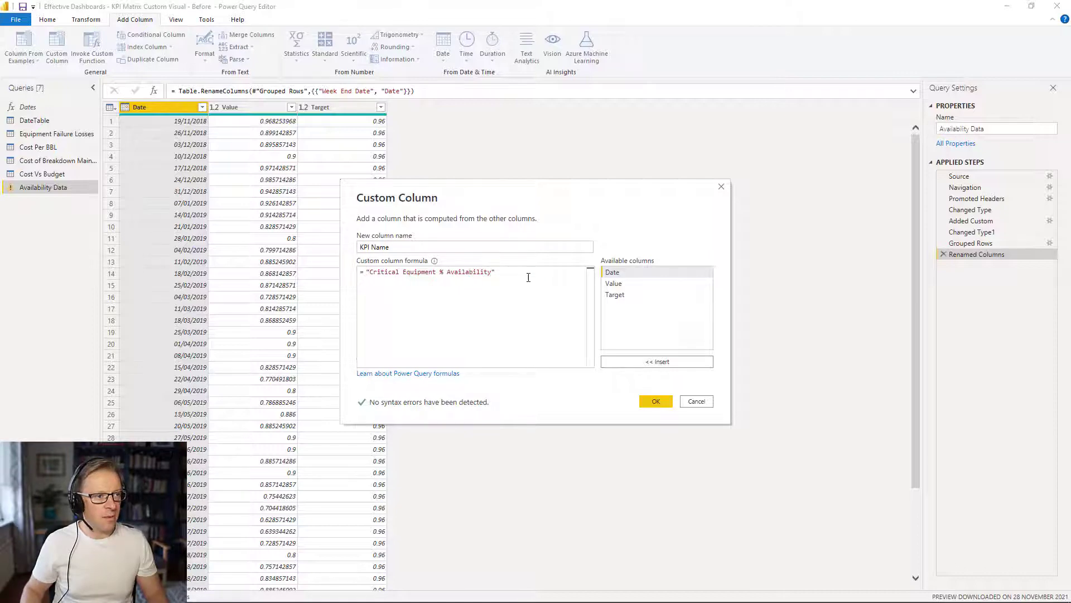
{"action": "left_click", "coordinate": [664, 401]}
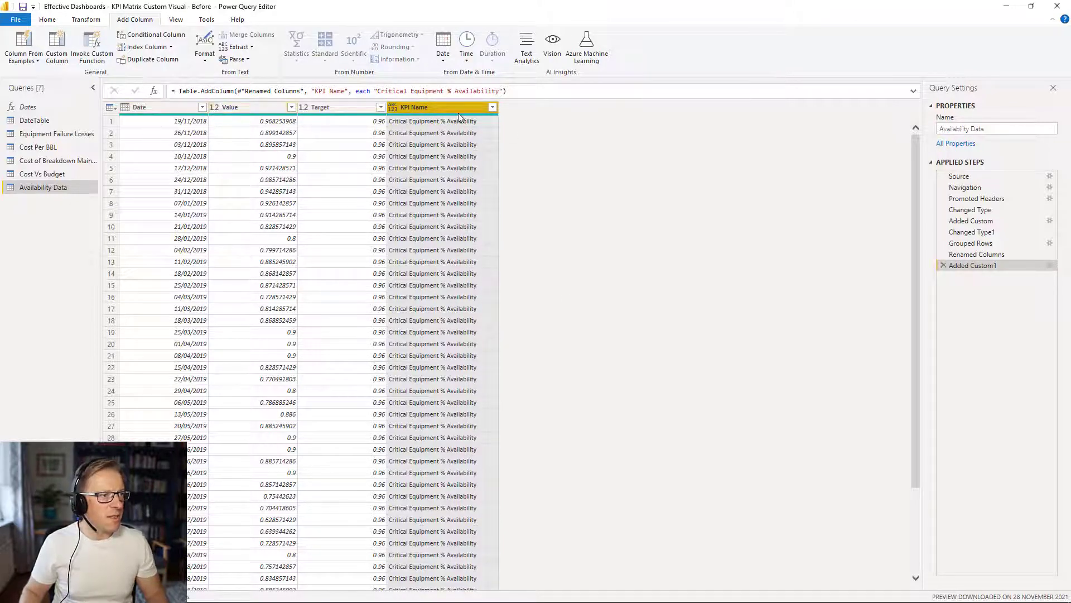
Move the KPI Name column between Date and Value and set its data type to Text.
{"action": "left_click_drag", "start_coordinate": [463, 111], "coordinate": [273, 113]}
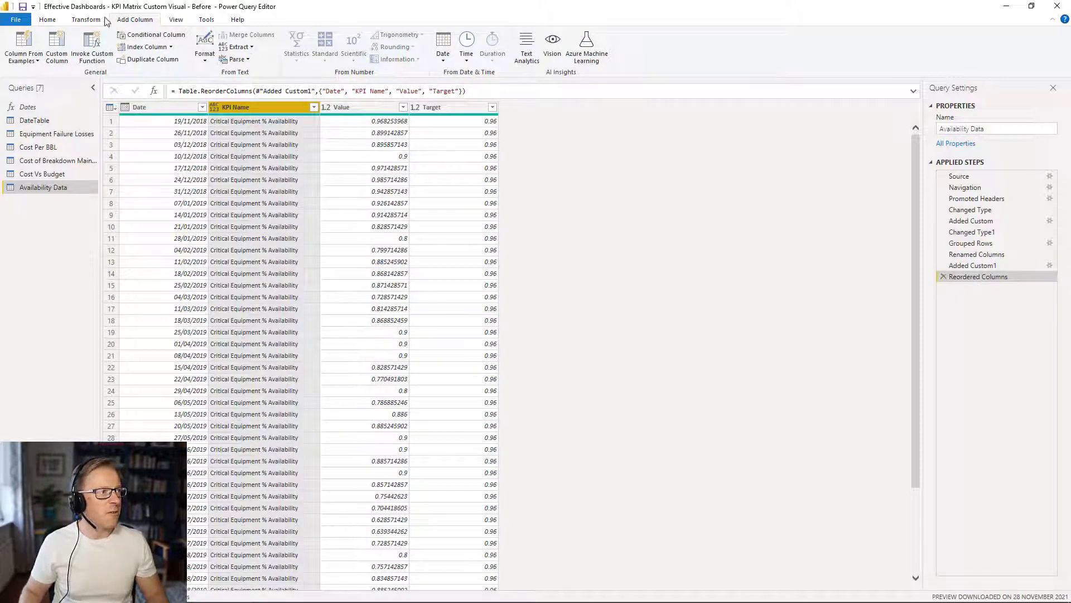
{"action": "left_click", "coordinate": [86, 20]}
{"action": "left_click", "coordinate": [153, 35]}
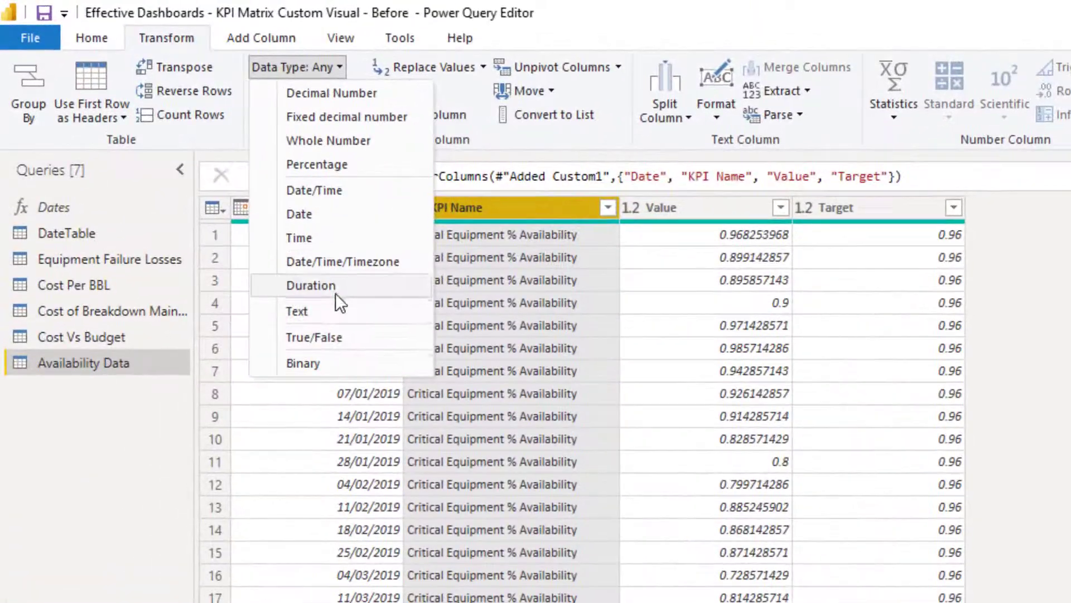
{"action": "left_click", "coordinate": [343, 313]}
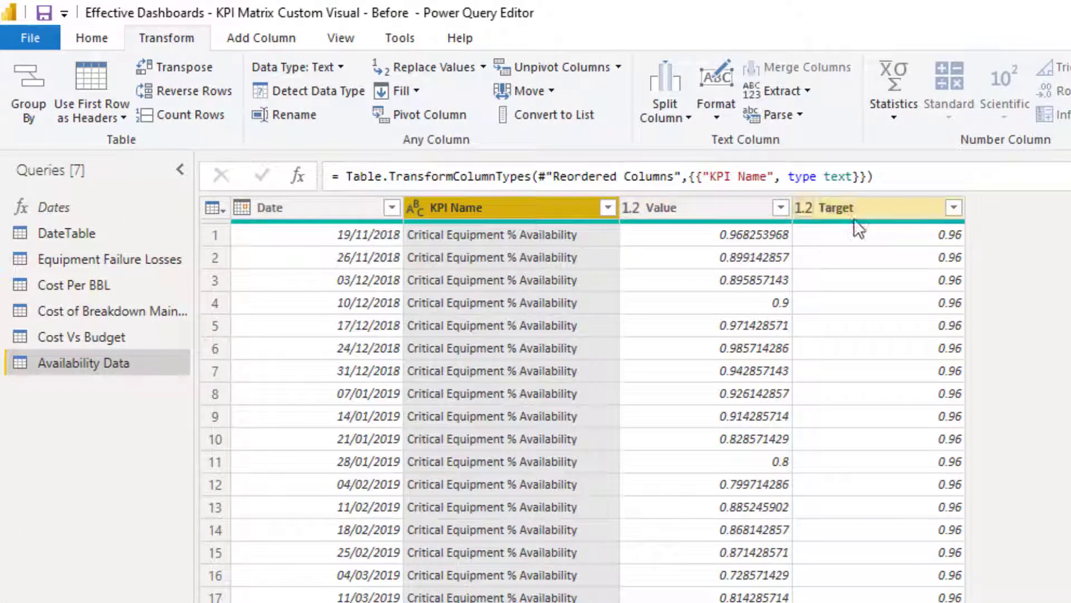
Set the data type of the Value and Target columns to Percentage, and close the query editor with all changes applied.
{"action": "left_click", "coordinate": [687, 212]}
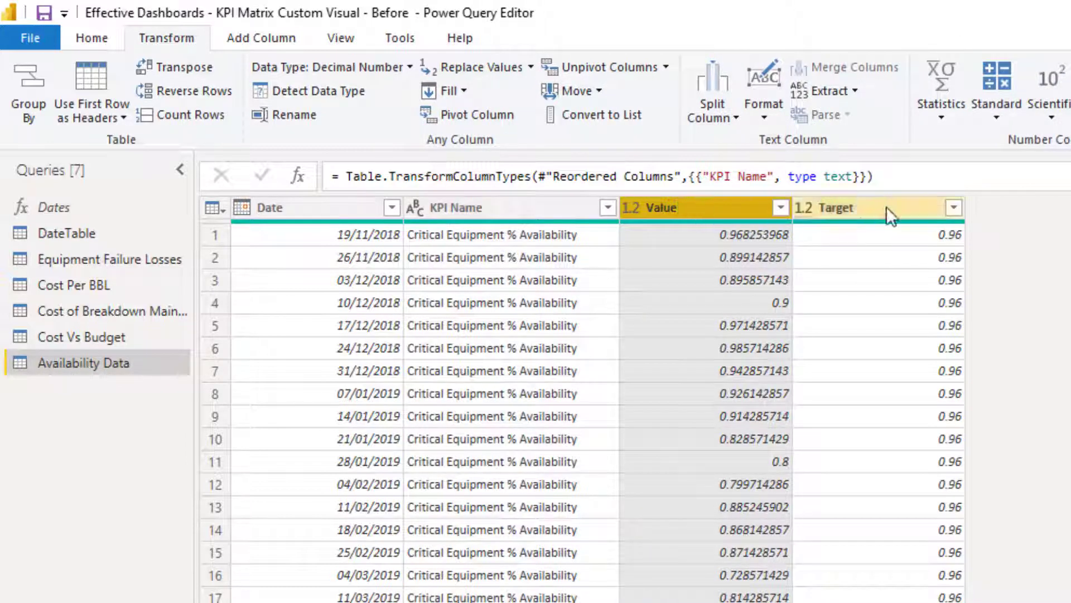
{"action": "left_click", "coordinate": [367, 70]}
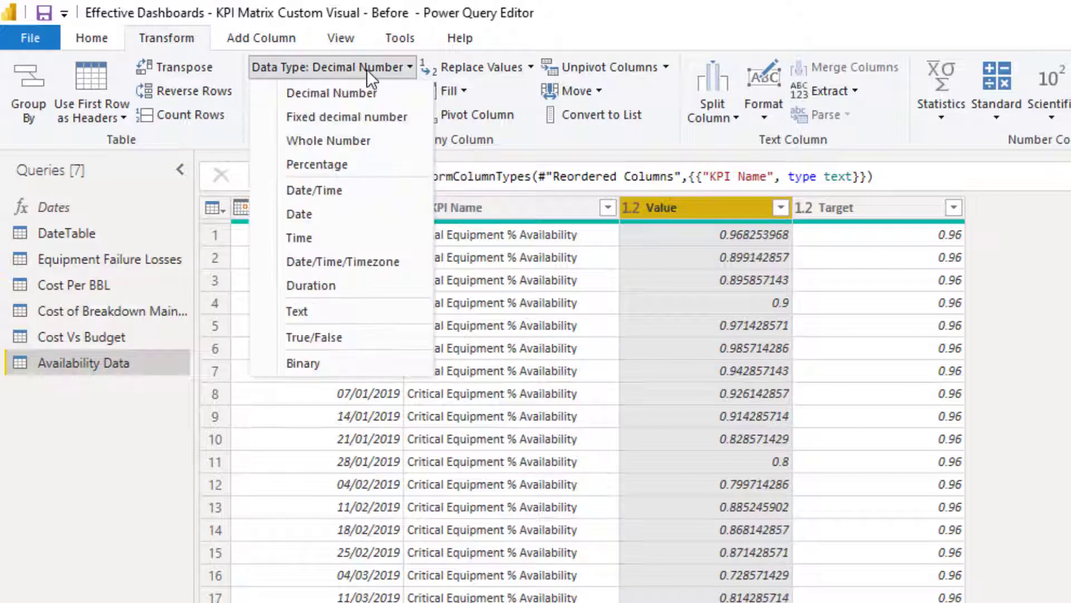
{"action": "left_click", "coordinate": [340, 163]}
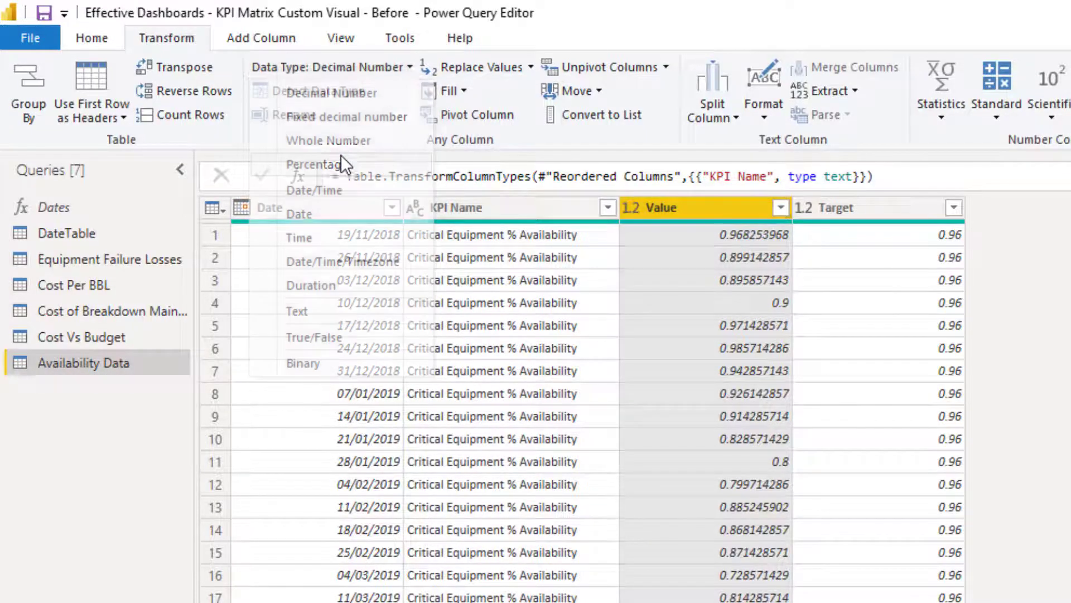
{"action": "left_click", "coordinate": [872, 206]}
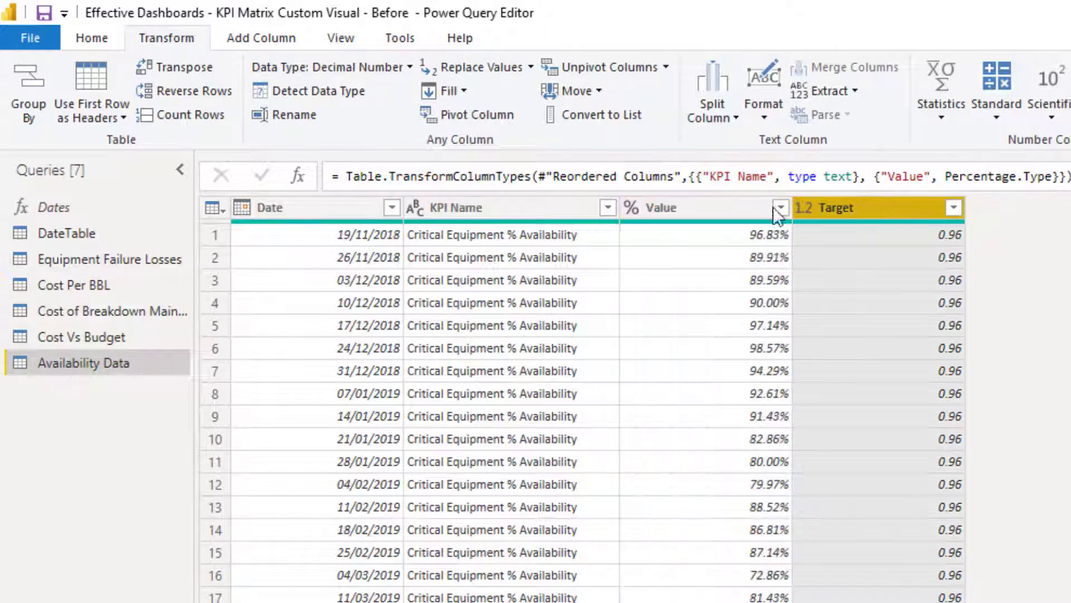
{"action": "left_click", "coordinate": [336, 65]}
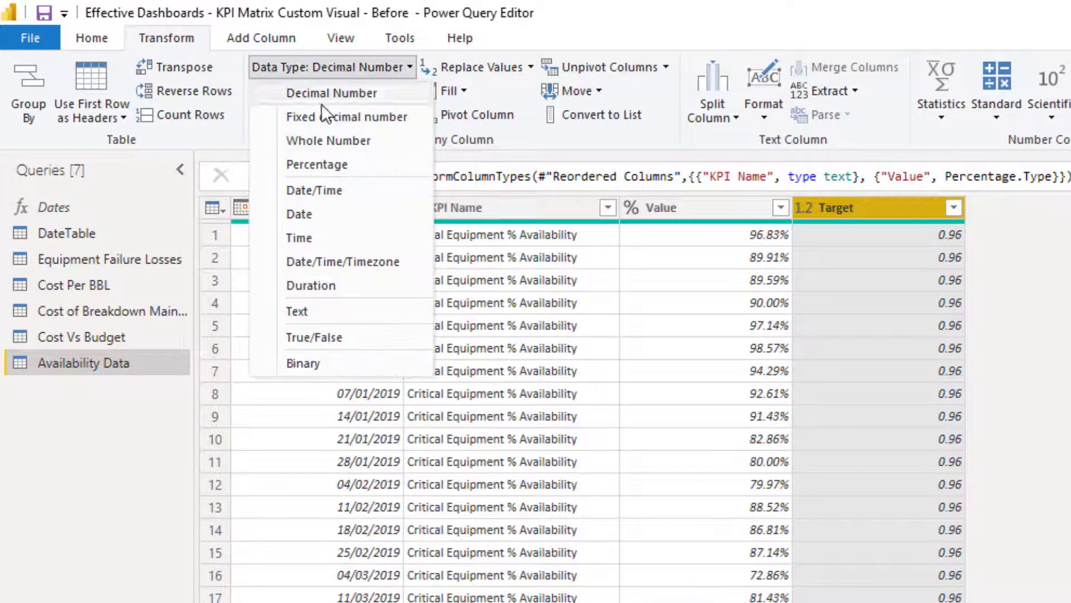
{"action": "left_click", "coordinate": [333, 166]}
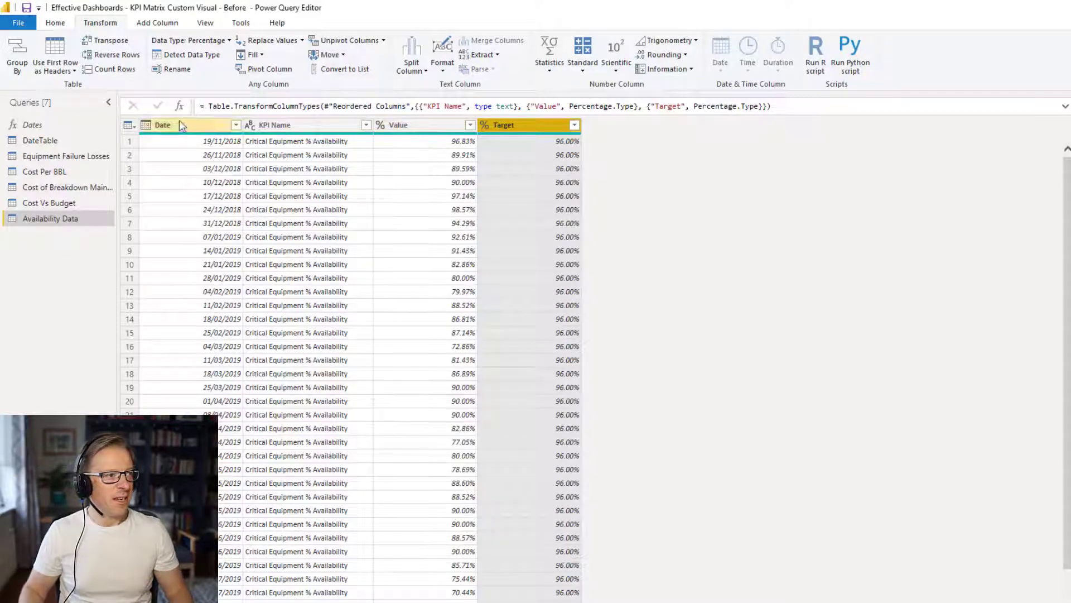
{"action": "left_click", "coordinate": [56, 23]}
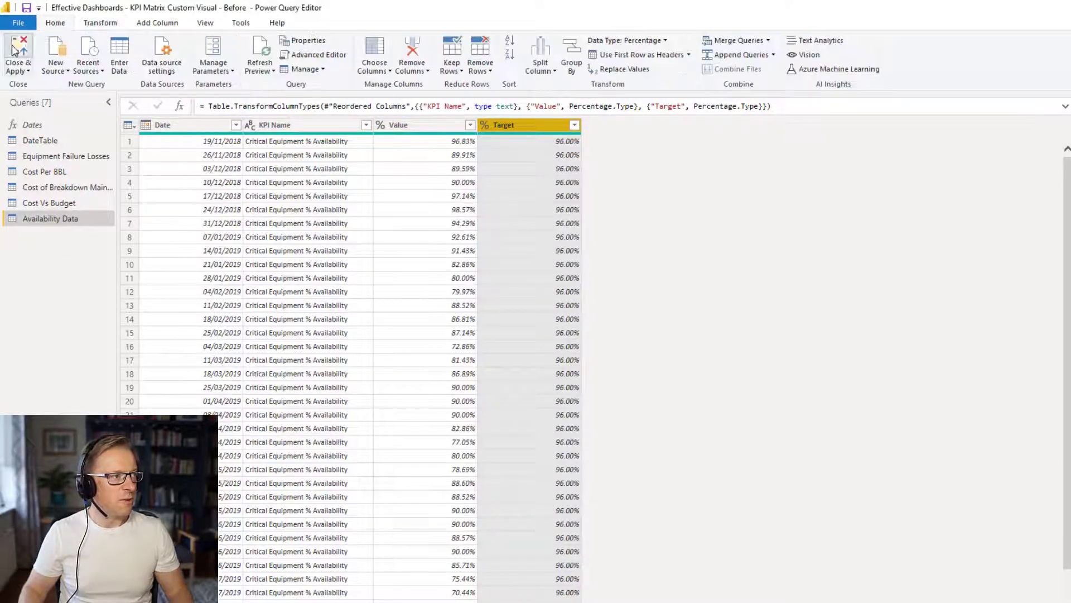
{"action": "left_click", "coordinate": [18, 49]}
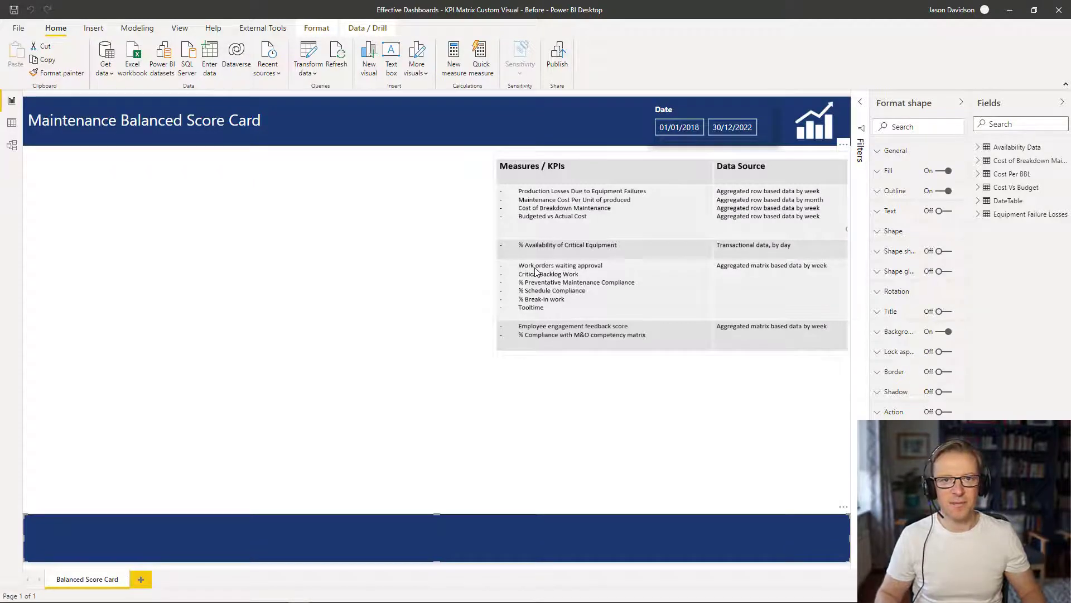
Switch to the Excel workbook MWM KPI Sheet.xlsx, examine the KPI Dashboard and MWM Input Sheet layouts, and close it.
{"action": "key", "text": "alt+Tab"}
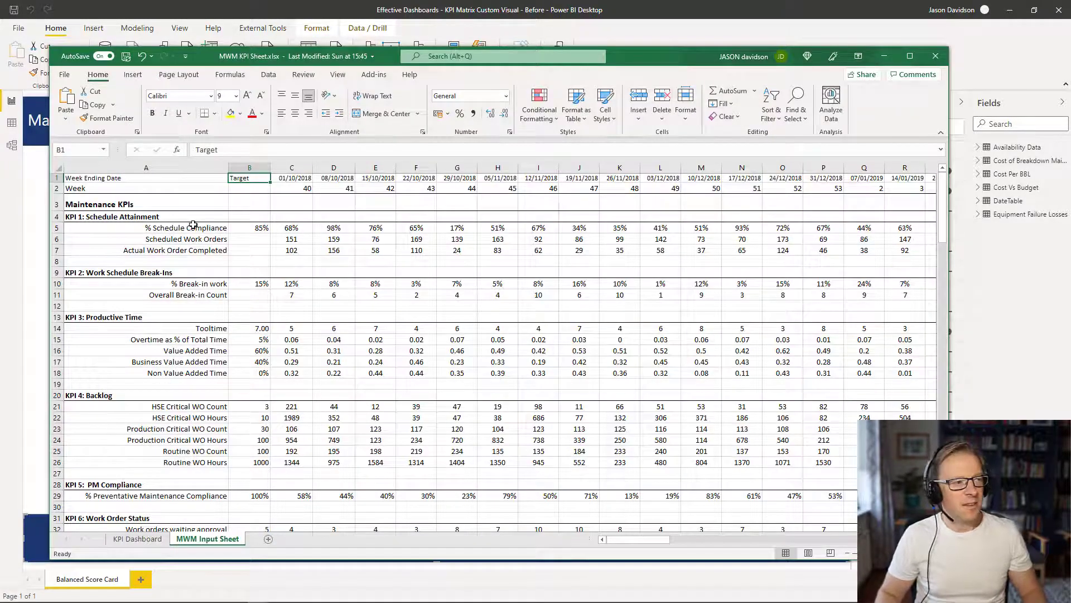
{"action": "left_click", "coordinate": [140, 539]}
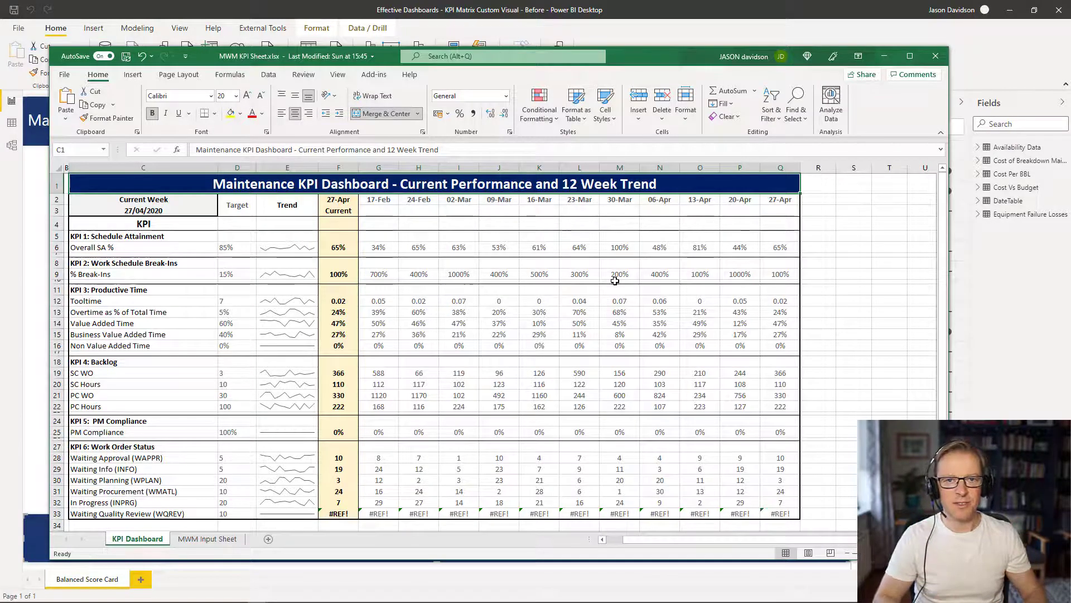
{"action": "left_click", "coordinate": [200, 542]}
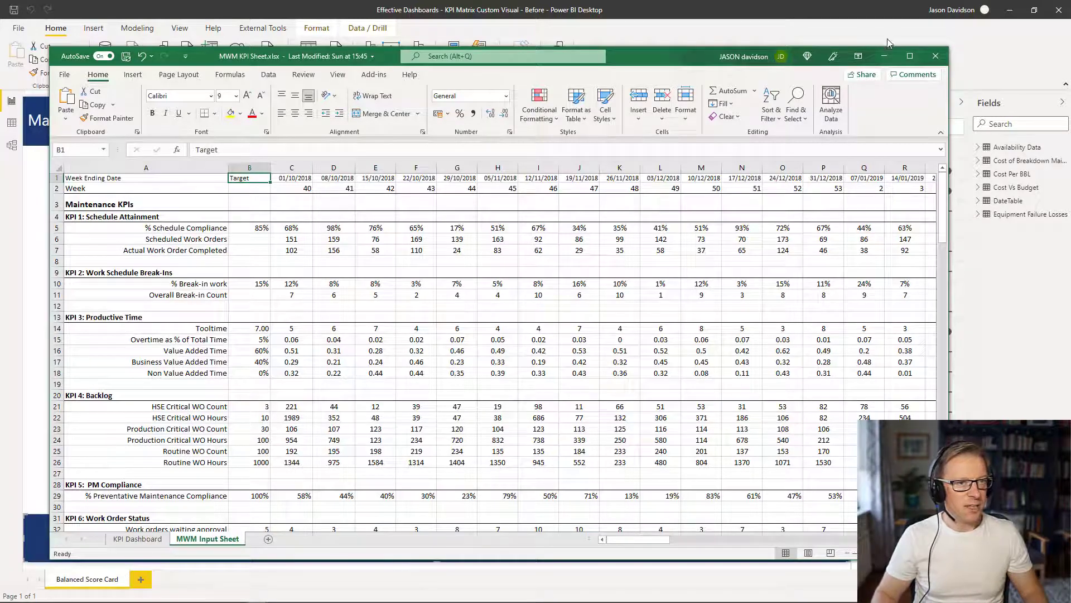
{"action": "left_click", "coordinate": [937, 58]}
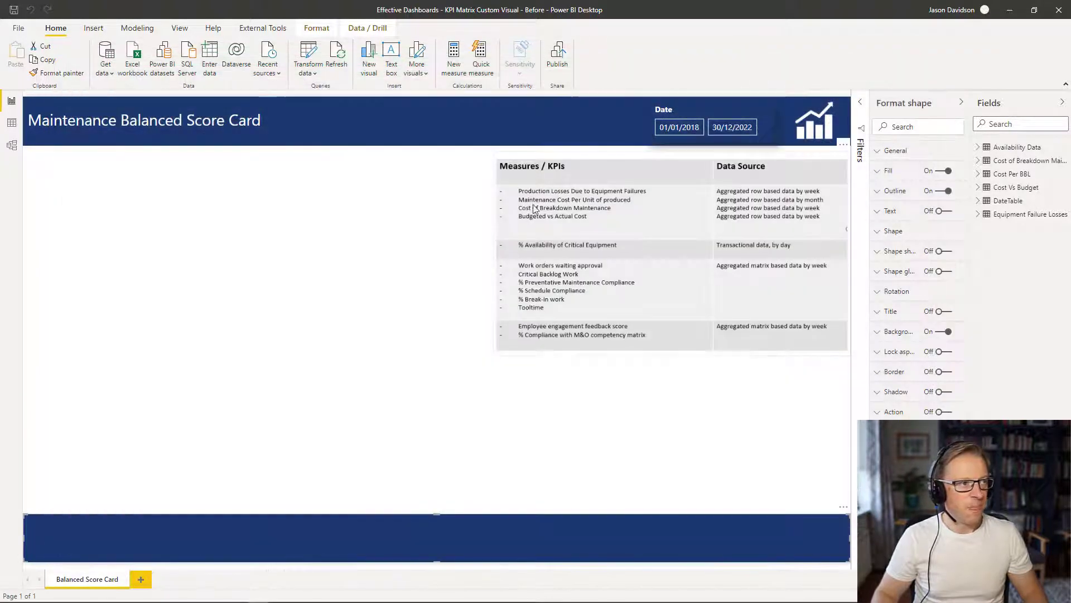
Import the MWM Input Sheet from the Excel workbook MWM KPI Sheet.xlsx and open it for transformation in the query editor.
{"action": "left_click", "coordinate": [134, 58]}
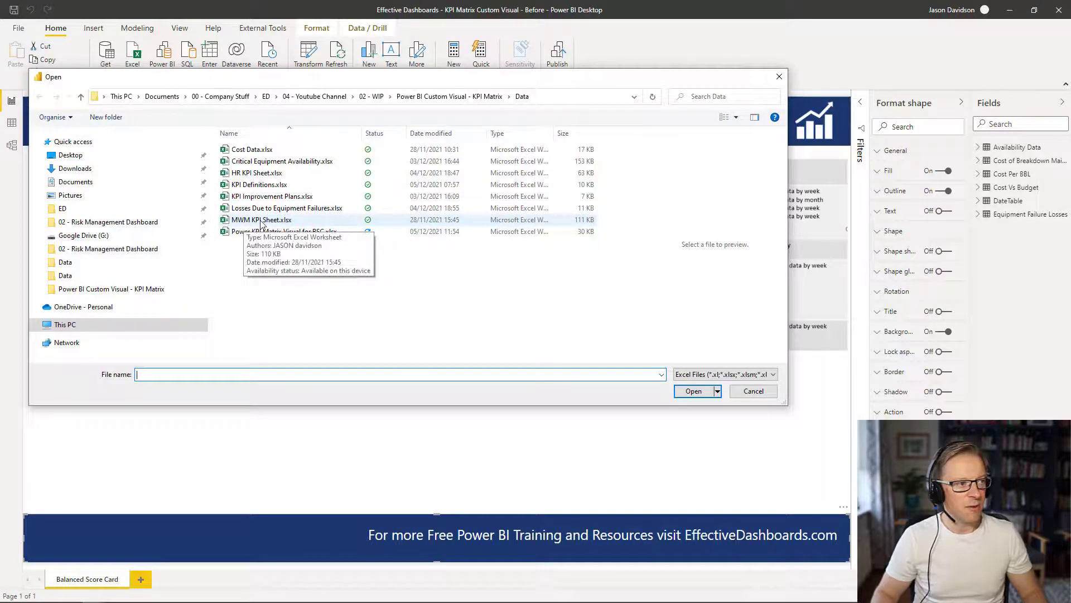
{"action": "double_click", "coordinate": [243, 221]}
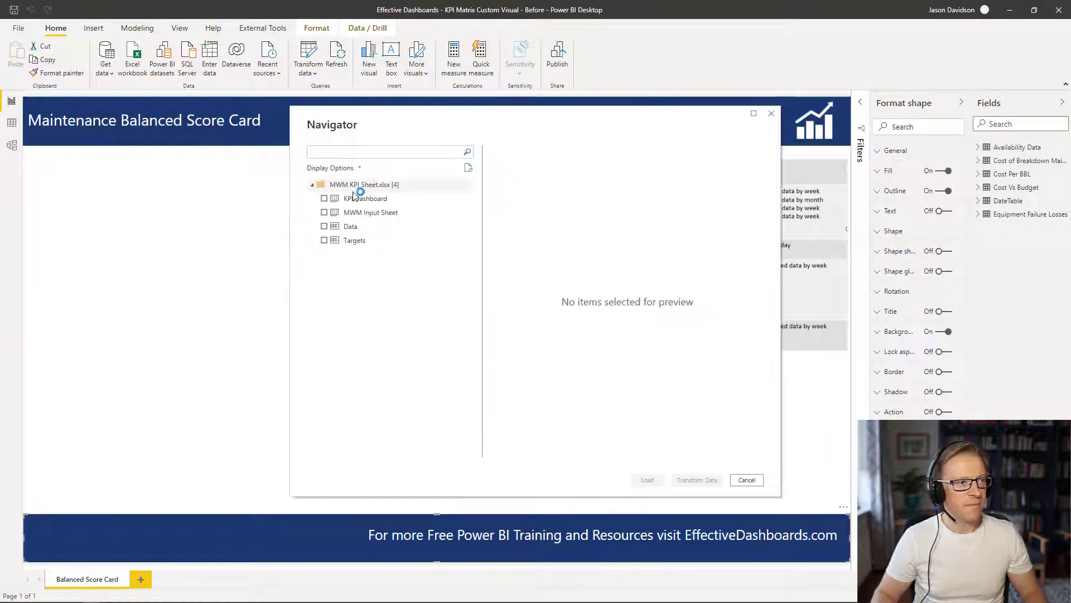
{"action": "left_click", "coordinate": [324, 212]}
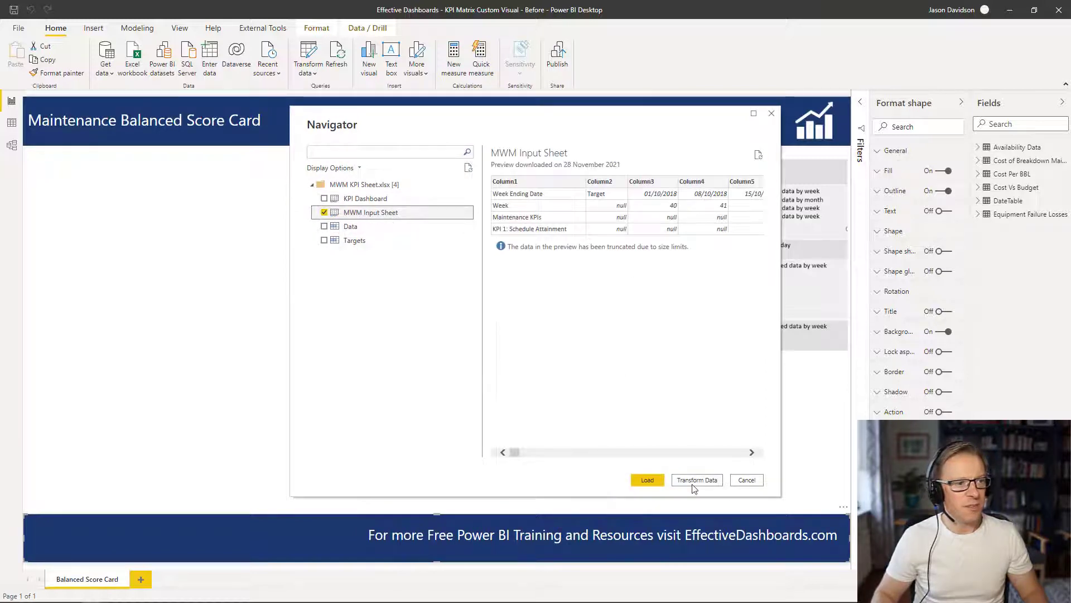
{"action": "left_click", "coordinate": [696, 481]}
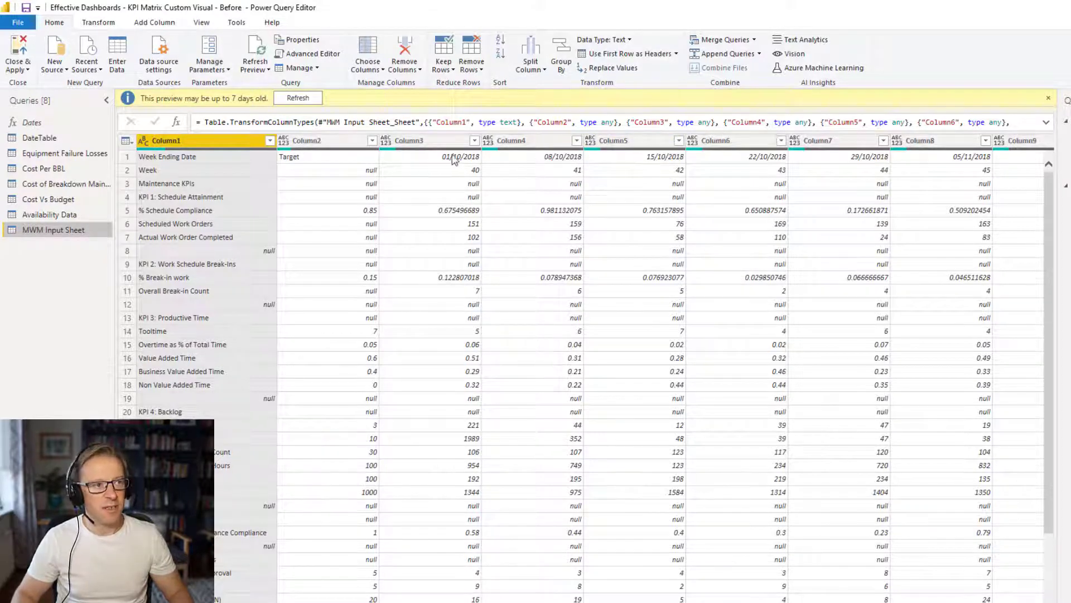
Promote the first row of the MWM Input Sheet query to headers and remove the top 2 rows.
{"action": "left_click", "coordinate": [663, 52]}
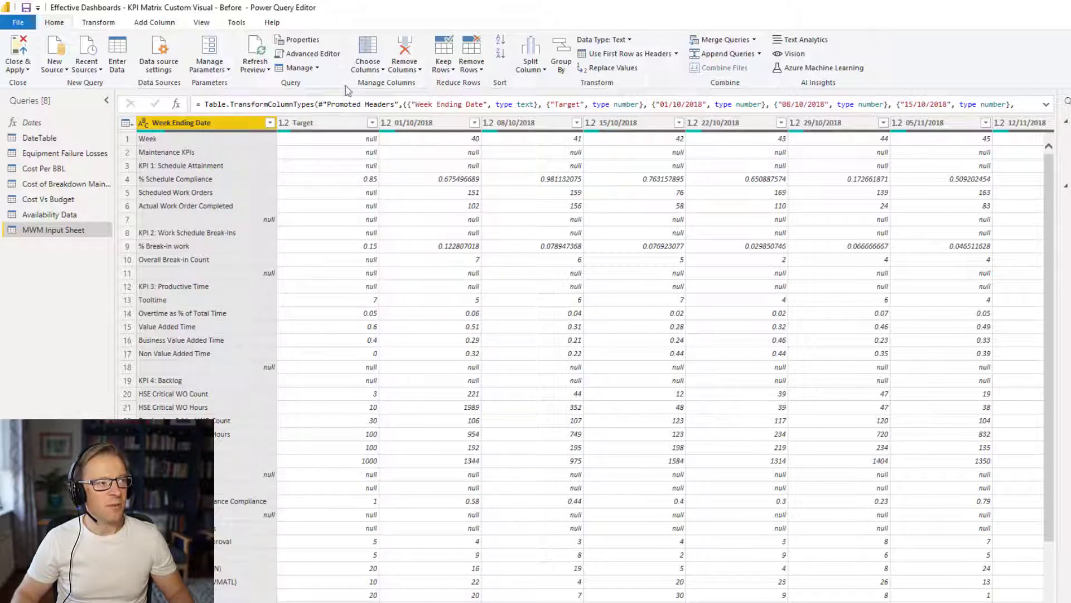
{"action": "left_click", "coordinate": [474, 69]}
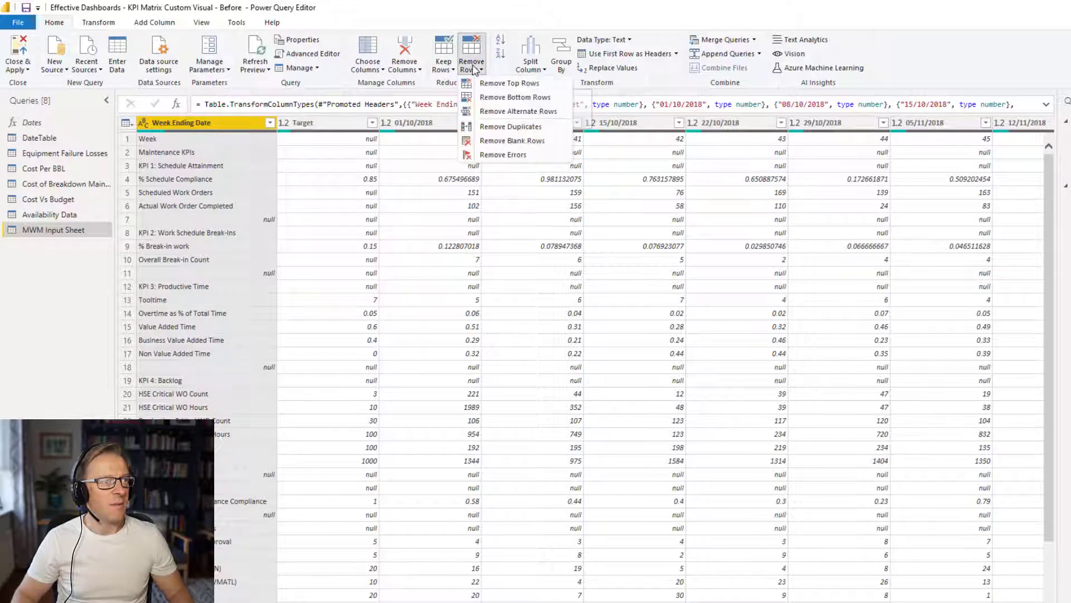
{"action": "left_click", "coordinate": [514, 85]}
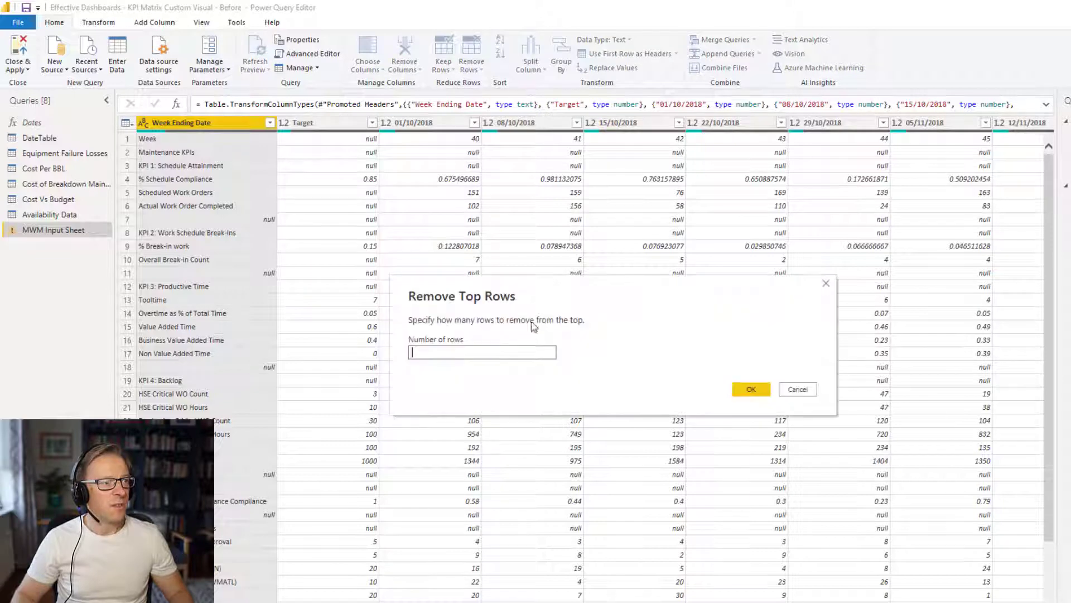
{"action": "type", "text": "2"}
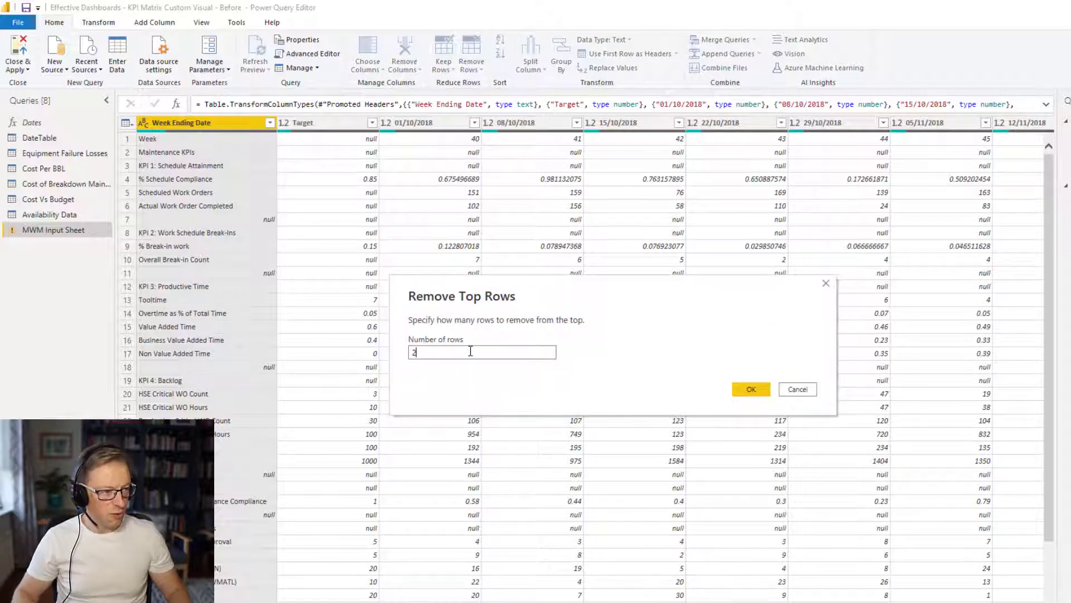
{"action": "key", "text": "Return"}
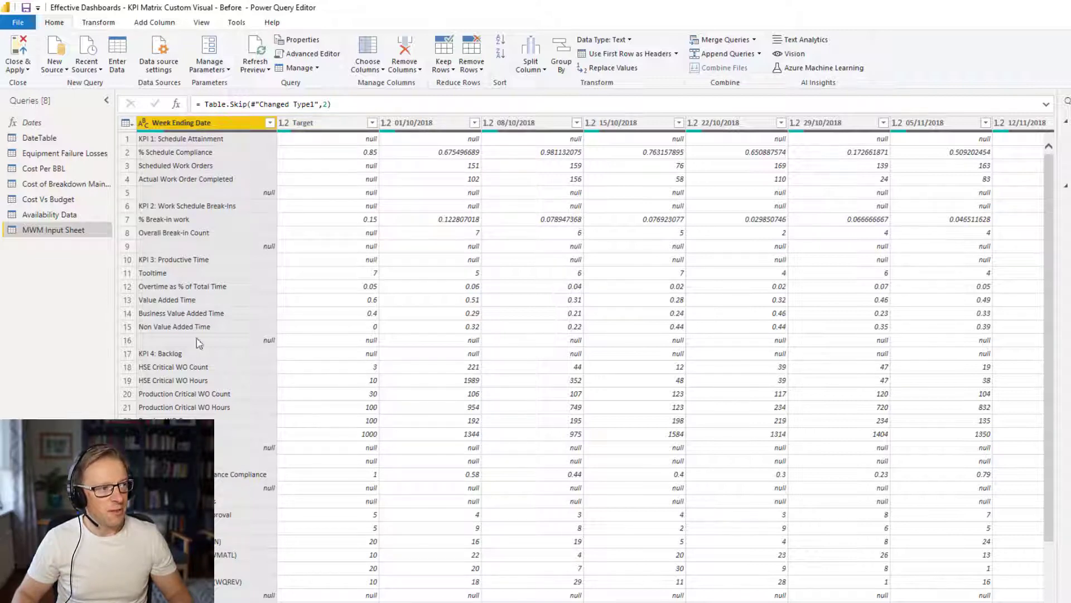
Rename the Week Ending Date column as KPI Name and remove the blank rows from the table.
{"action": "double_click", "coordinate": [179, 126]}
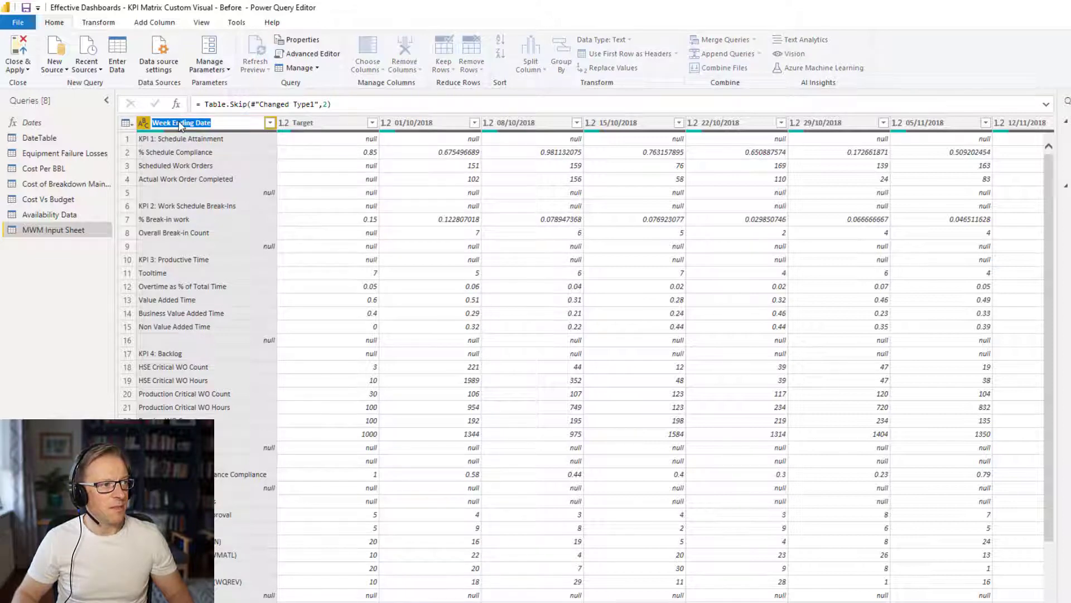
{"action": "type", "text": "KP"}
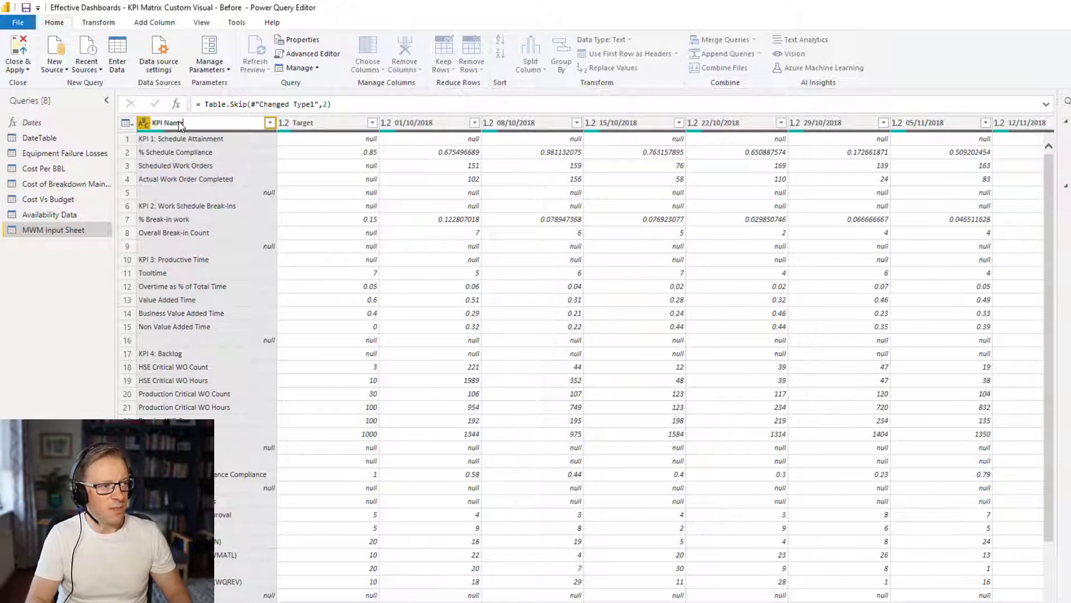
{"action": "type", "text": "I Name"}
{"action": "key", "text": "Return"}
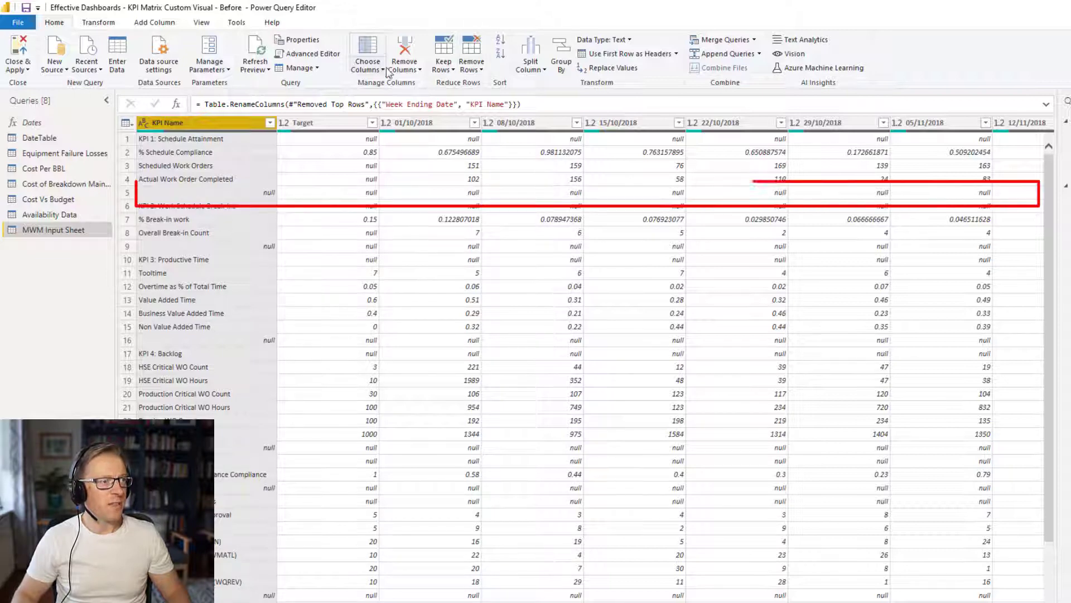
{"action": "left_click", "coordinate": [469, 69]}
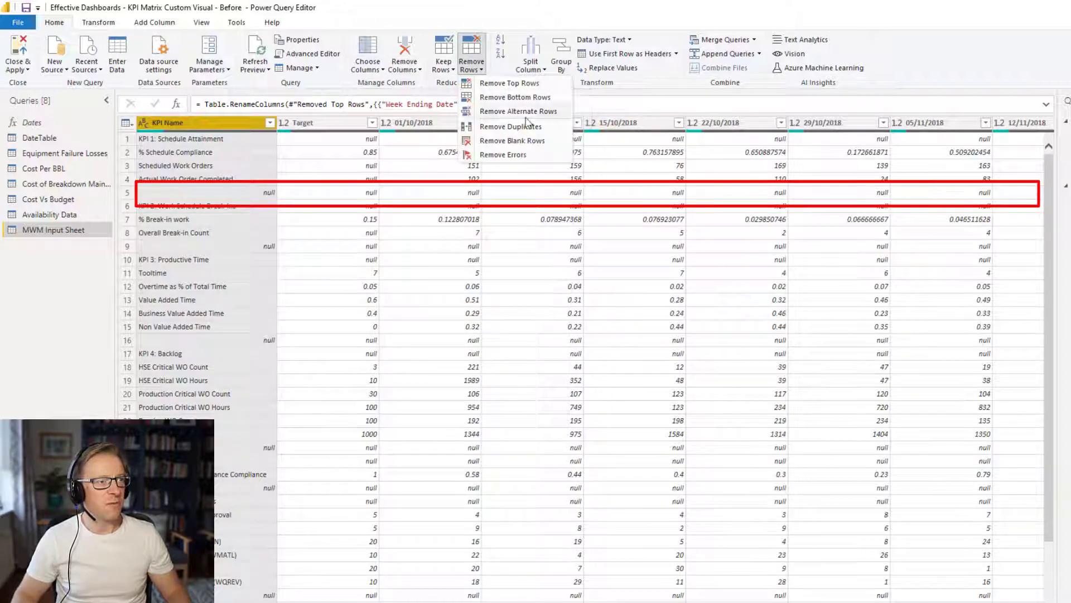
{"action": "left_click", "coordinate": [512, 141]}
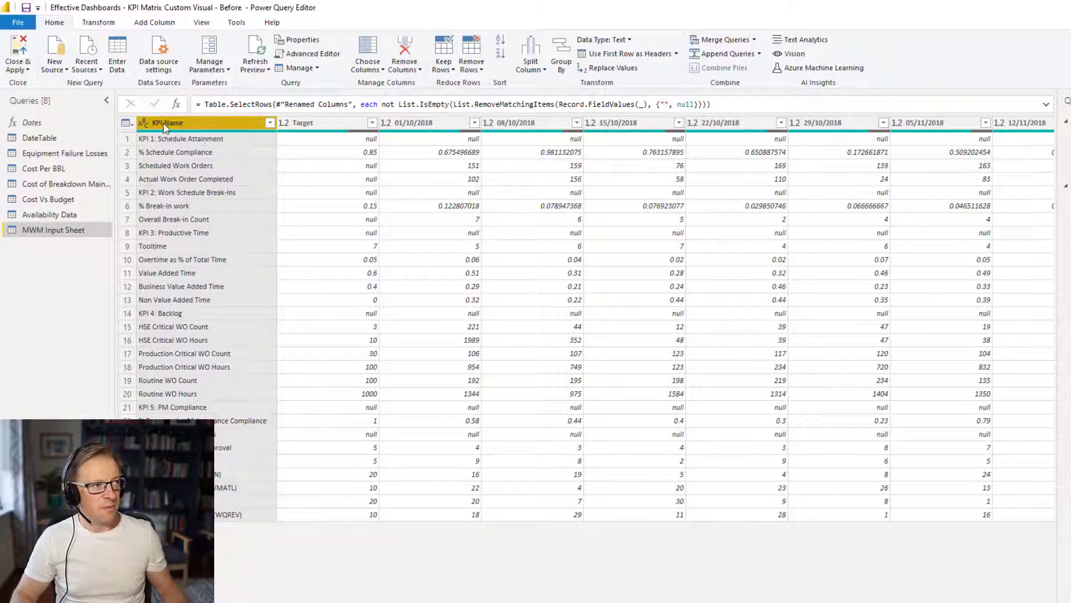
Unpivot all columns other than KPI Name and Target.
{"action": "left_click", "coordinate": [322, 127], "text": "shift"}
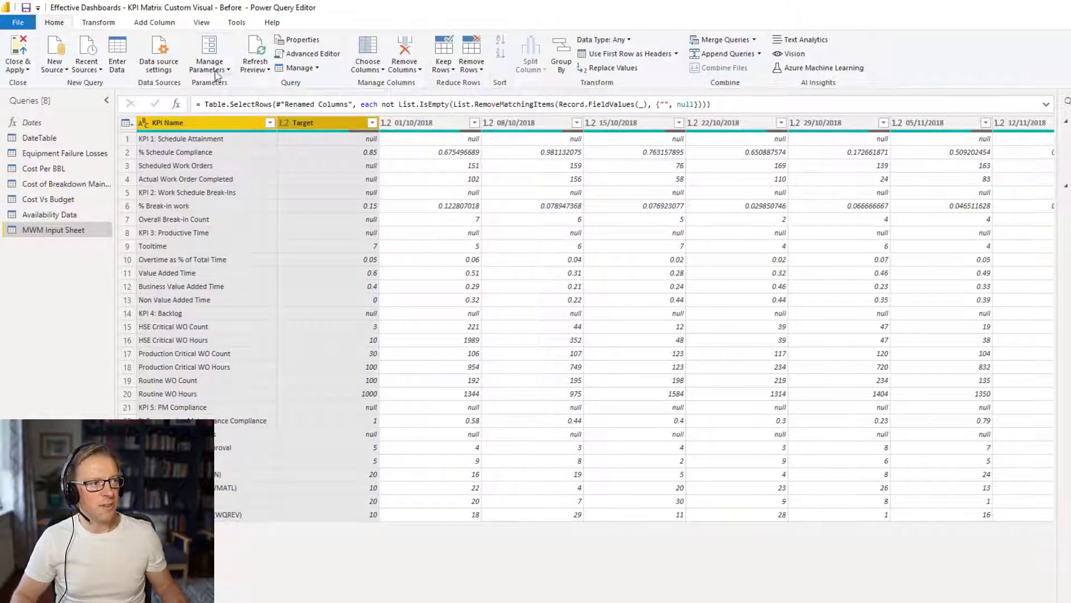
{"action": "left_click", "coordinate": [103, 24]}
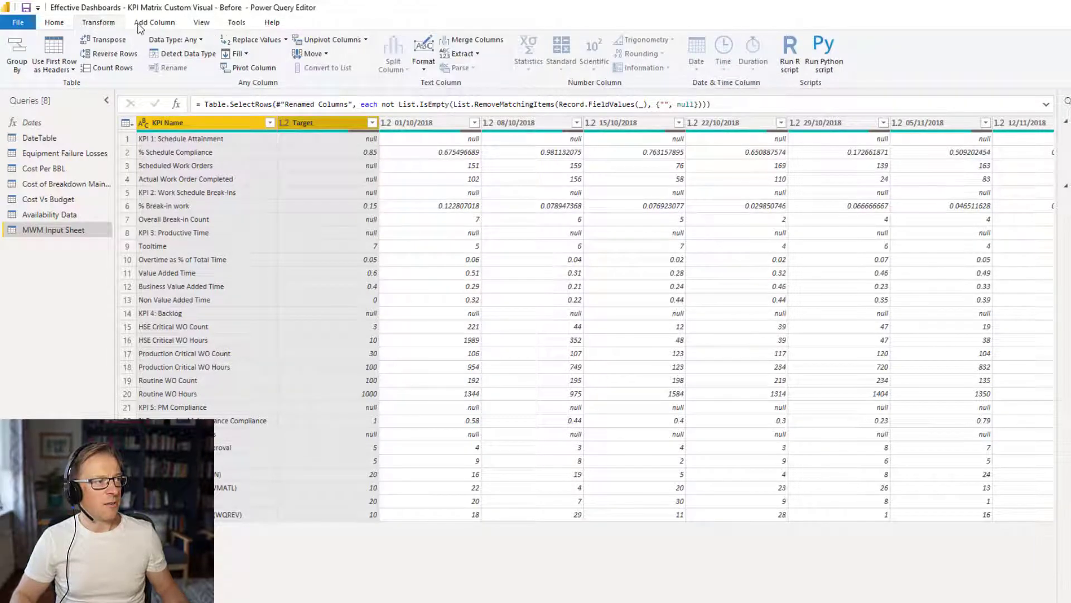
{"action": "left_click", "coordinate": [366, 39]}
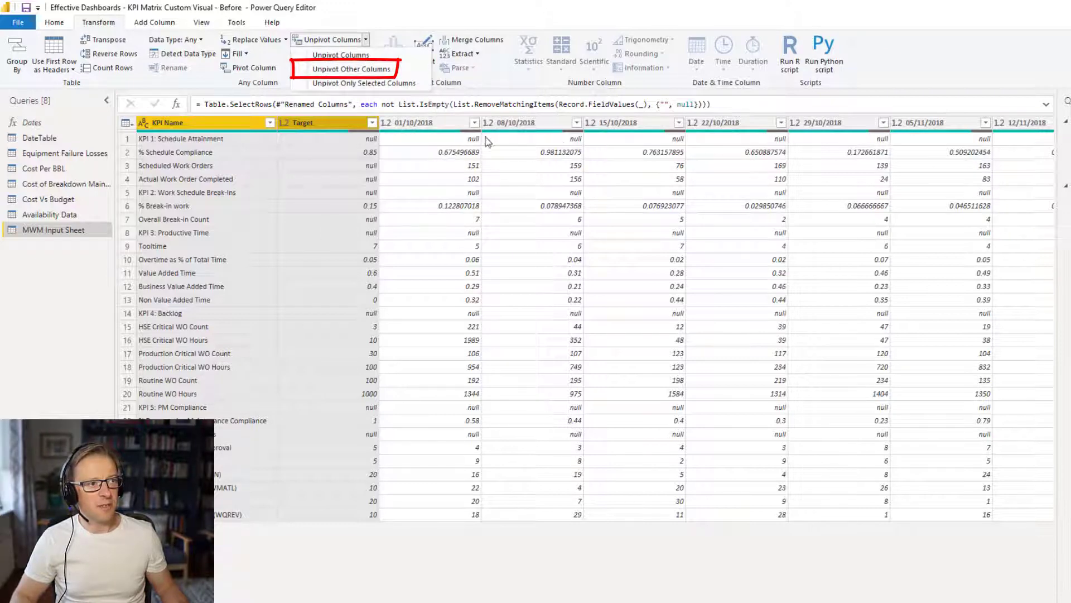
{"action": "left_click", "coordinate": [352, 69]}
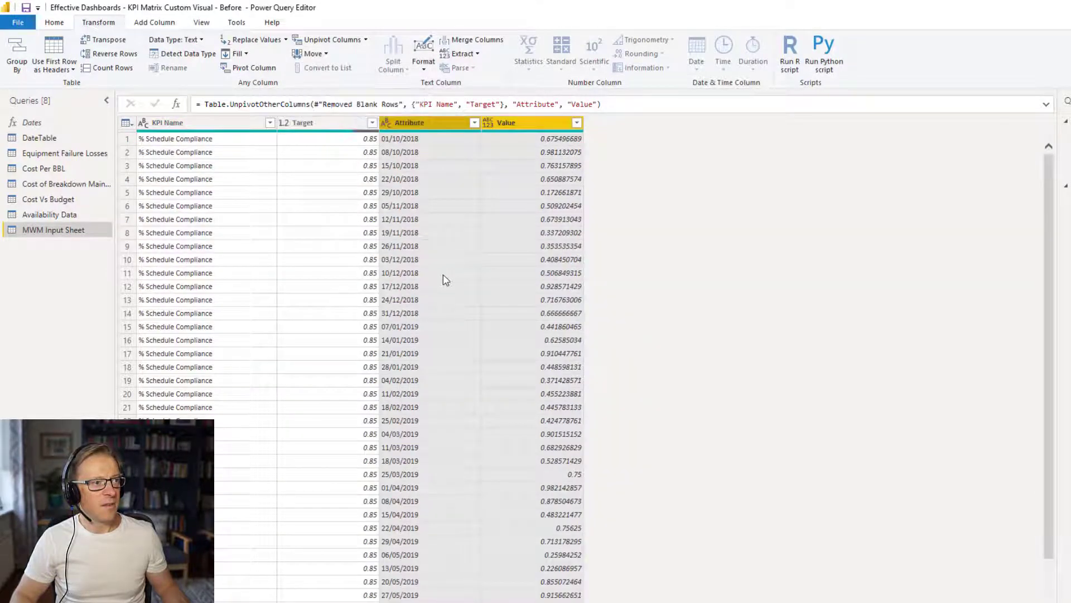
{"action": "left_click", "coordinate": [443, 276]}
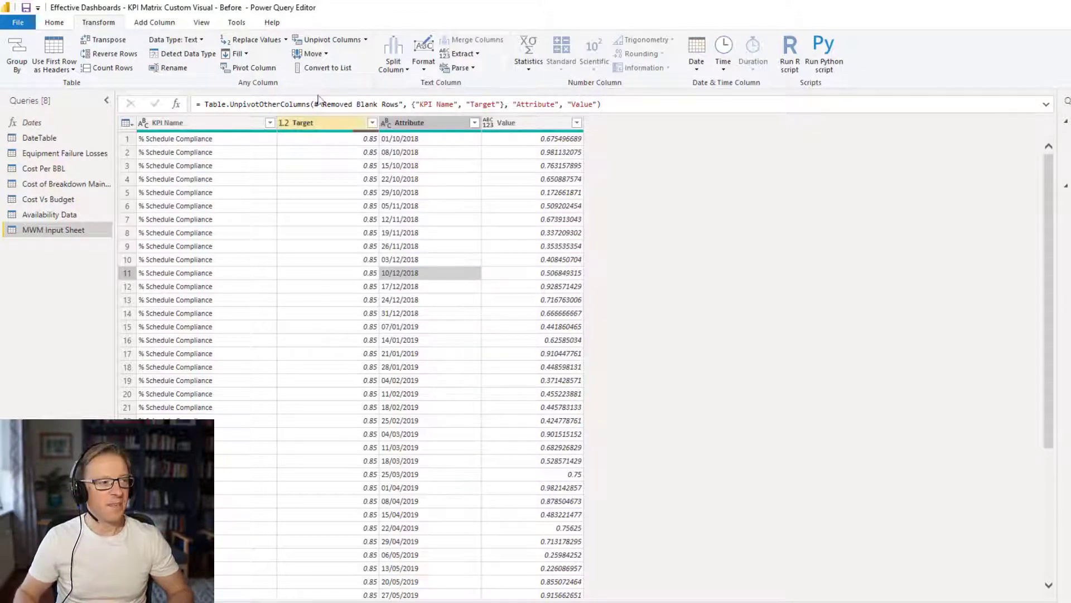
Rename the Attribute column as Date.
{"action": "double_click", "coordinate": [416, 124]}
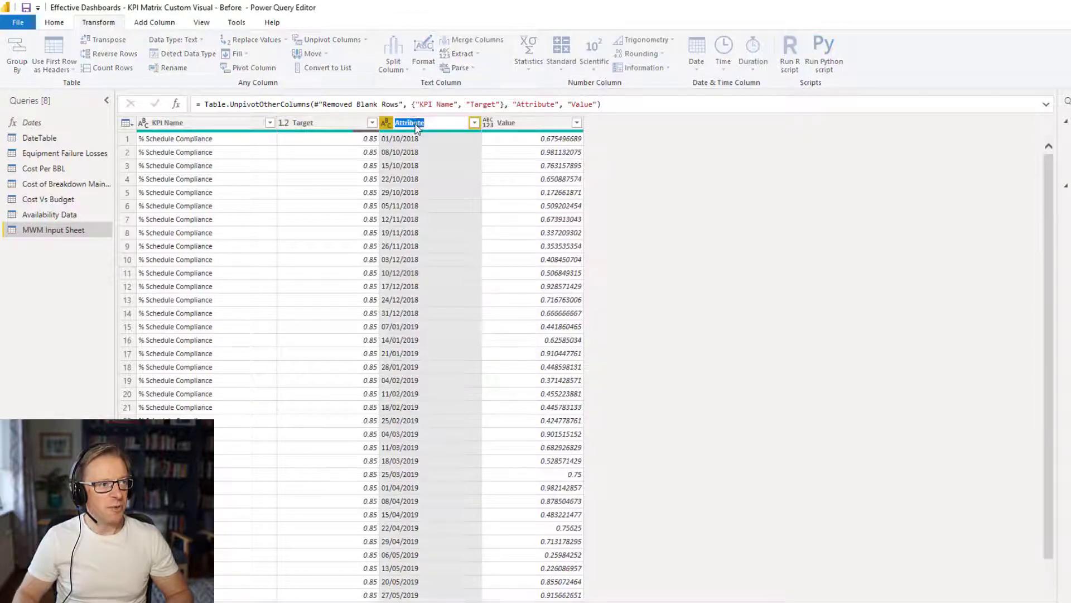
{"action": "type", "text": "Date"}
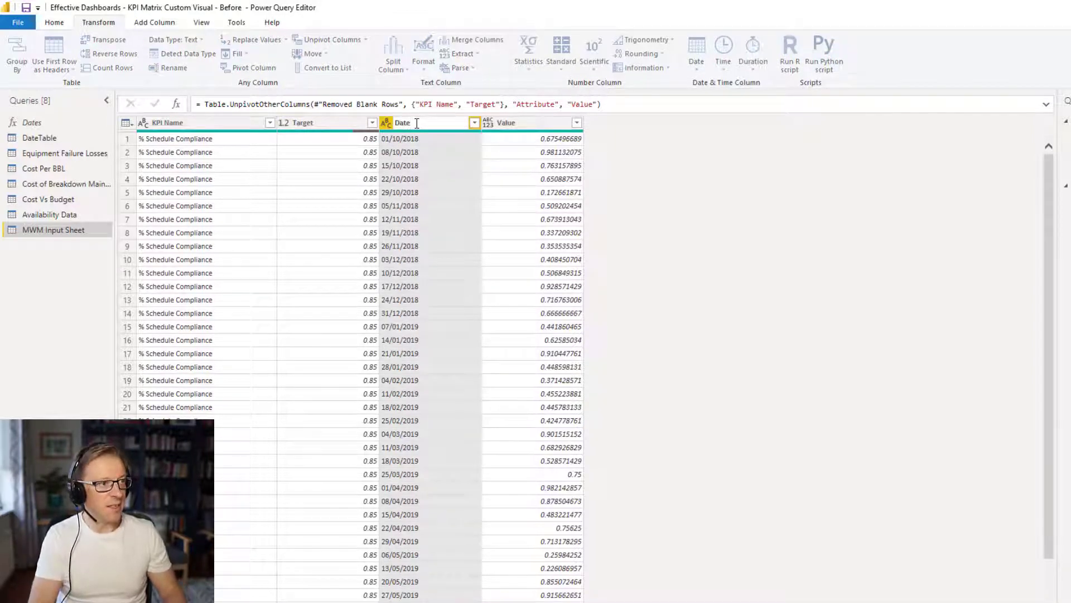
{"action": "key", "text": "Return"}
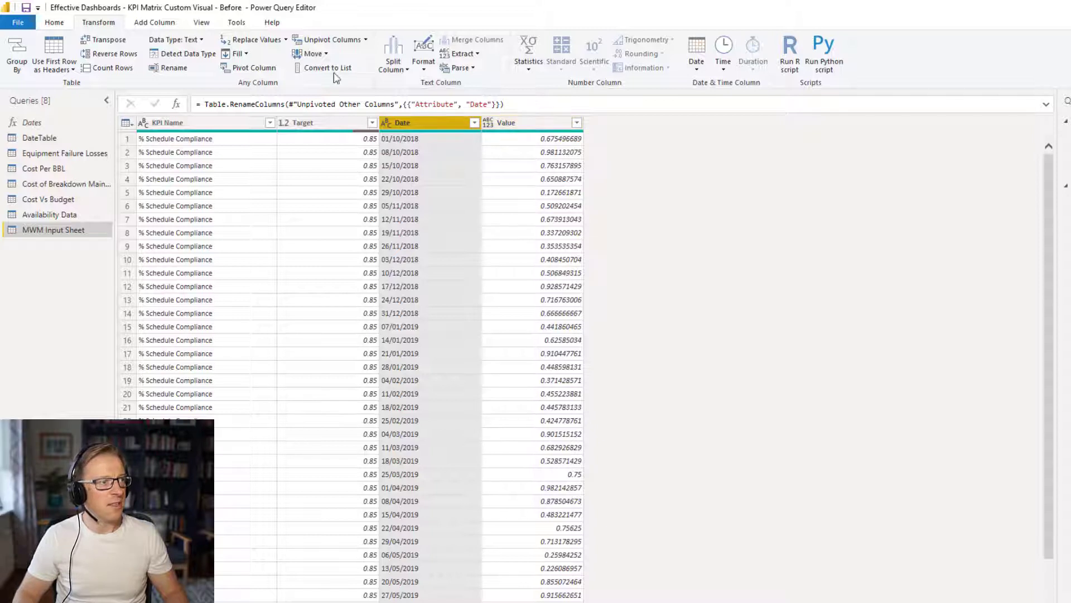
{"action": "left_click", "coordinate": [174, 40]}
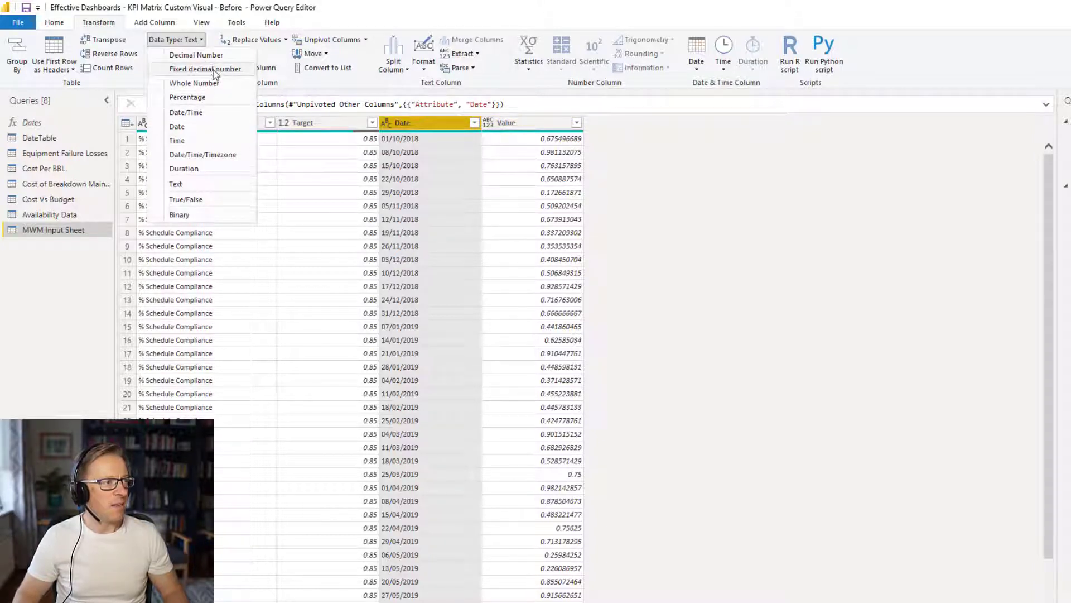
{"action": "left_click", "coordinate": [216, 55]}
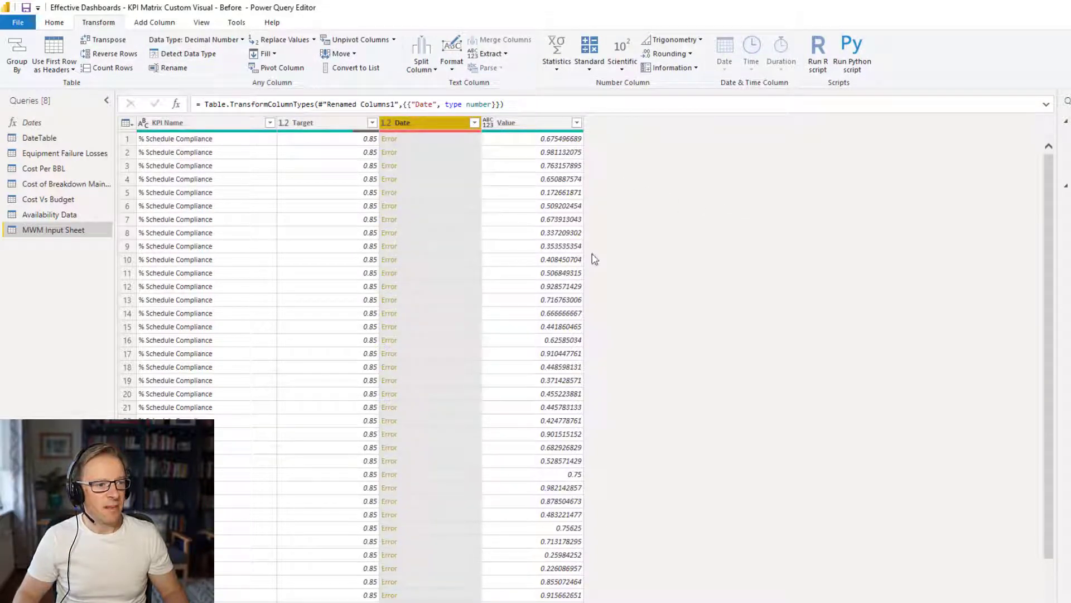
{"action": "left_click", "coordinate": [537, 123]}
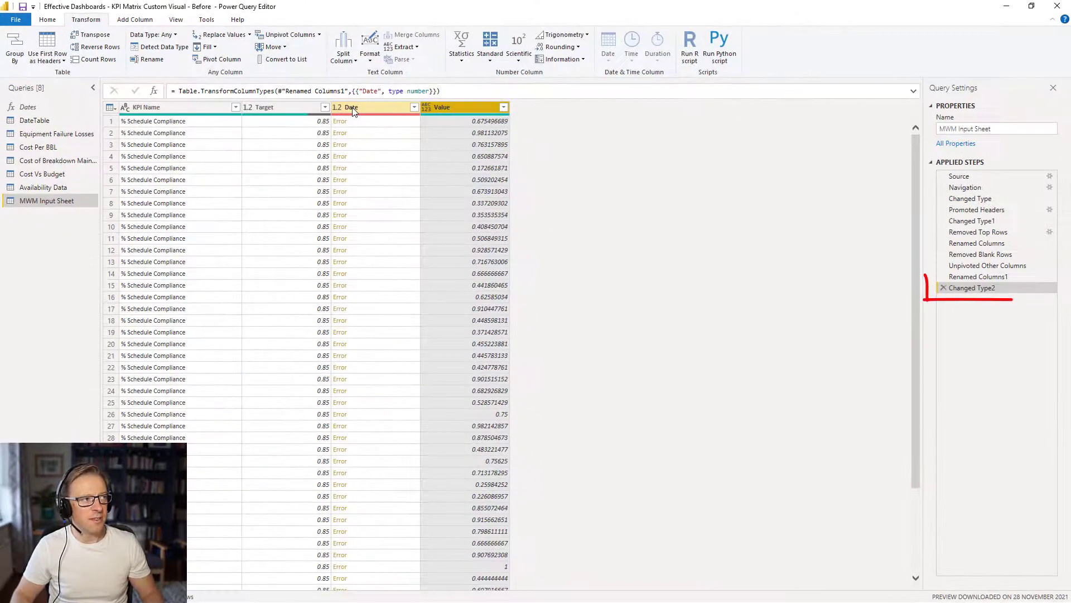
{"action": "left_click", "coordinate": [943, 287]}
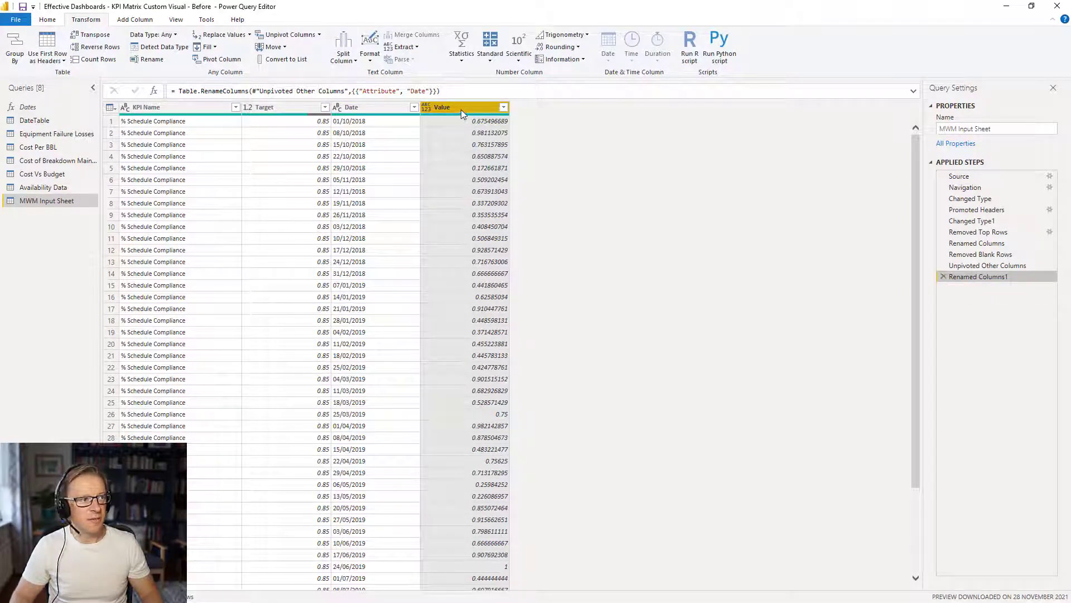
Set the Value column's data type to Decimal Number and round its values to 2 decimal places.
{"action": "left_click", "coordinate": [175, 35]}
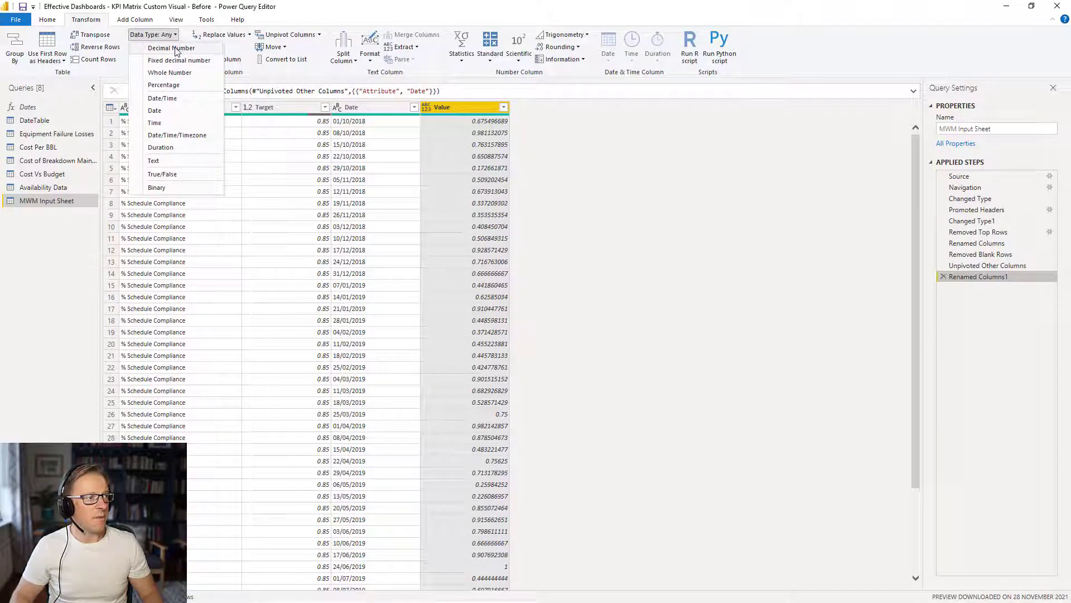
{"action": "left_click", "coordinate": [172, 48]}
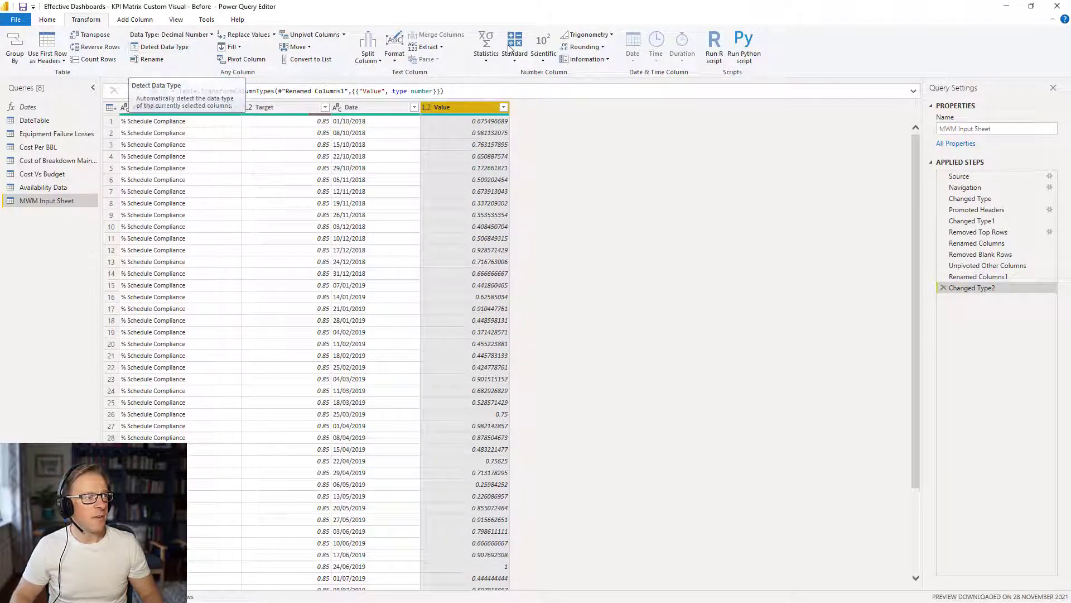
{"action": "left_click", "coordinate": [584, 47]}
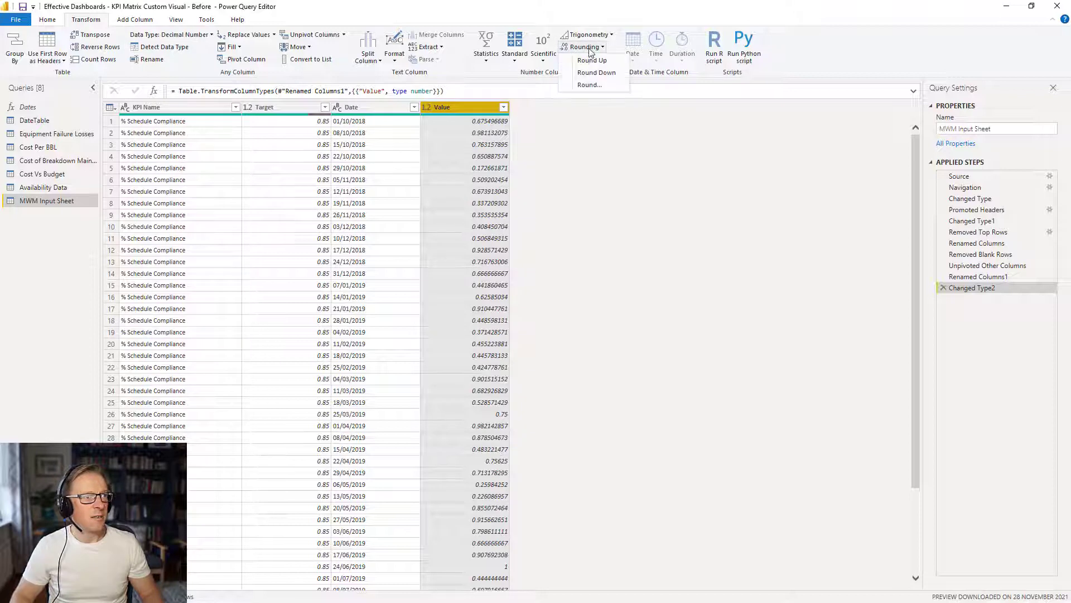
{"action": "left_click", "coordinate": [589, 85]}
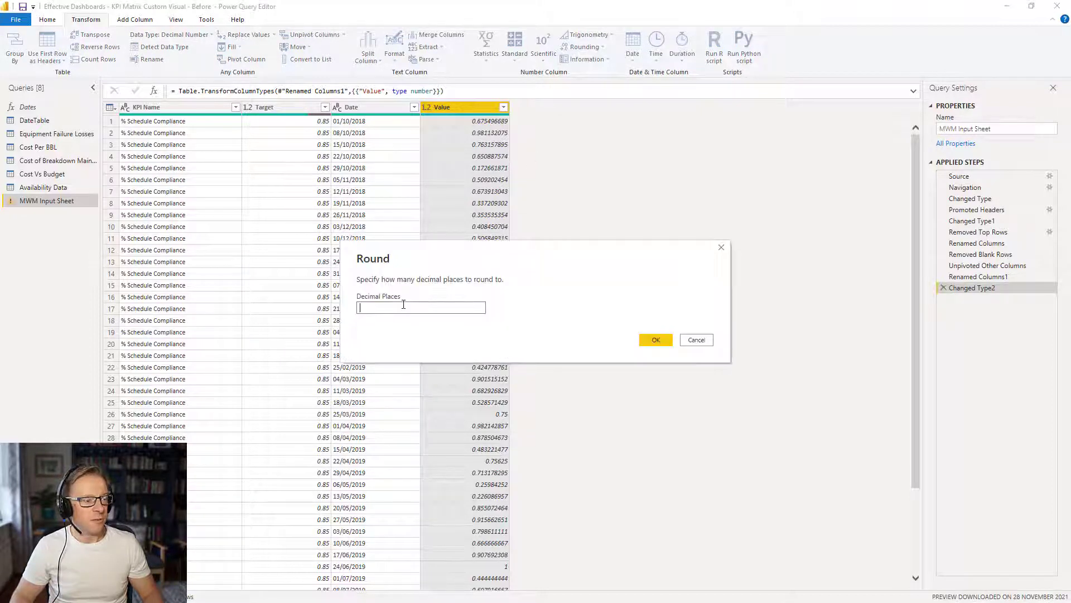
{"action": "type", "text": "2"}
{"action": "left_click", "coordinate": [657, 340]}
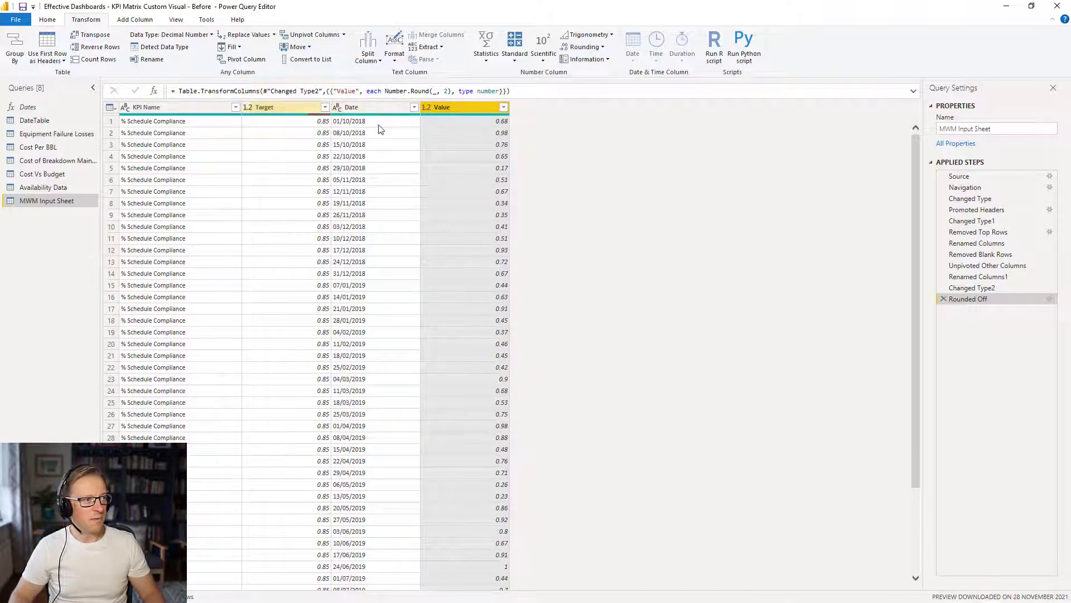
Reorder the columns as Date, KPI Name, Value and Target.
{"action": "left_click_drag", "start_coordinate": [378, 108], "coordinate": [164, 109]}
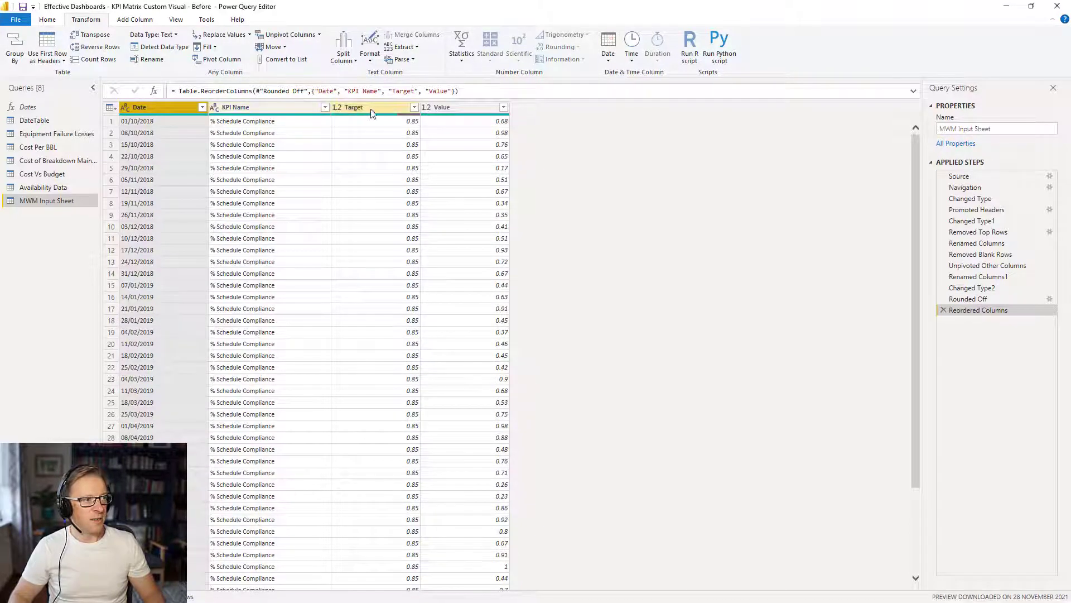
{"action": "left_click_drag", "start_coordinate": [461, 108], "coordinate": [385, 114]}
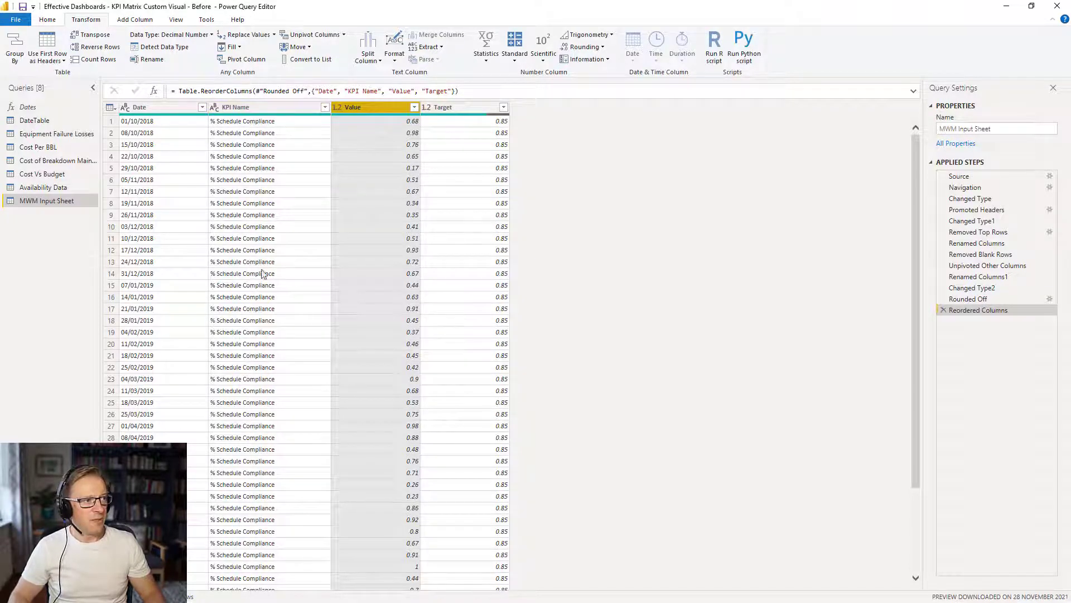
Filter the KPI Name column to % Break-in work, % Preventative Maintenance Compliance, % Schedule Compliance, HSE Critical WO Count, Tooltime and Work orders waiting approval.
{"action": "left_click", "coordinate": [325, 107]}
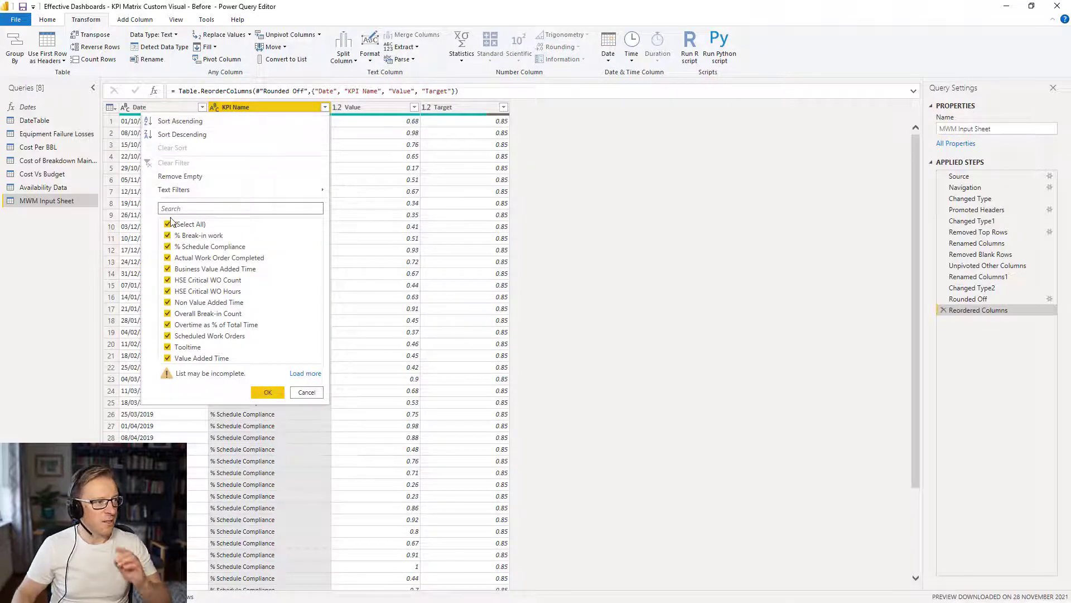
{"action": "left_click", "coordinate": [167, 225]}
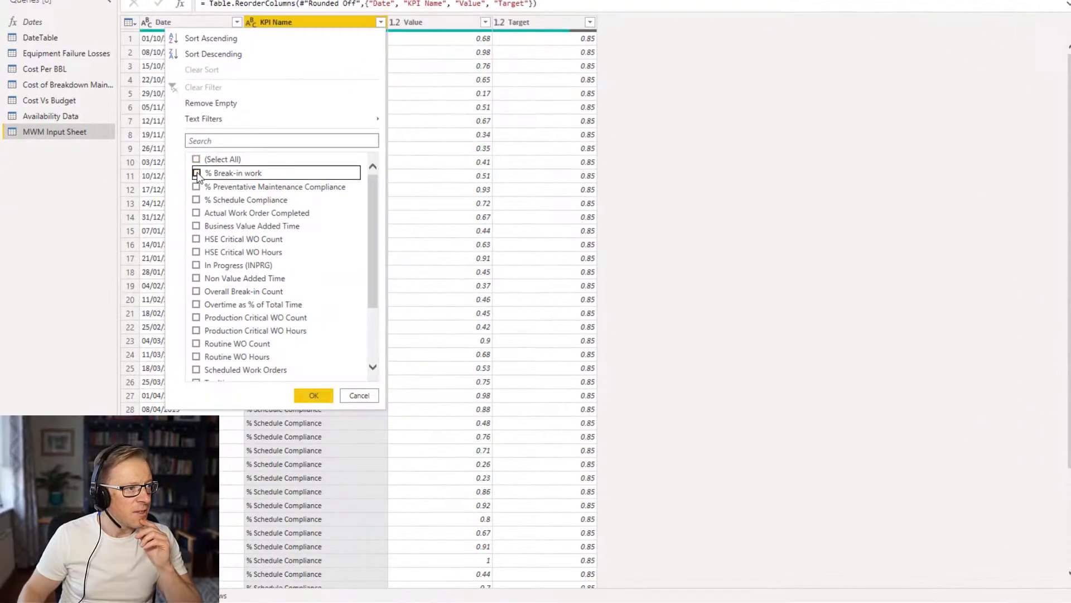
{"action": "left_click", "coordinate": [167, 236]}
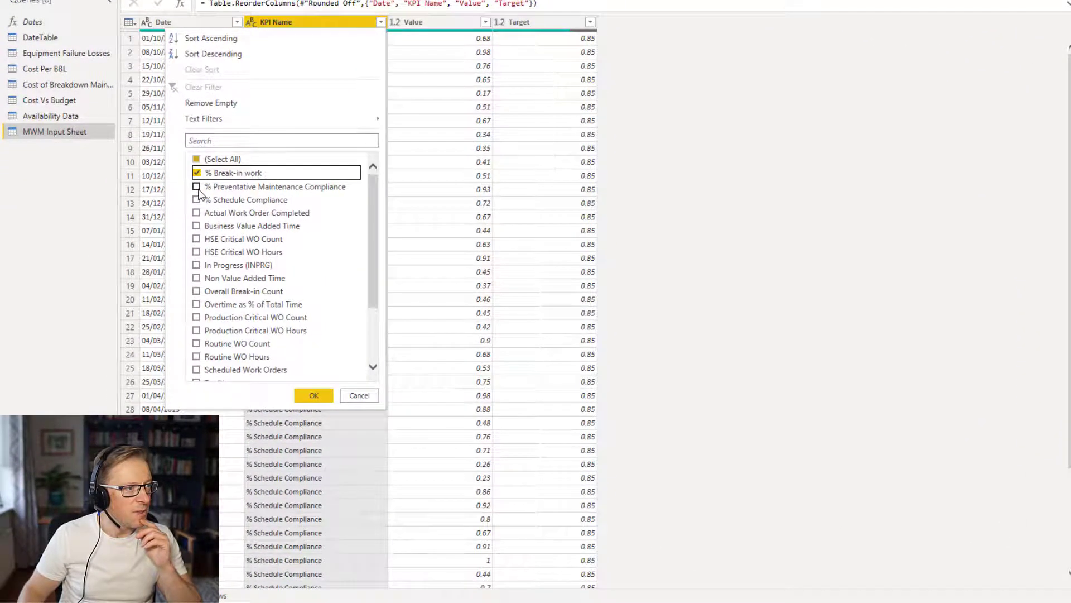
{"action": "left_click", "coordinate": [197, 187]}
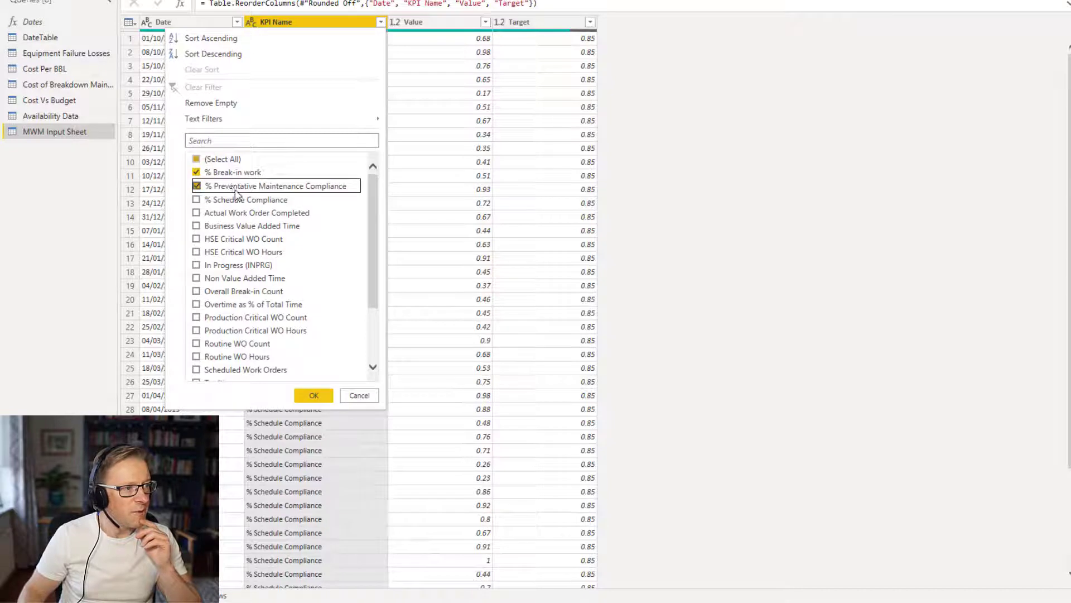
{"action": "left_click", "coordinate": [196, 200]}
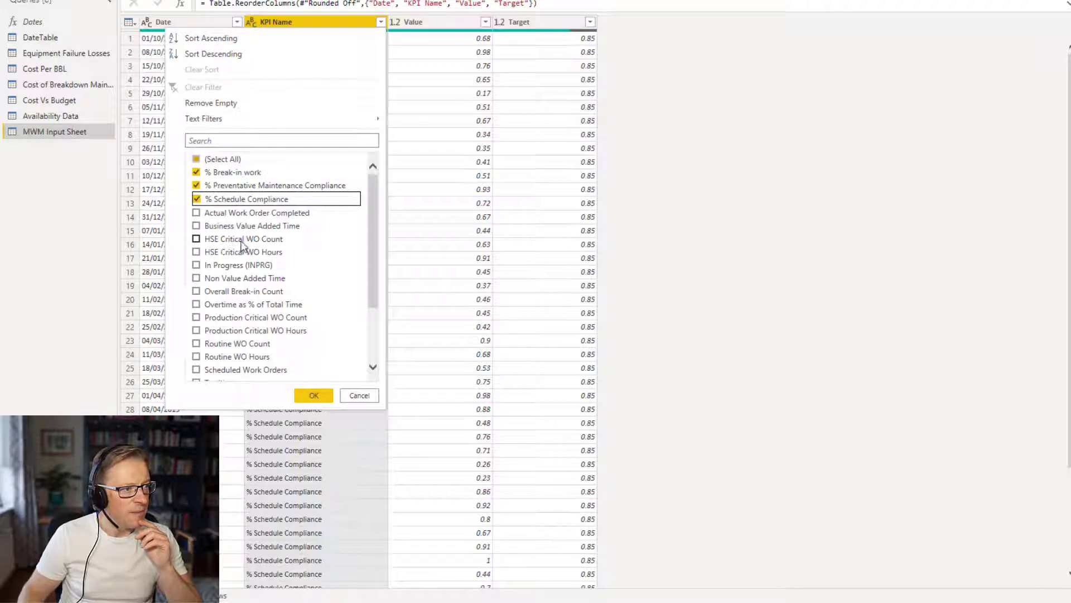
{"action": "left_click", "coordinate": [197, 240]}
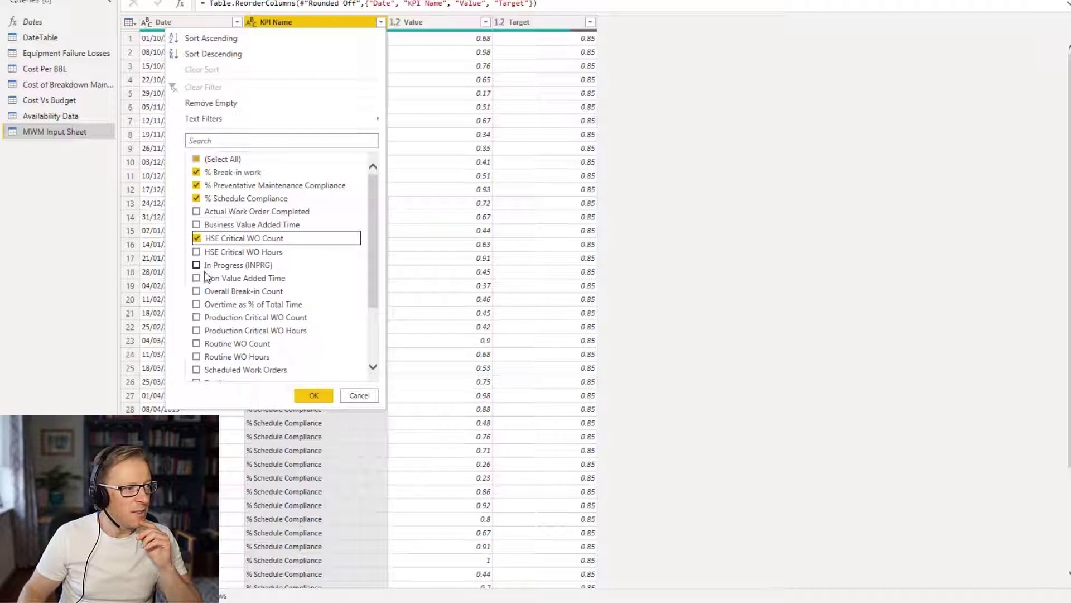
{"action": "left_click_drag", "start_coordinate": [368, 227], "coordinate": [369, 291]}
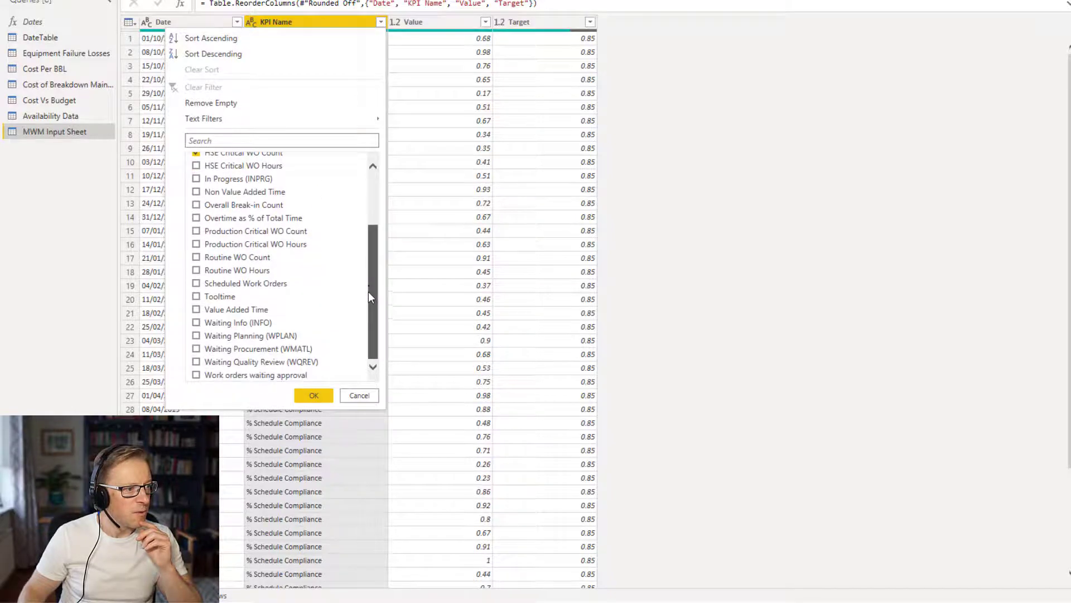
{"action": "left_click", "coordinate": [197, 375]}
{"action": "left_click", "coordinate": [196, 297]}
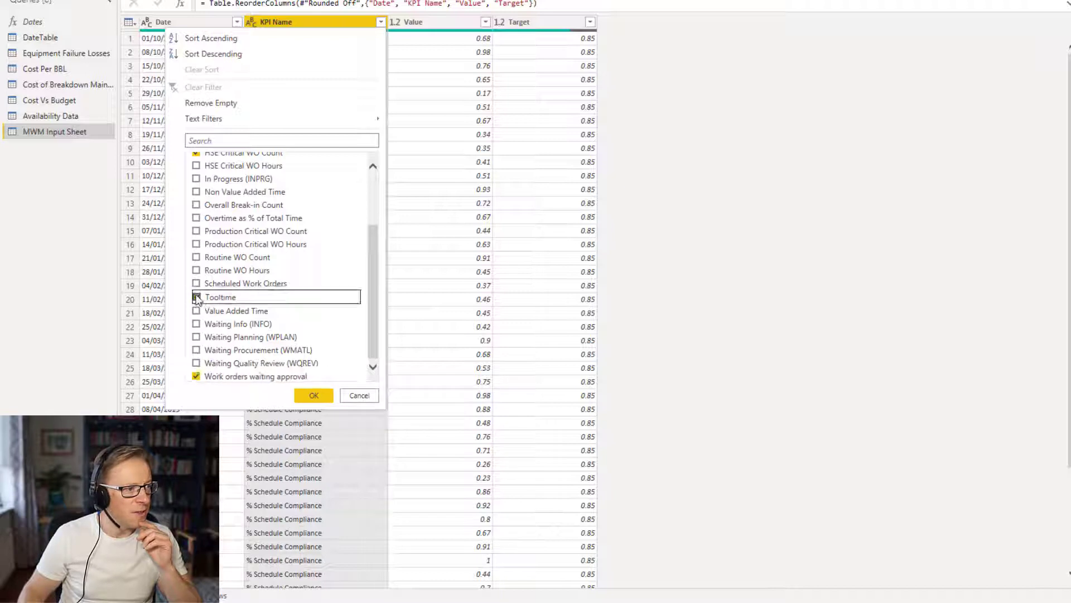
{"action": "left_click", "coordinate": [313, 395]}
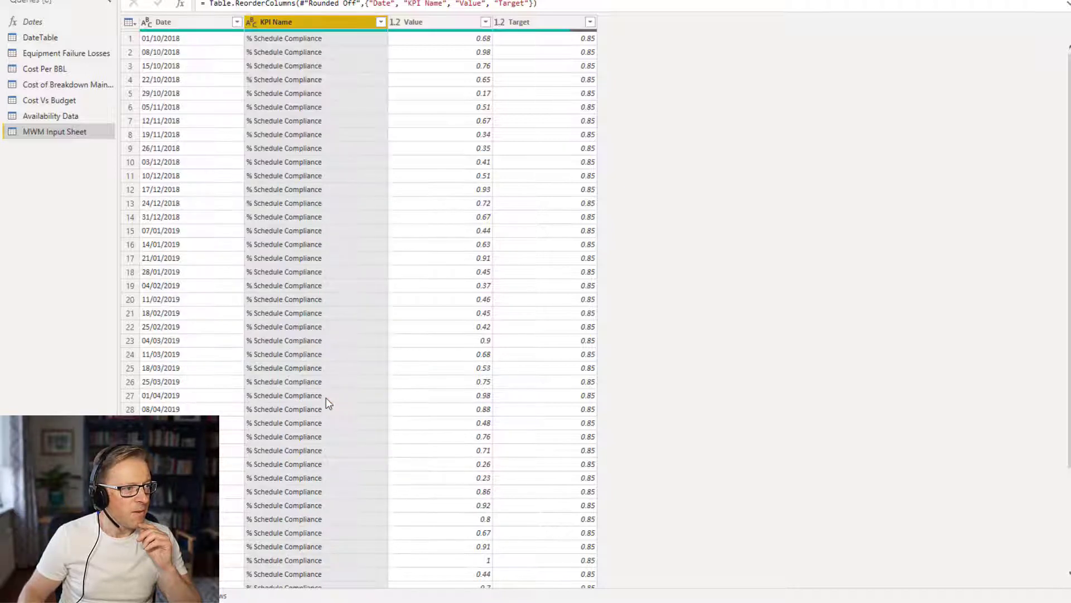
{"action": "left_click", "coordinate": [380, 21]}
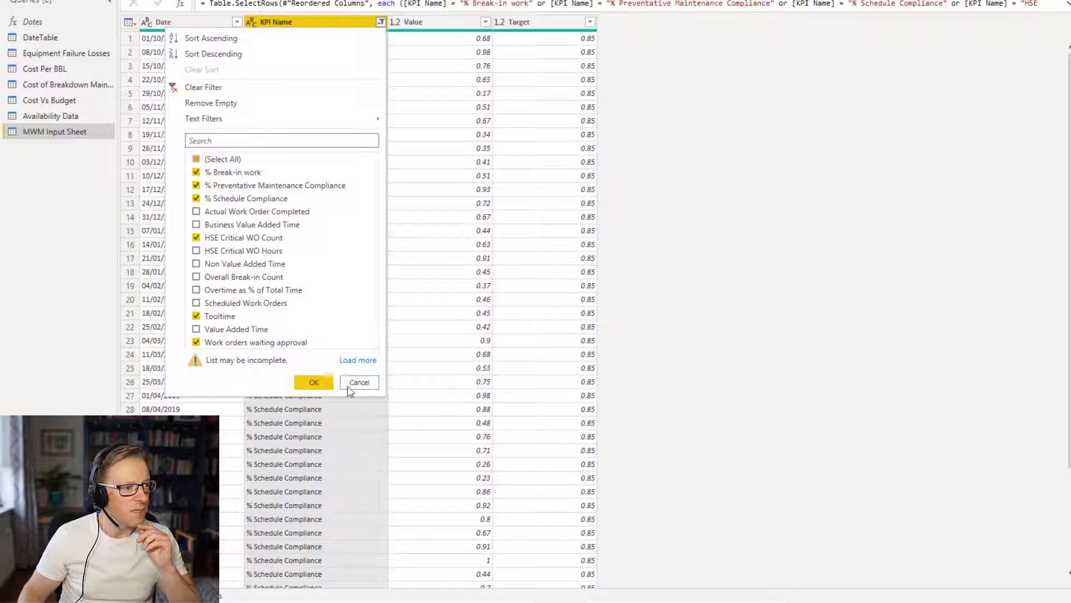
{"action": "left_click", "coordinate": [312, 381]}
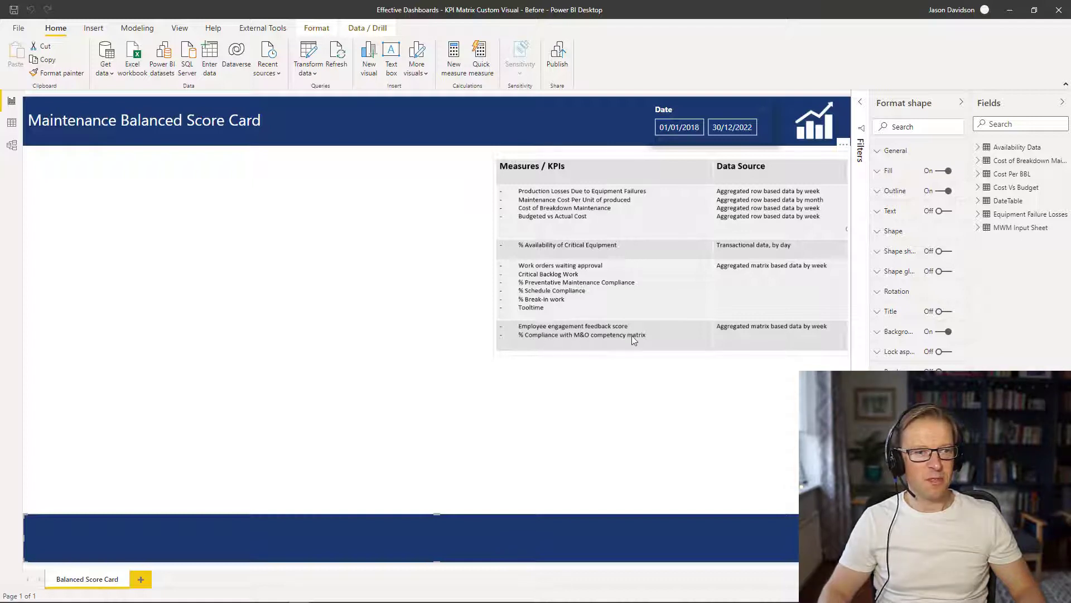
Import the HR Data Input Sheet from the Excel workbook HR KPI Sheet.xlsx and open it for transformation.
{"action": "left_click", "coordinate": [126, 50]}
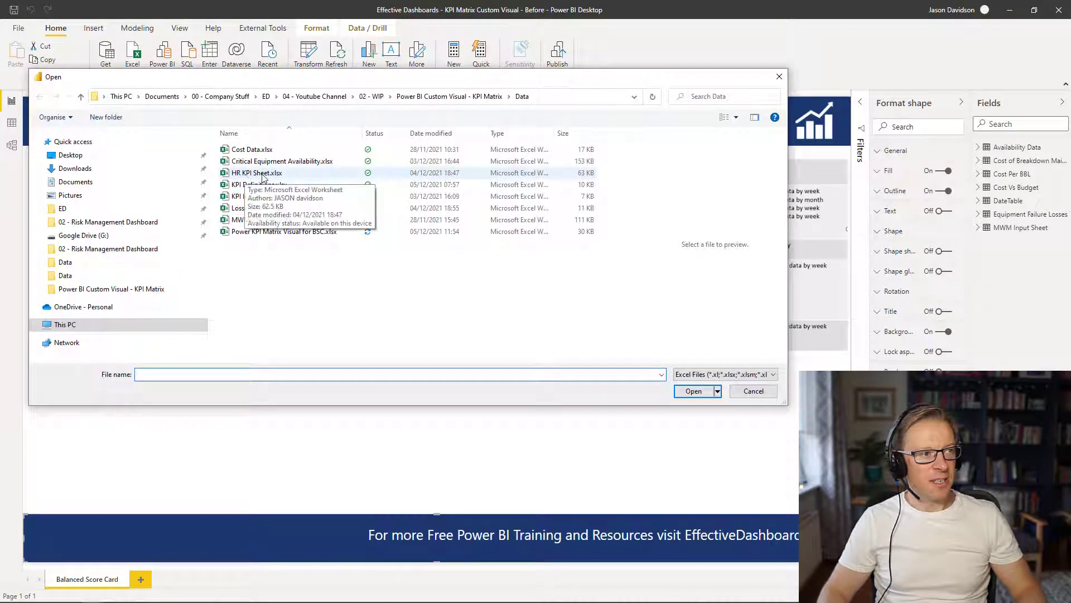
{"action": "double_click", "coordinate": [259, 172]}
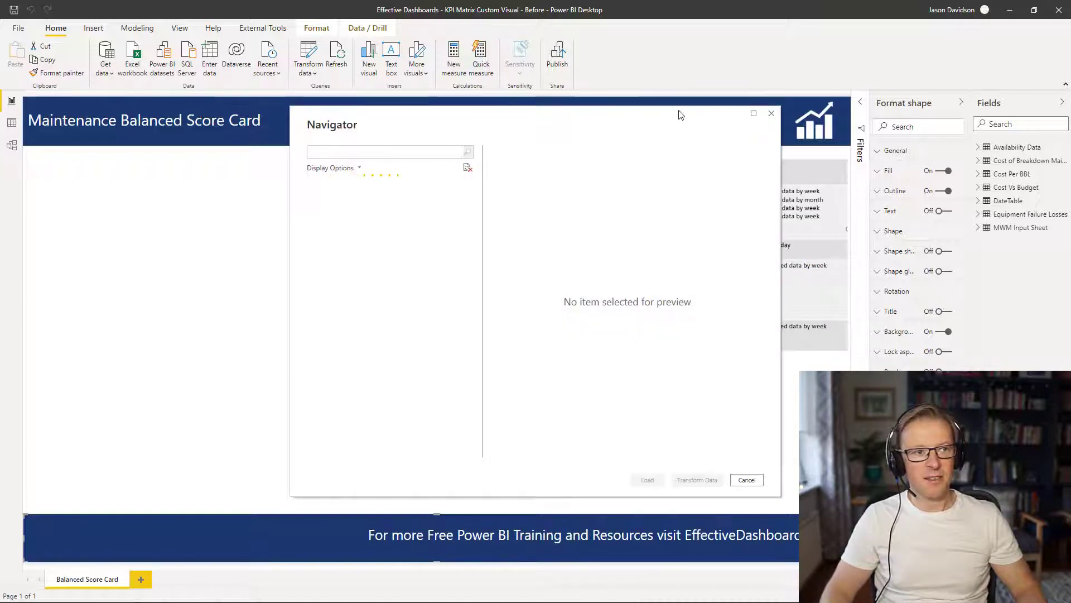
{"action": "left_click_drag", "start_coordinate": [508, 95], "coordinate": [443, 130]}
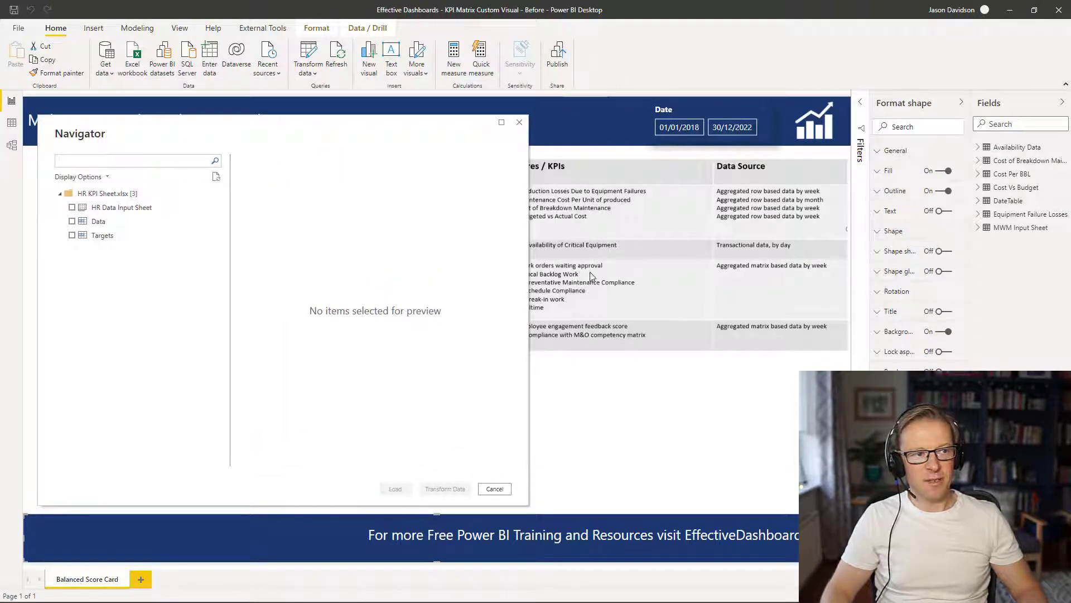
{"action": "left_click_drag", "start_coordinate": [294, 138], "coordinate": [559, 137]}
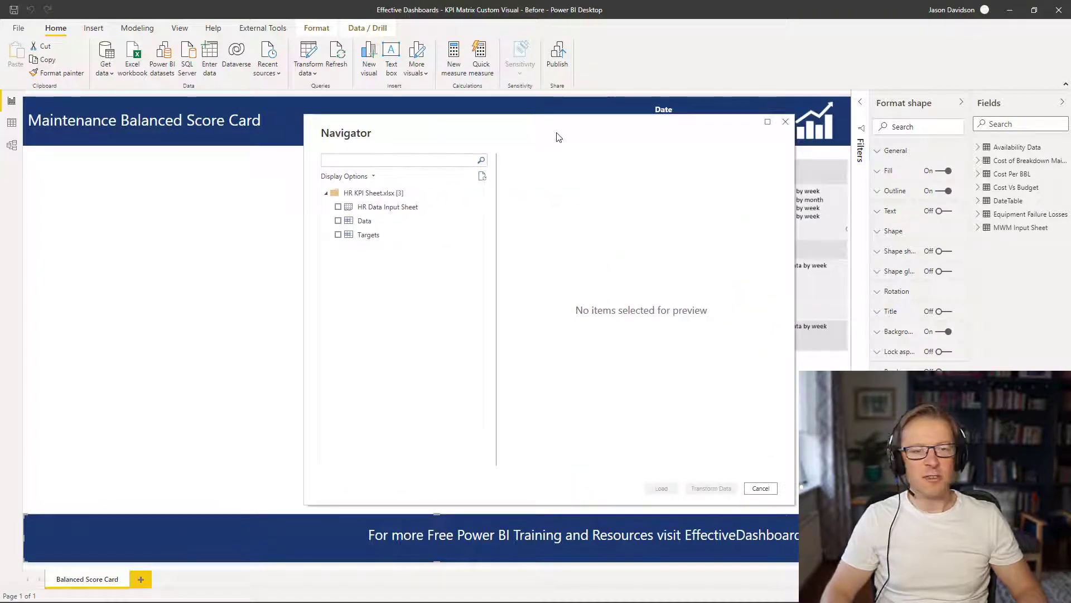
{"action": "left_click", "coordinate": [338, 208]}
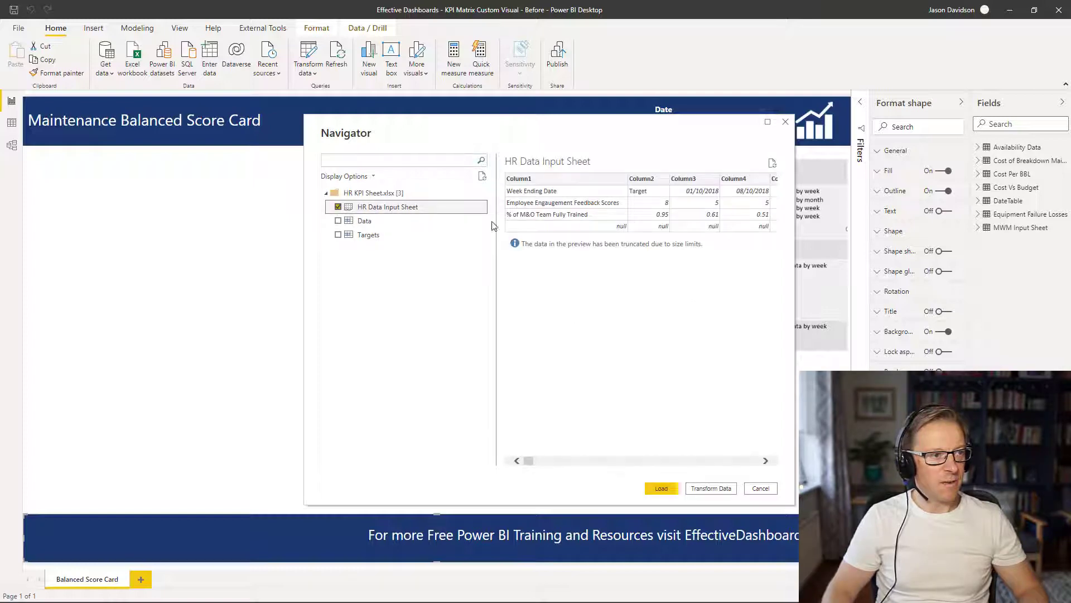
{"action": "left_click", "coordinate": [720, 490]}
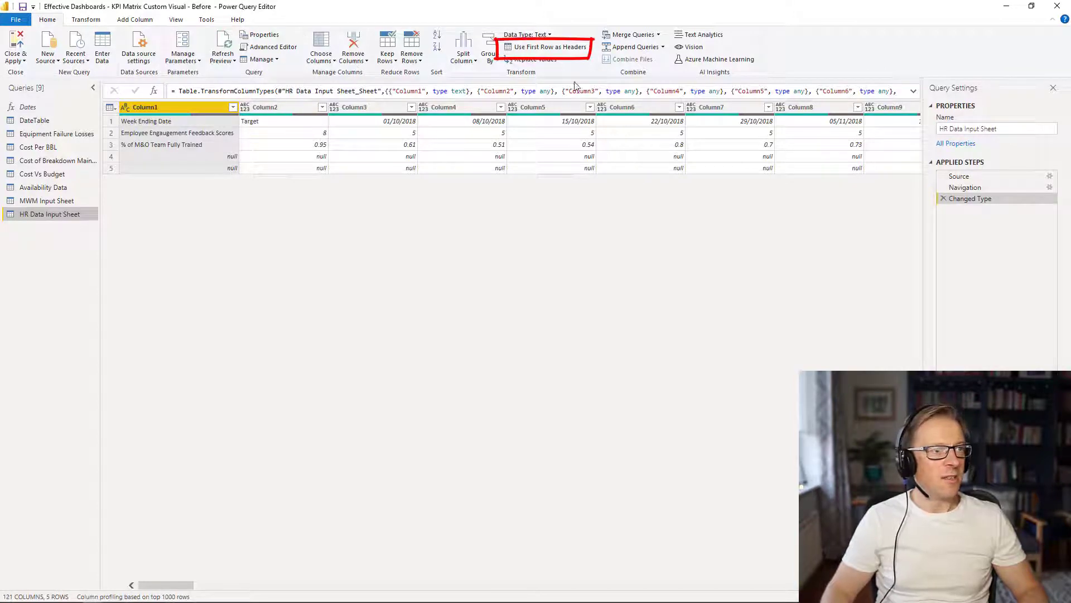
Promote the first row to headers and rename the Week Ending Date column as KPI Name.
{"action": "left_click", "coordinate": [551, 49]}
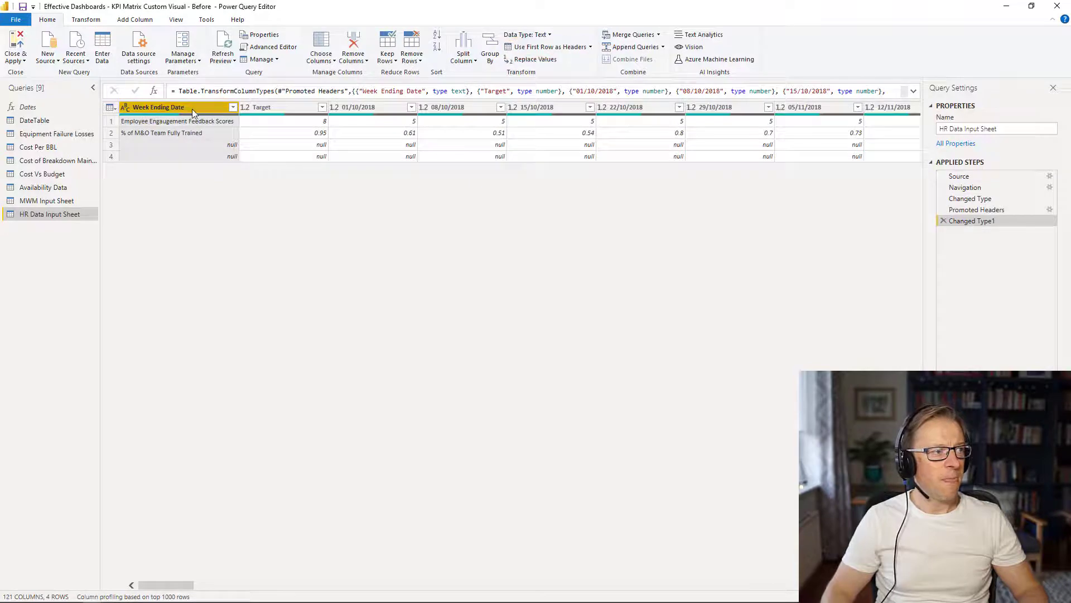
{"action": "double_click", "coordinate": [193, 110]}
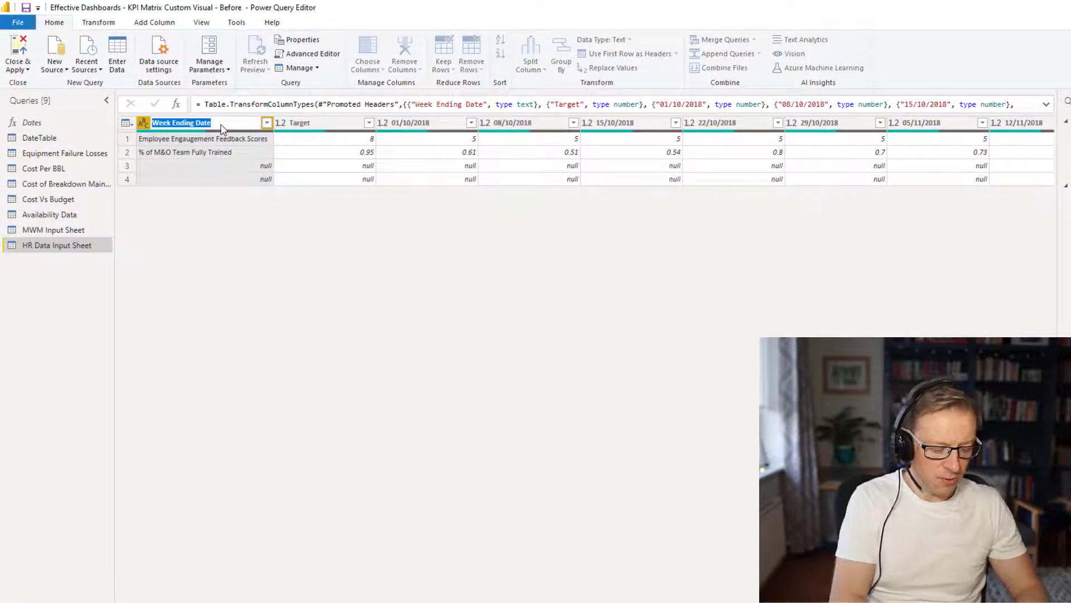
{"action": "type", "text": "KPI NAme"}
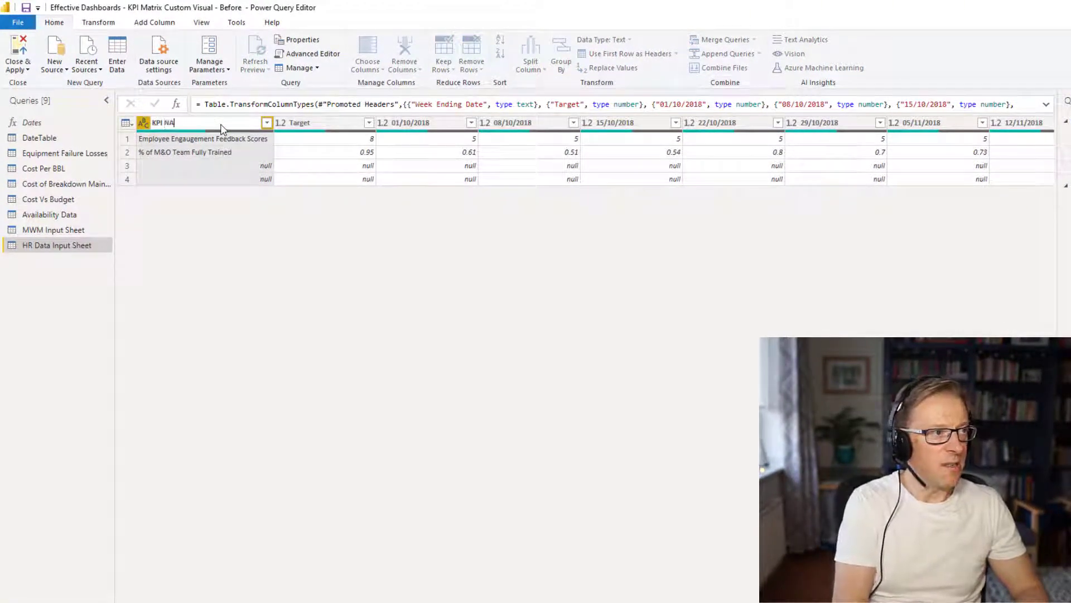
{"action": "key", "text": "Return"}
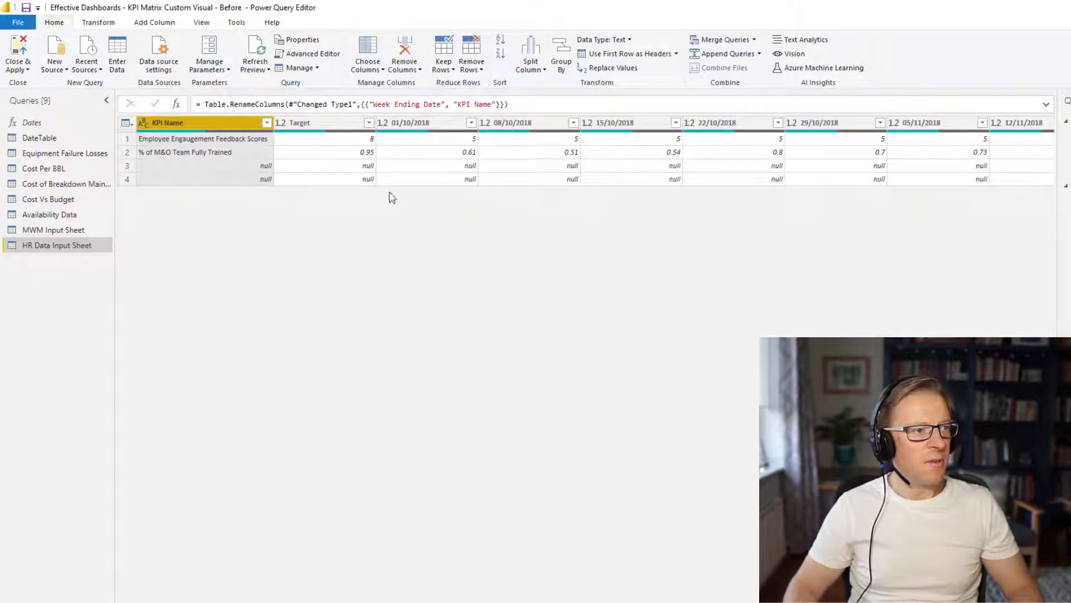
Remove the blank rows from the HR Data Input Sheet and unpivot all columns other than KPI Name and Target.
{"action": "left_click", "coordinate": [473, 71]}
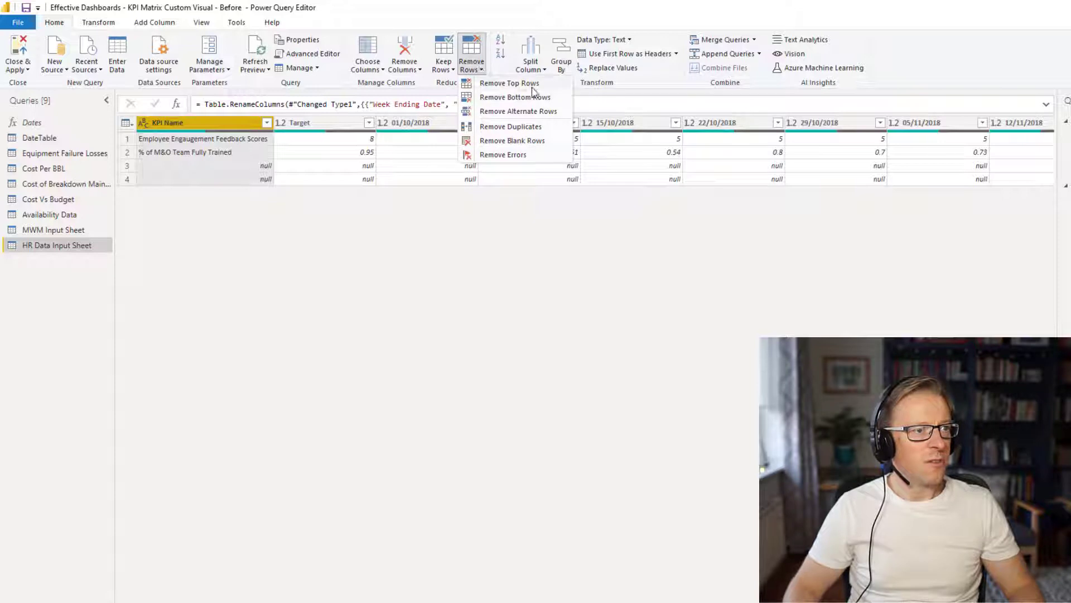
{"action": "left_click", "coordinate": [524, 146]}
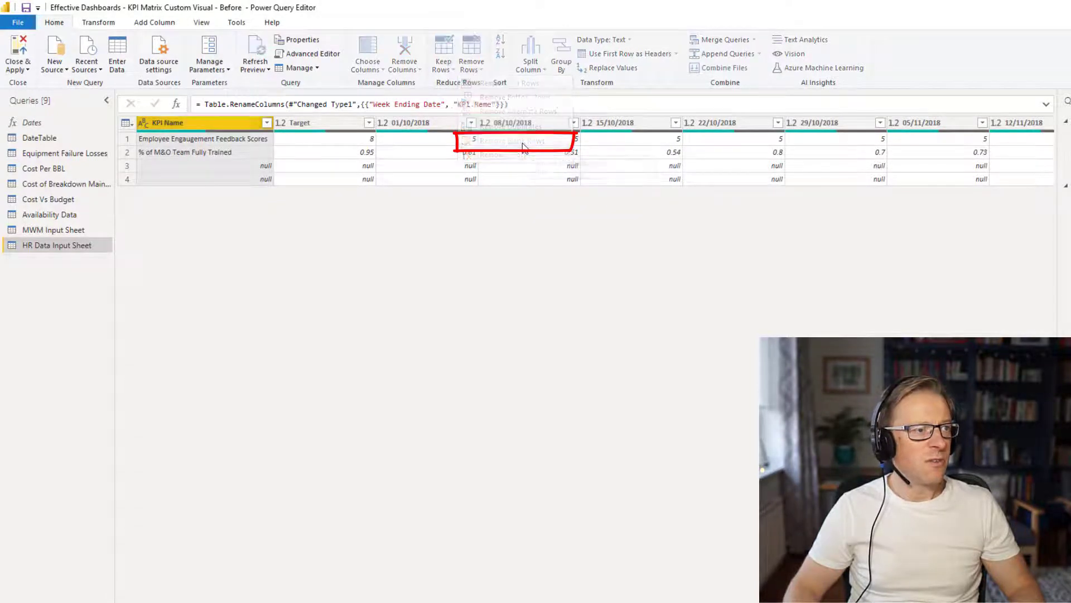
{"action": "left_click", "coordinate": [319, 127], "text": "ctrl"}
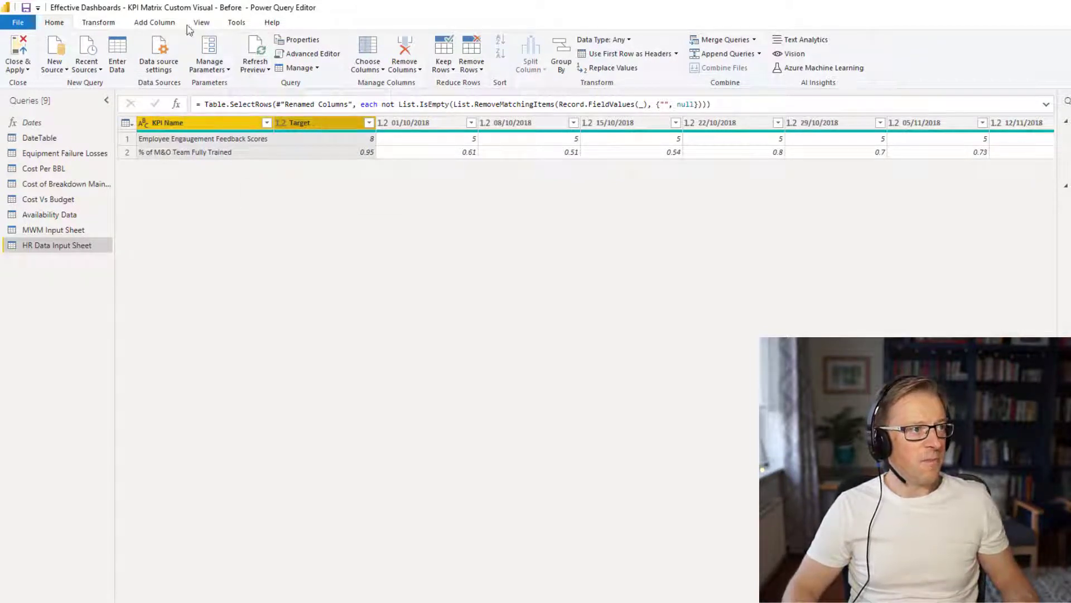
{"action": "left_click", "coordinate": [97, 23]}
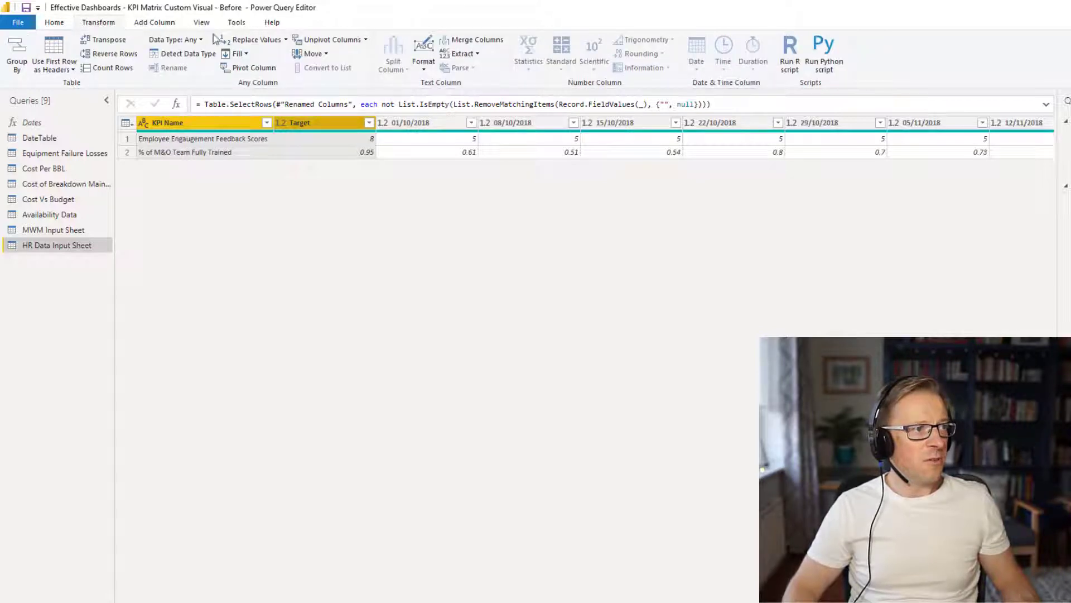
{"action": "left_click", "coordinate": [366, 40]}
{"action": "left_click", "coordinate": [328, 67]}
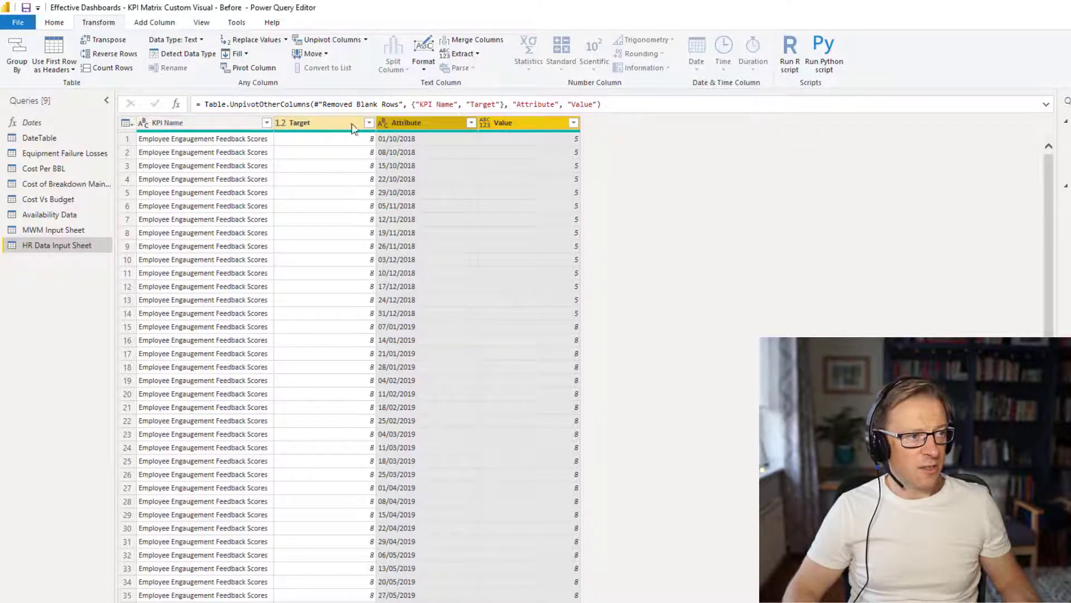
Rename the HR Data Input Sheet's Attribute column as Date.
{"action": "double_click", "coordinate": [403, 123]}
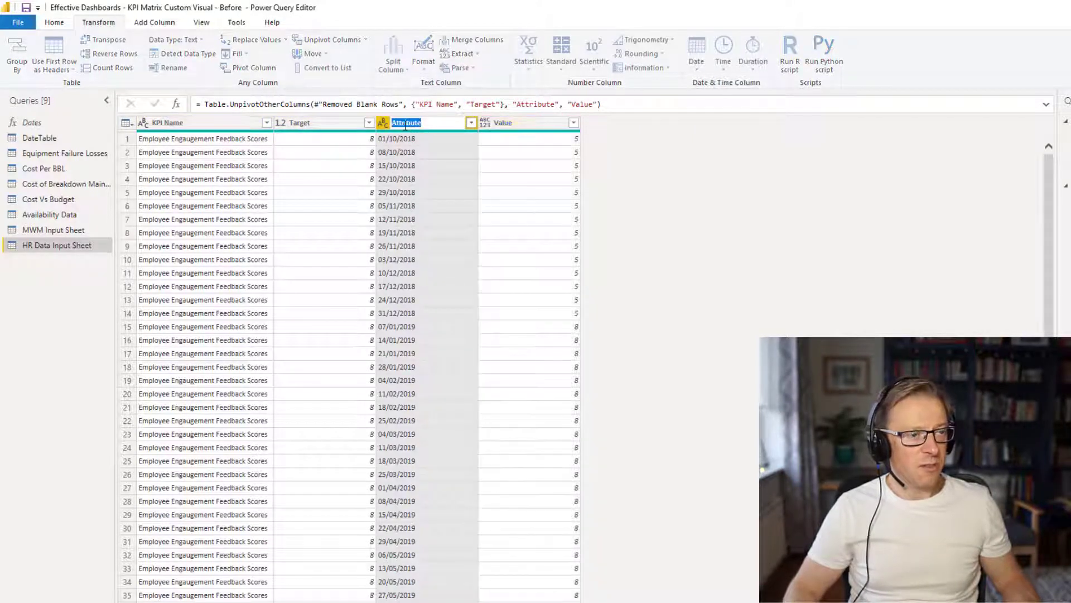
{"action": "type", "text": "Date"}
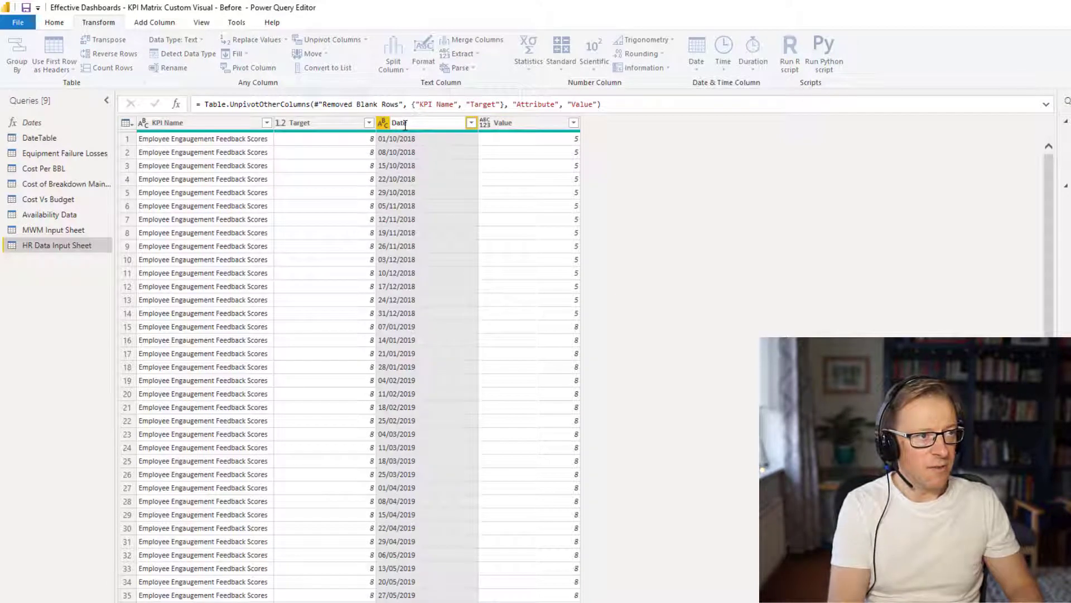
{"action": "key", "text": "Return"}
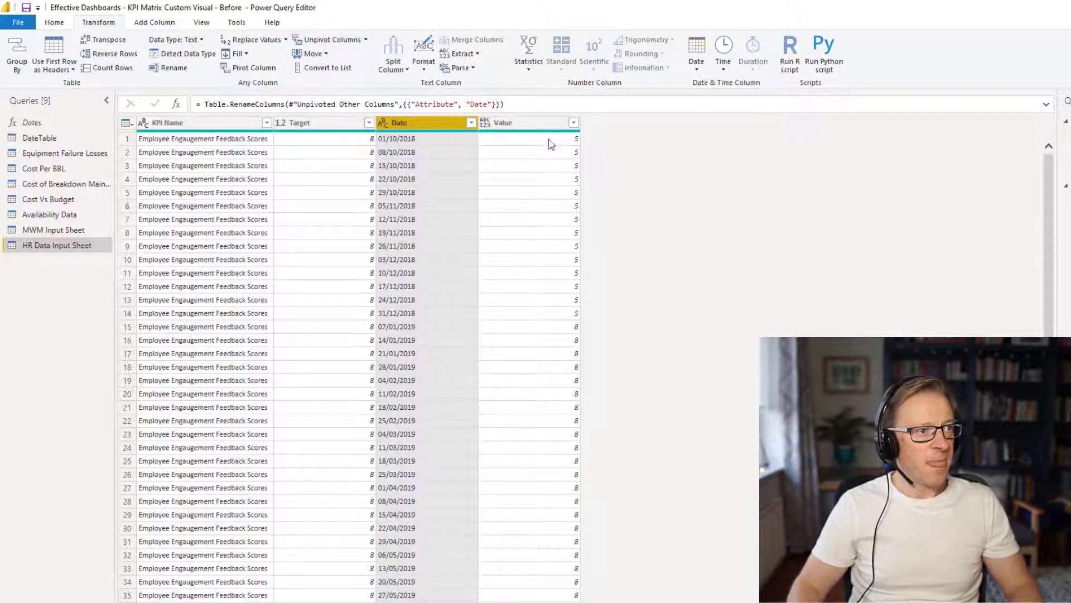
Check the distinct entries in the HR Data Input Sheet's Value column and set its data type to Decimal Number.
{"action": "left_click", "coordinate": [522, 127]}
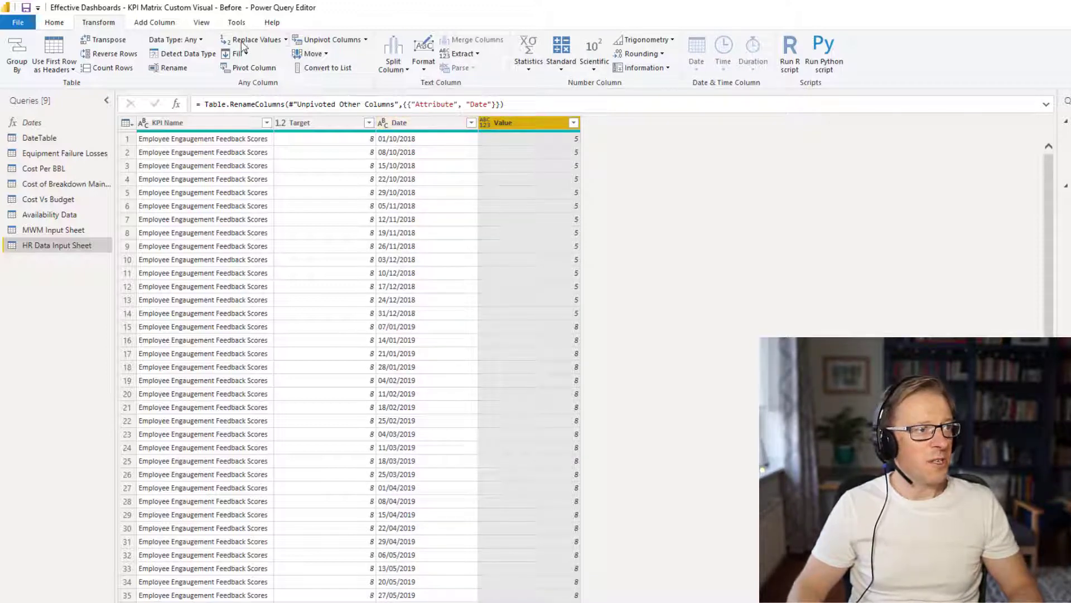
{"action": "left_click", "coordinate": [173, 39]}
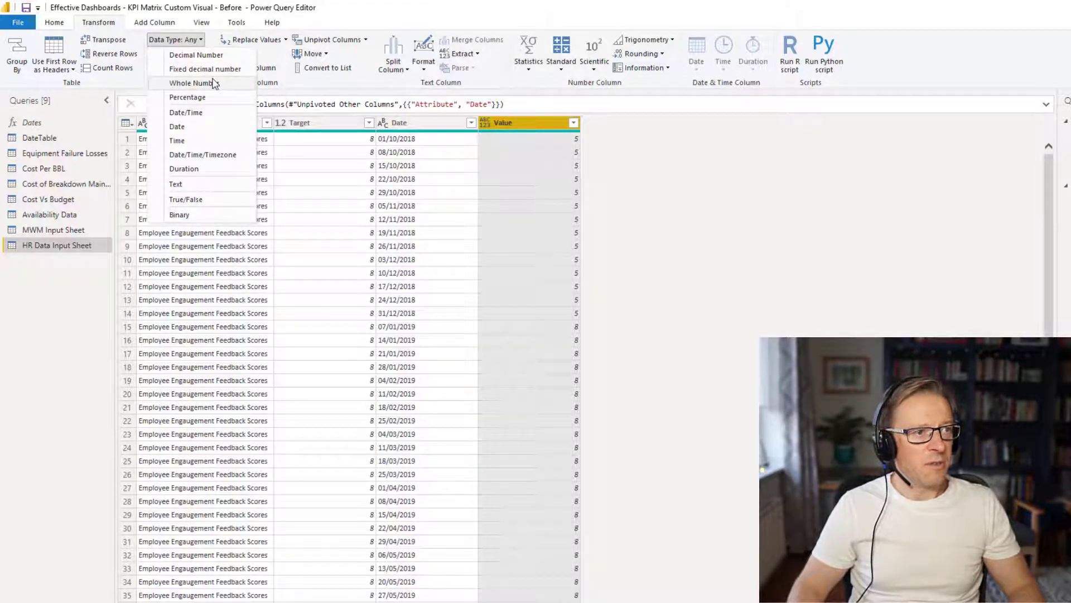
{"action": "left_click", "coordinate": [574, 124]}
{"action": "left_click", "coordinate": [574, 124]}
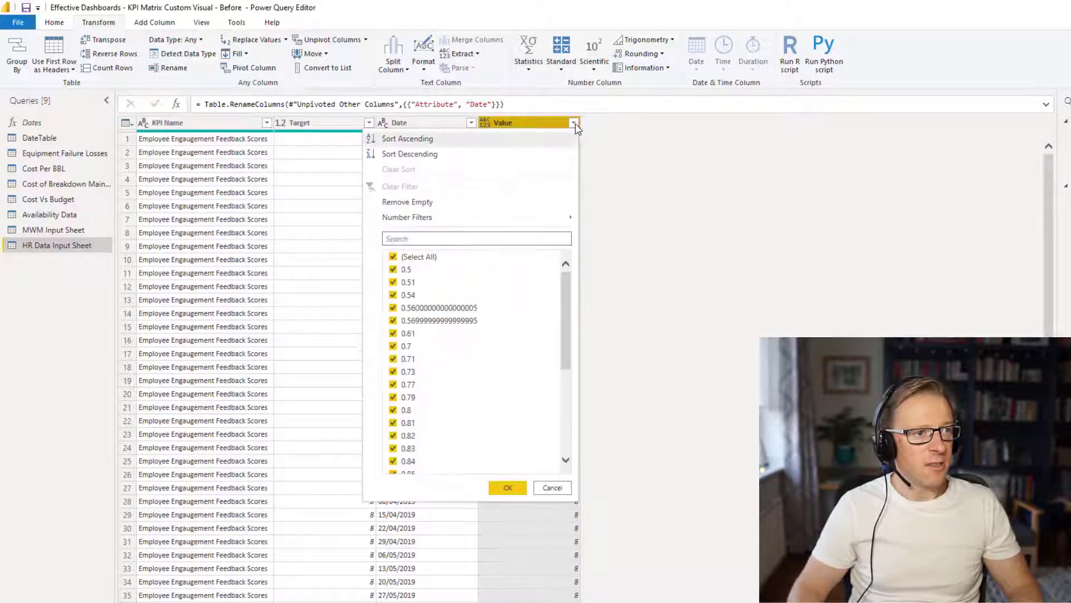
{"action": "left_click", "coordinate": [552, 487]}
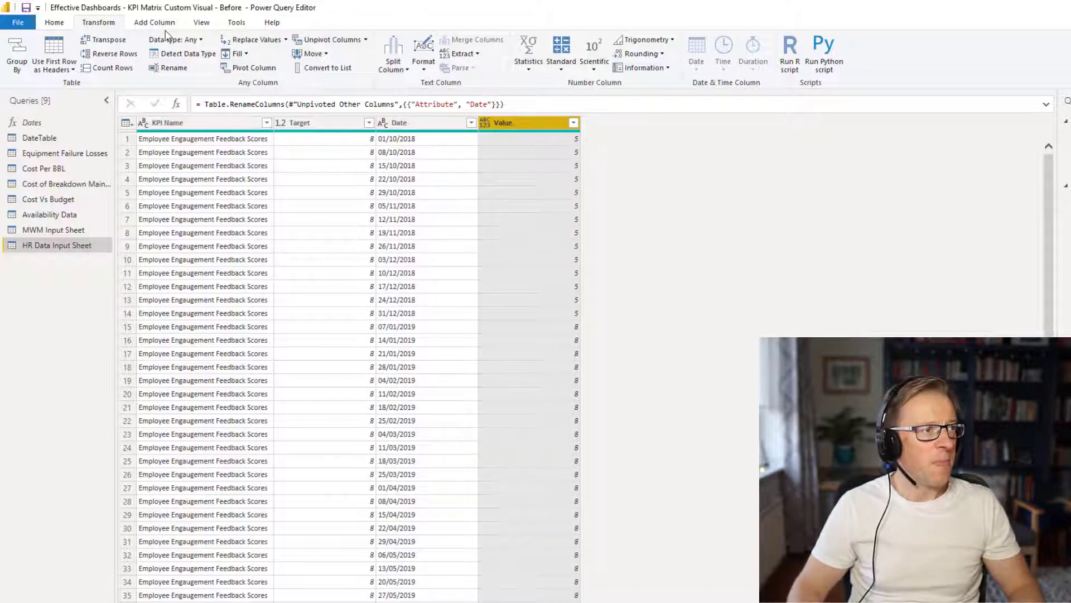
{"action": "left_click", "coordinate": [184, 41]}
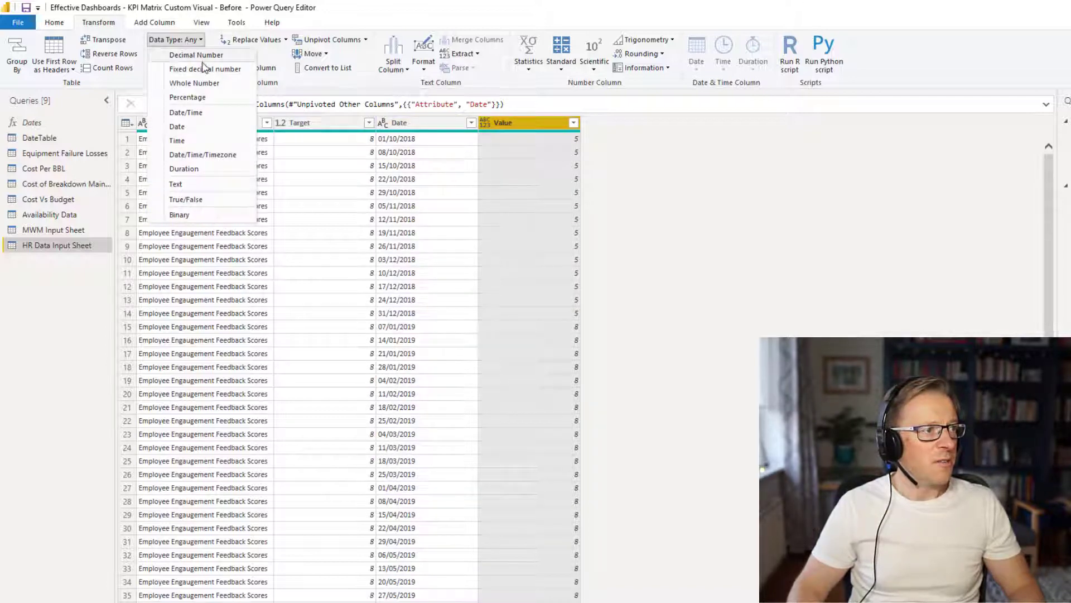
{"action": "left_click", "coordinate": [193, 55]}
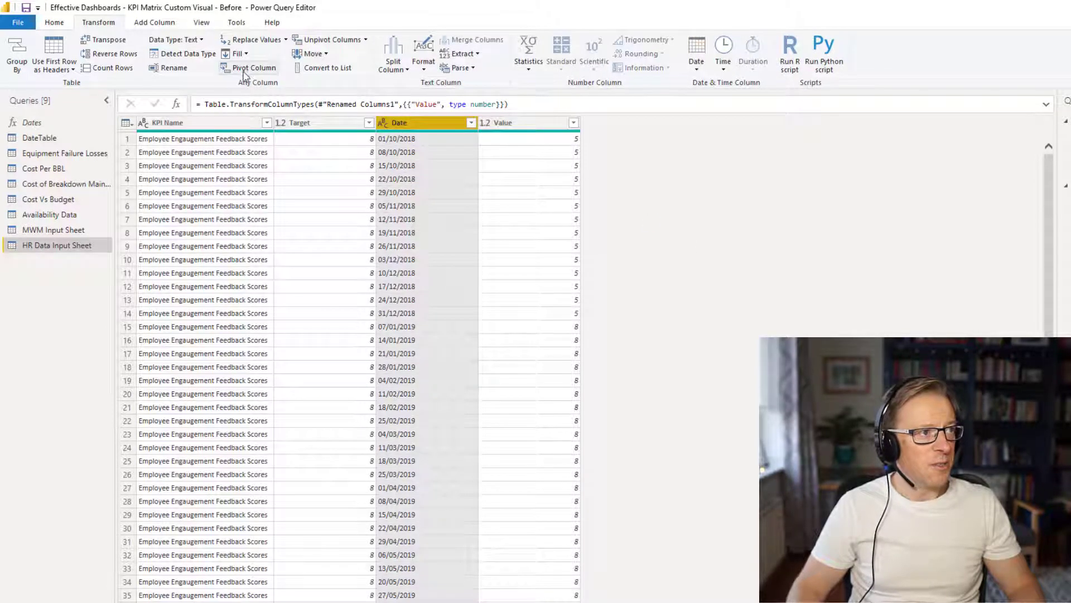
Set the HR Data Input Sheet's Date column to the Date type and reorder the columns to Date, KPI Name, Value, Target.
{"action": "left_click", "coordinate": [202, 40]}
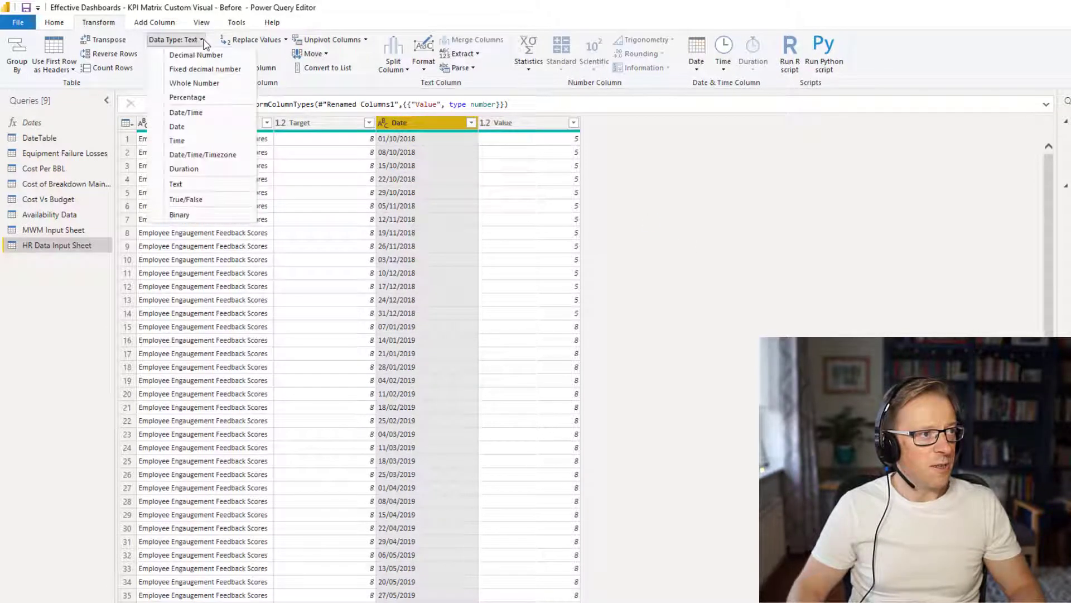
{"action": "left_click", "coordinate": [184, 126]}
{"action": "left_click_drag", "start_coordinate": [385, 128], "coordinate": [148, 124]}
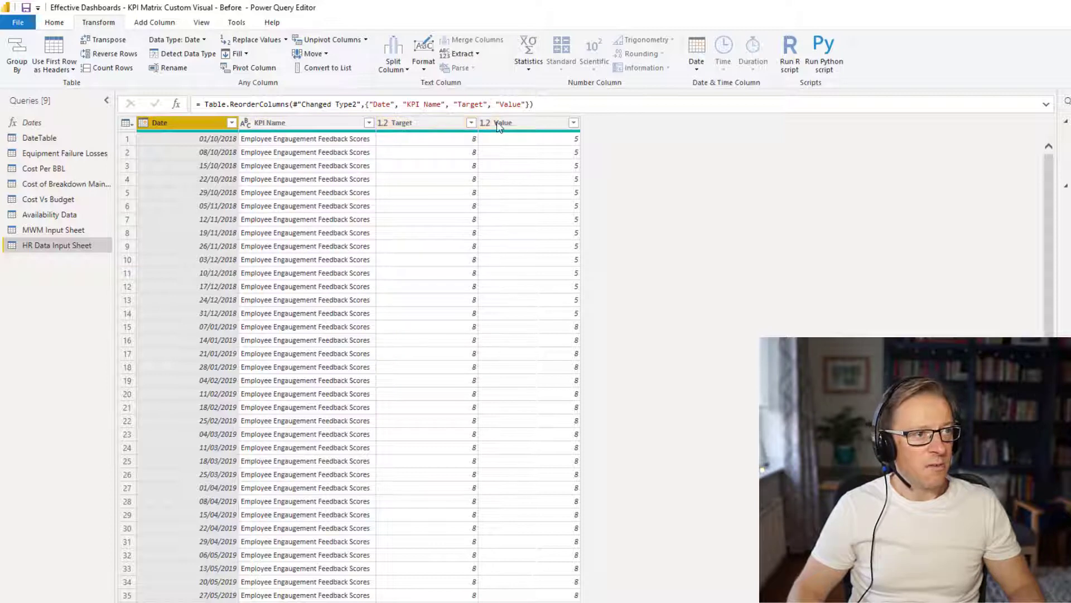
{"action": "left_click_drag", "start_coordinate": [502, 122], "coordinate": [409, 120]}
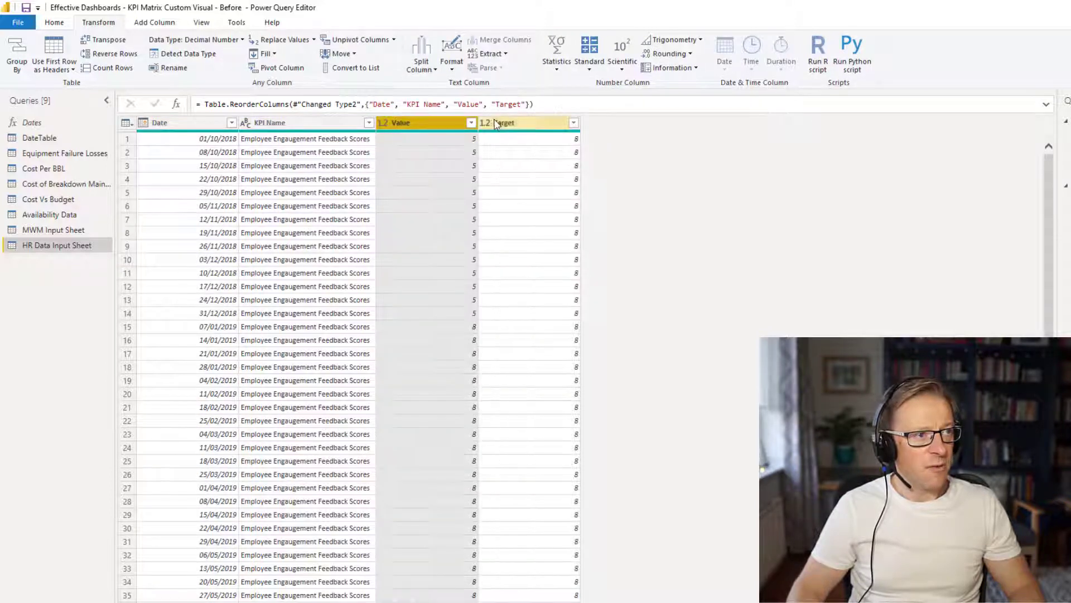
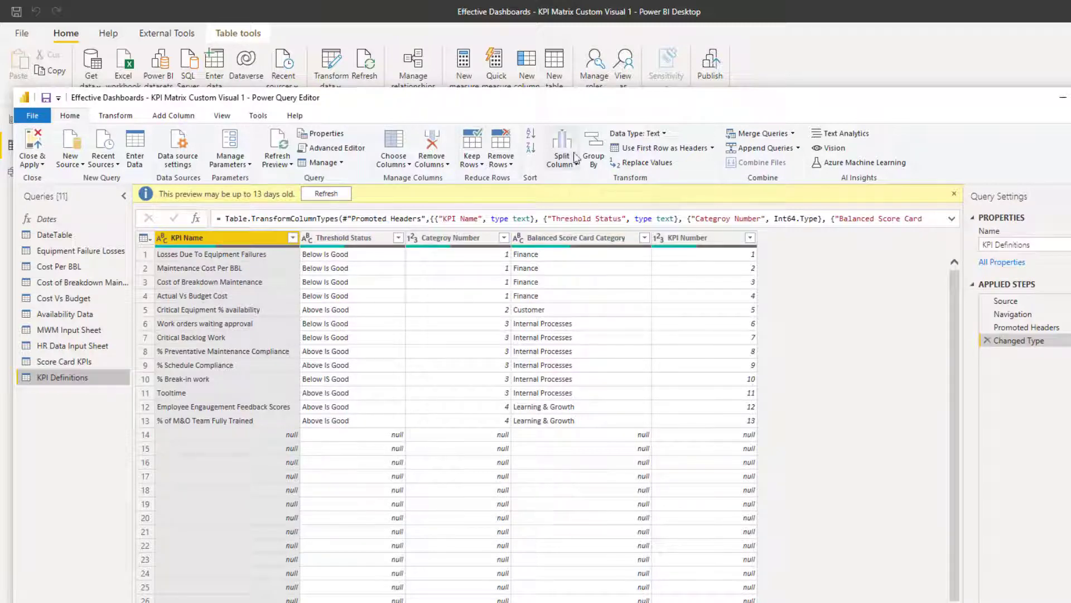
Remove the blank rows from the KPI Definitions query and apply the query changes to the model.
{"action": "left_click", "coordinate": [504, 166]}
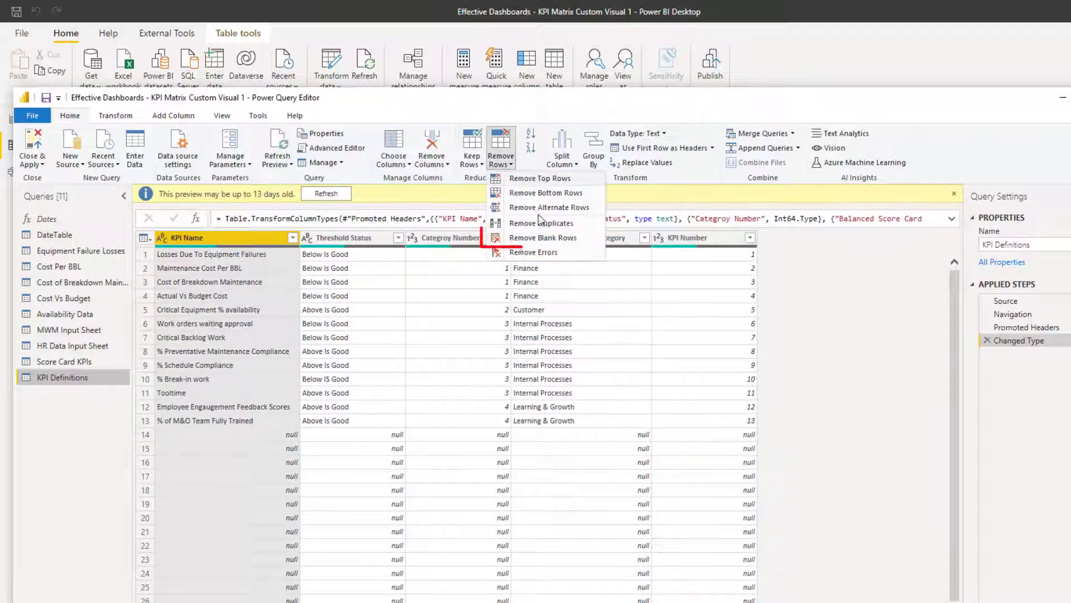
{"action": "left_click", "coordinate": [557, 240]}
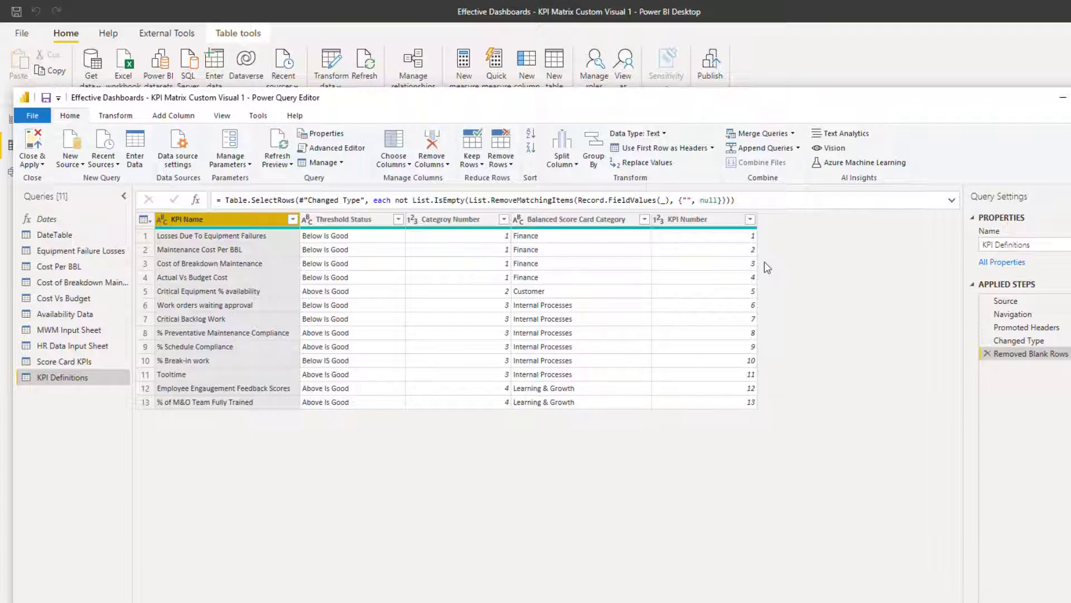
{"action": "left_click", "coordinate": [37, 139]}
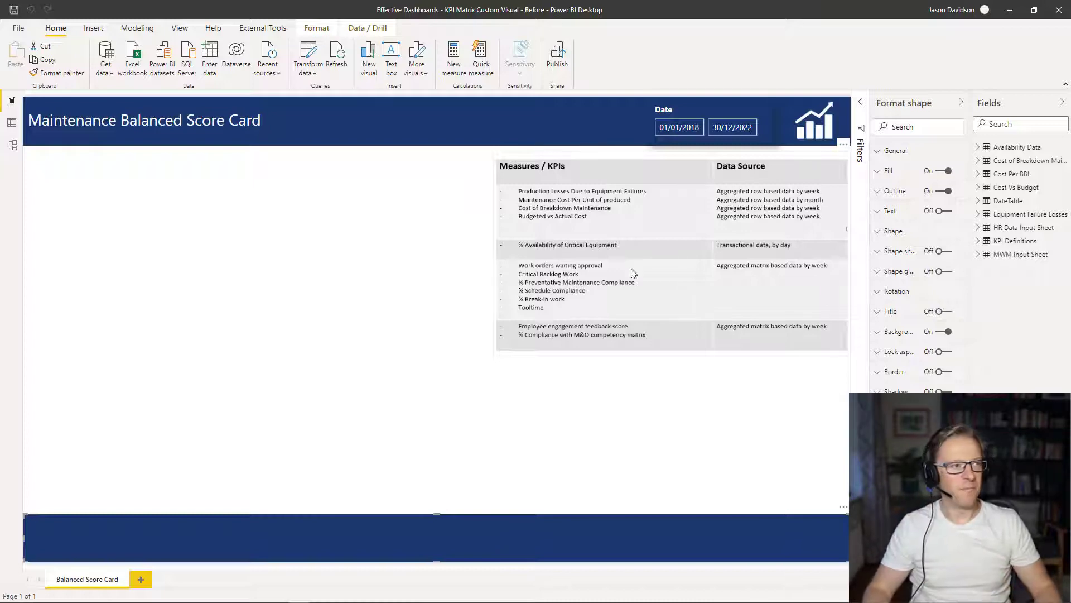
Reopen the query editor and start appending Equipment Failure Losses as a new query with the three or more tables option.
{"action": "left_click", "coordinate": [307, 73]}
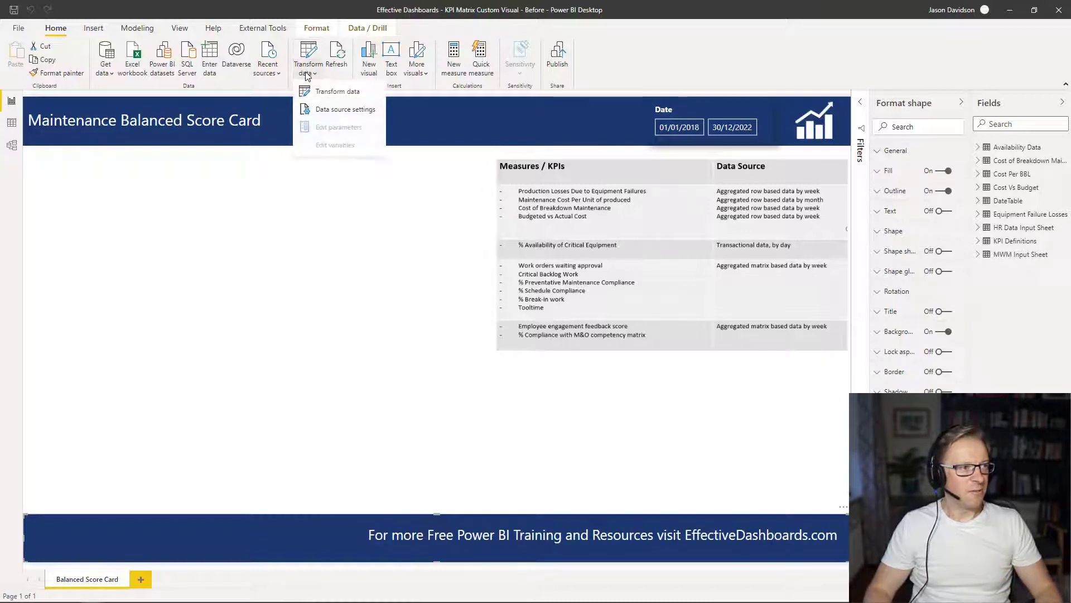
{"action": "left_click", "coordinate": [326, 90]}
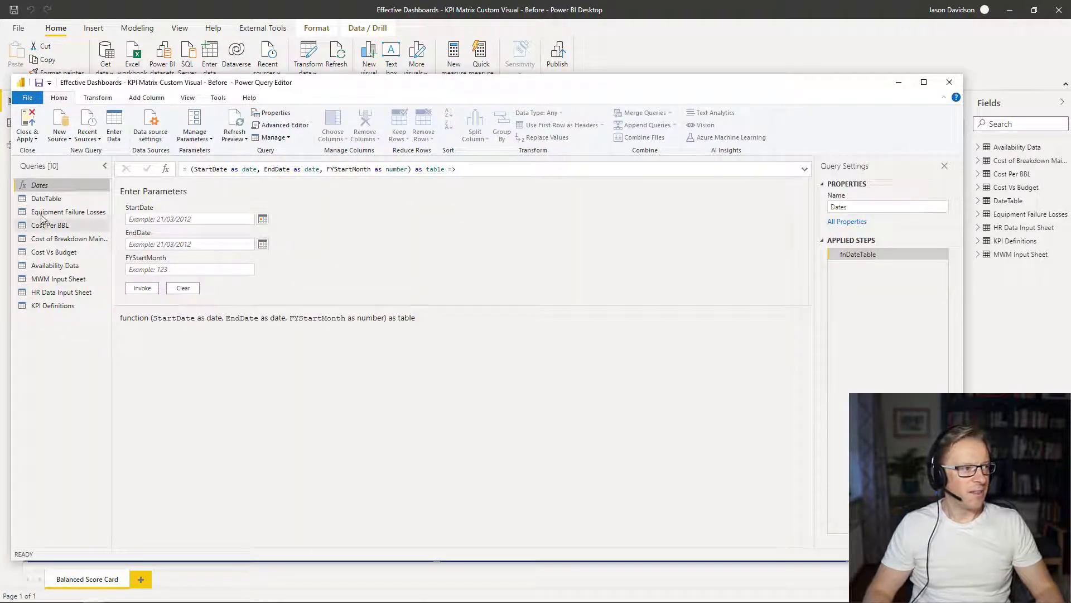
{"action": "left_click", "coordinate": [43, 215]}
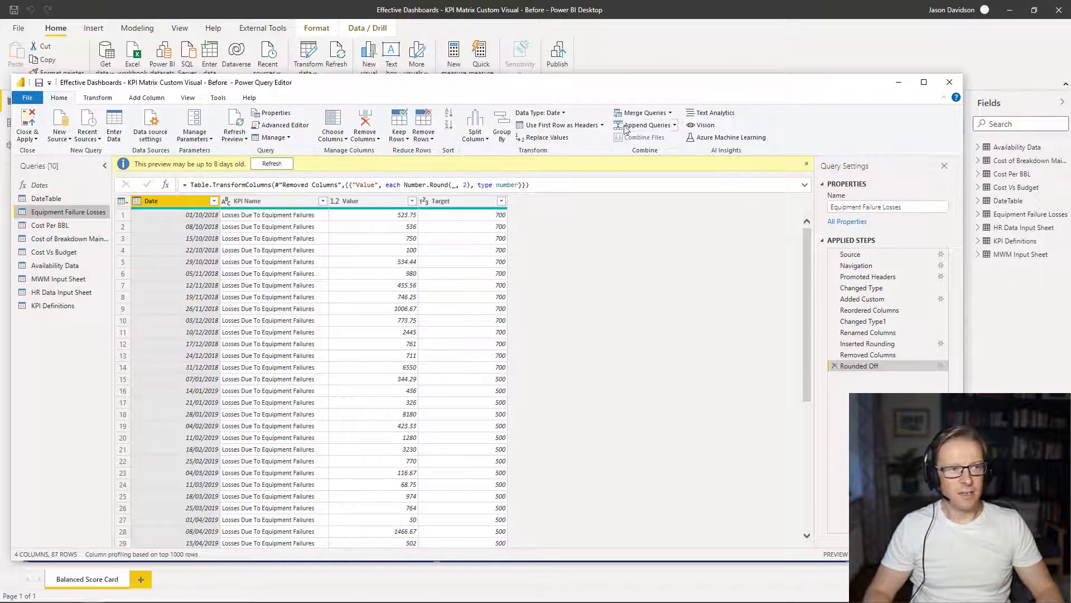
{"action": "left_click", "coordinate": [675, 127]}
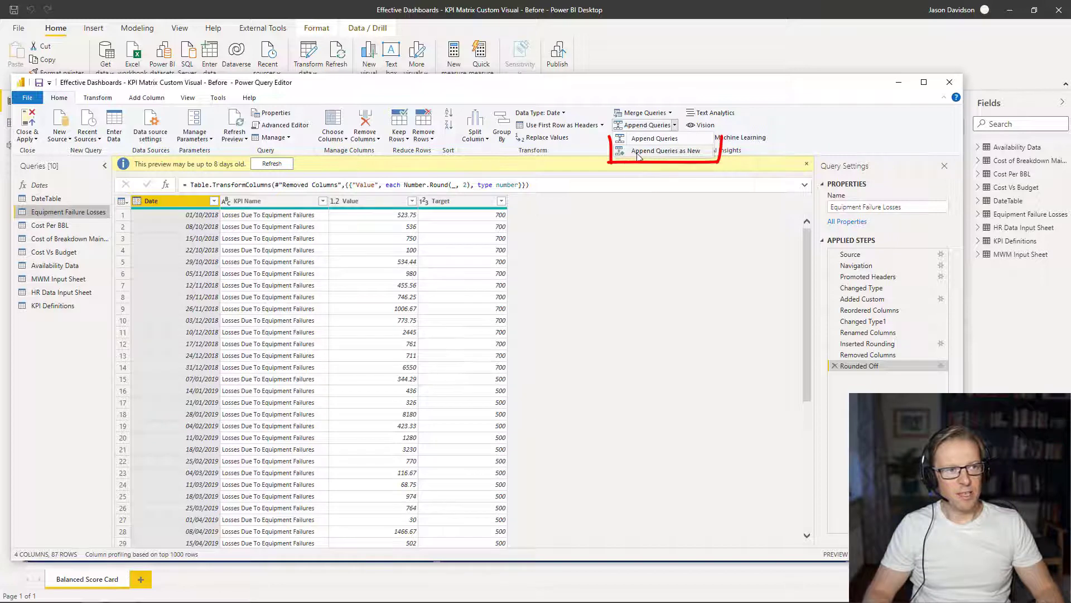
{"action": "left_click", "coordinate": [679, 152]}
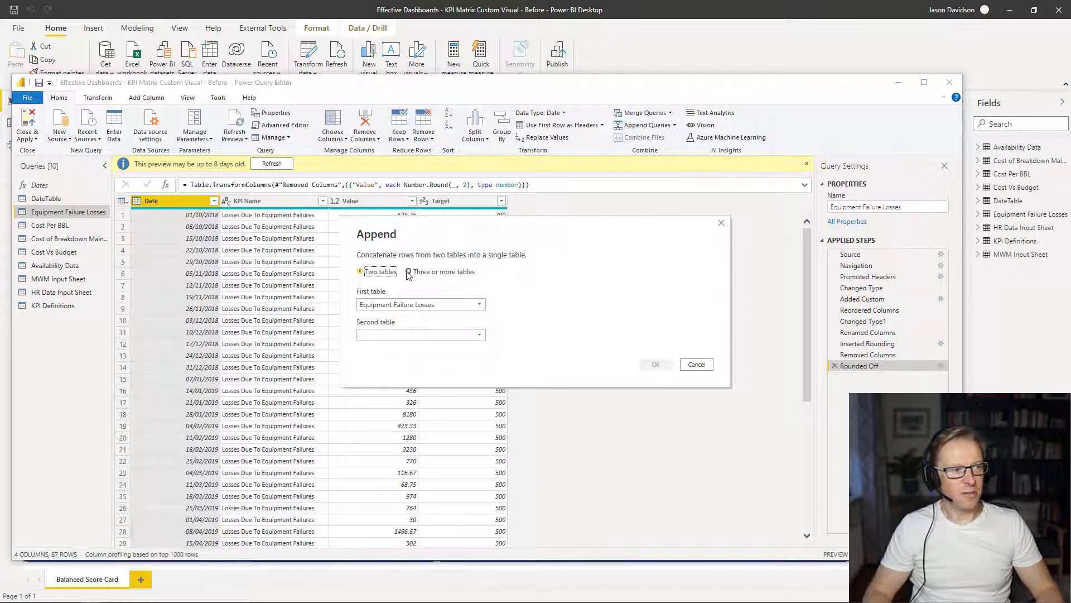
{"action": "left_click", "coordinate": [445, 274]}
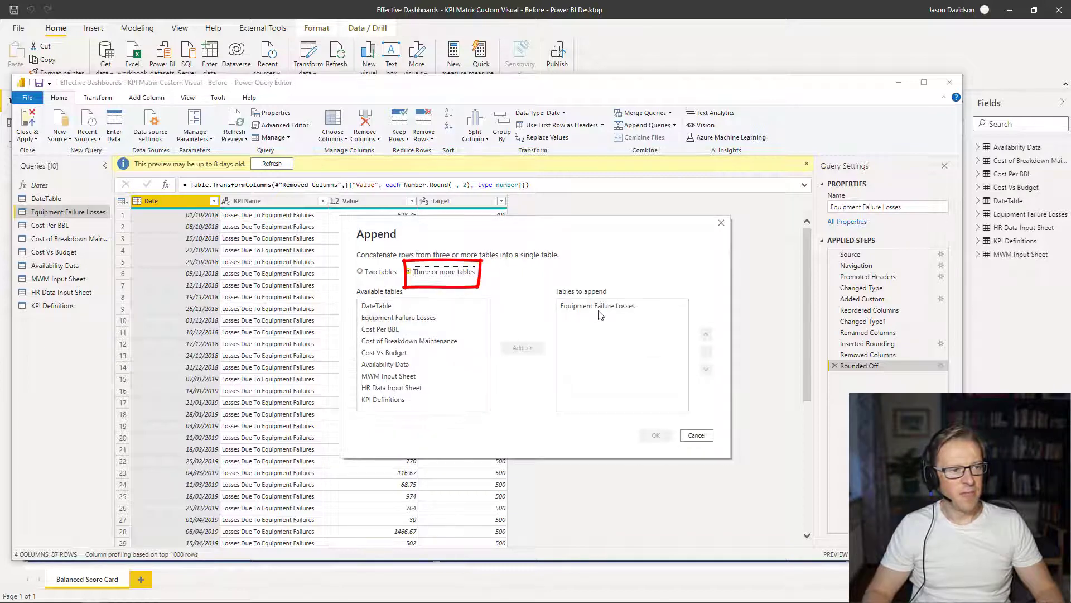
Append Cost Per BBL, Cost of Breakdown Maintenance, Cost Vs Budget, Availability Data, MWM Input Sheet and HR Data Input Sheet to Equipment Failure Losses.
{"action": "double_click", "coordinate": [395, 330]}
{"action": "double_click", "coordinate": [395, 342]}
{"action": "left_click", "coordinate": [395, 354]}
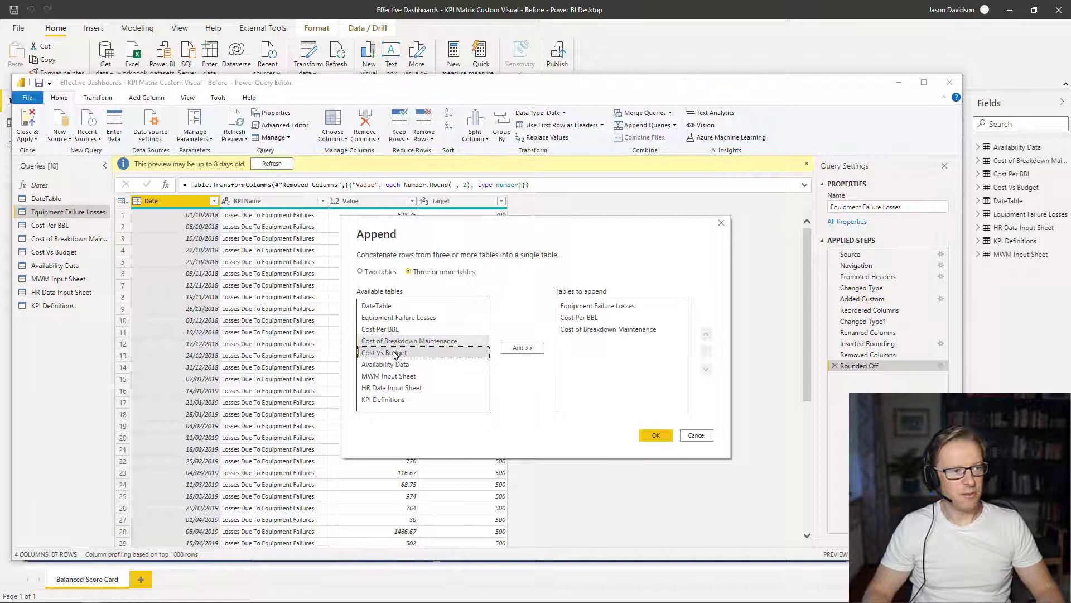
{"action": "double_click", "coordinate": [395, 353]}
{"action": "double_click", "coordinate": [393, 365]}
{"action": "double_click", "coordinate": [394, 377]}
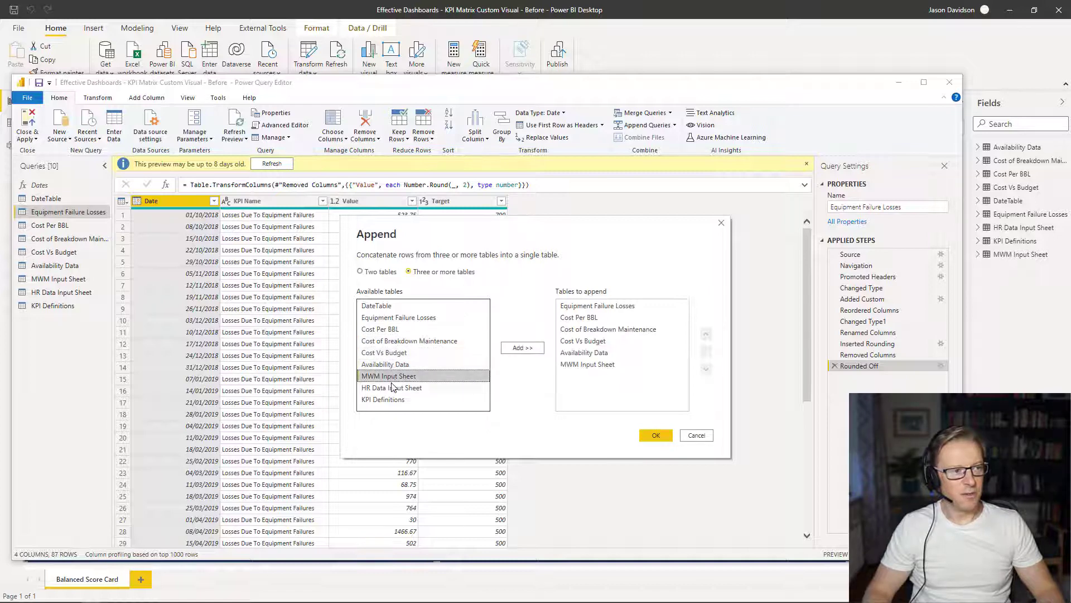
{"action": "double_click", "coordinate": [393, 388]}
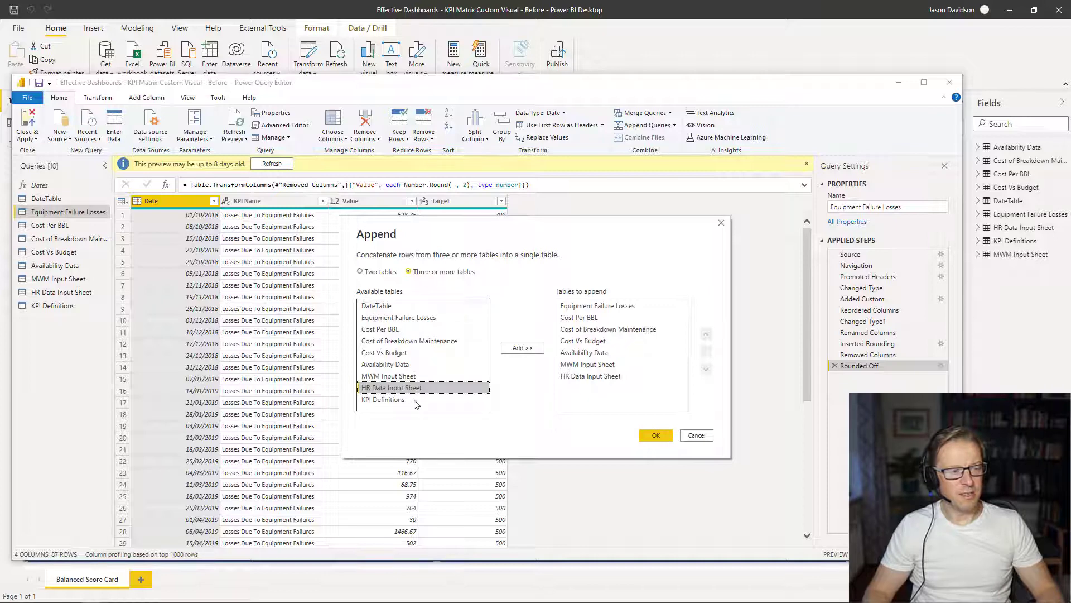
{"action": "left_click", "coordinate": [660, 440]}
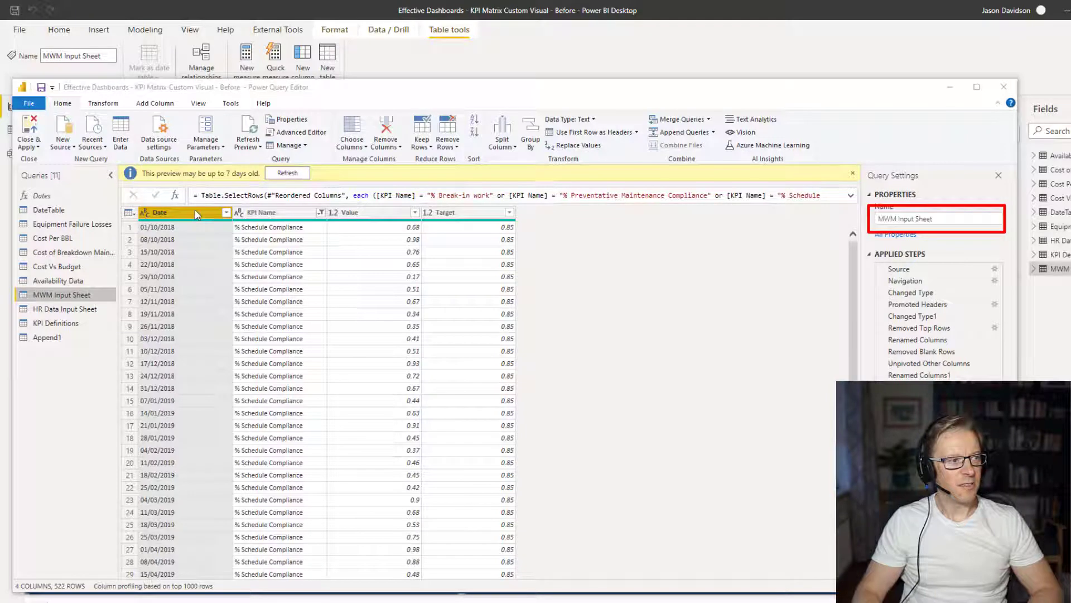
Change the data type of the MWM Input Sheet's Date column to Date.
{"action": "left_click", "coordinate": [593, 121]}
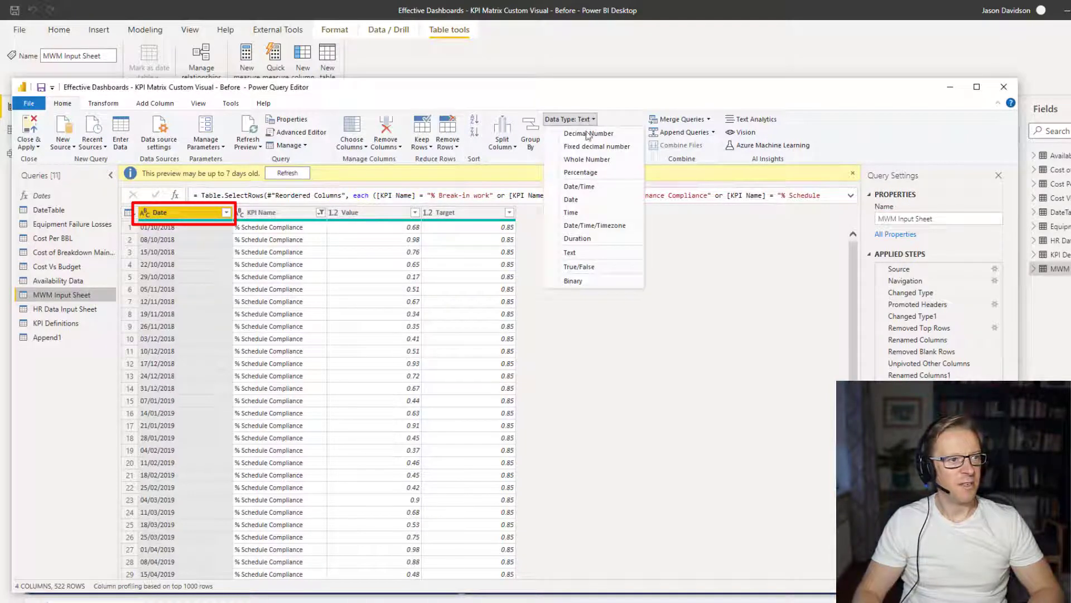
{"action": "left_click", "coordinate": [573, 200]}
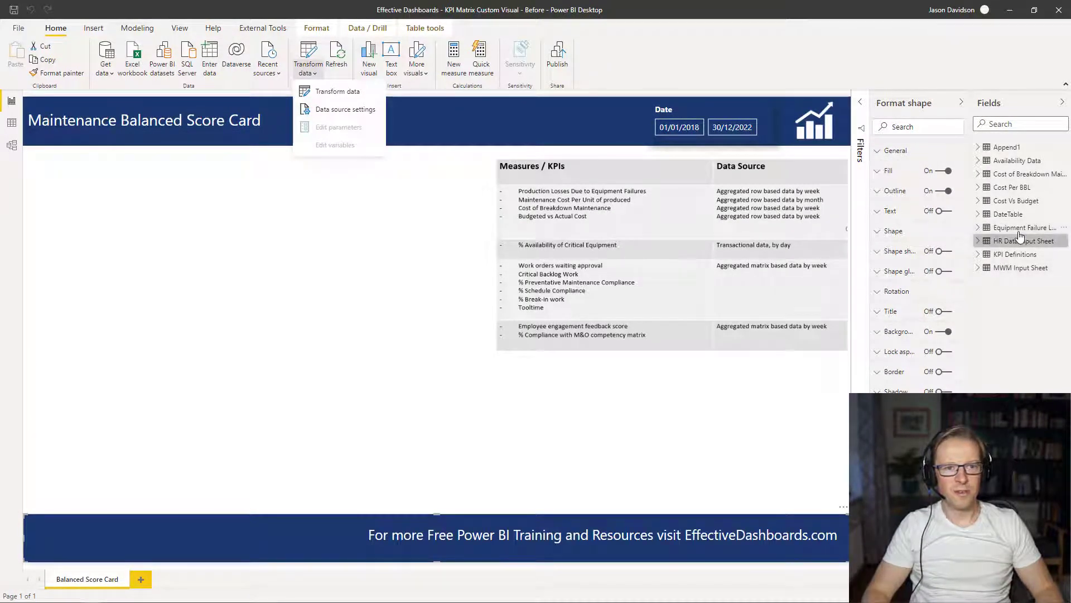
Open the Append1 query for editing, rename it Score Card KPIs, and apply the change to the model.
{"action": "left_click", "coordinate": [1018, 148]}
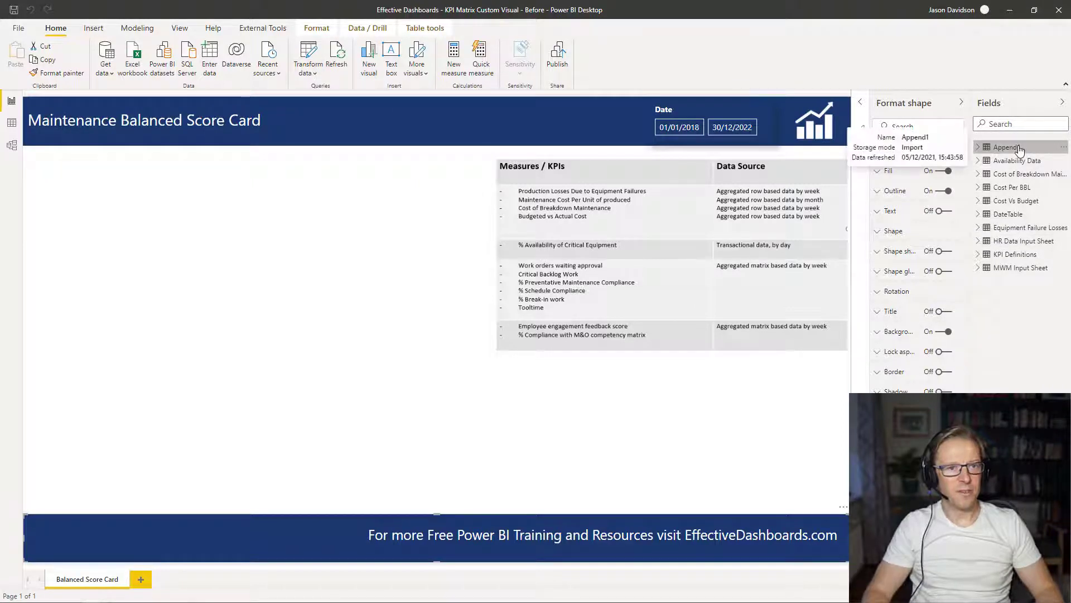
{"action": "right_click", "coordinate": [1018, 148]}
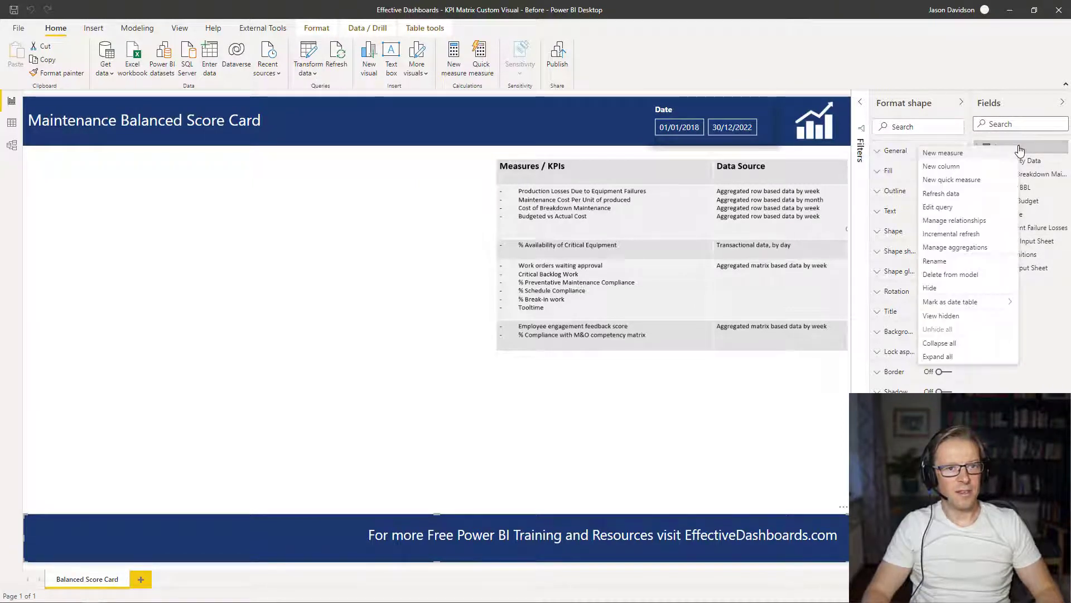
{"action": "left_click", "coordinate": [948, 207]}
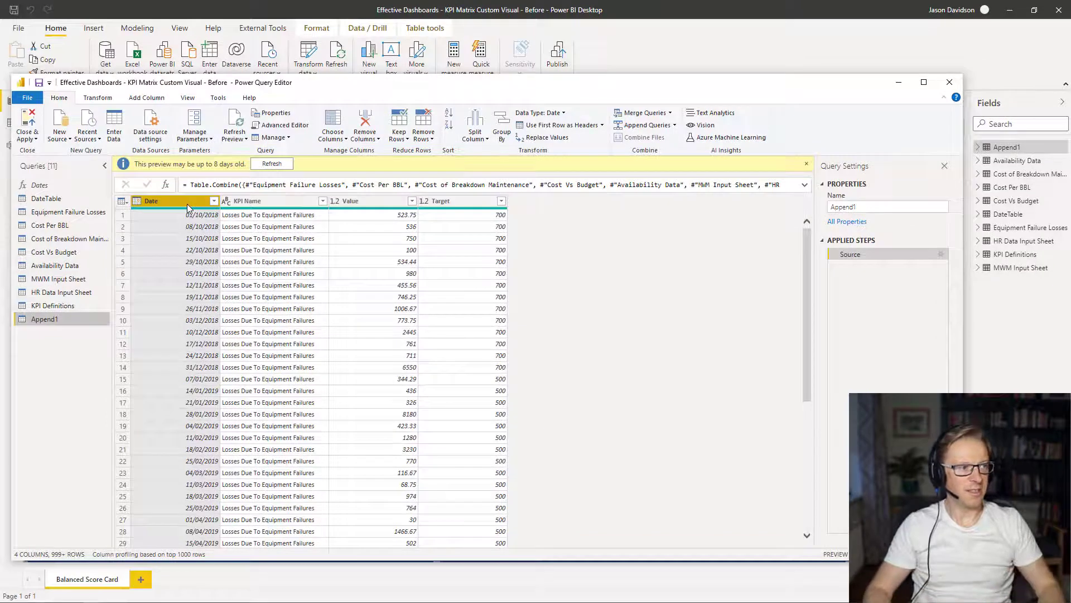
{"action": "left_click_drag", "start_coordinate": [880, 207], "coordinate": [825, 211]}
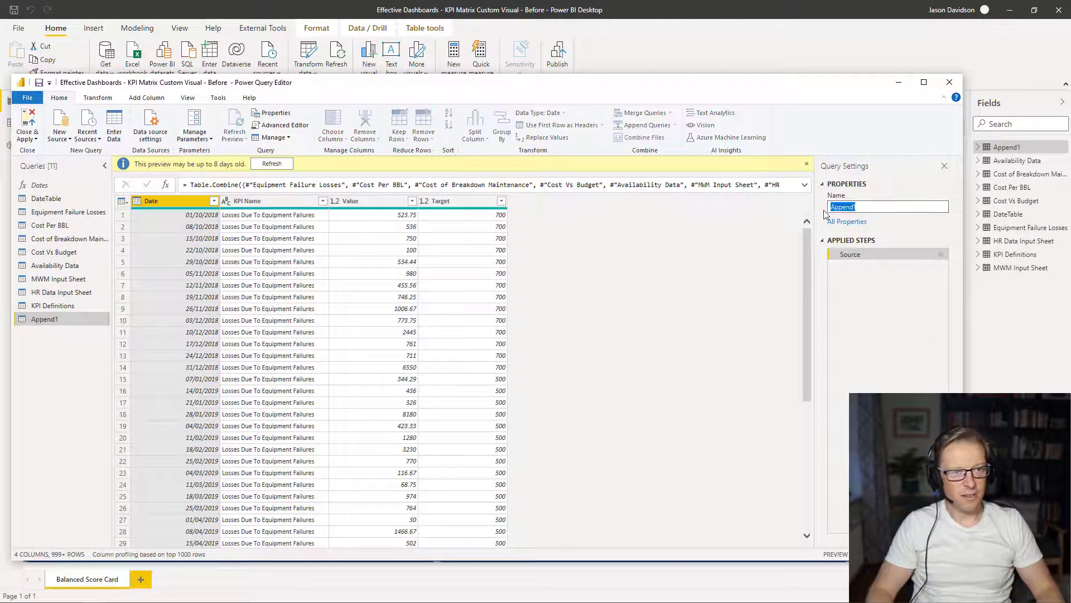
{"action": "type", "text": "Score Card KPIs"}
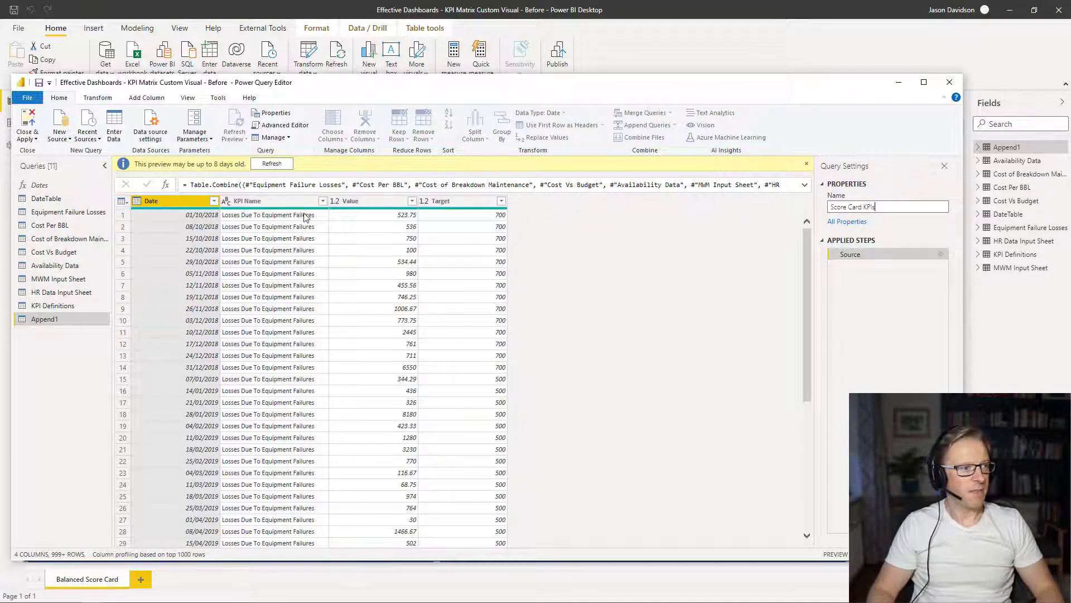
{"action": "left_click", "coordinate": [26, 119]}
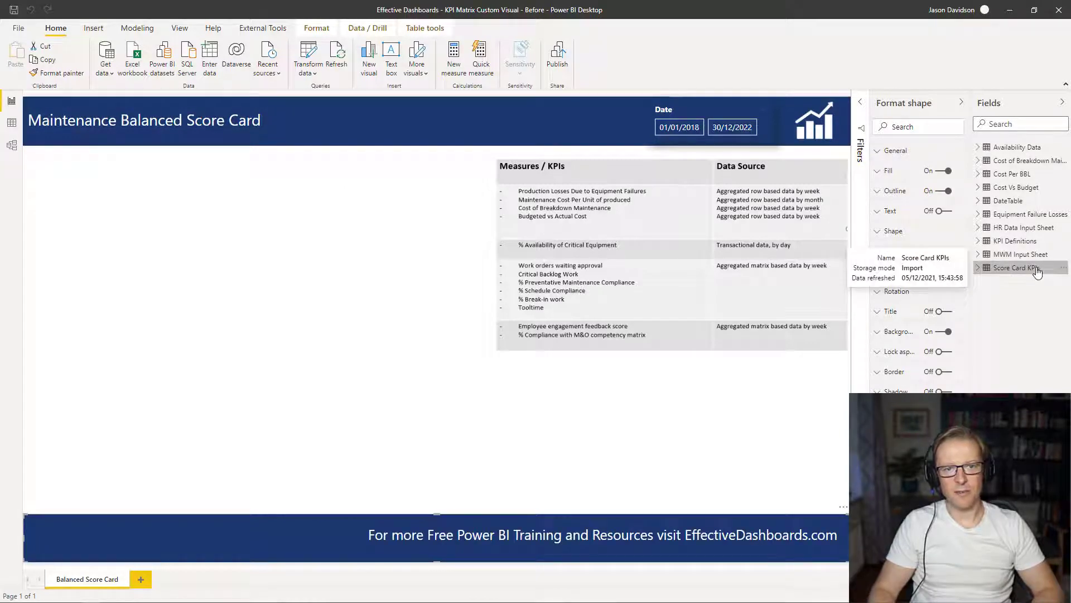
View the Score Card KPIs table's data and check the distinct entries in its KPI Name column.
{"action": "left_click", "coordinate": [11, 122]}
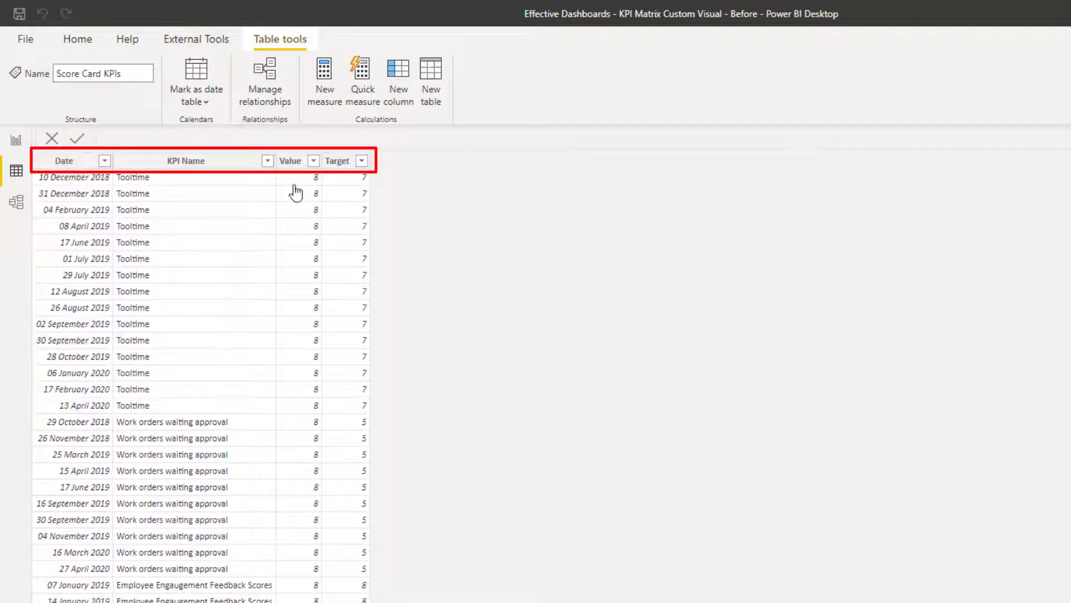
{"action": "left_click", "coordinate": [268, 162]}
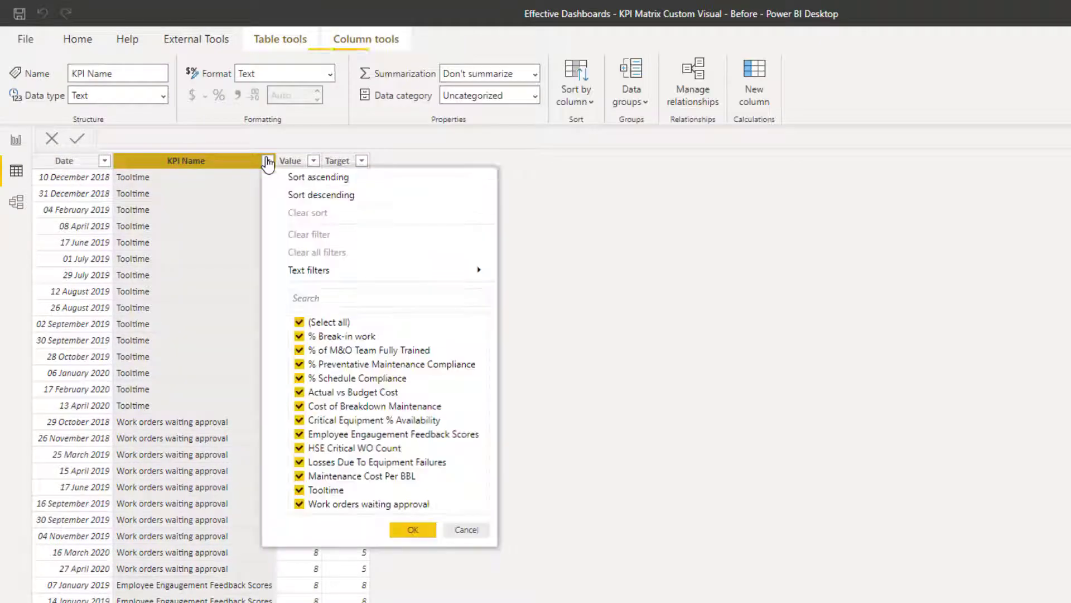
{"action": "left_click", "coordinate": [466, 529]}
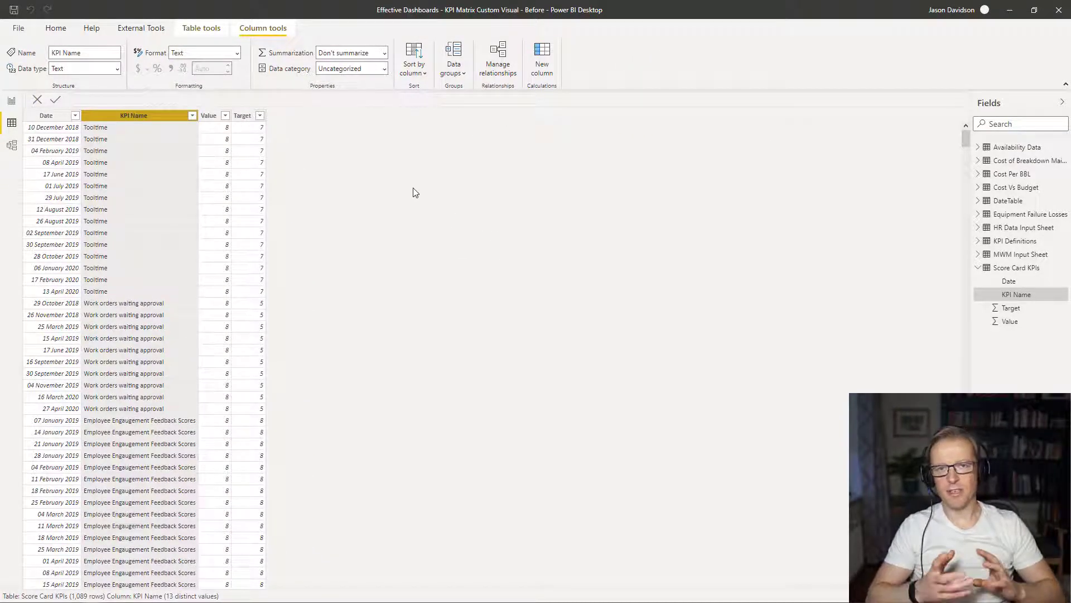
Show all tables in the model diagram and inspect the relationship between Cost Per BBL and KPI Definitions.
{"action": "left_click", "coordinate": [12, 147]}
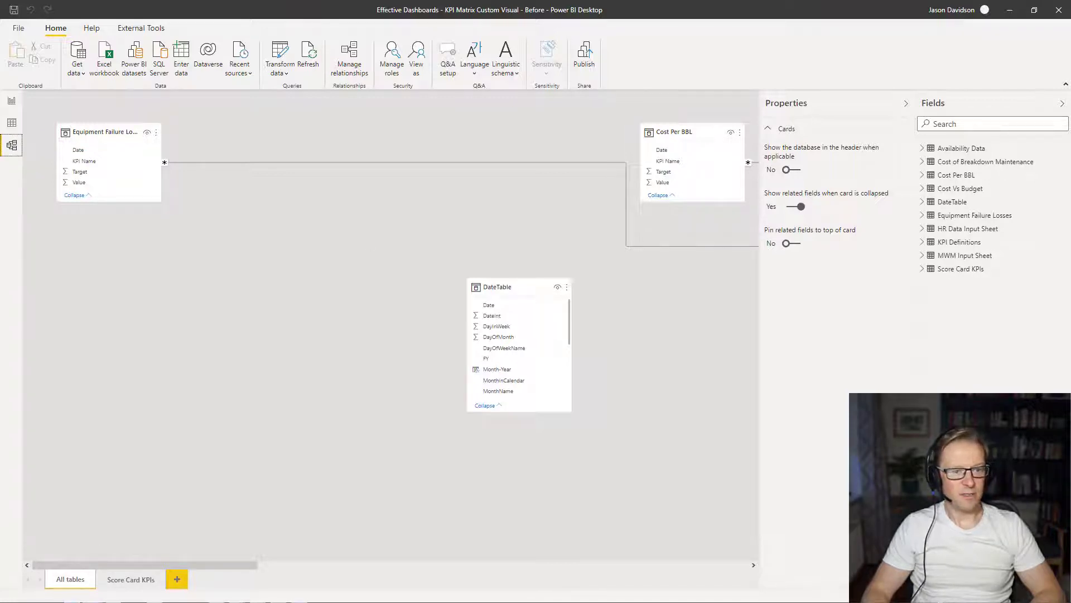
{"action": "left_click", "coordinate": [948, 595]}
{"action": "left_click", "coordinate": [949, 594]}
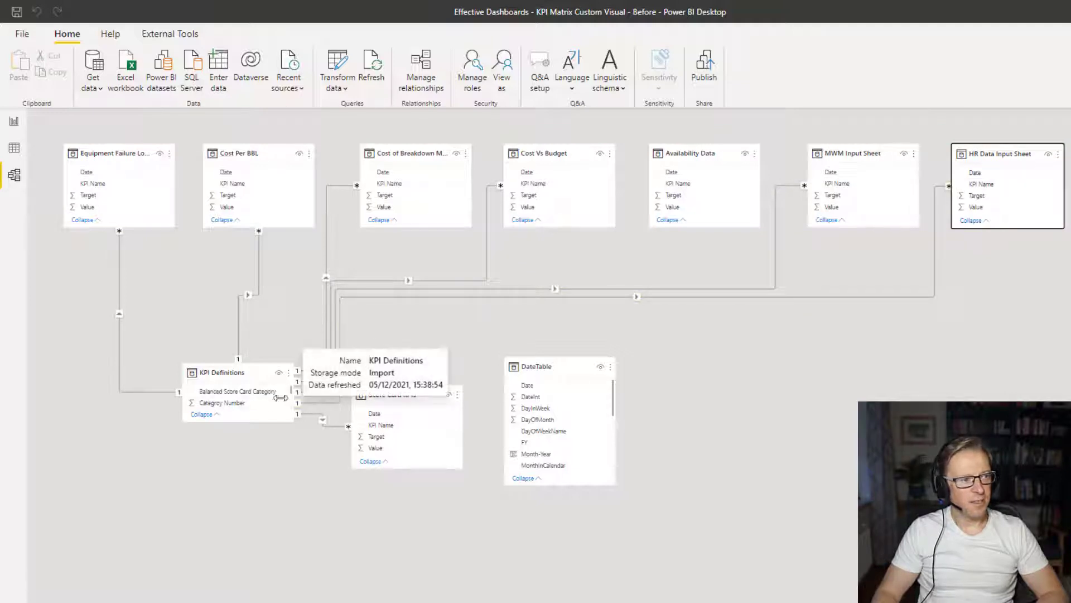
{"action": "double_click", "coordinate": [259, 253]}
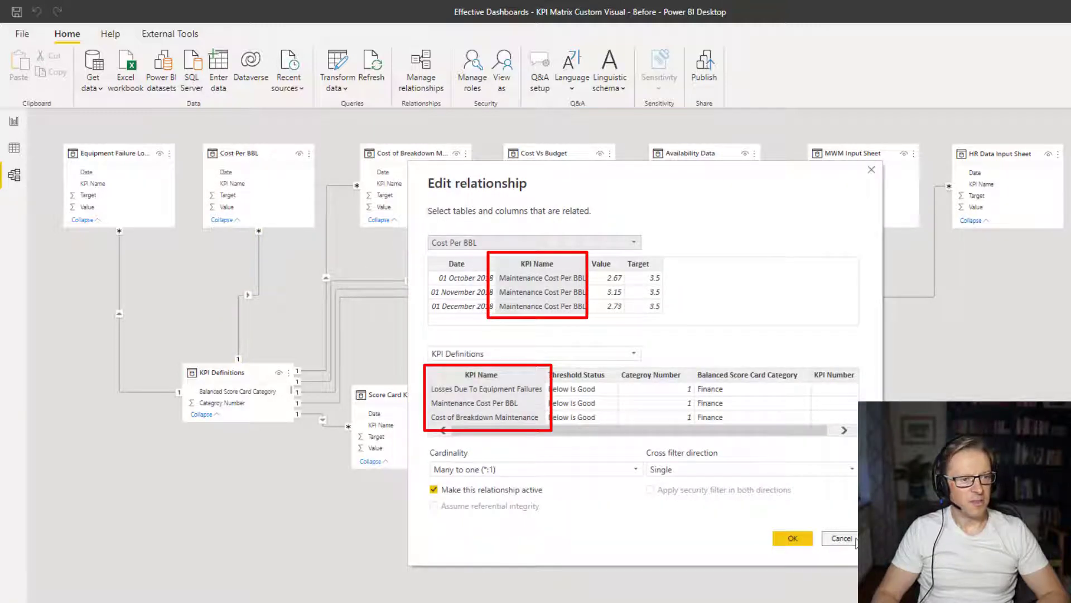
{"action": "left_click", "coordinate": [855, 538]}
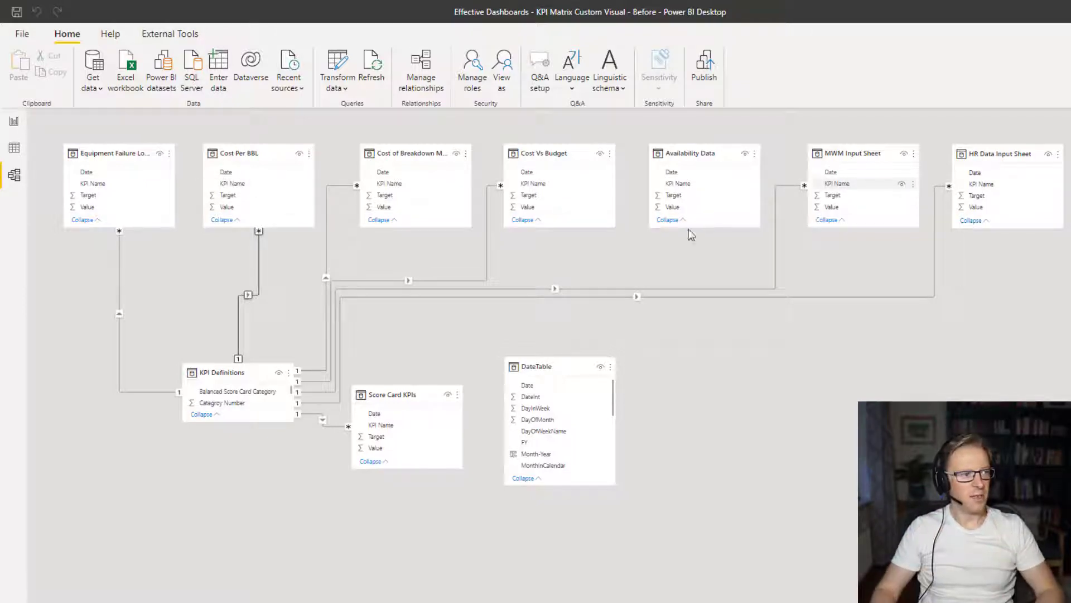
Delete the relationships linking KPI Definitions to the individual KPI source tables, keeping only its link to Score Card KPIs.
{"action": "right_click", "coordinate": [125, 262]}
{"action": "left_click", "coordinate": [154, 272]}
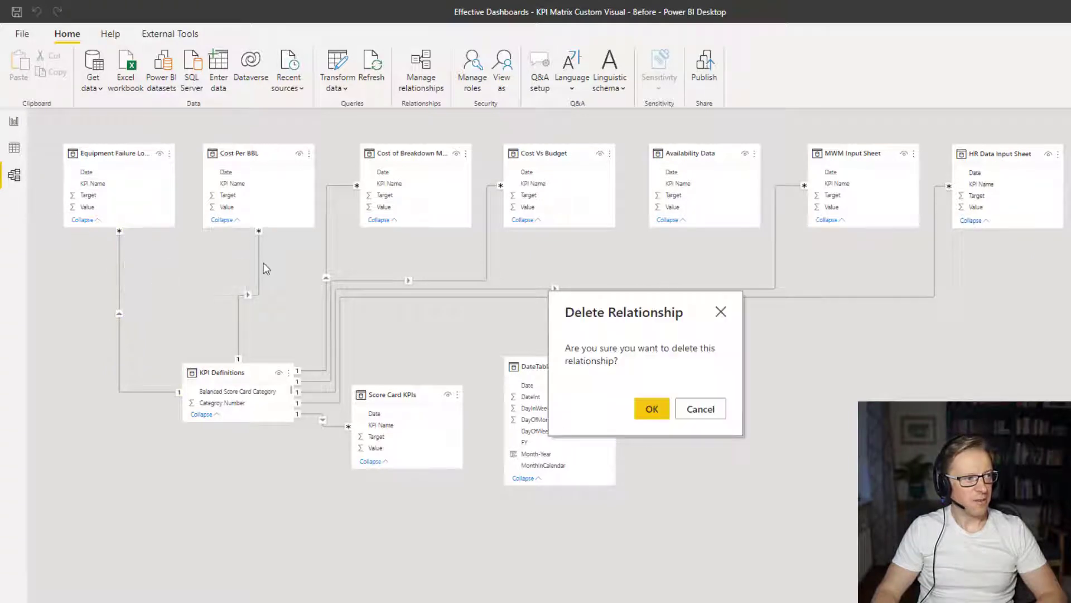
{"action": "left_click", "coordinate": [651, 409]}
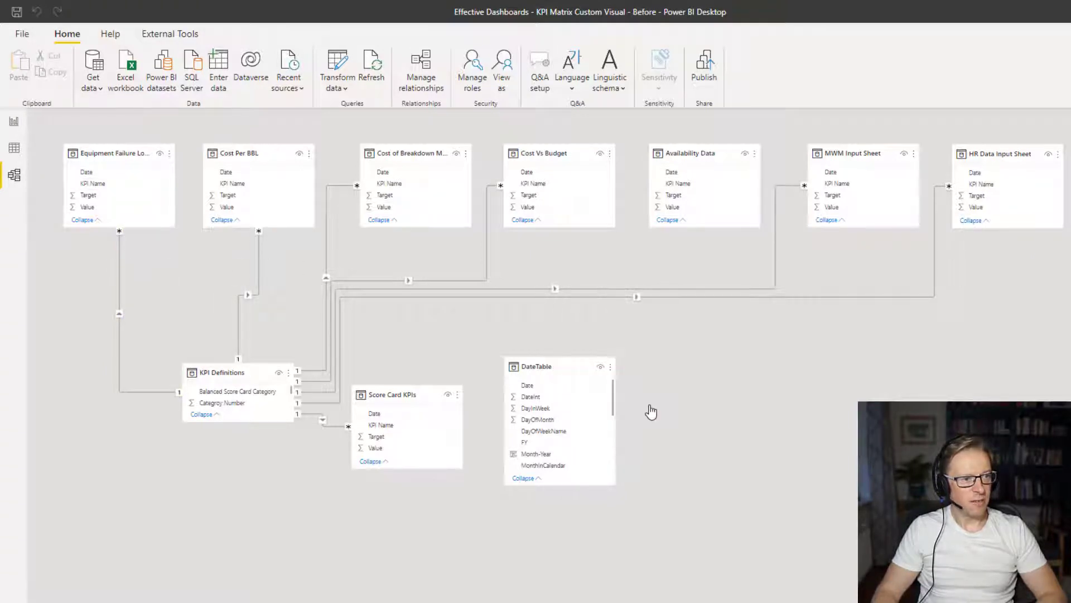
{"action": "right_click", "coordinate": [256, 270]}
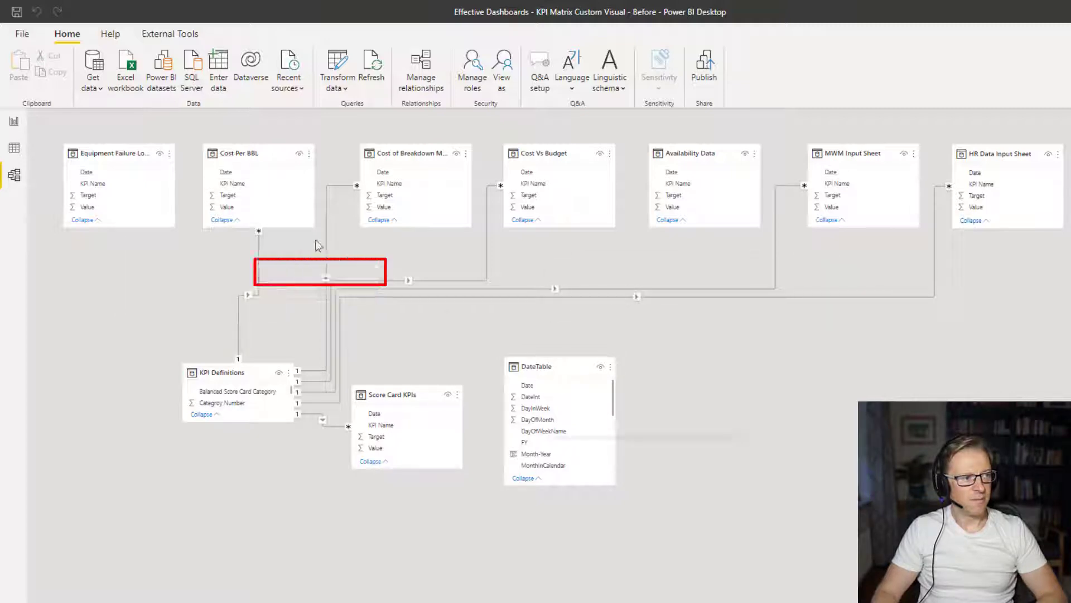
{"action": "left_click", "coordinate": [279, 279]}
{"action": "left_click", "coordinate": [648, 407]}
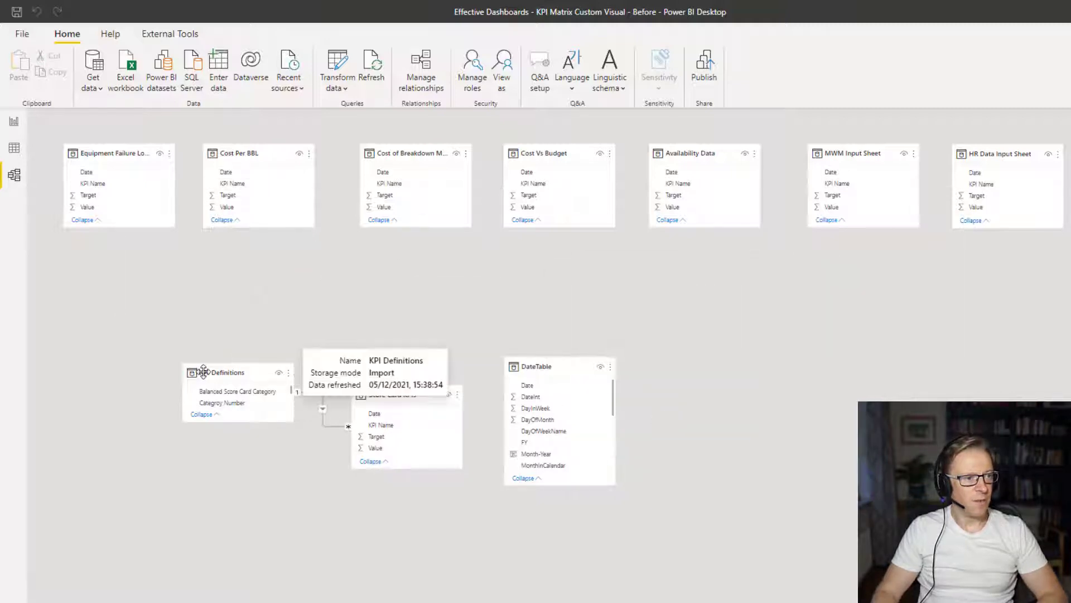
Check the columns, cardinality and cross filter direction of the relationship between KPI Definitions and Score Card KPIs.
{"action": "left_click", "coordinate": [316, 394]}
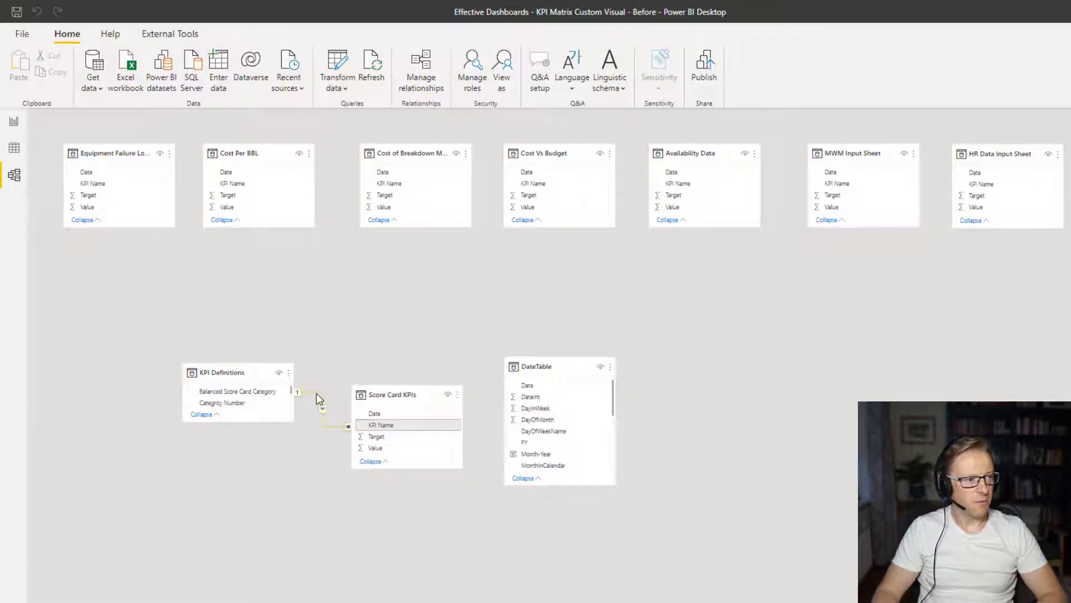
{"action": "double_click", "coordinate": [316, 392]}
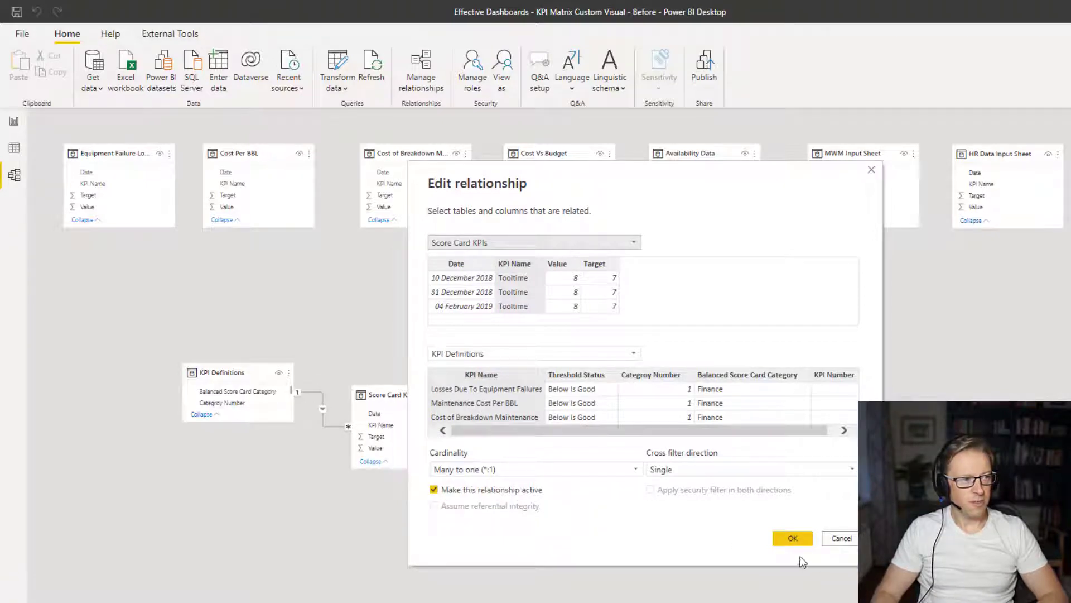
{"action": "left_click", "coordinate": [793, 538]}
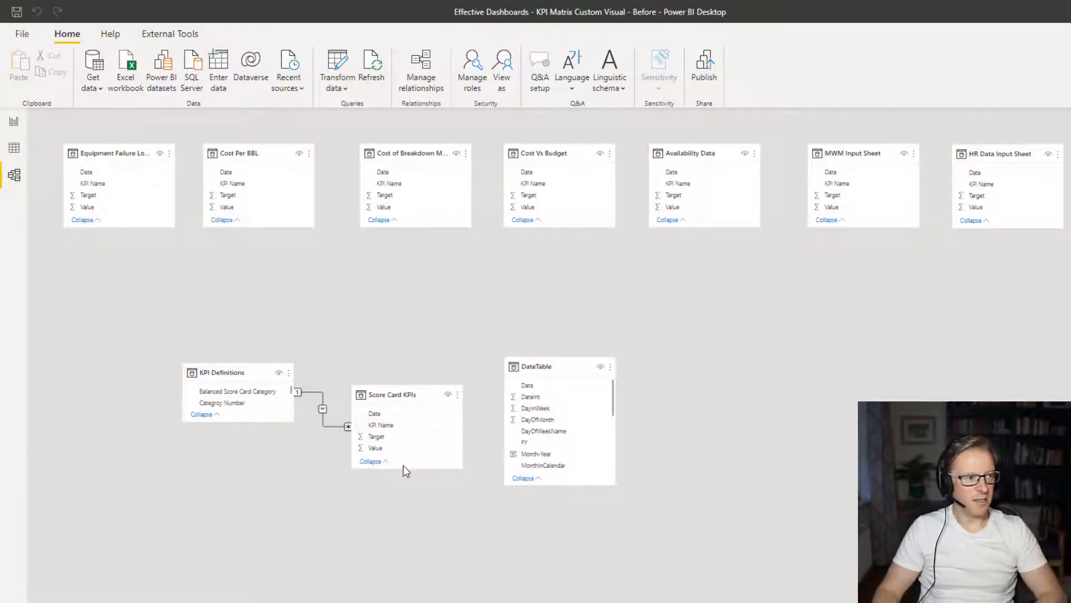
Lengthen the Score Card KPIs table card, reposition DateTable, and relate DateTable's Date column to the Date column in Score Card KPIs.
{"action": "left_click_drag", "start_coordinate": [401, 469], "coordinate": [399, 512]}
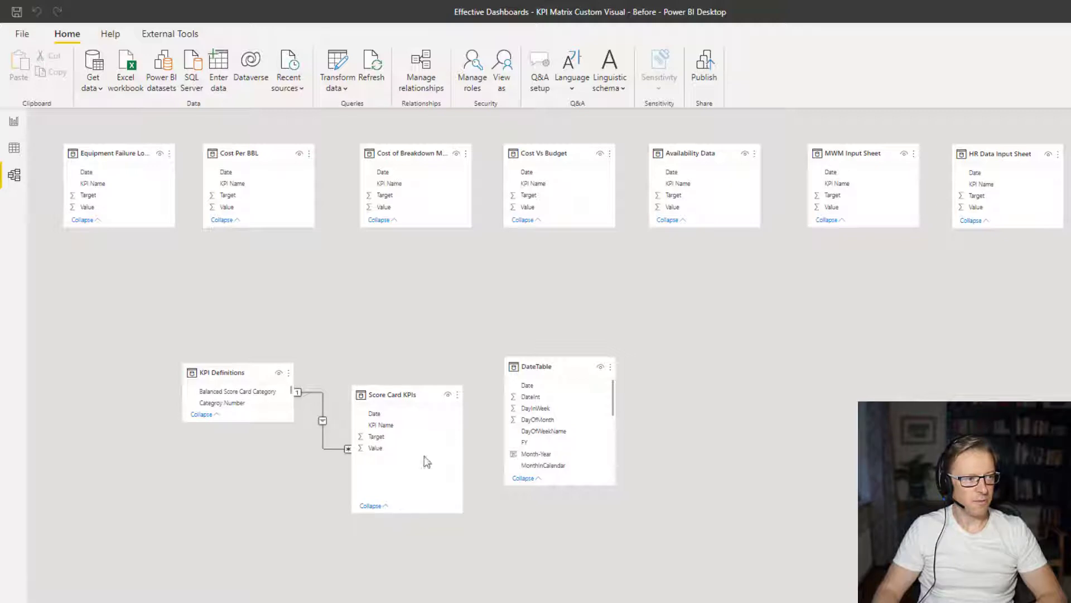
{"action": "left_click_drag", "start_coordinate": [556, 366], "coordinate": [571, 340]}
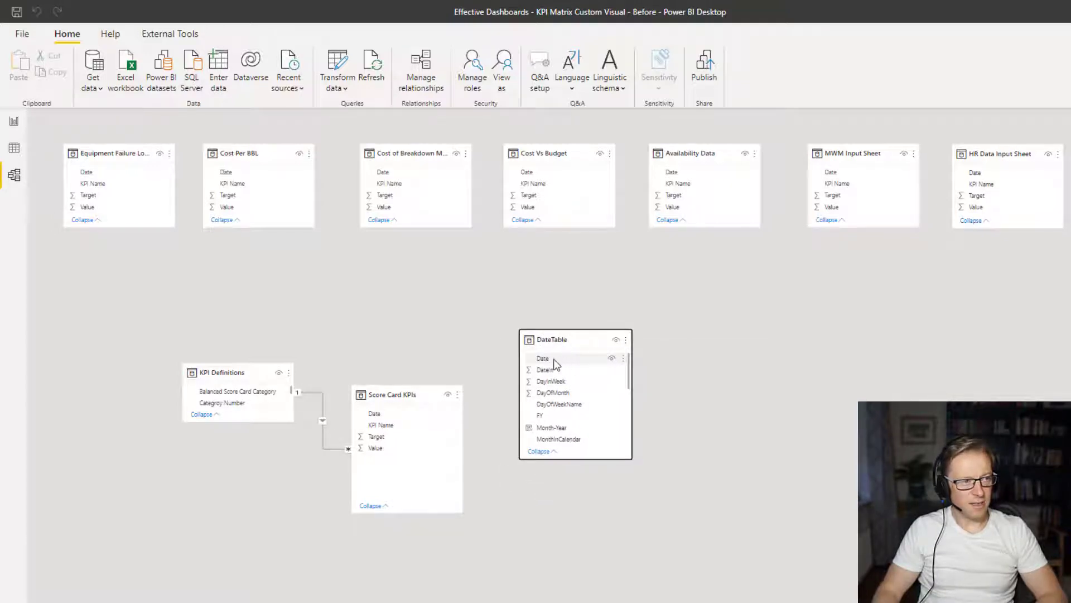
{"action": "left_click_drag", "start_coordinate": [567, 363], "coordinate": [389, 411]}
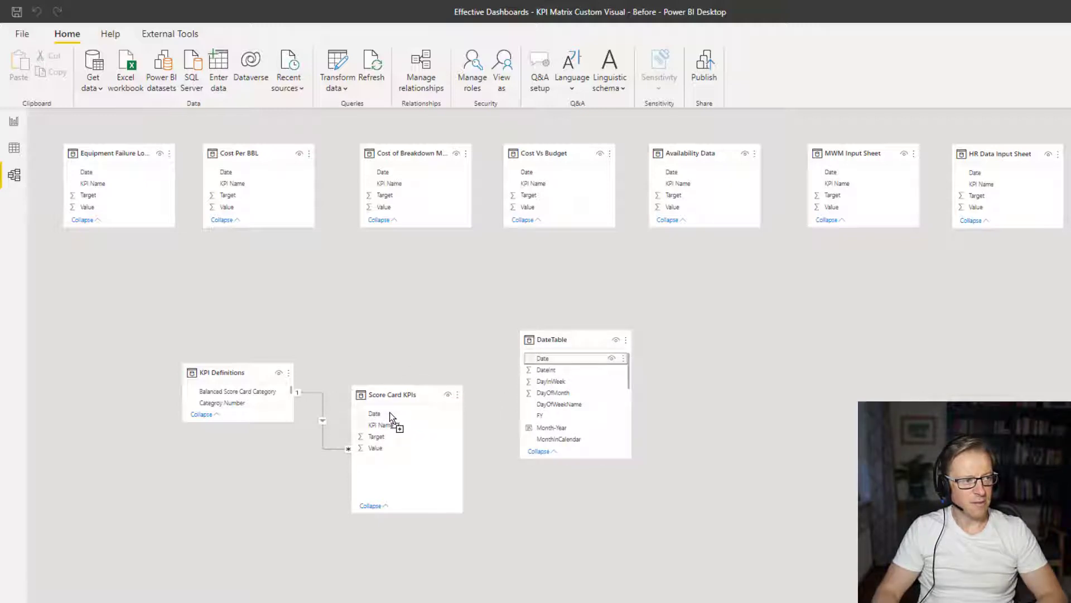